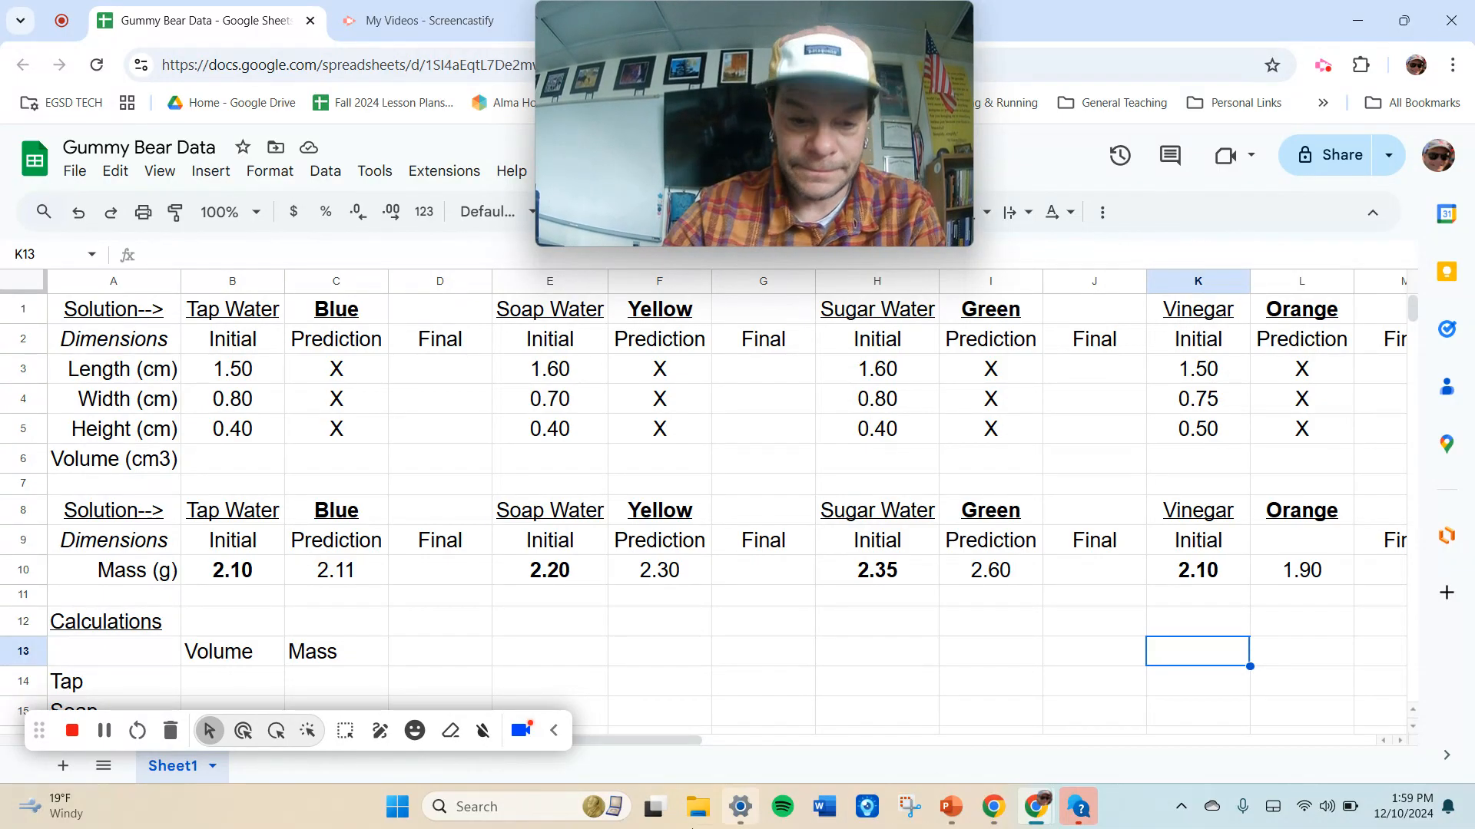
left_click(523, 733)
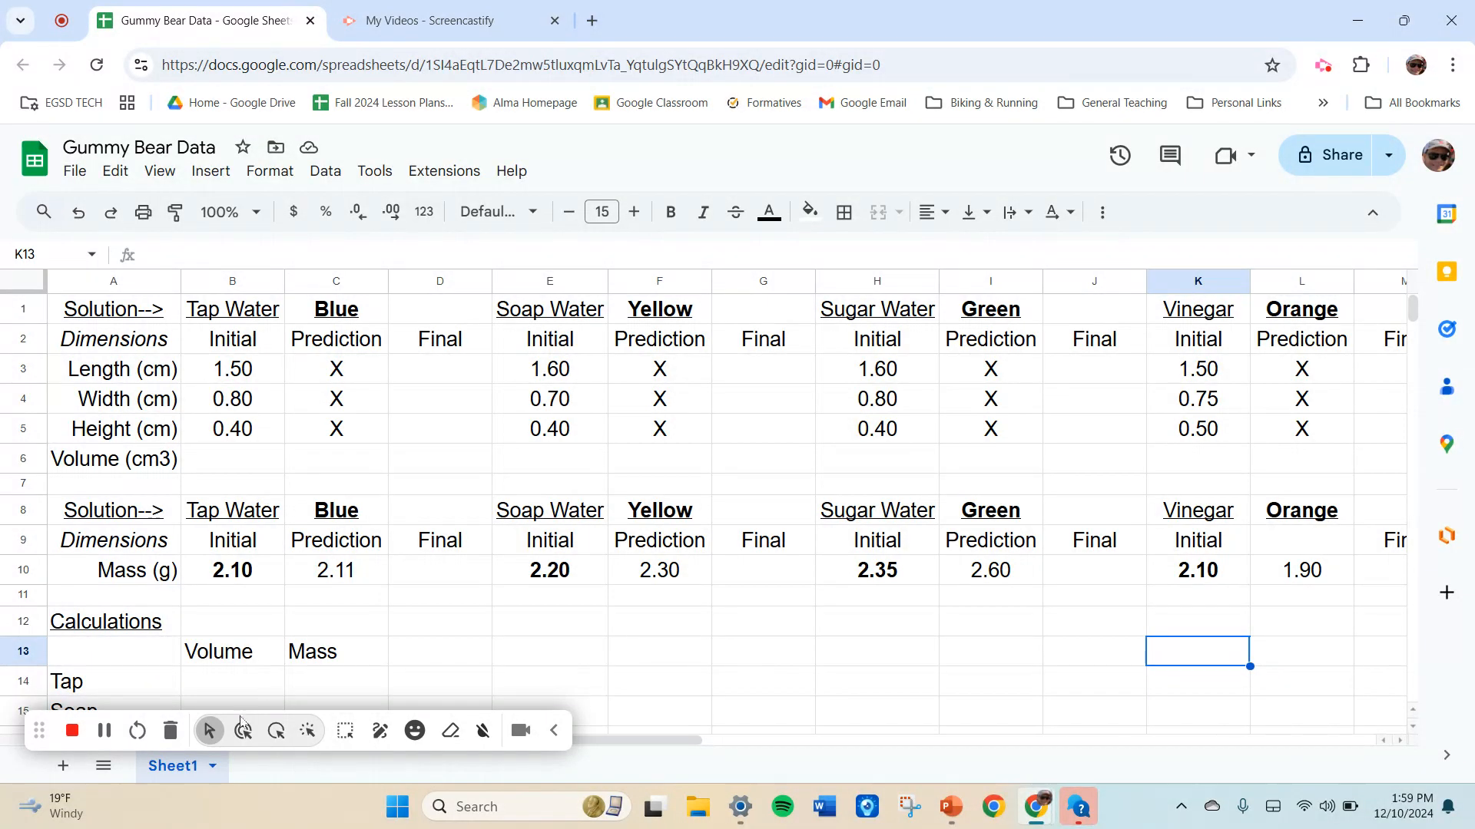
left_click(277, 730)
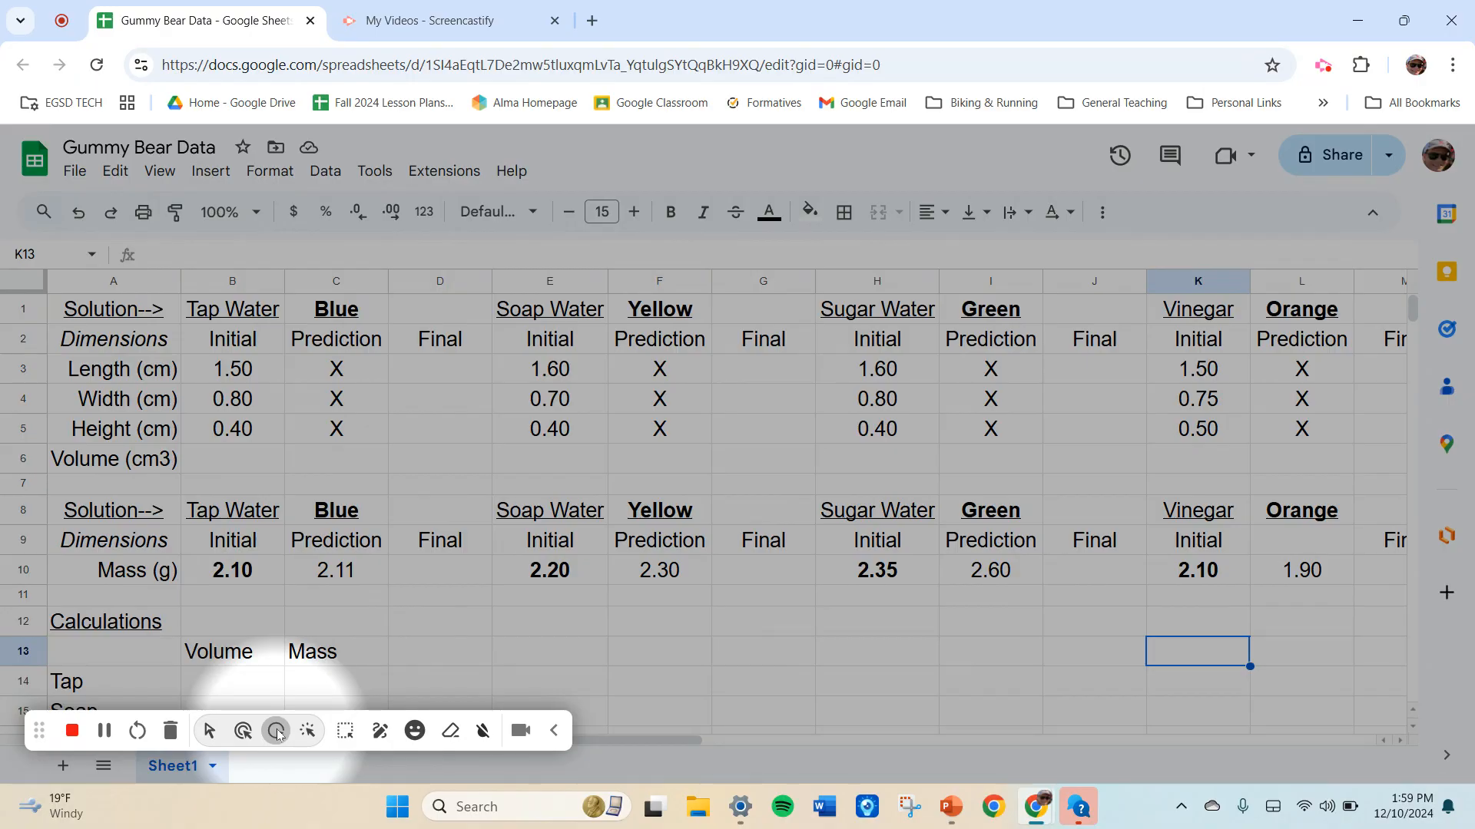
left_click(211, 736)
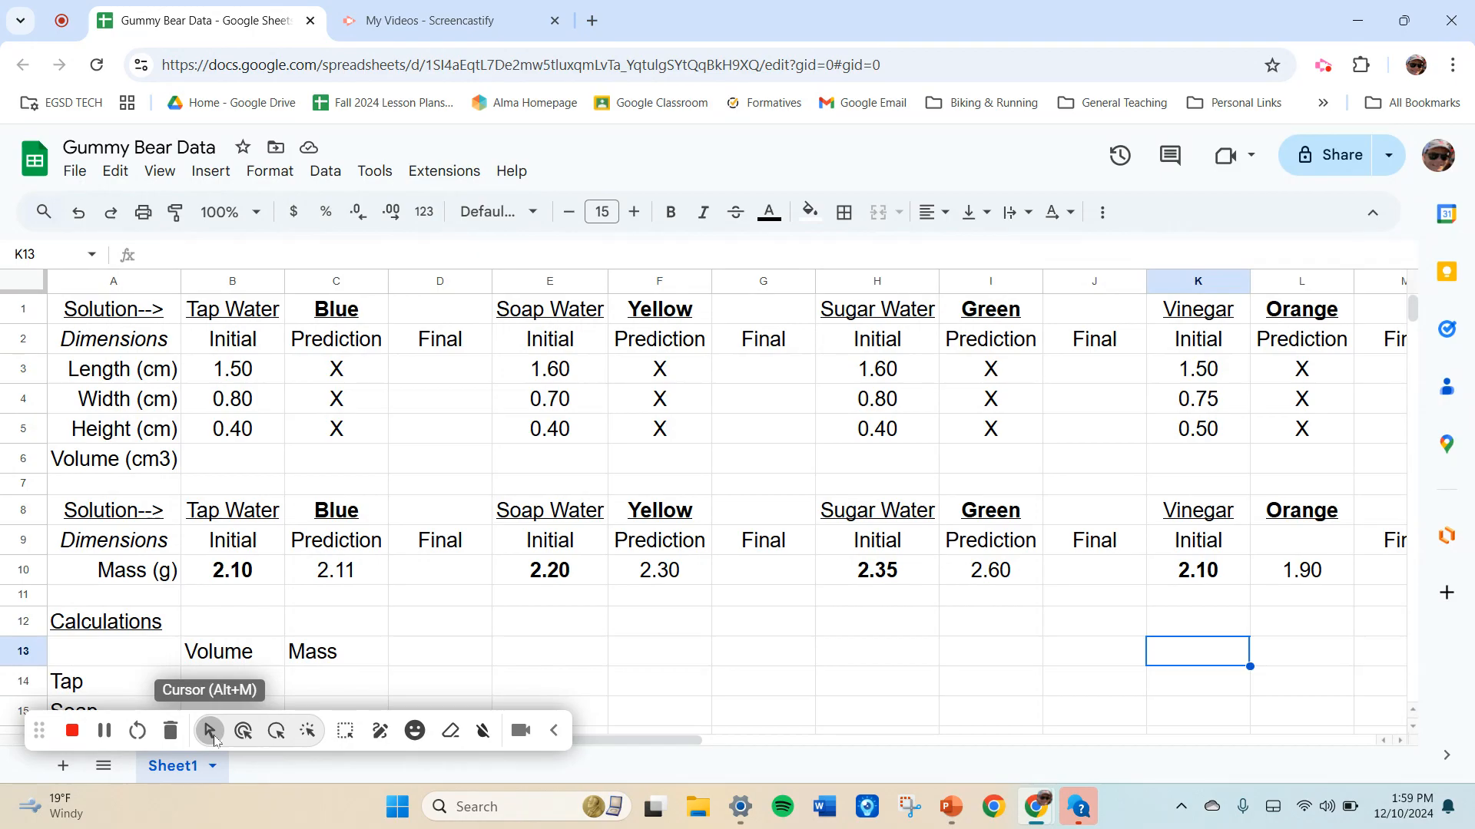
Apply the Number format with two decimals (1,000.12) to the measurement and mass data in B3:M10.
left_click_drag(245, 370, 1374, 572)
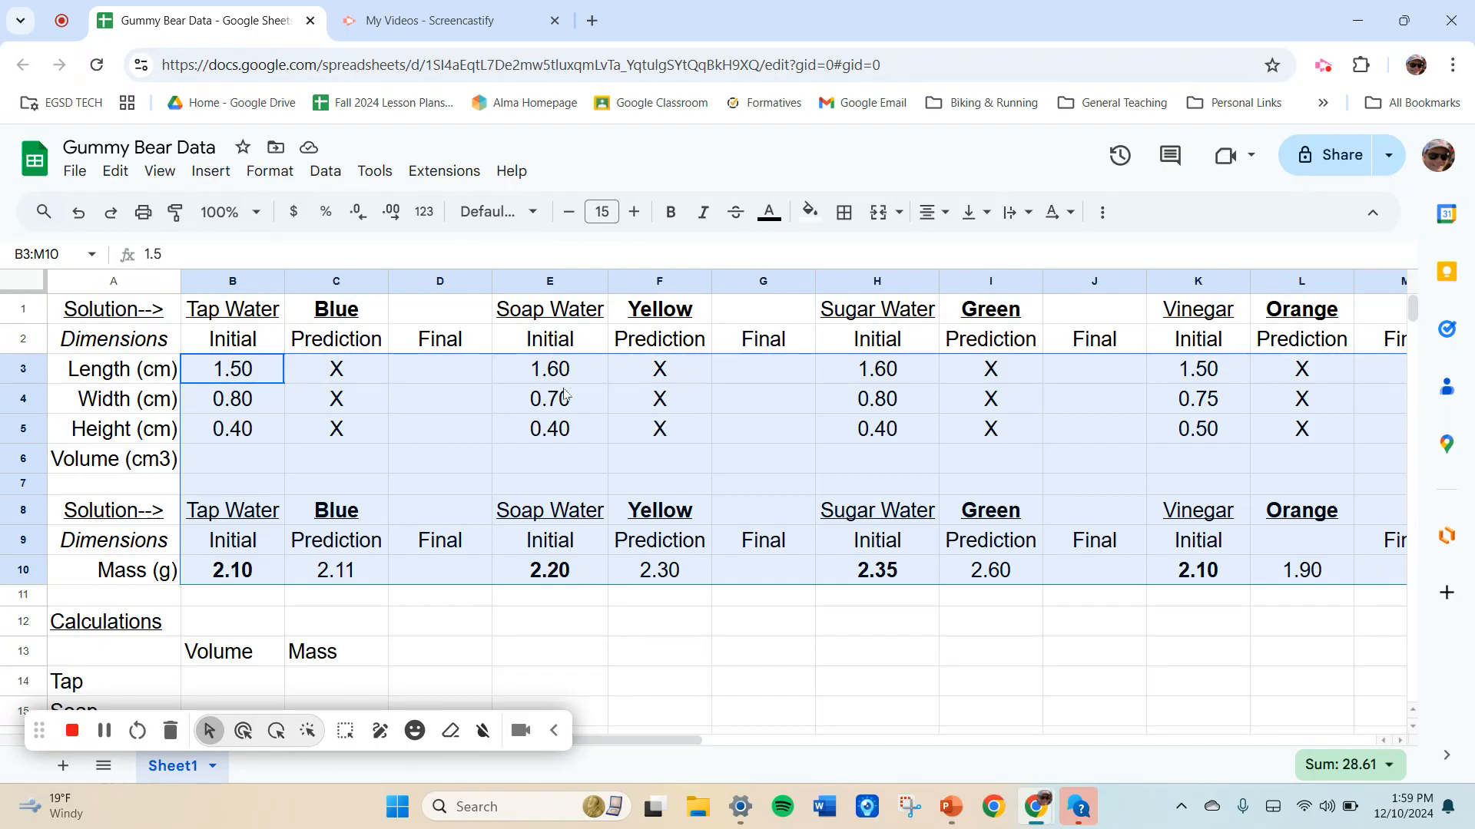
left_click(270, 171)
mouse_move(297, 257)
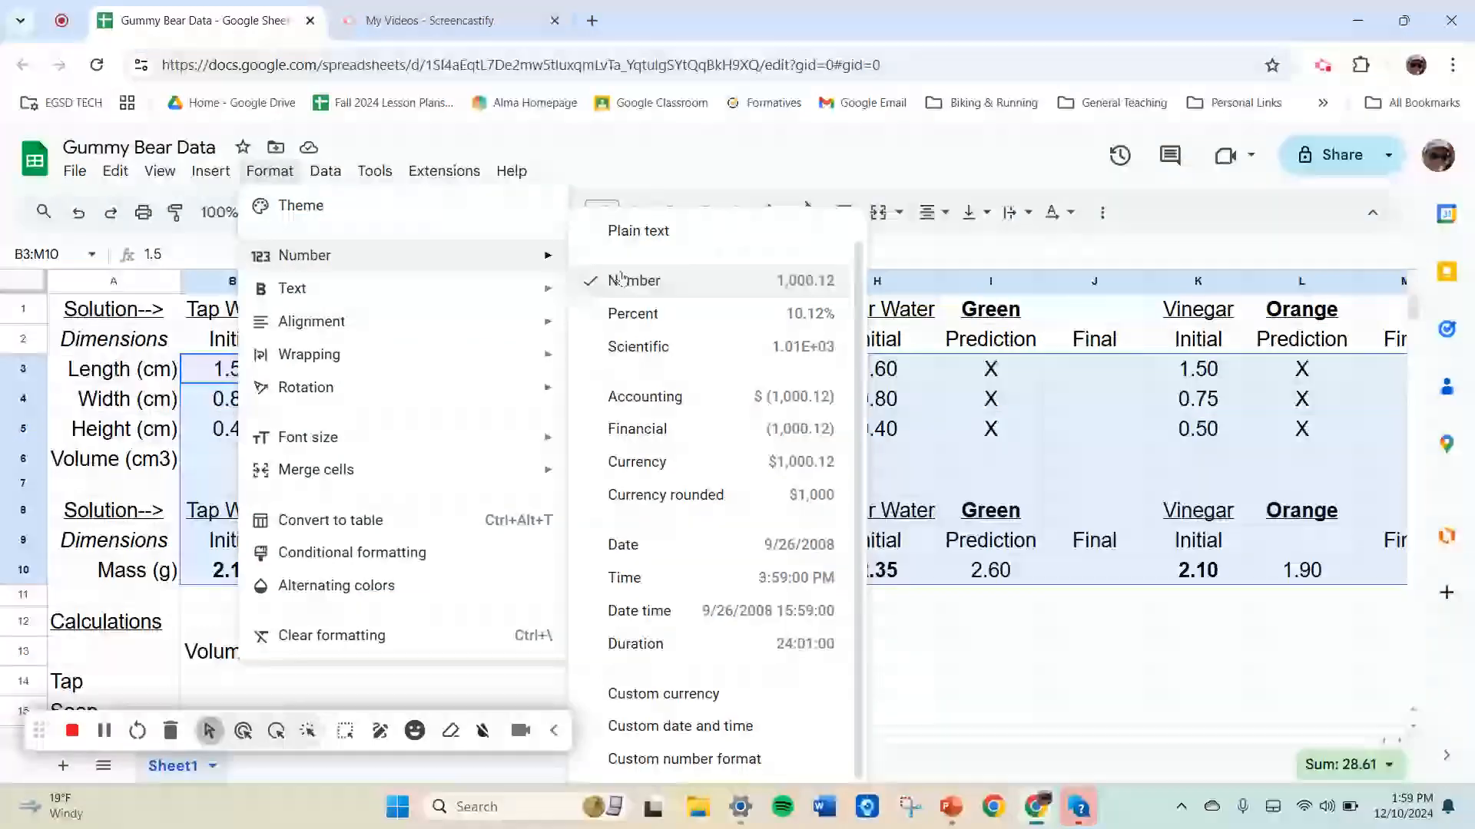
left_click(821, 292)
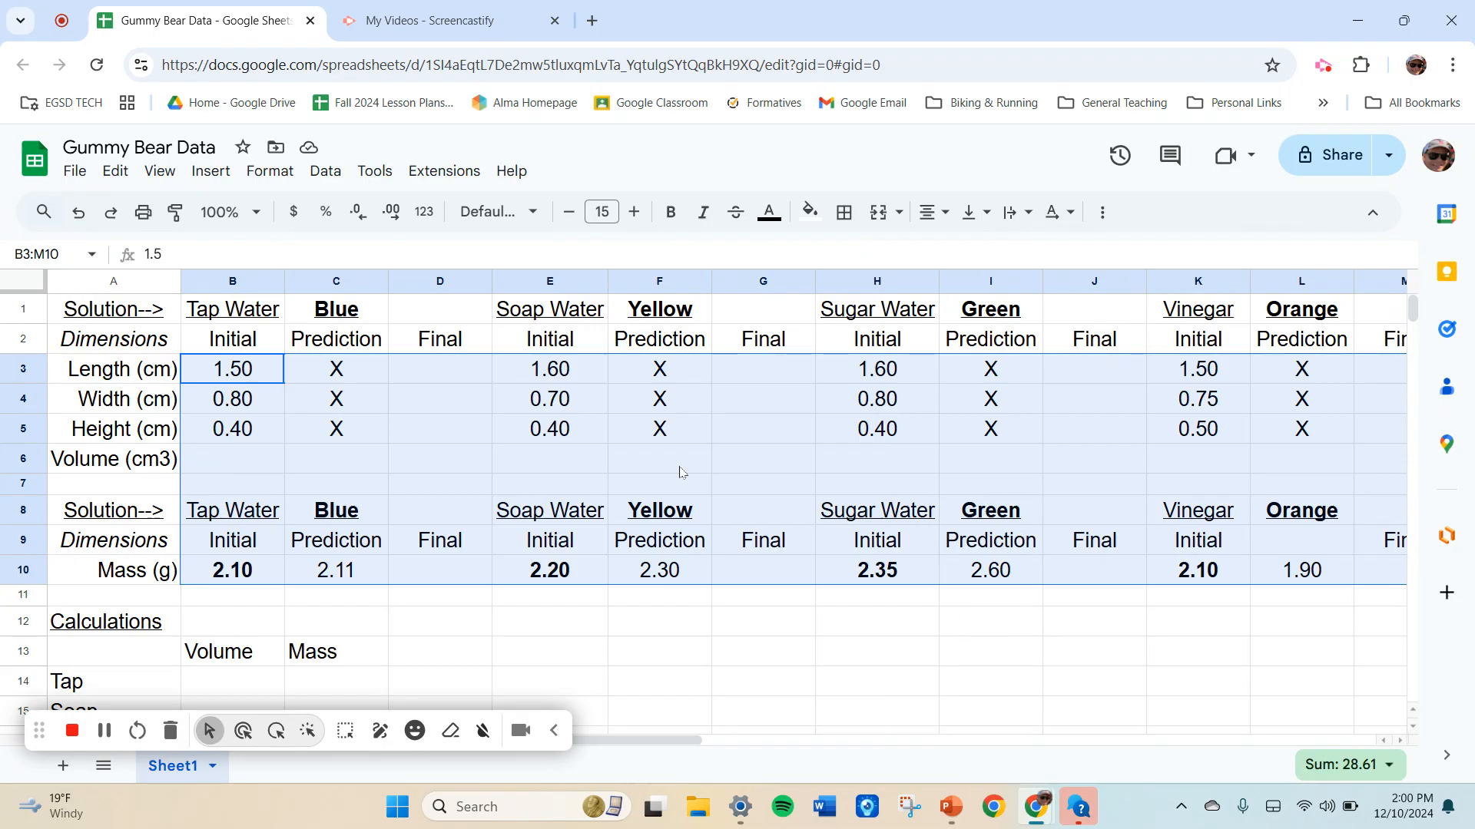
left_click(269, 171)
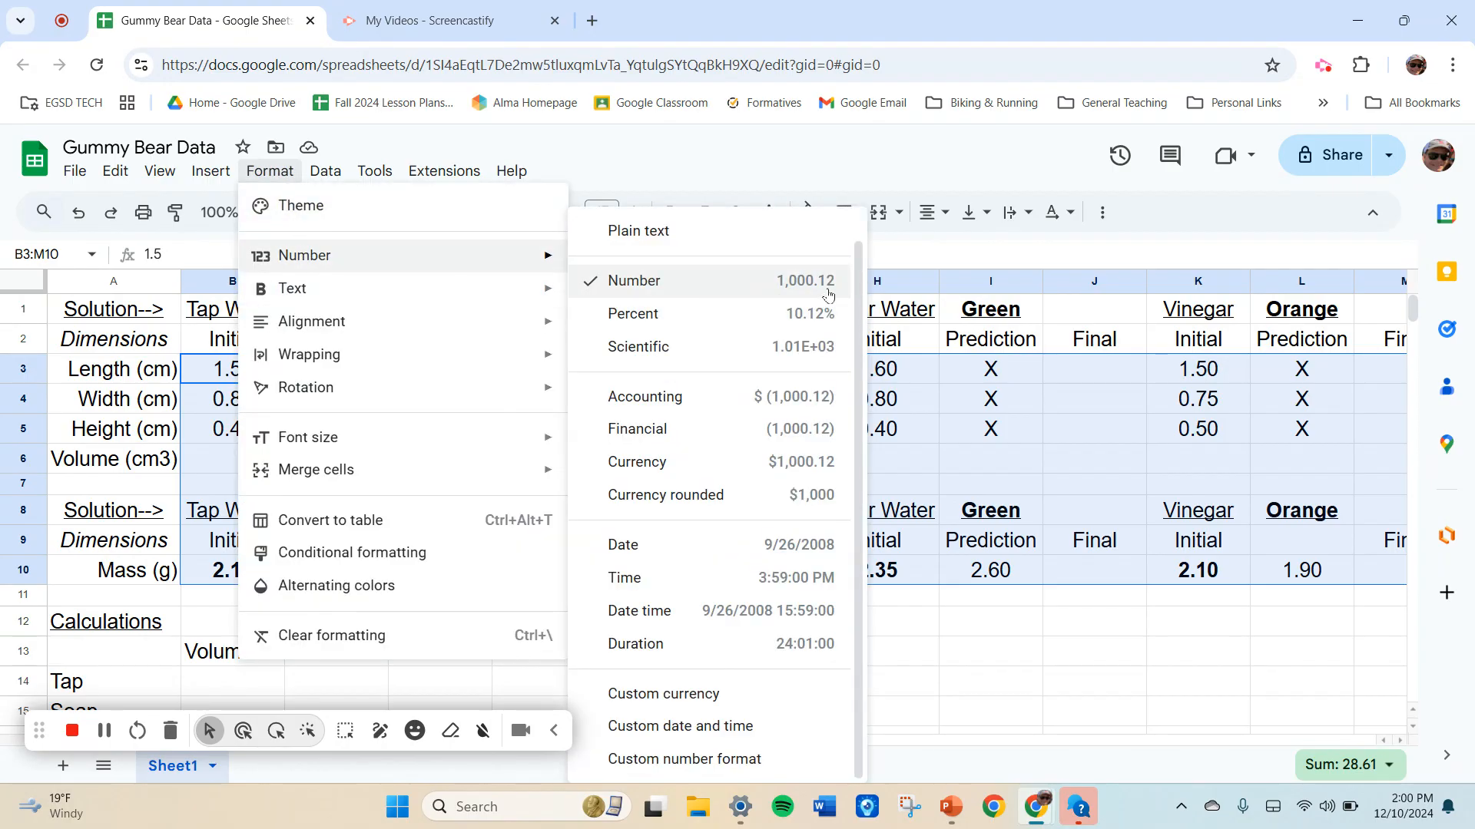
left_click(1119, 613)
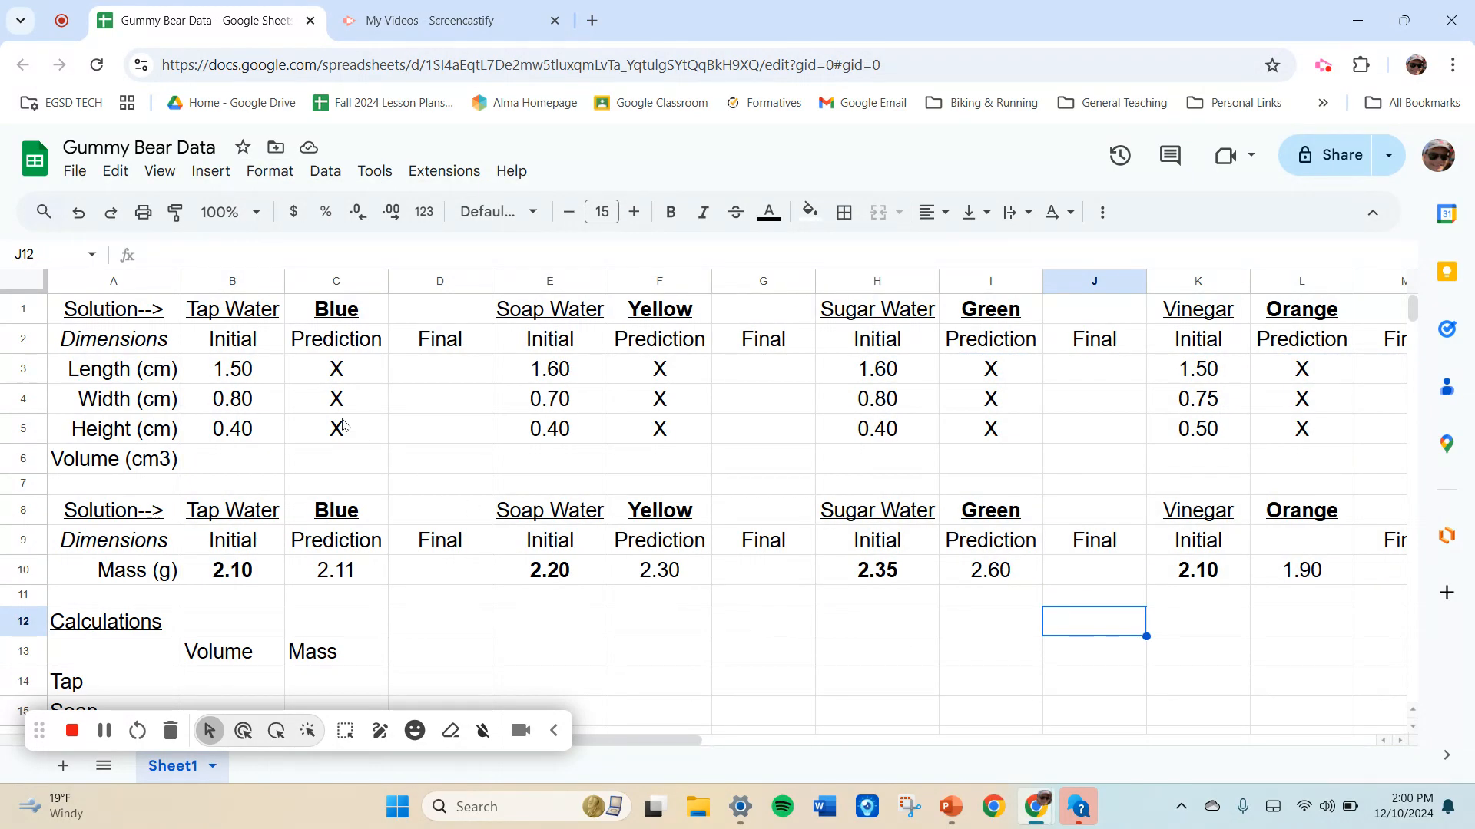
Calculate the tap water bear's initial volume in B6 with the formula =B3*B4*B5.
left_click(230, 465)
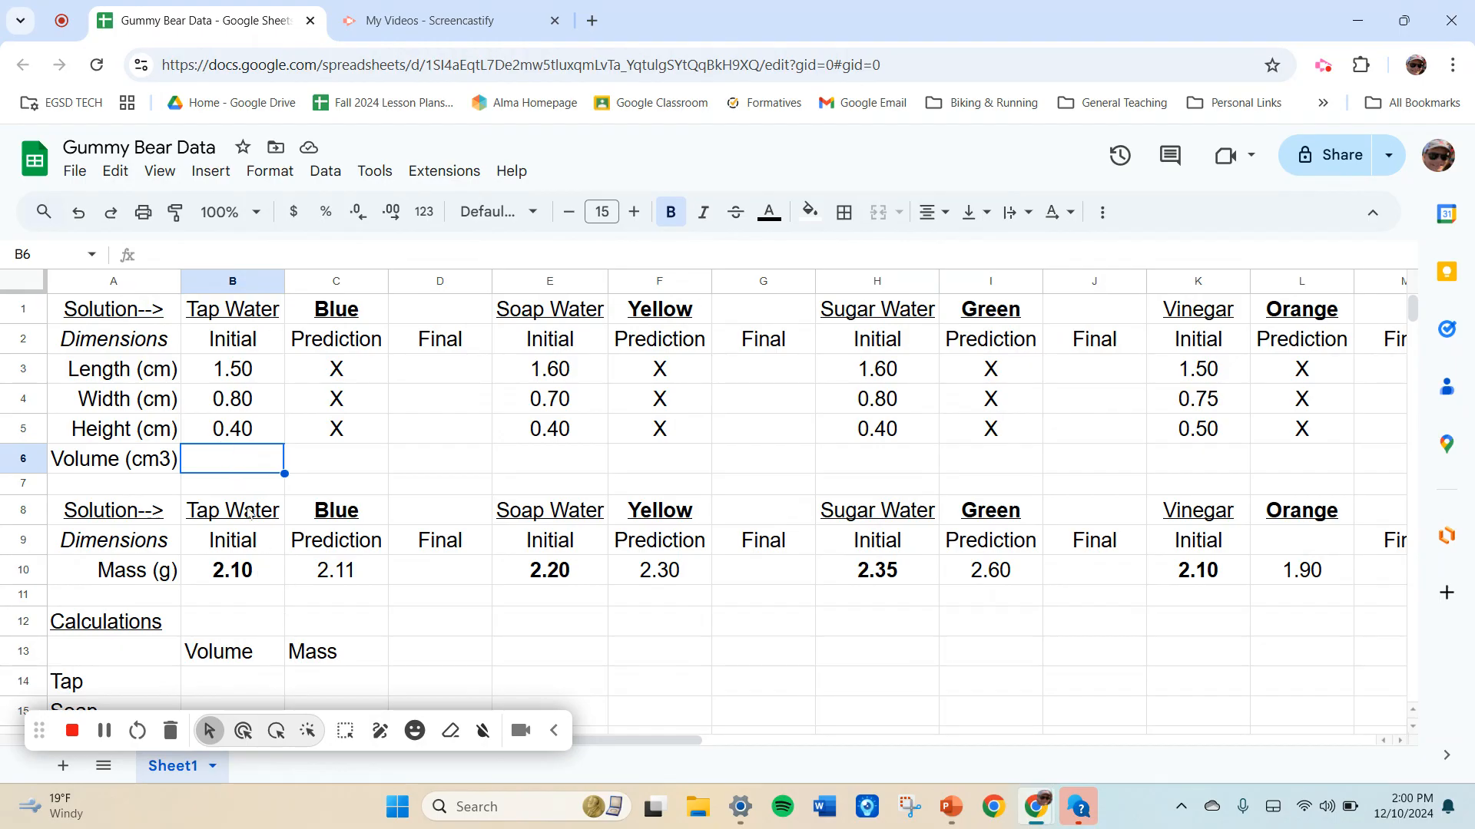
double_click(239, 466)
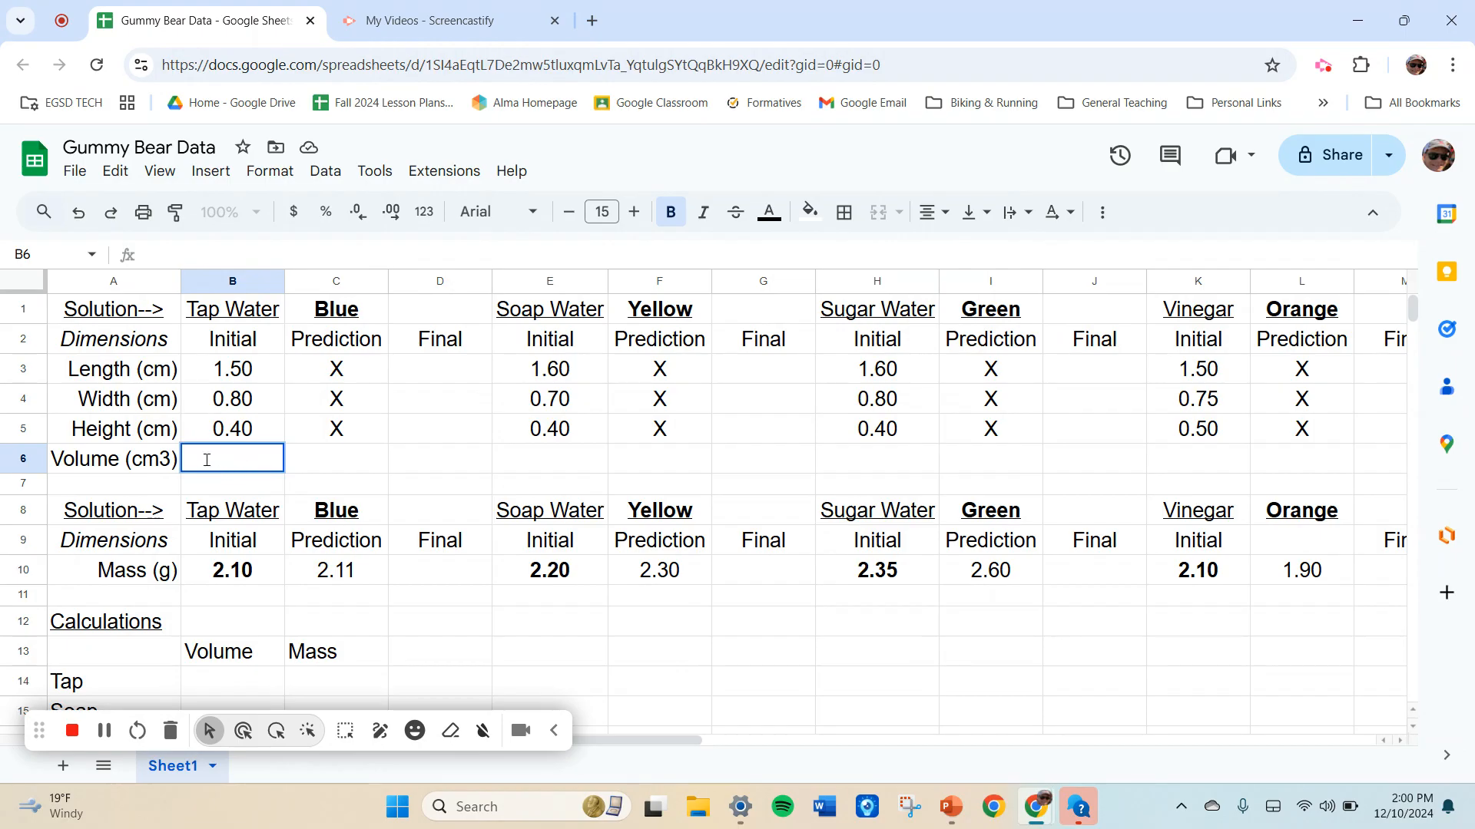
type("=")
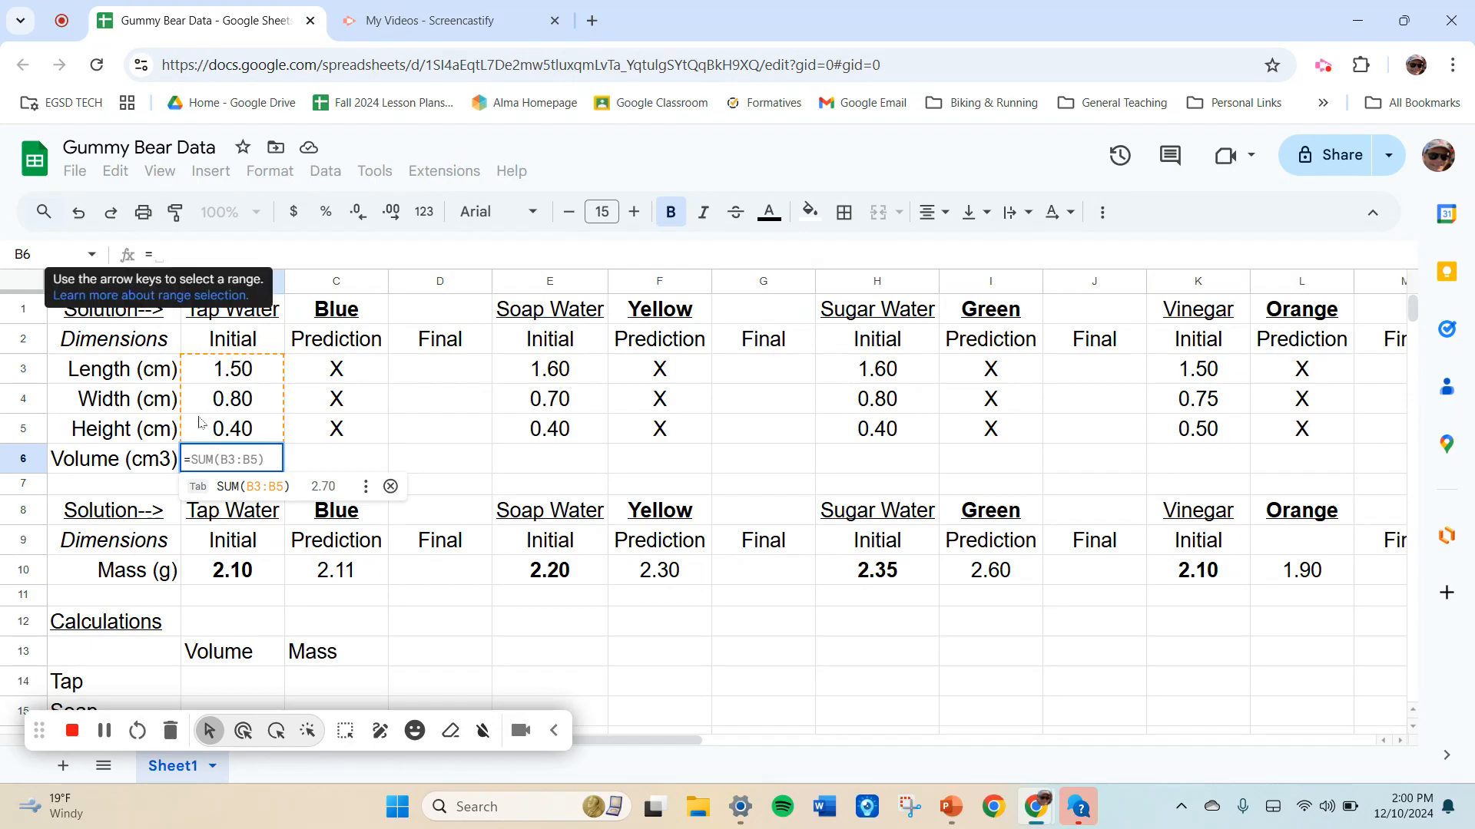
left_click(277, 731)
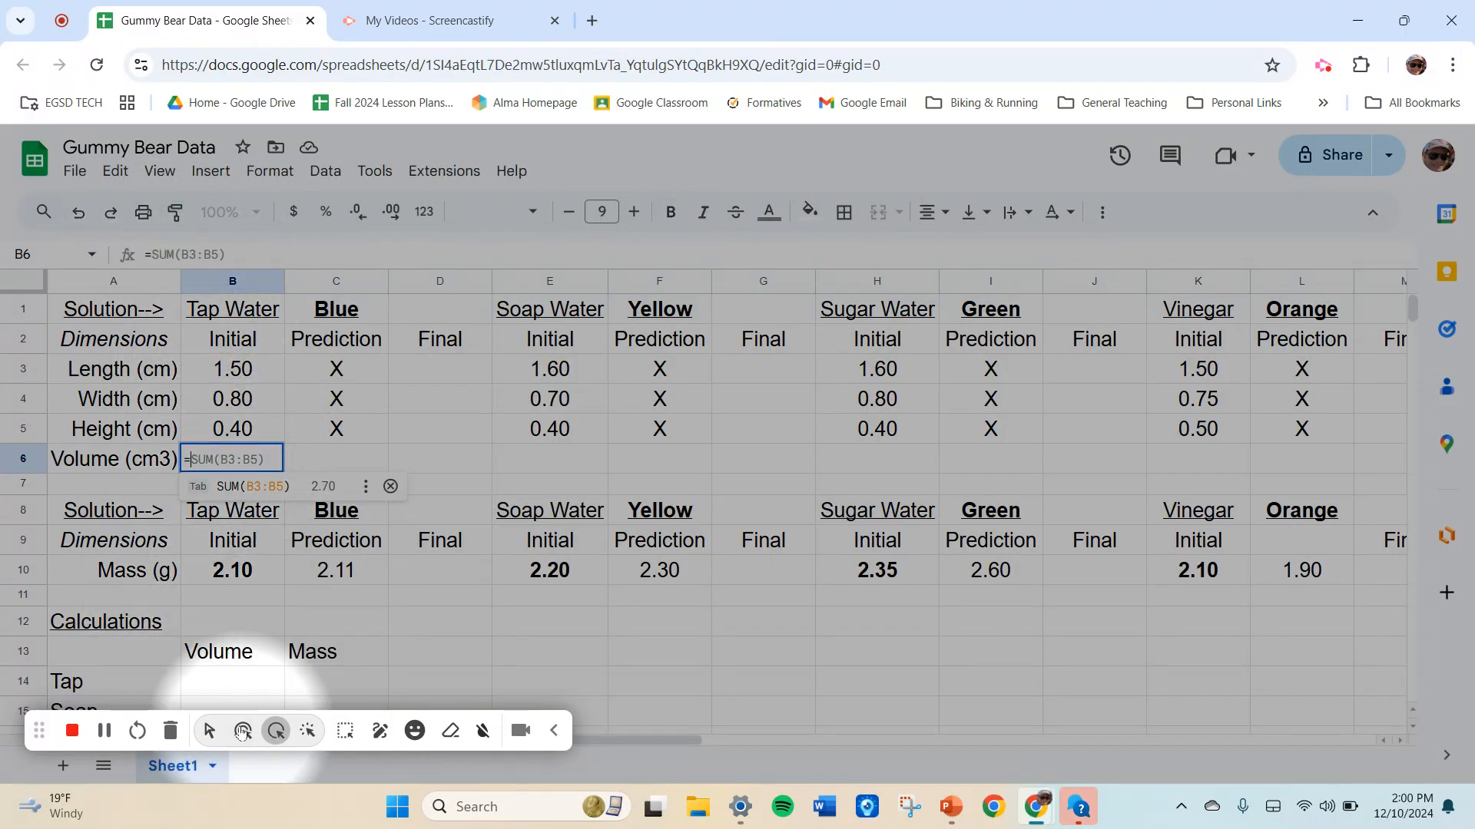
left_click(209, 731)
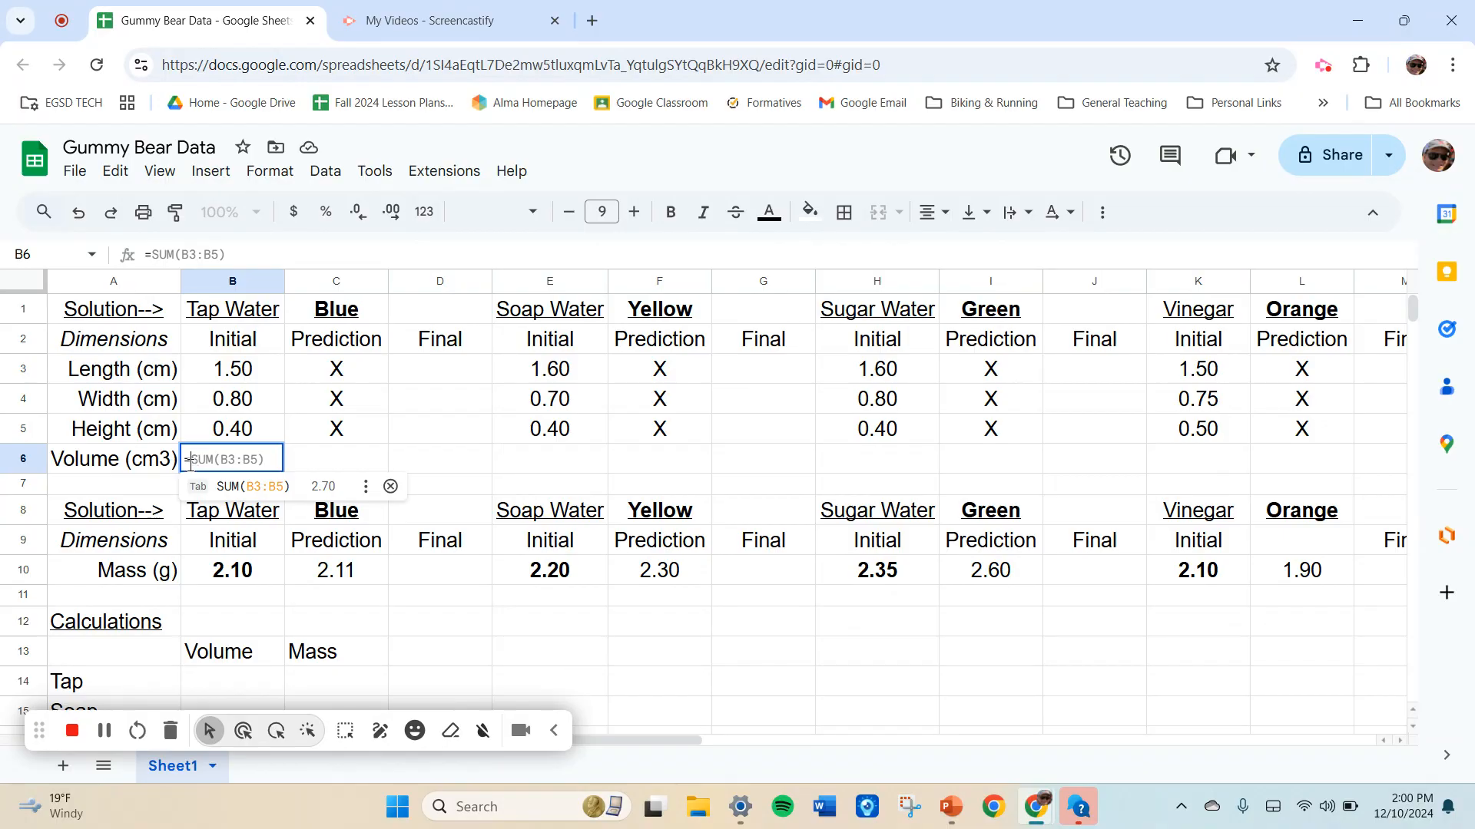
left_click(246, 378)
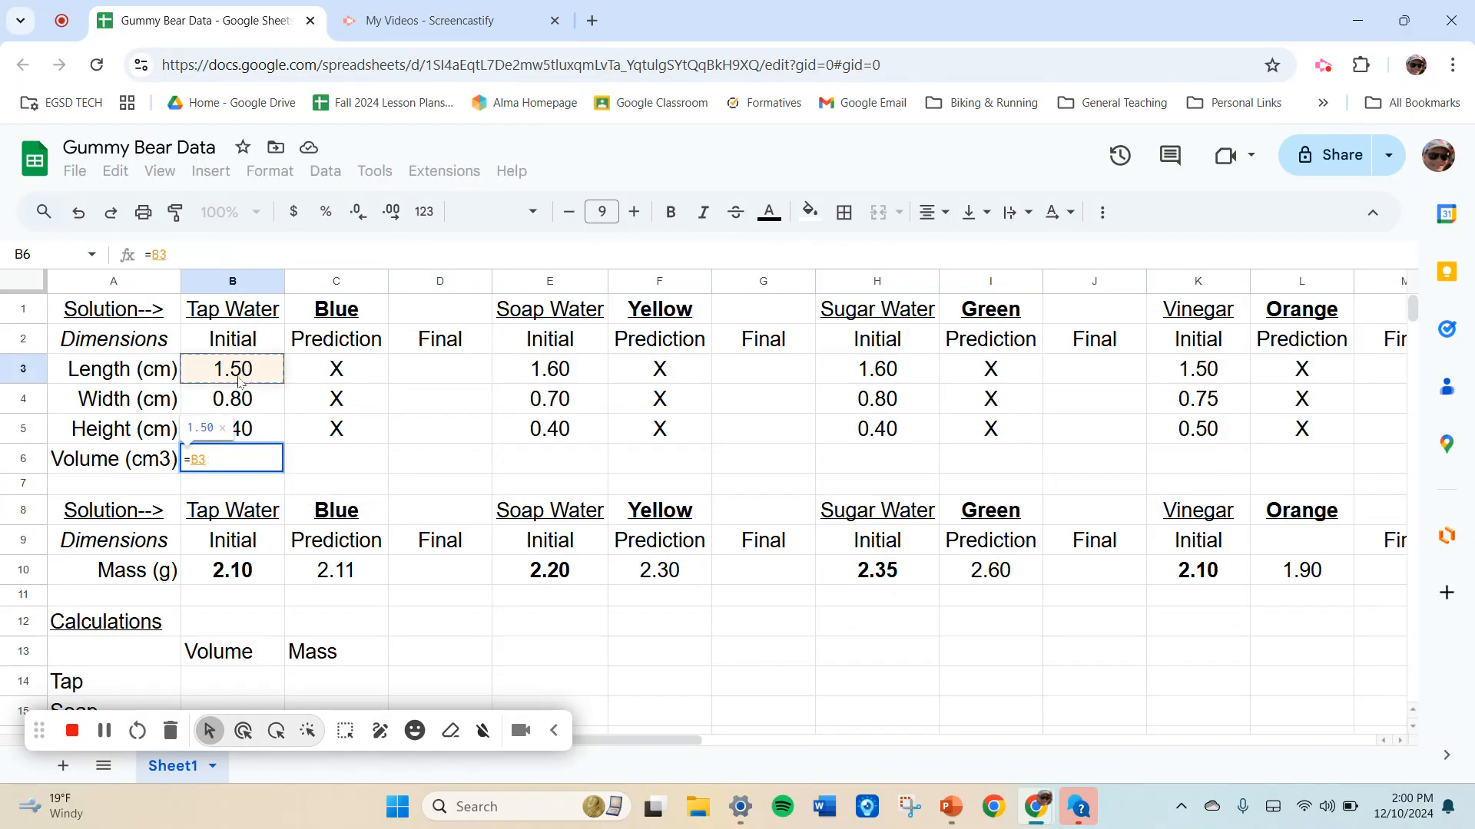
type("*")
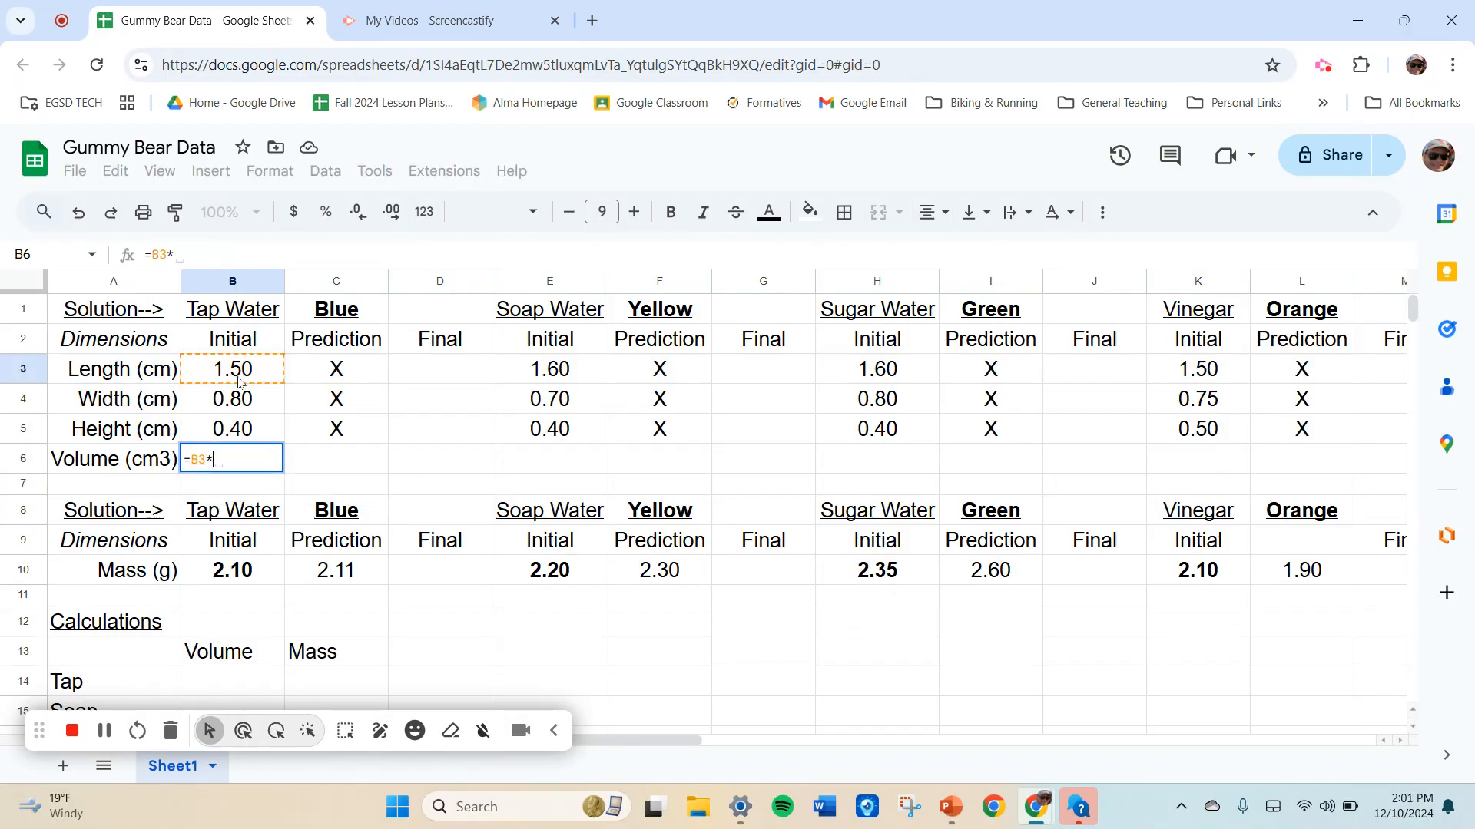
left_click(242, 401)
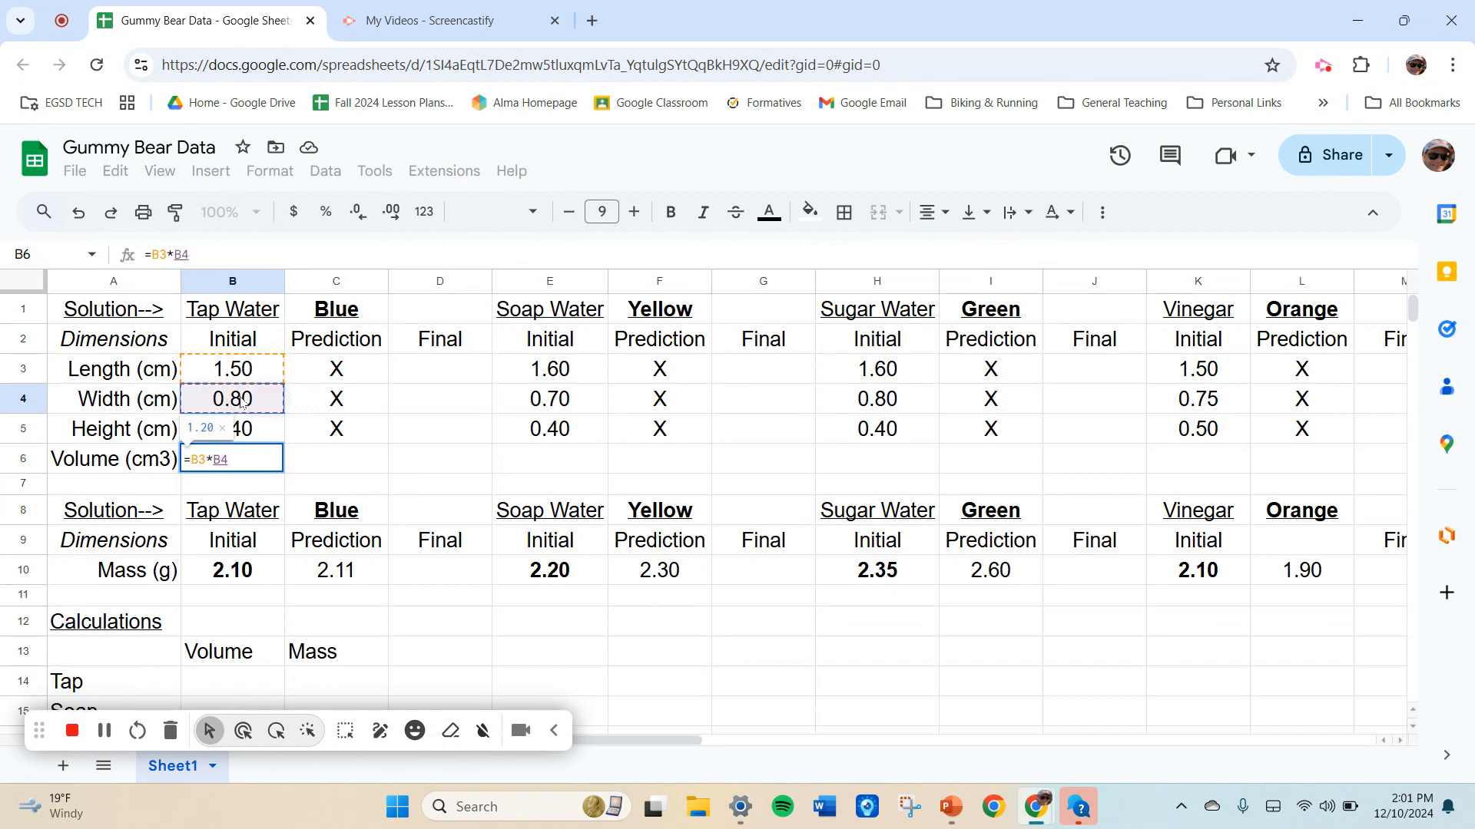
type("*")
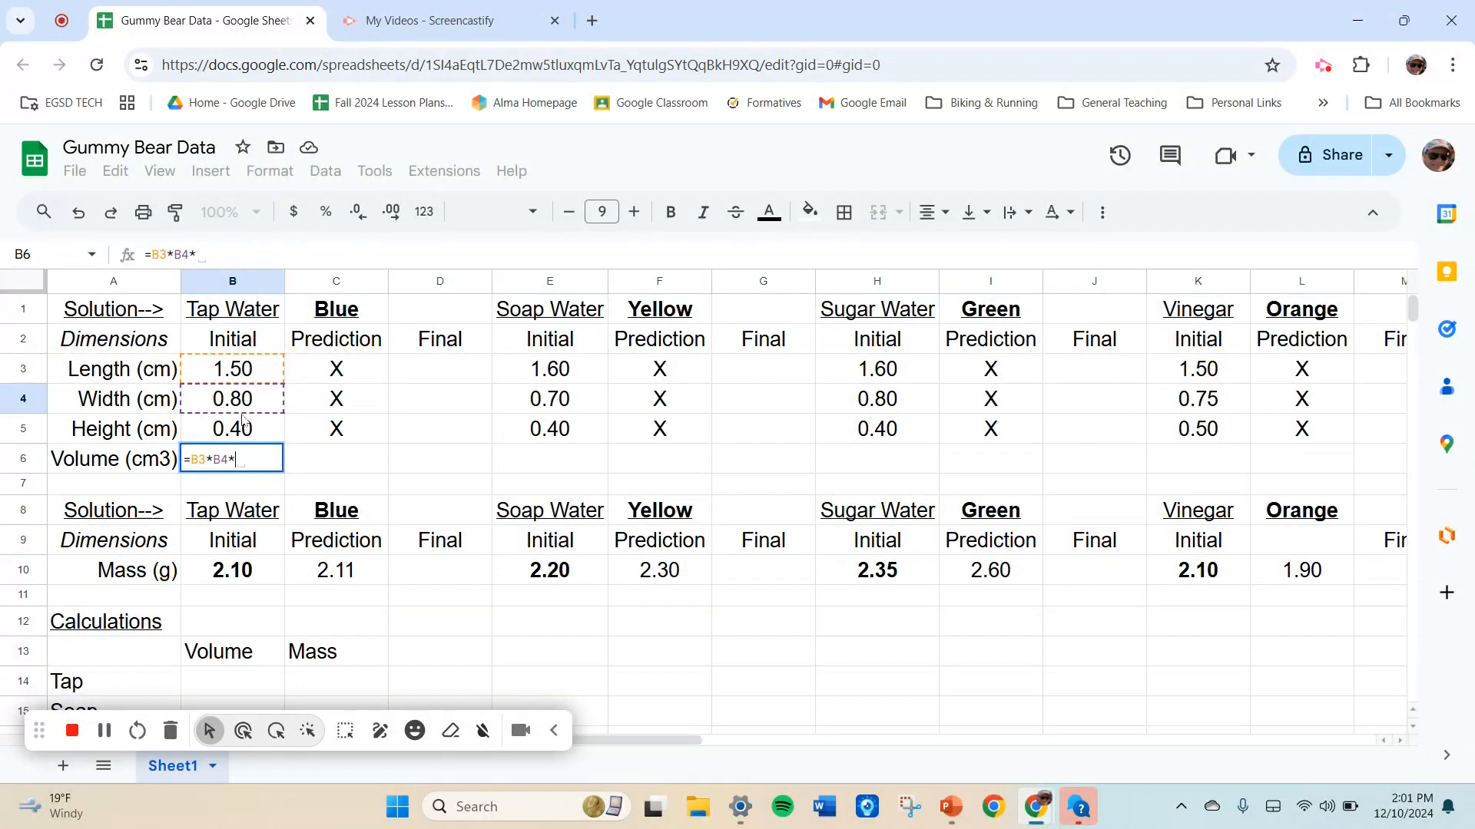
left_click(244, 428)
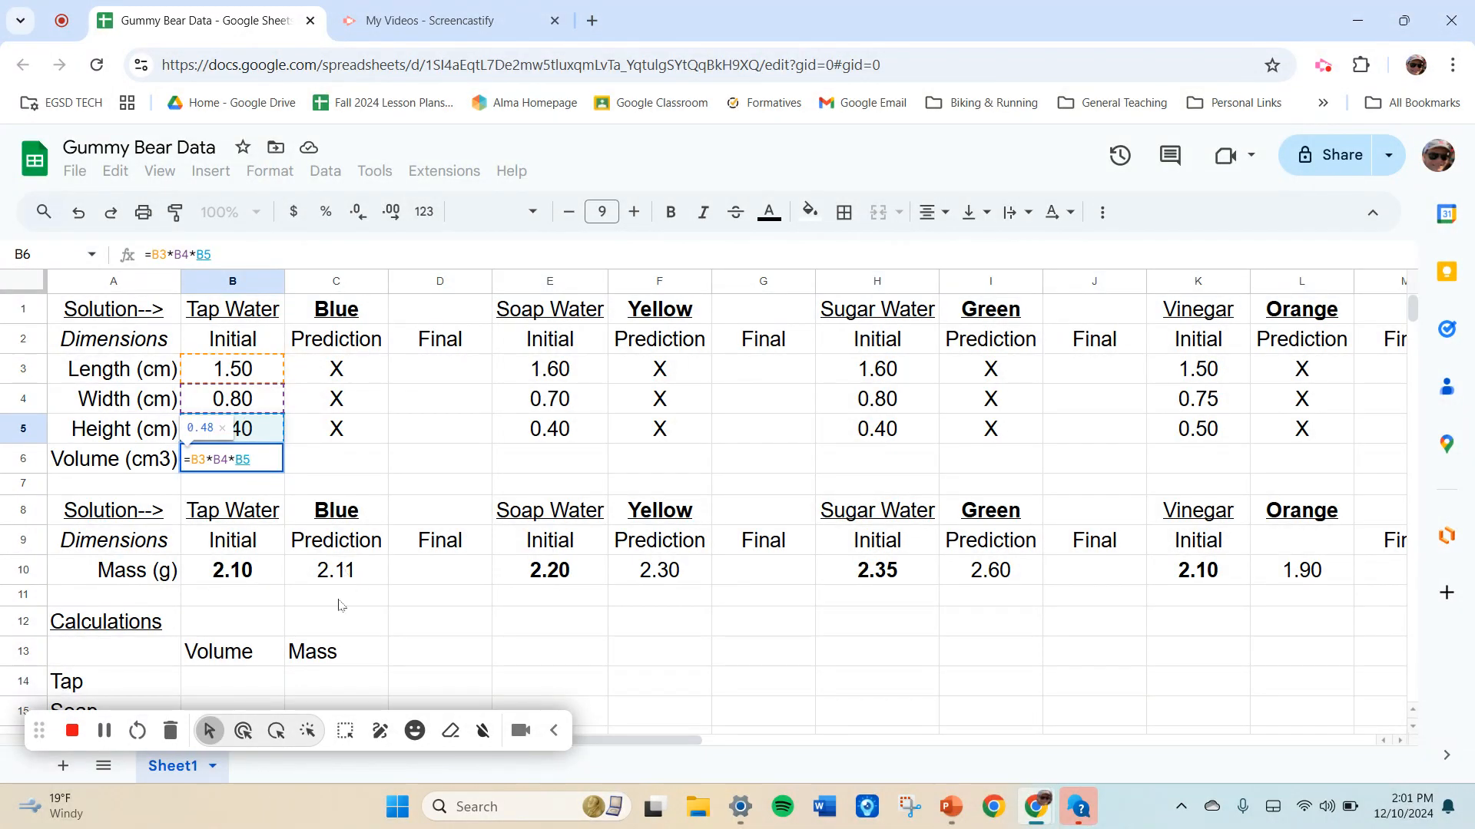
left_click(275, 733)
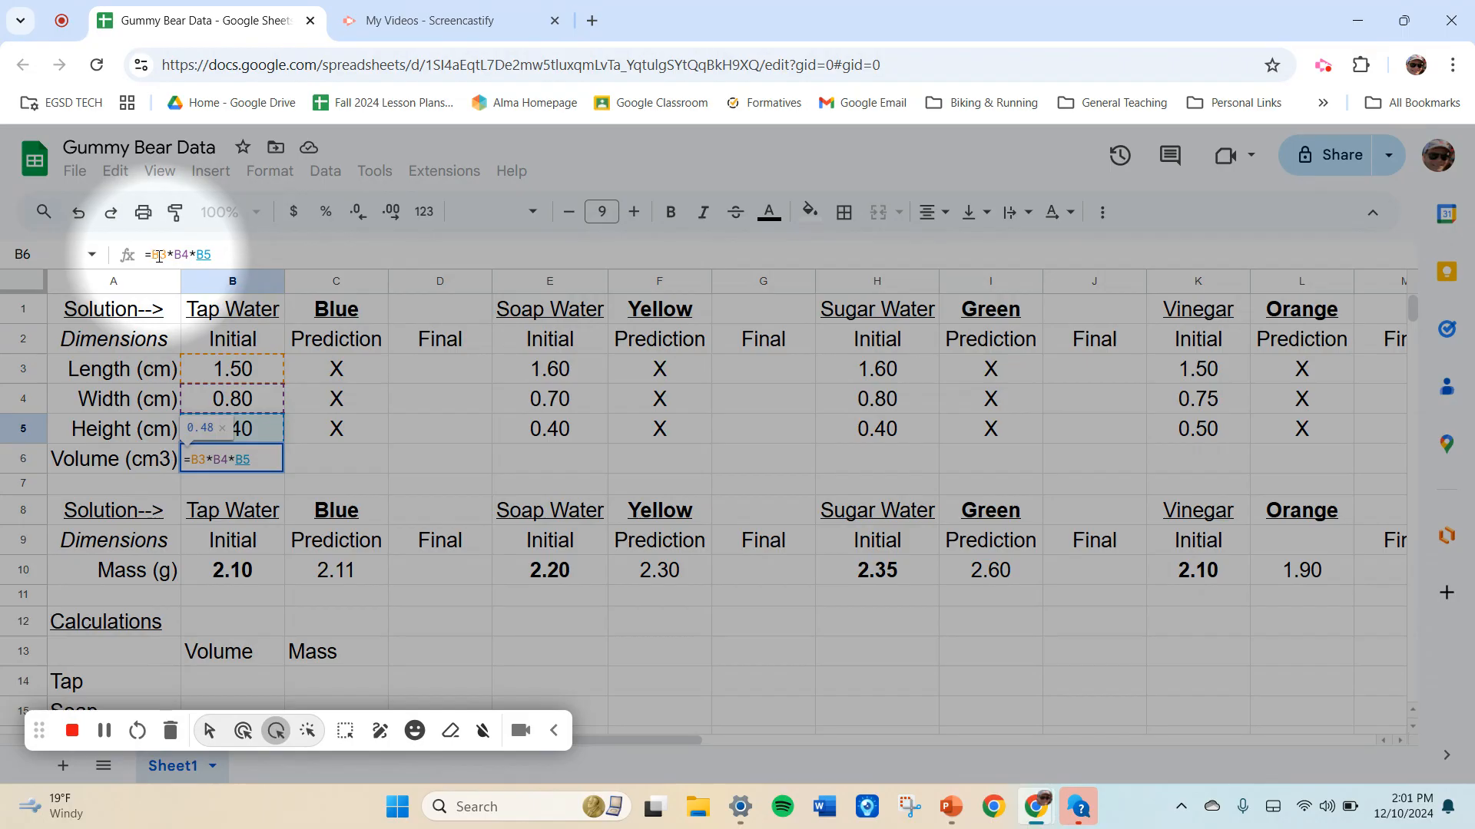
left_click(216, 257)
key("Return")
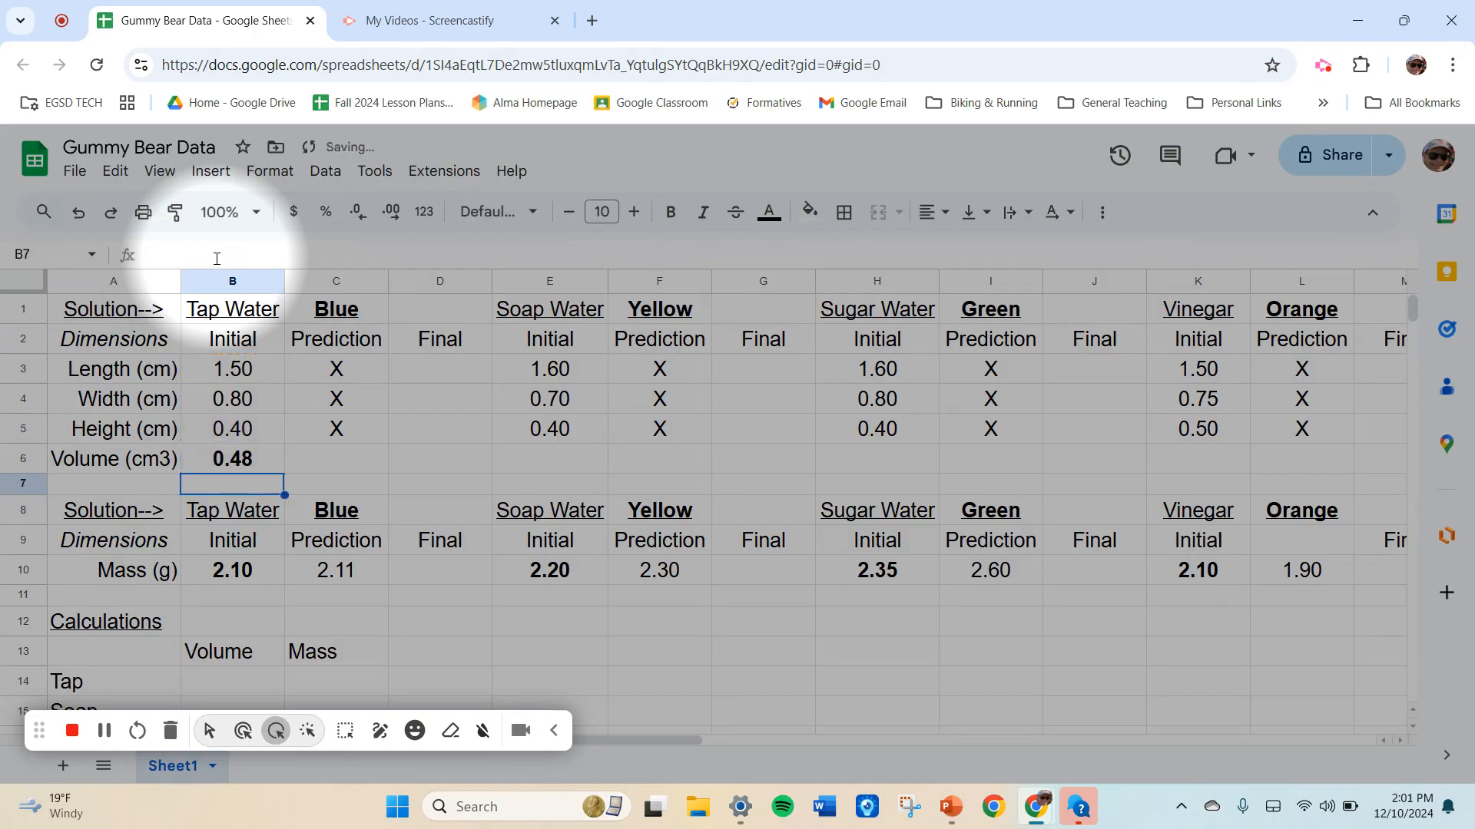
left_click(212, 740)
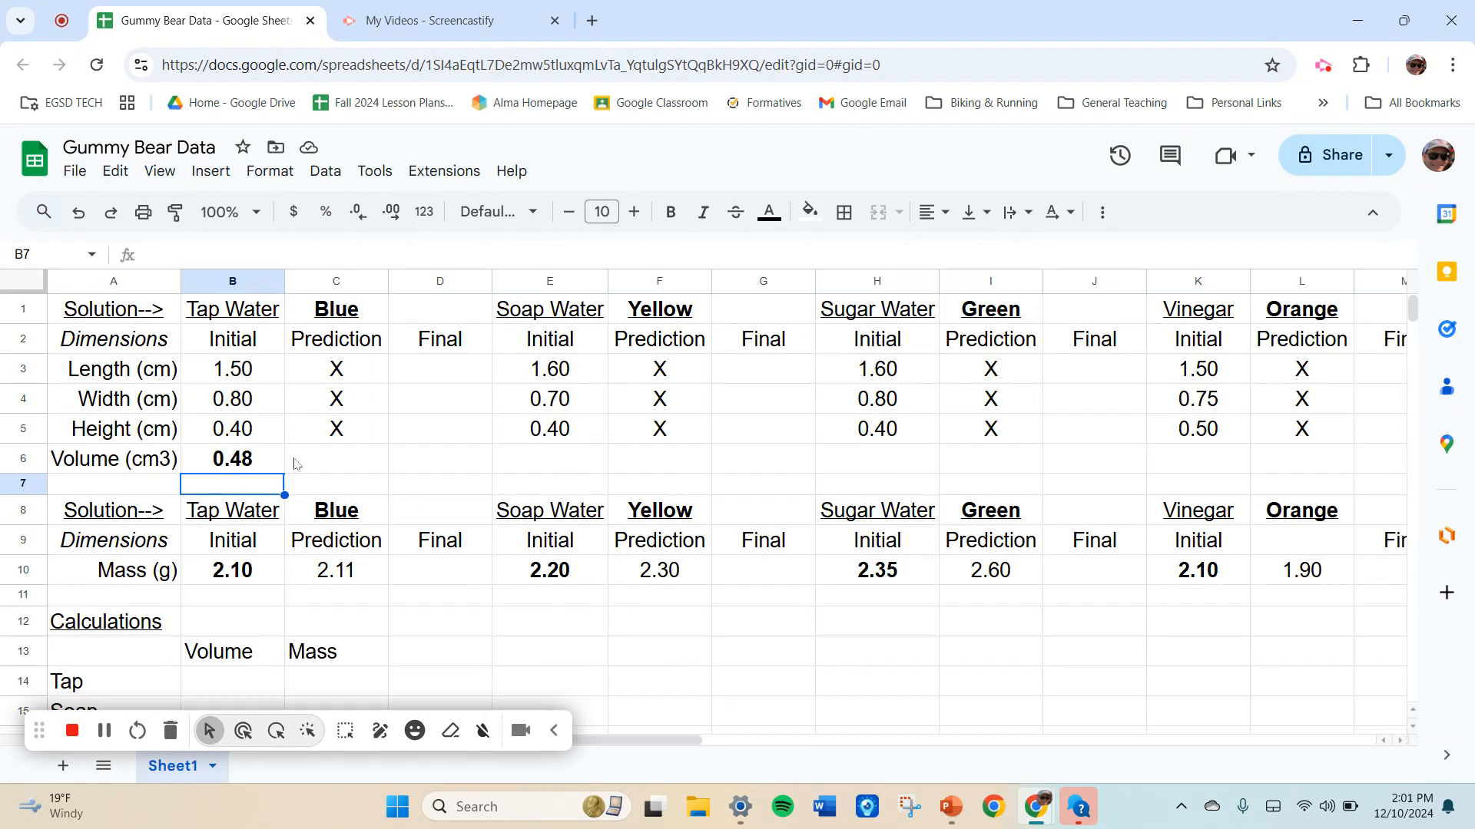
Copy the volume formula from B6 into the soap water, sugar water and vinegar initial volume cells E6, H6 and K6.
left_click(258, 470)
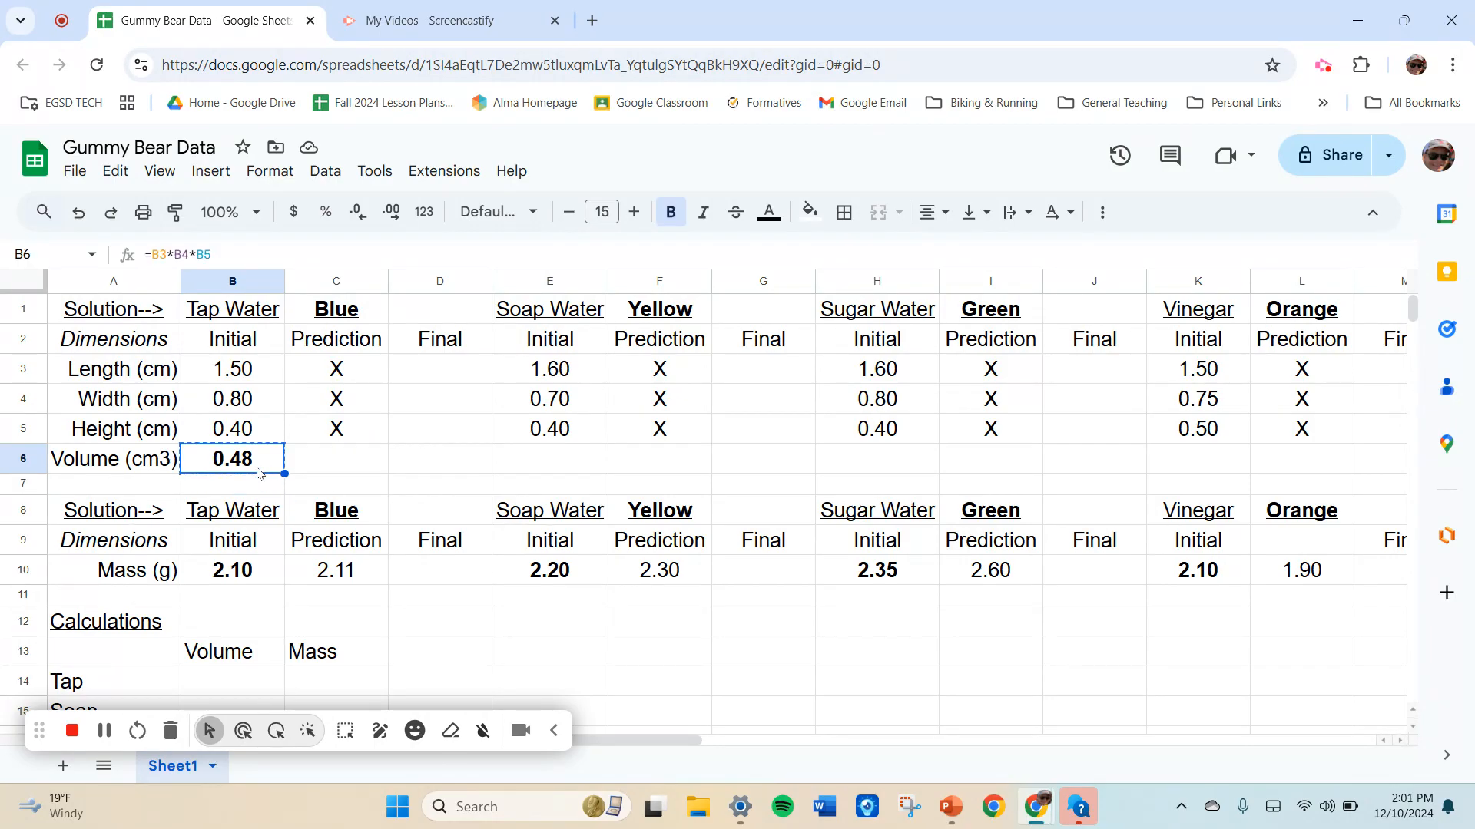
left_click(550, 470)
key("ctrl+v")
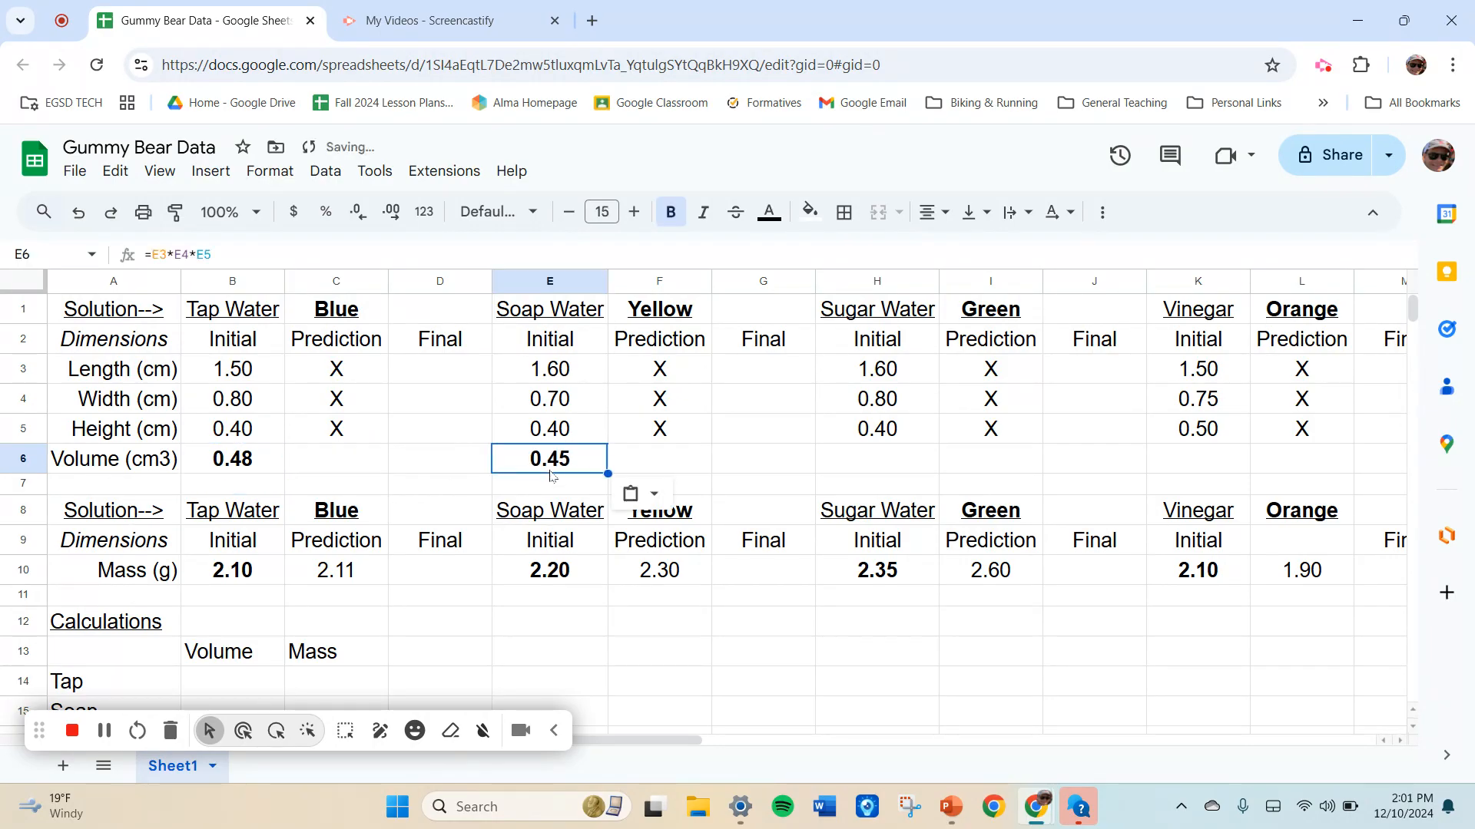
left_click(838, 464)
key("ctrl+v")
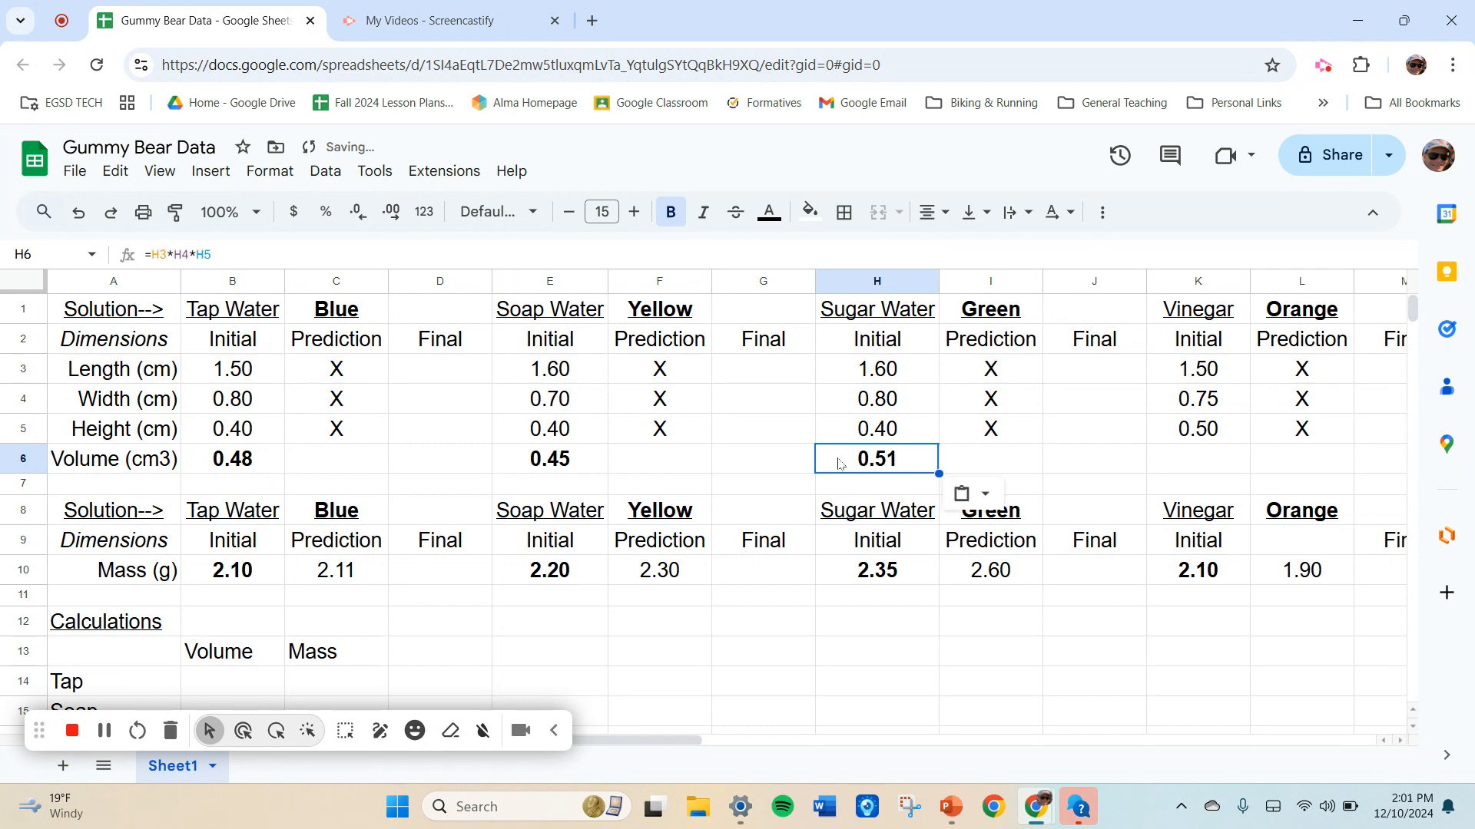
left_click(1190, 461)
key("ctrl+v")
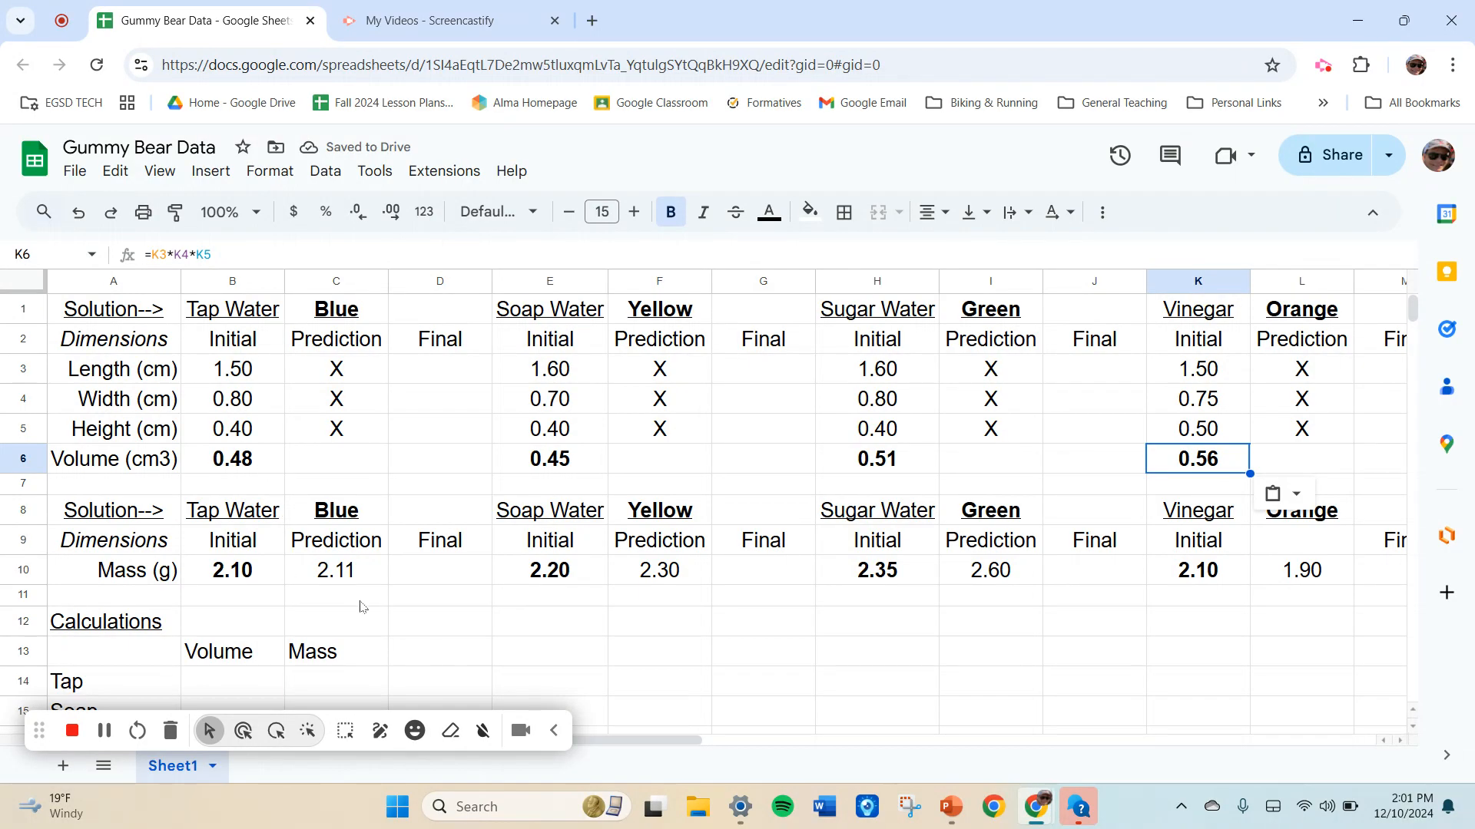
Clear the mass predictions for all four solutions in C10, F10, I10 and L10.
left_click(336, 570)
key("Delete")
left_click(689, 581)
key("Delete")
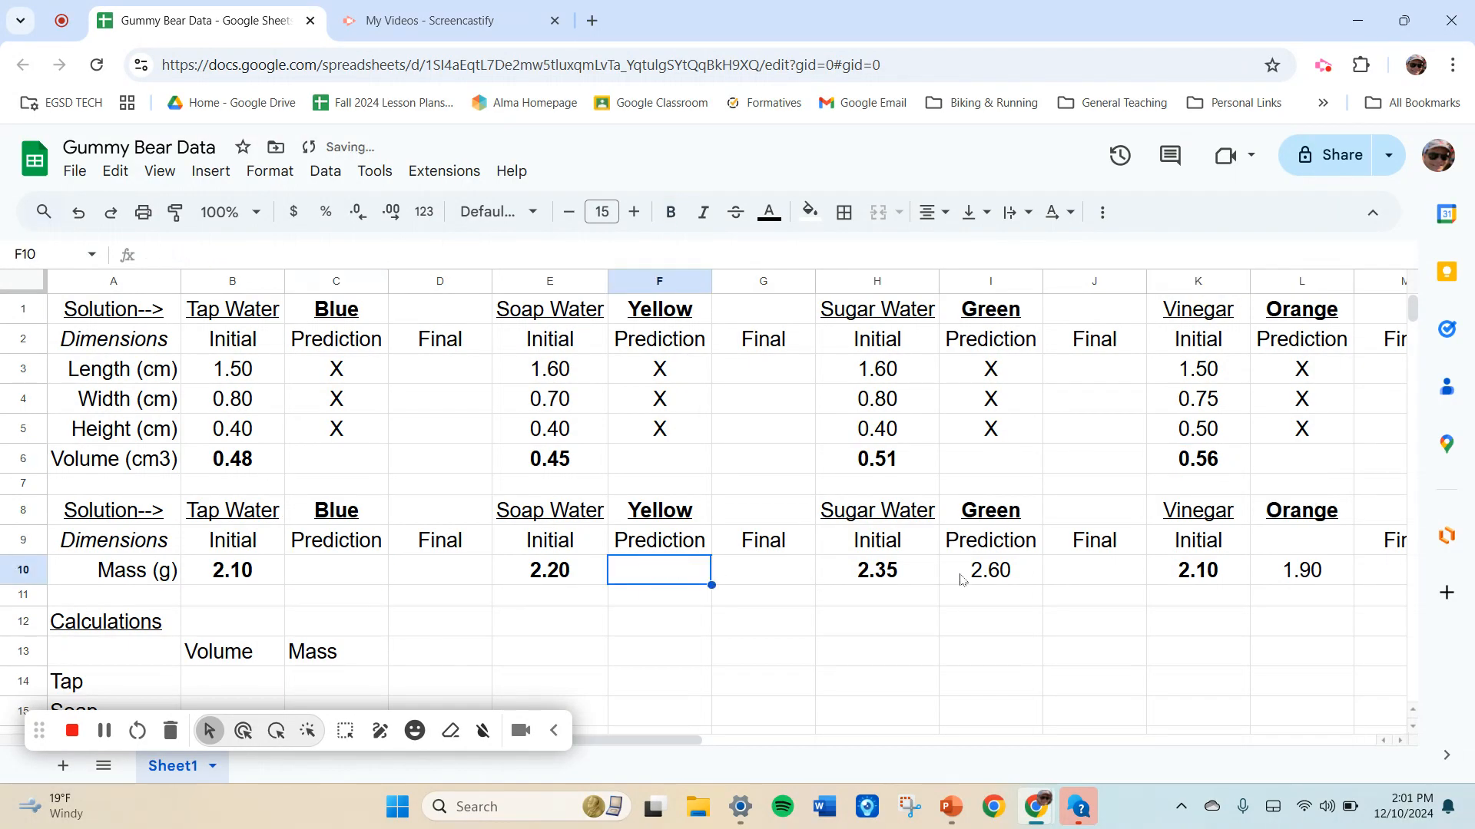
left_click(987, 581)
key("Delete")
left_click(1284, 576)
key("Delete")
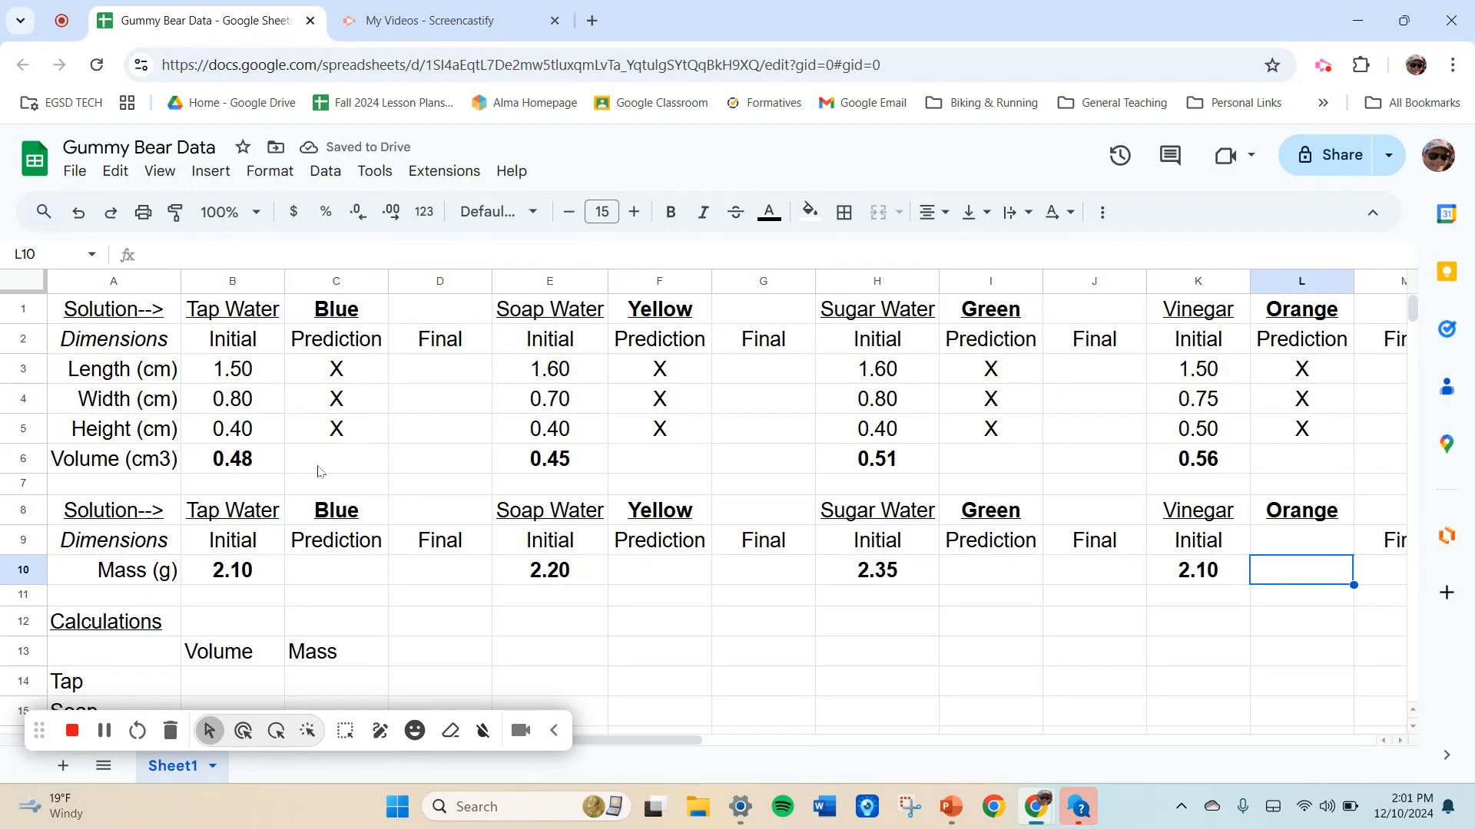
Enter the volume predictions 0.51 for tap water in C6 and 0.55 for soap water in F6.
left_click(321, 467)
type(".5")
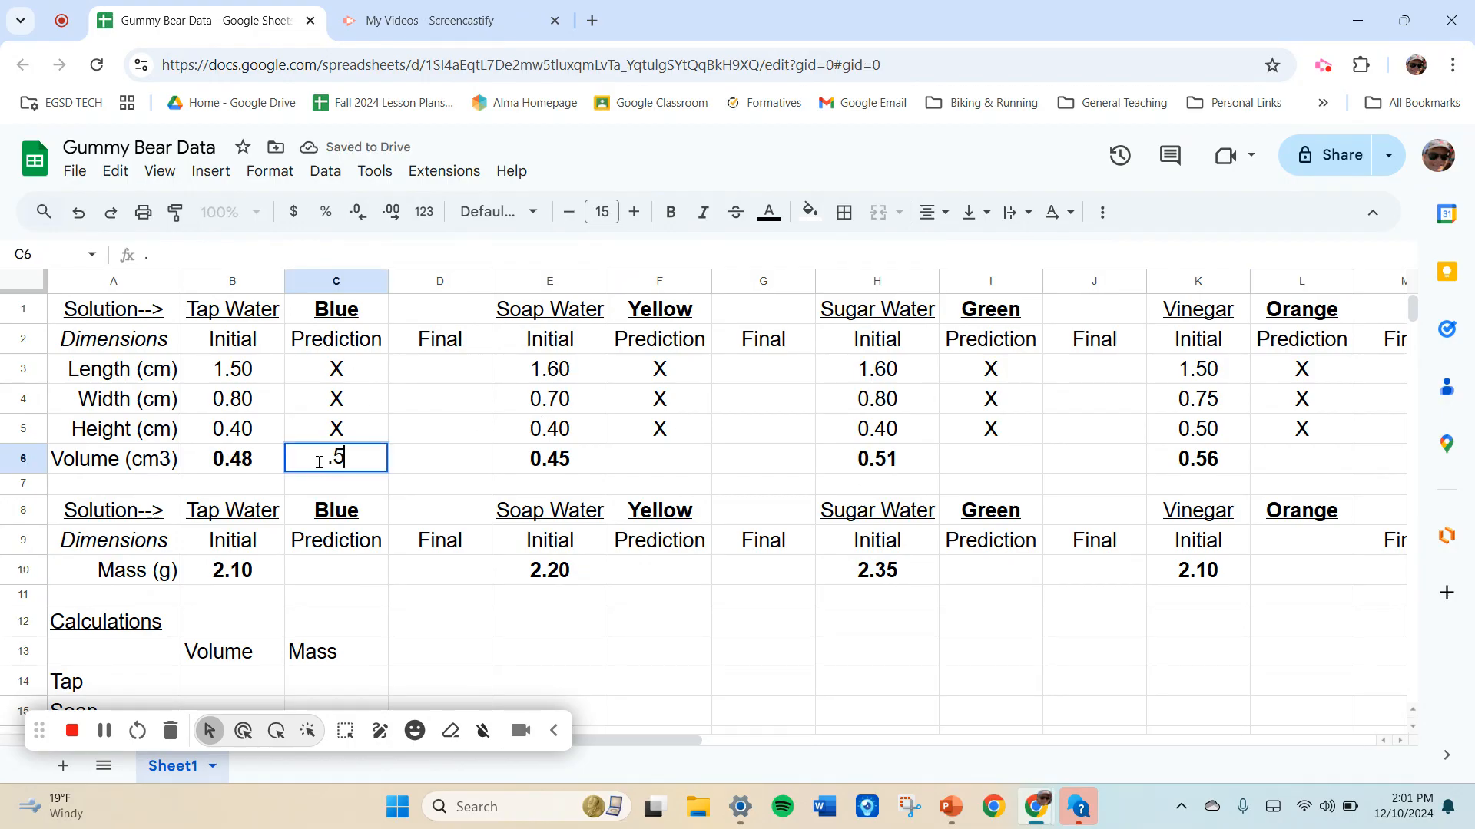
type("1")
key("Tab")
key("Tab")
key("Tab")
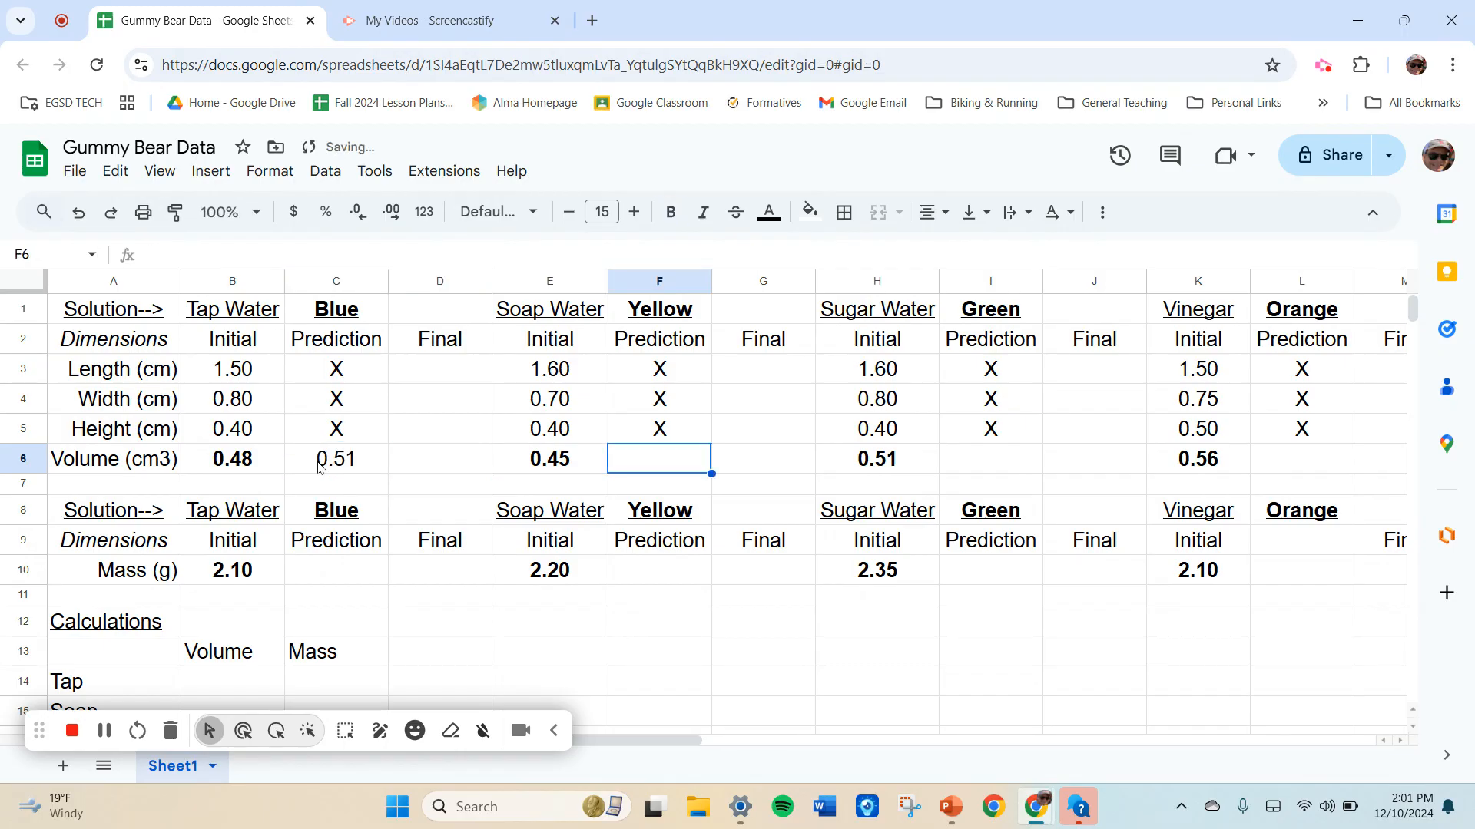
type(".5")
key("Tab")
key("Tab")
key("Tab")
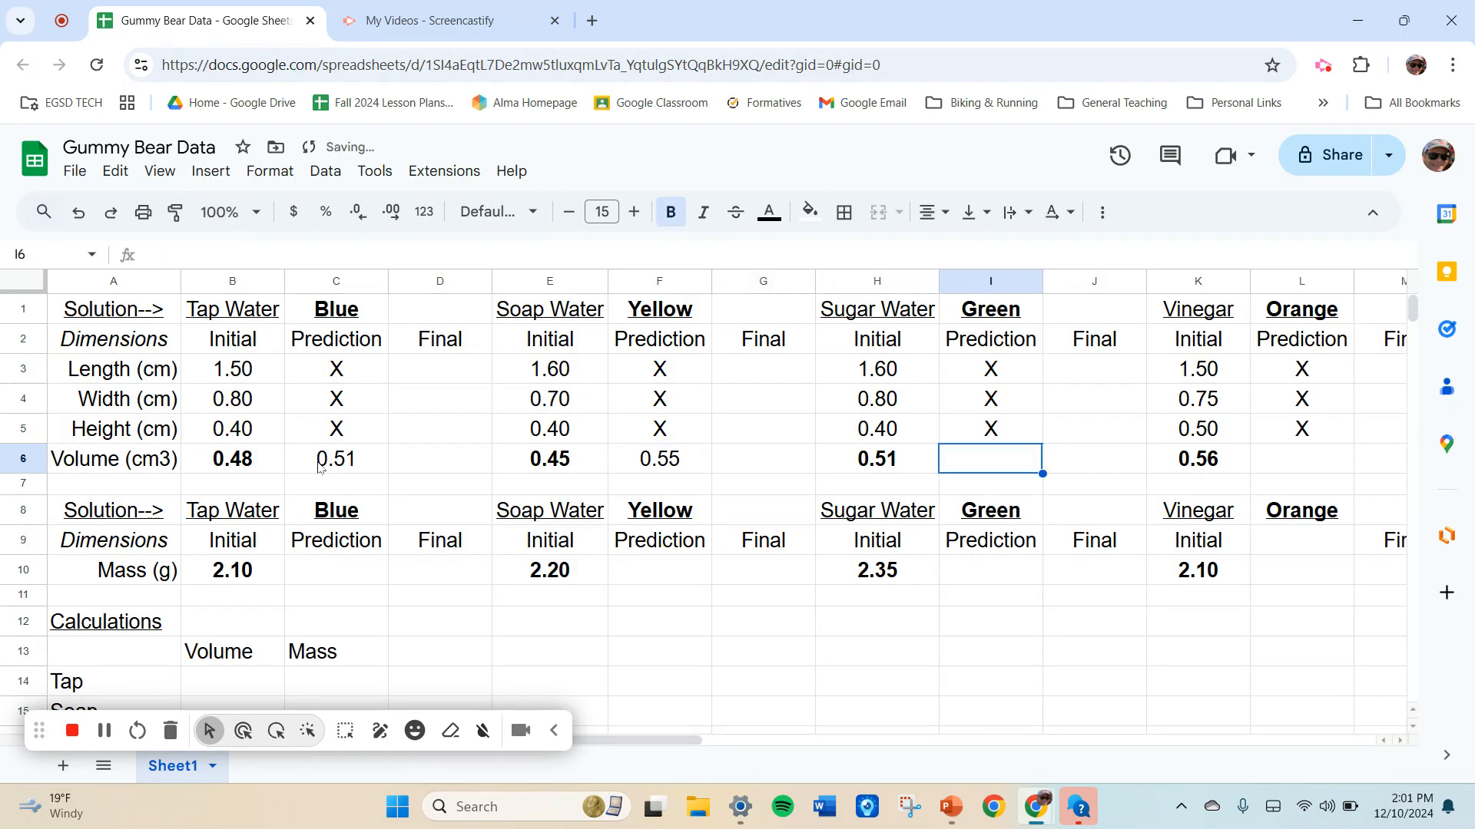
Enter the volume predictions 0.59 for sugar water in I6 and 0.56 for vinegar in L6.
type(".59")
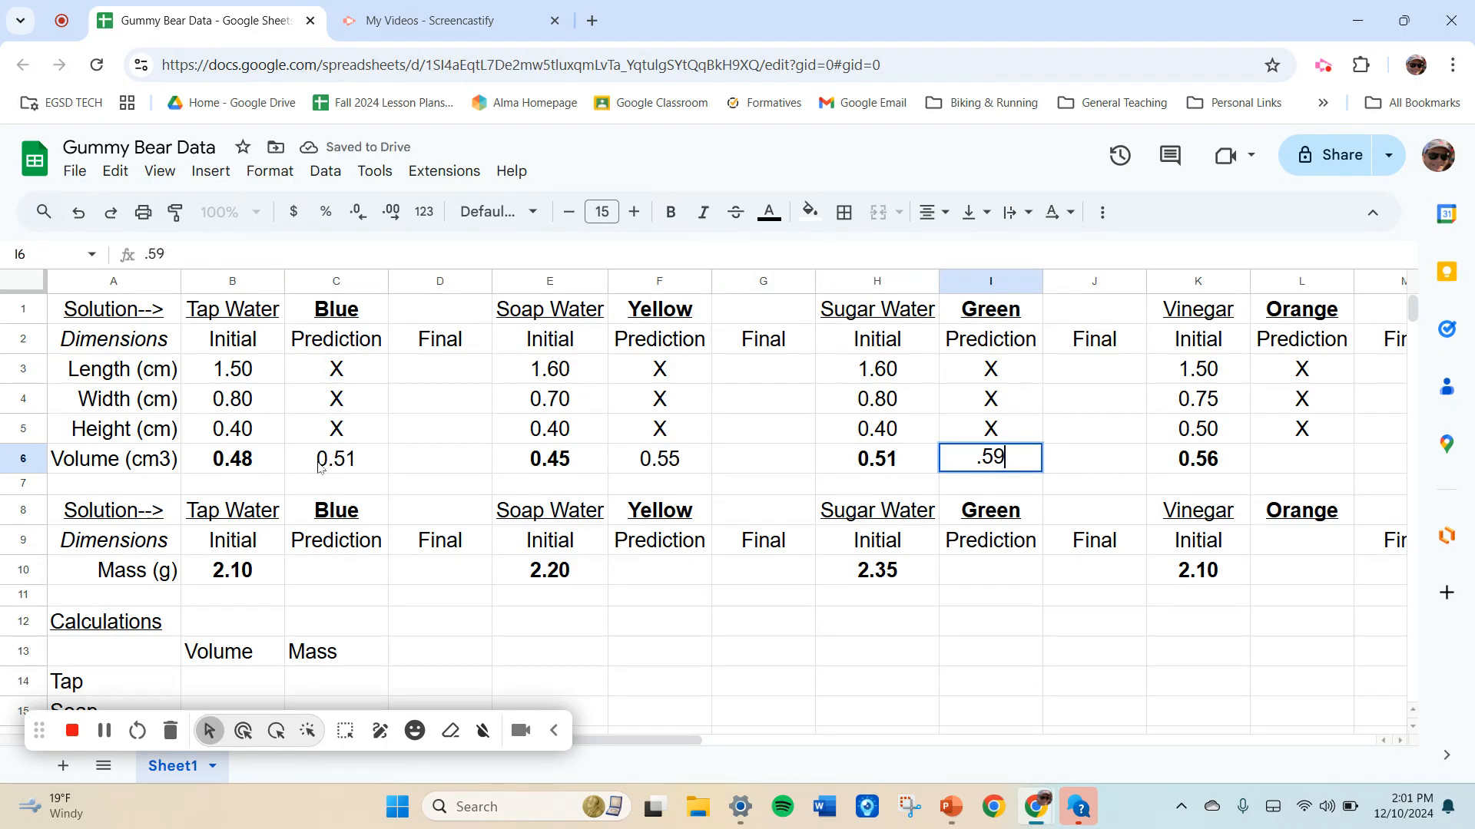
key("Tab")
key("Tab")
key("Tab")
type(".56")
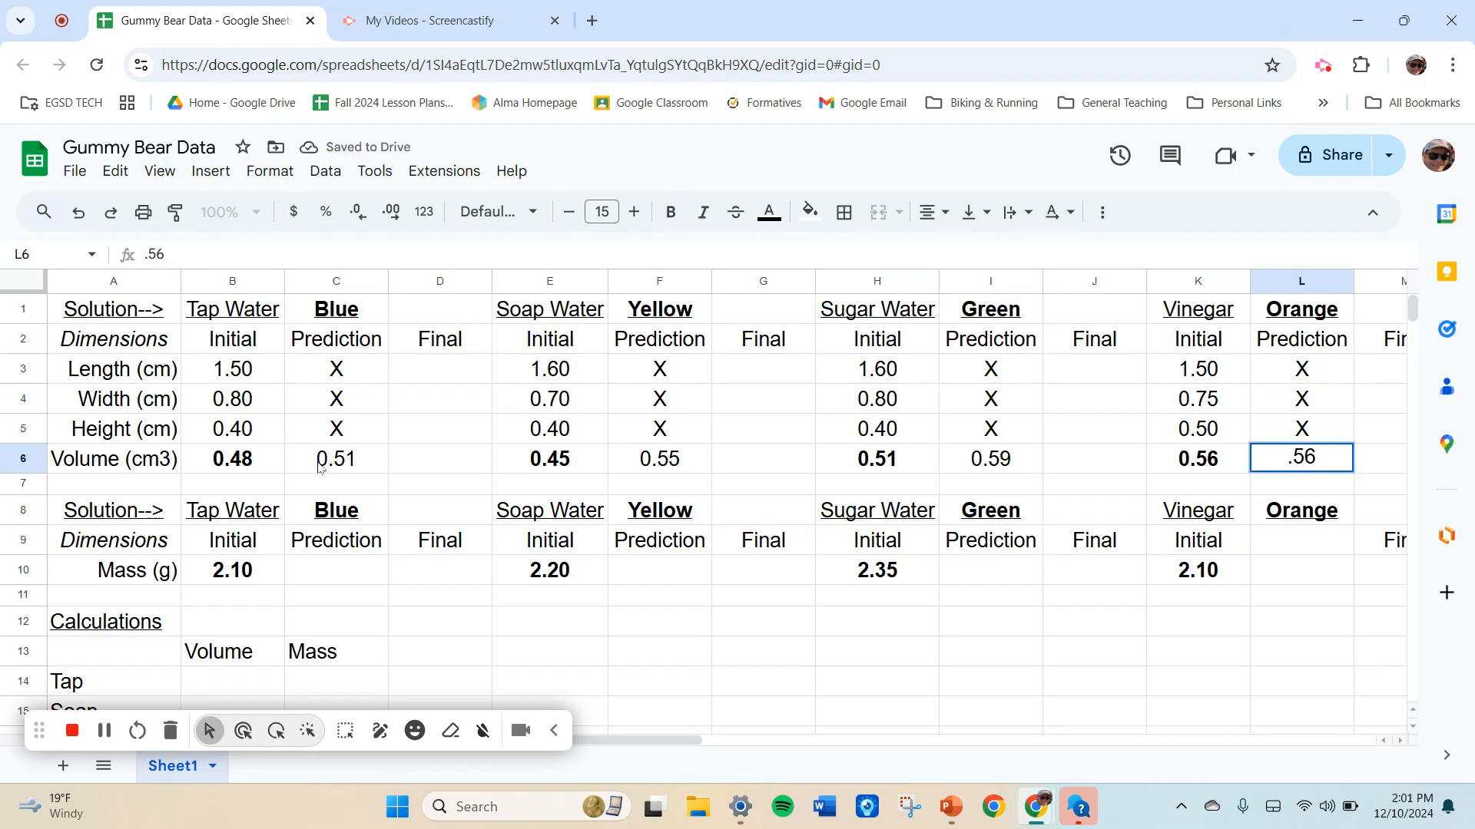
key("Return")
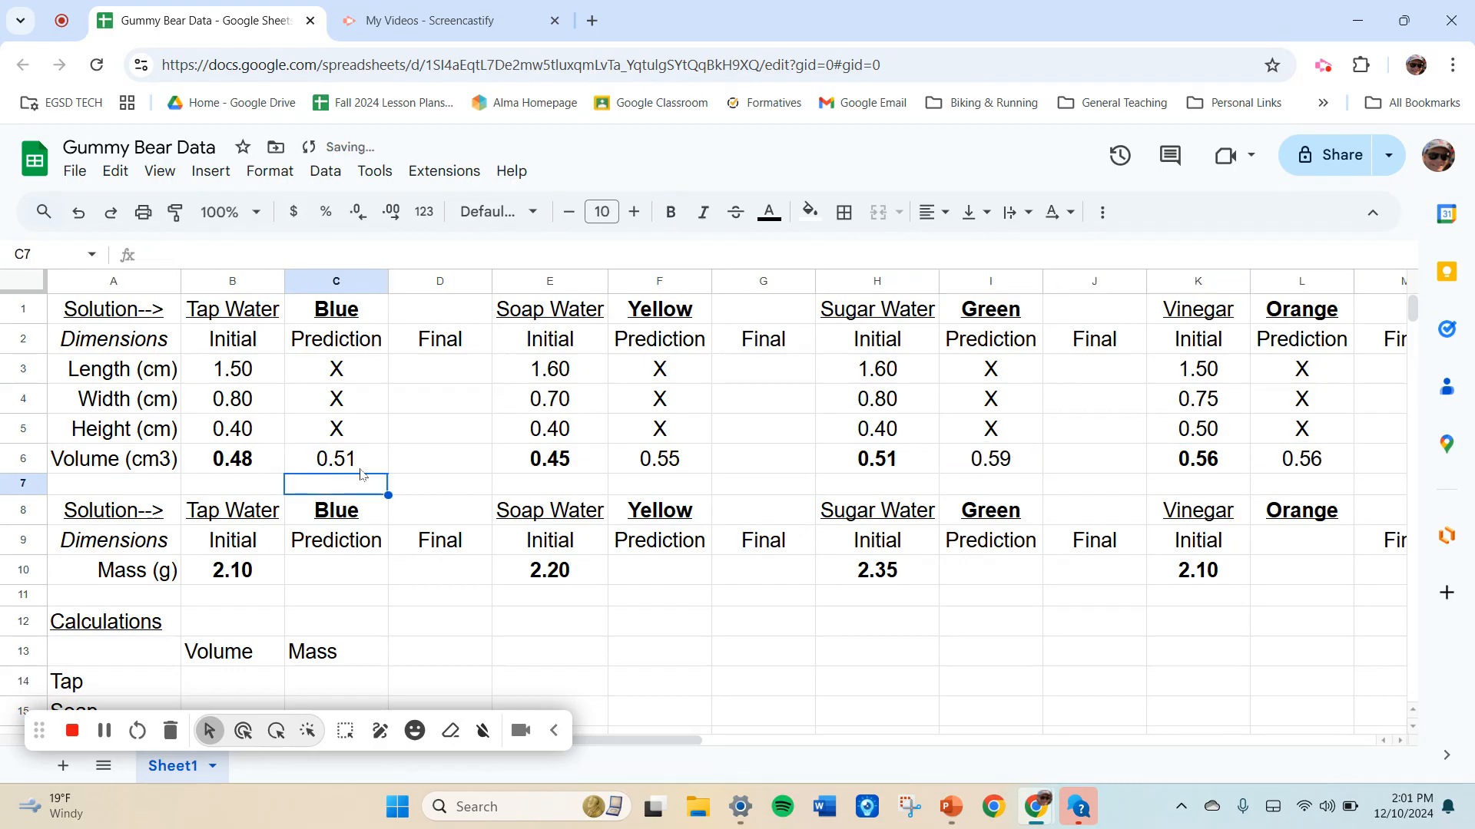
left_click(508, 736)
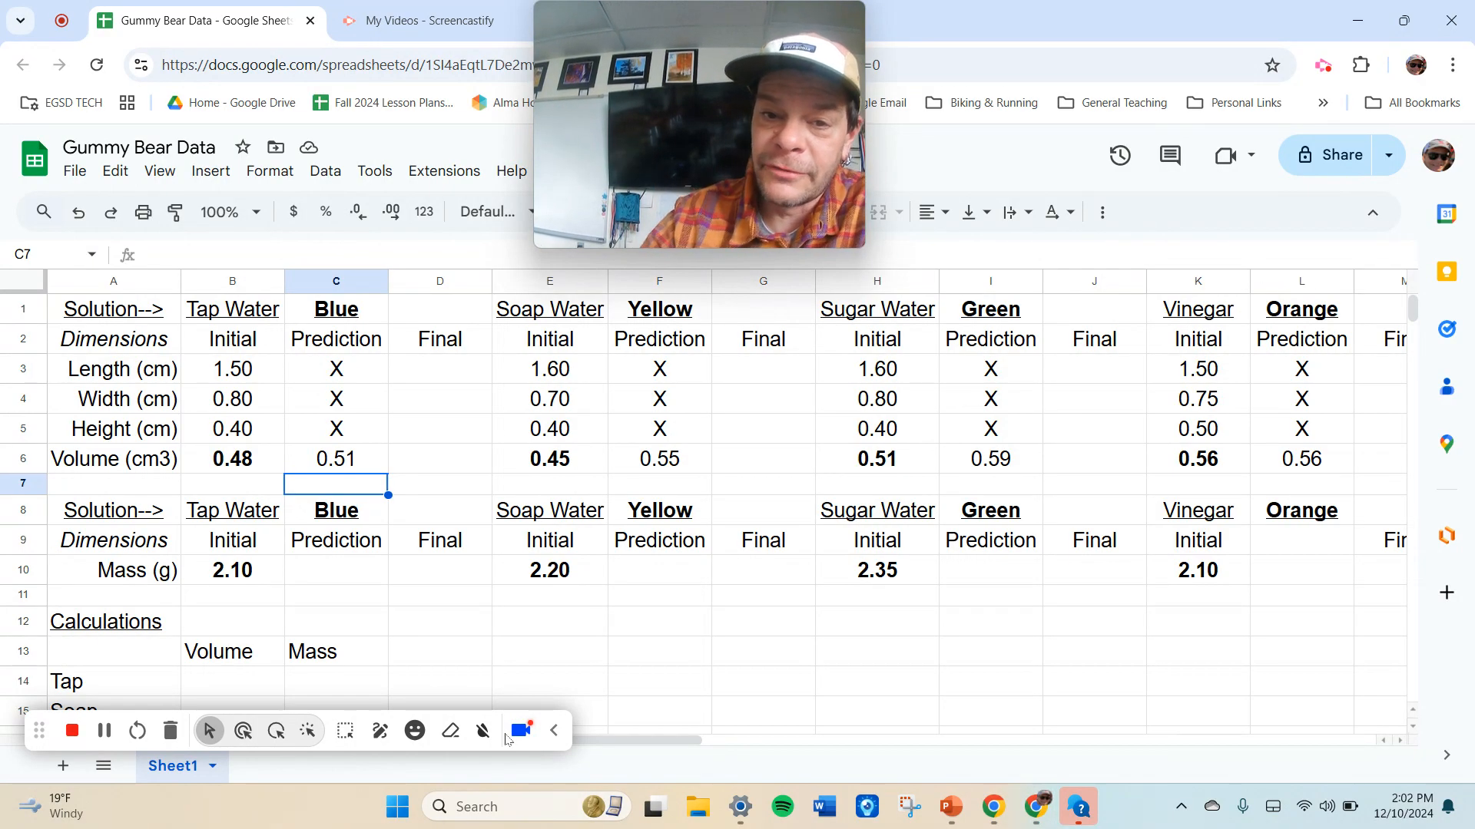
left_click(515, 734)
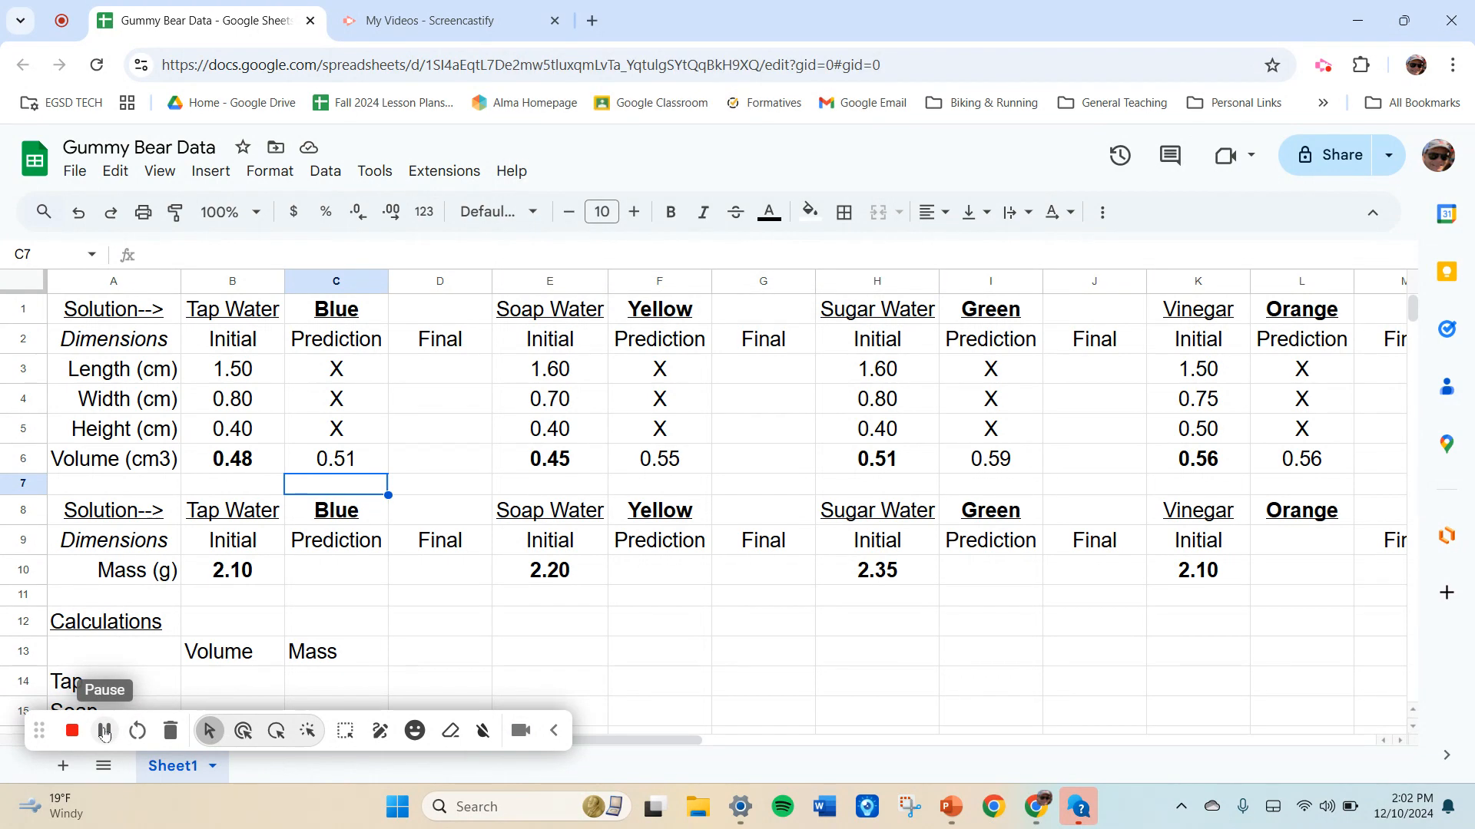
left_click(520, 733)
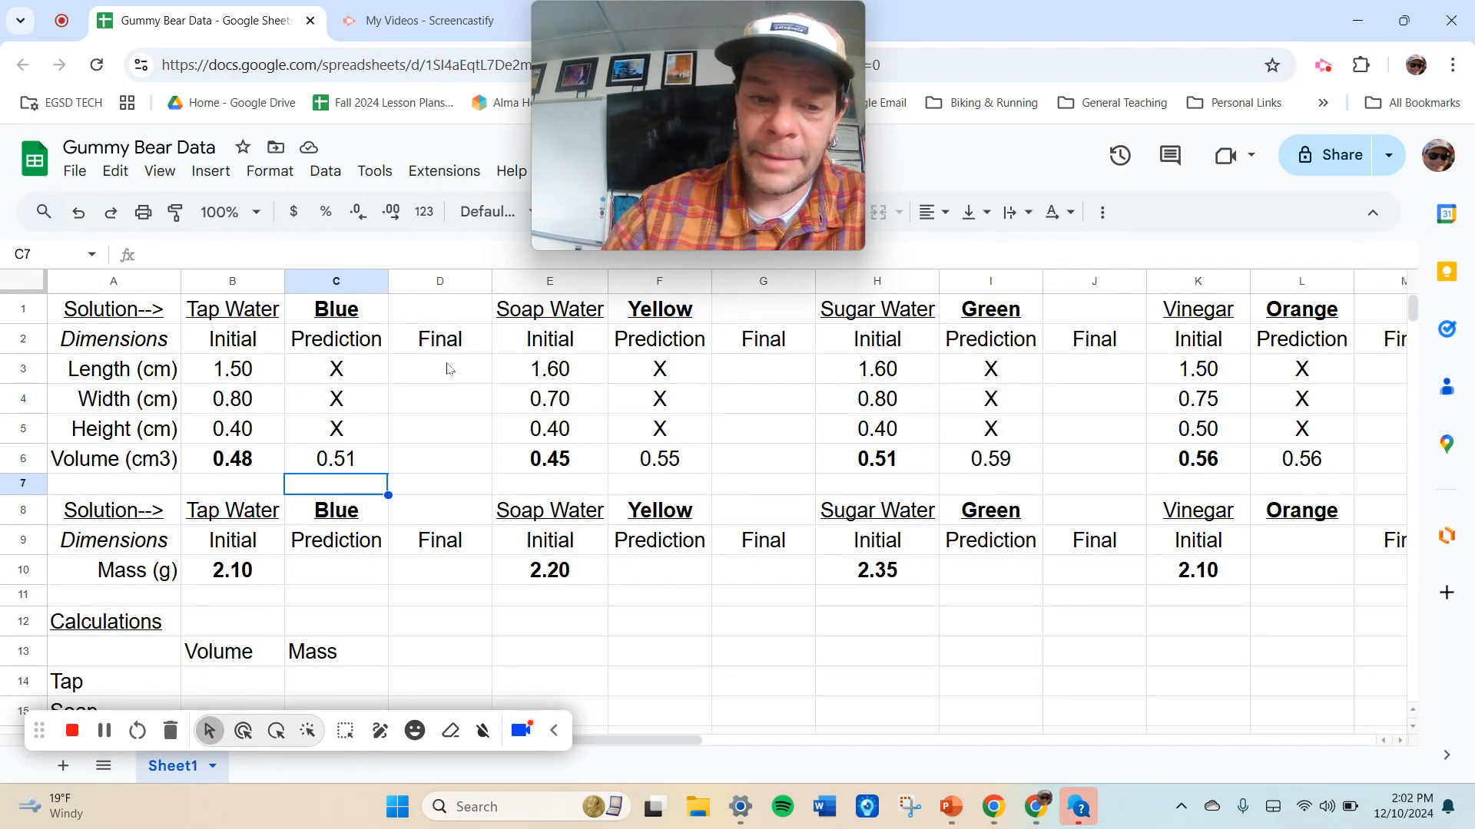
left_click(276, 730)
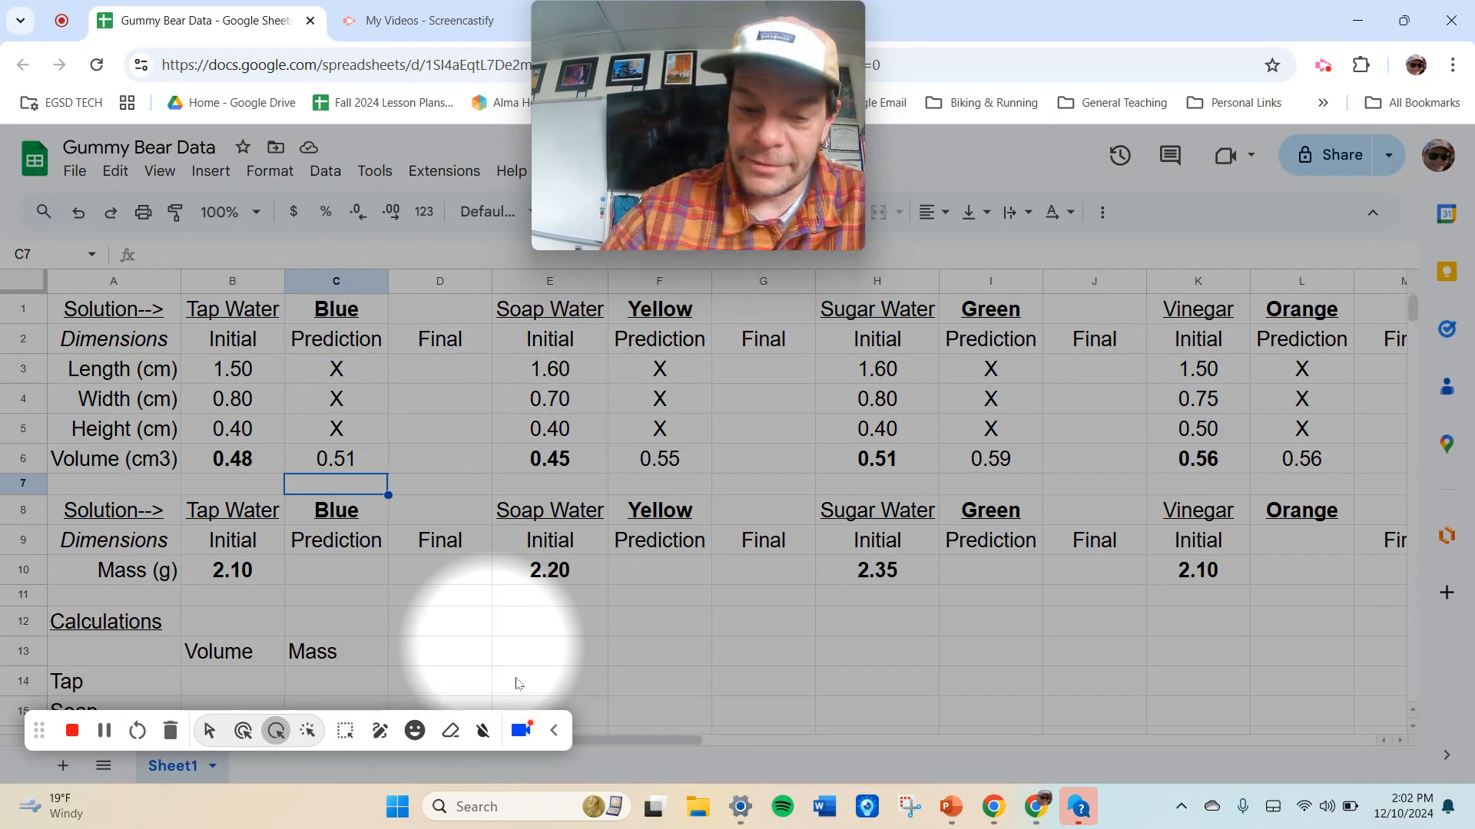
left_click(521, 731)
left_click(209, 731)
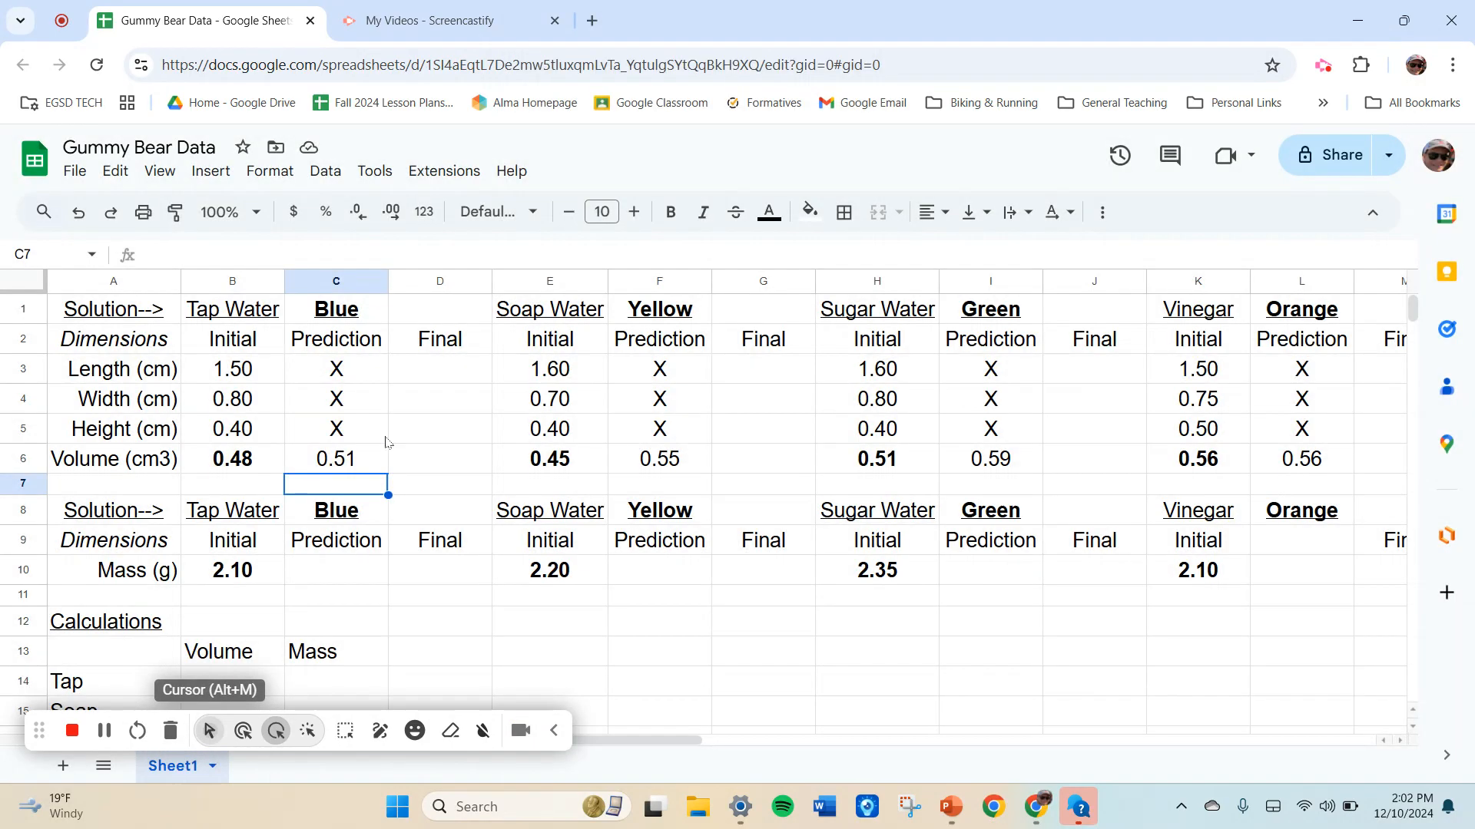
Enter the final tap water dimensions in D3:D5: length 1.70, width 0.90 and height 0.50.
left_click(432, 378)
type("1.7")
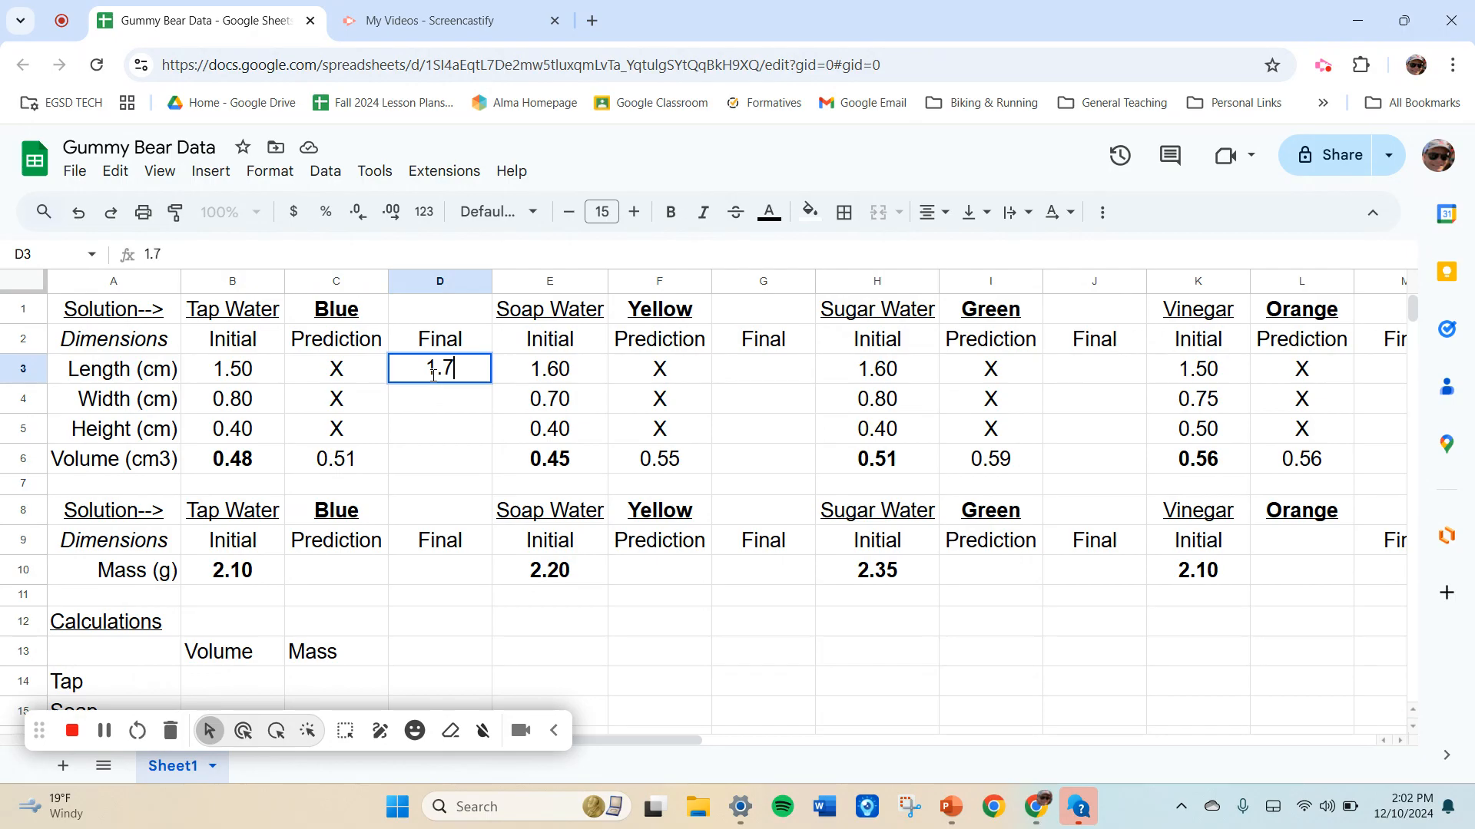
key("Return")
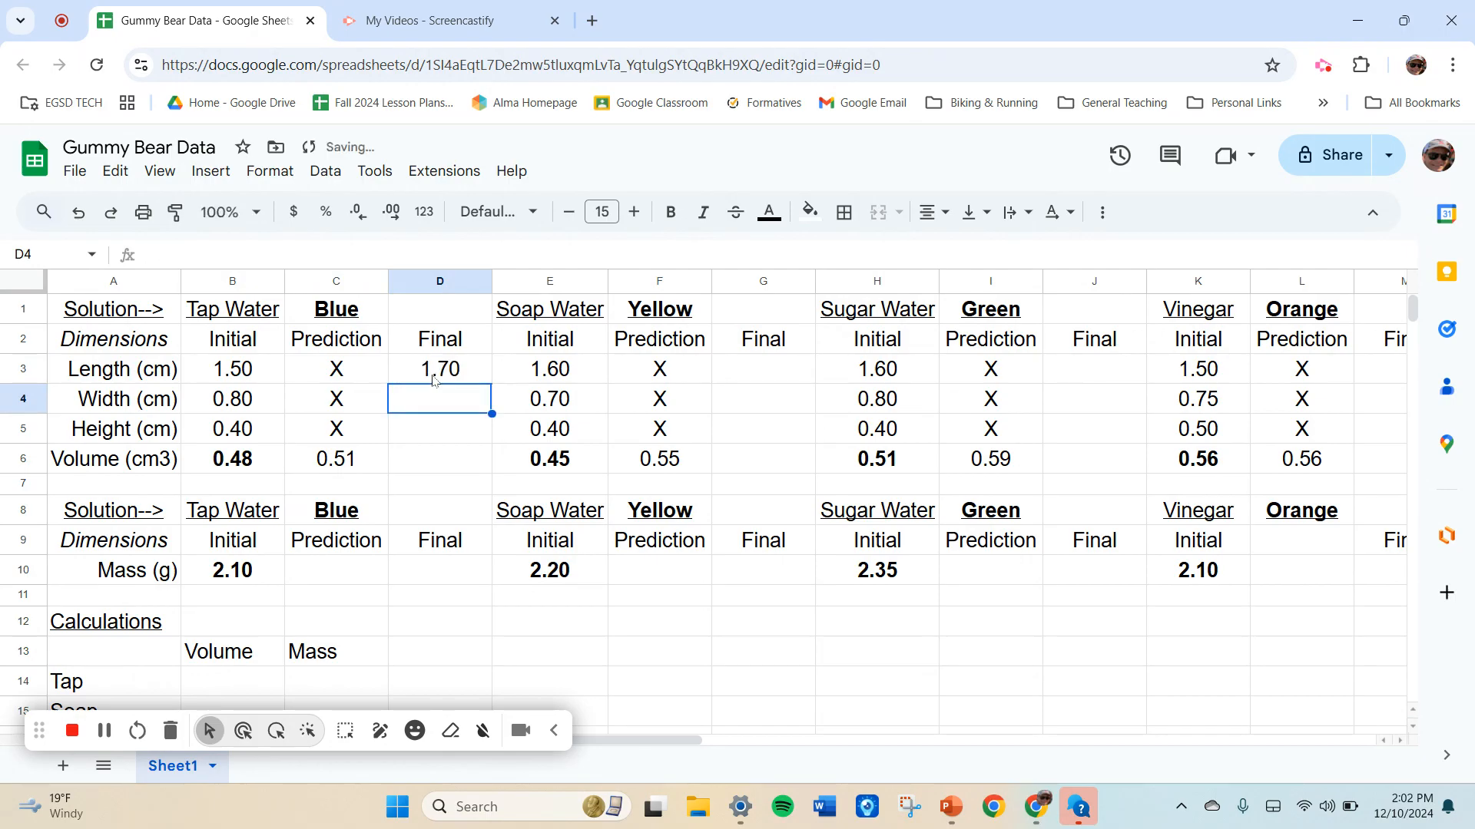
key("Page_Down")
scroll(430, 374, "up", 5)
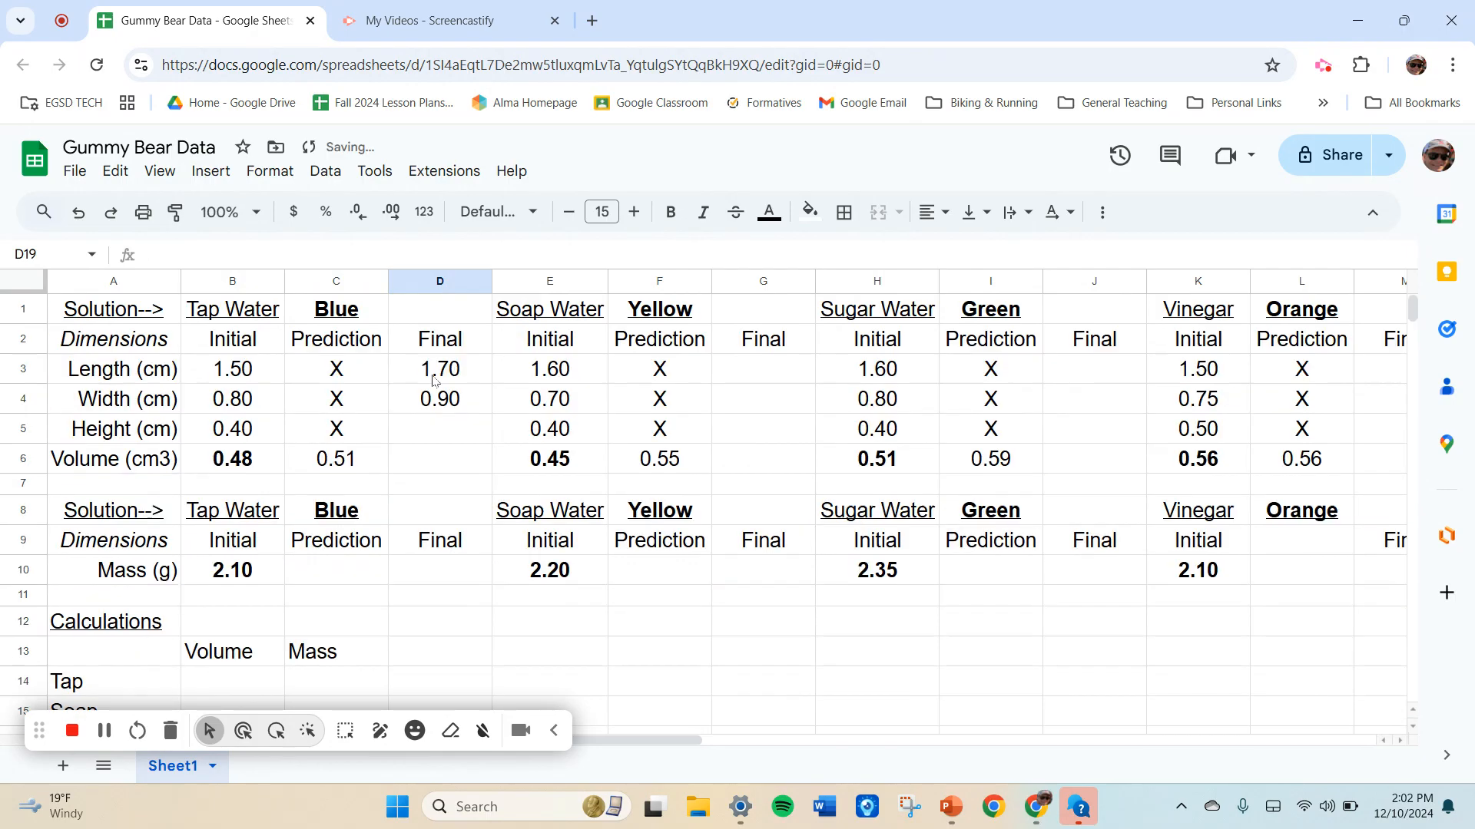
left_click(438, 385)
left_click(437, 422)
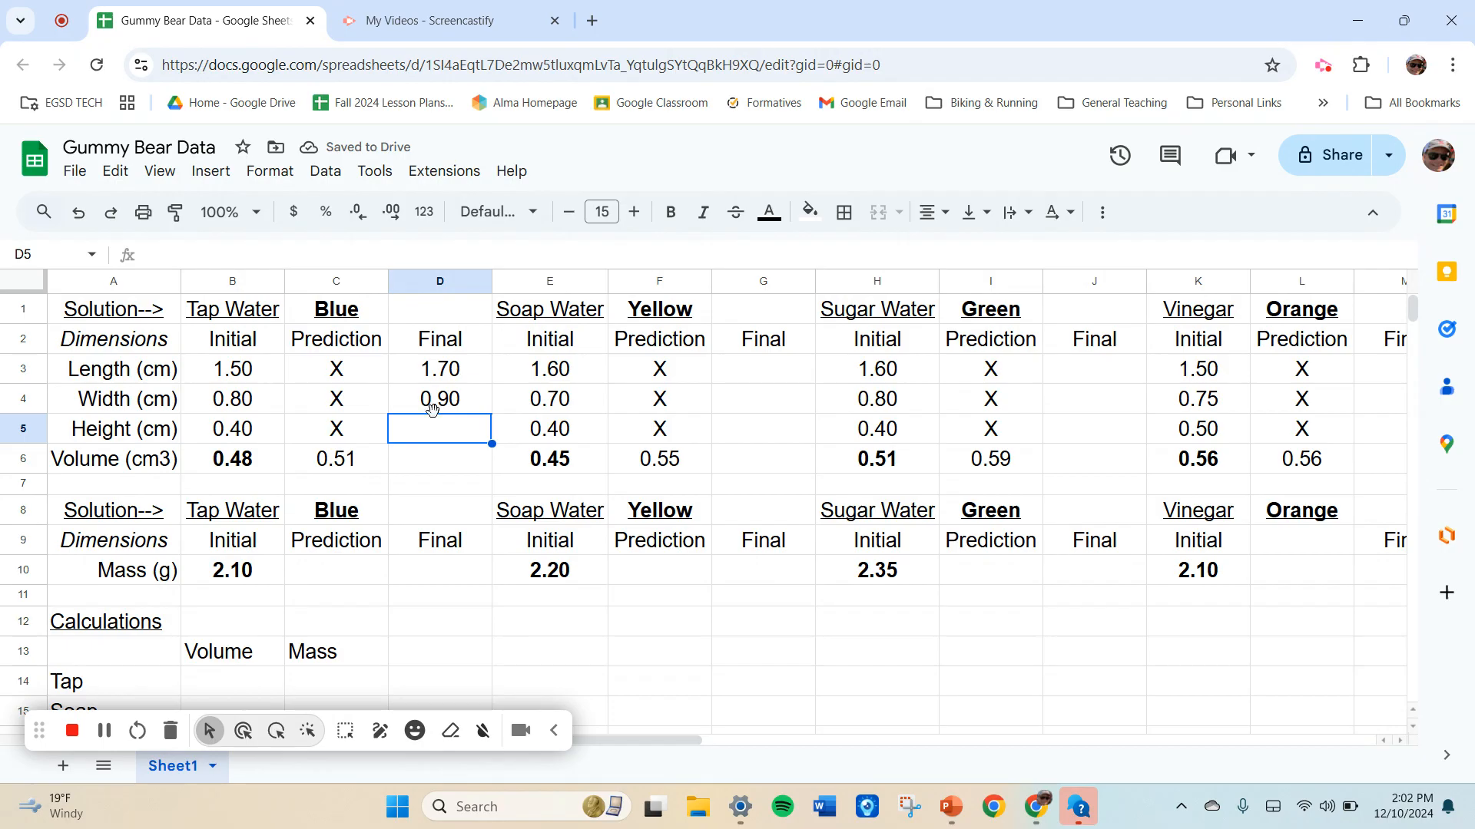
type(".5")
left_click(516, 461)
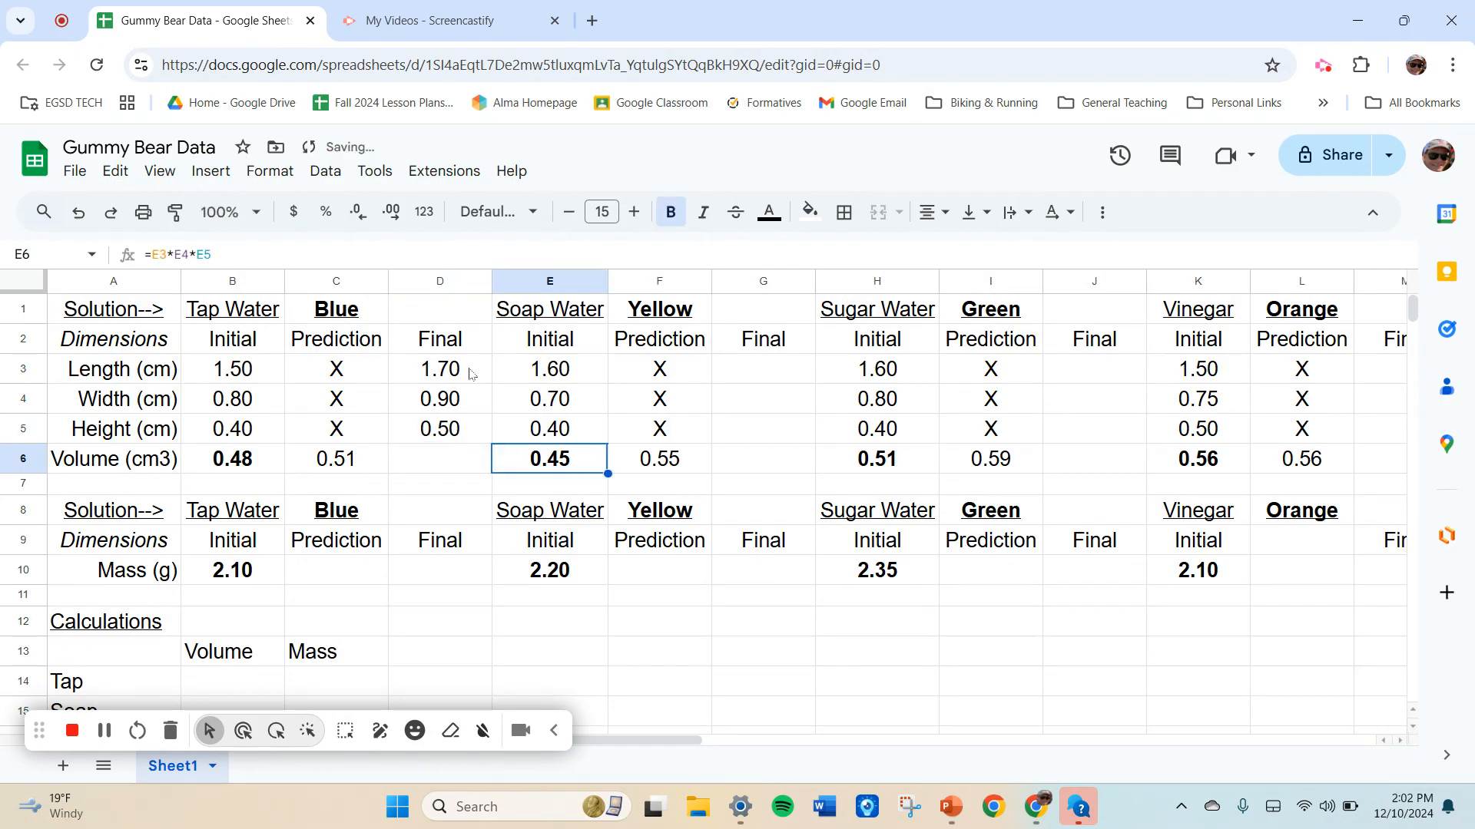
Copy the volume formula from B6 into the tap water final volume cell D6.
left_click(230, 465)
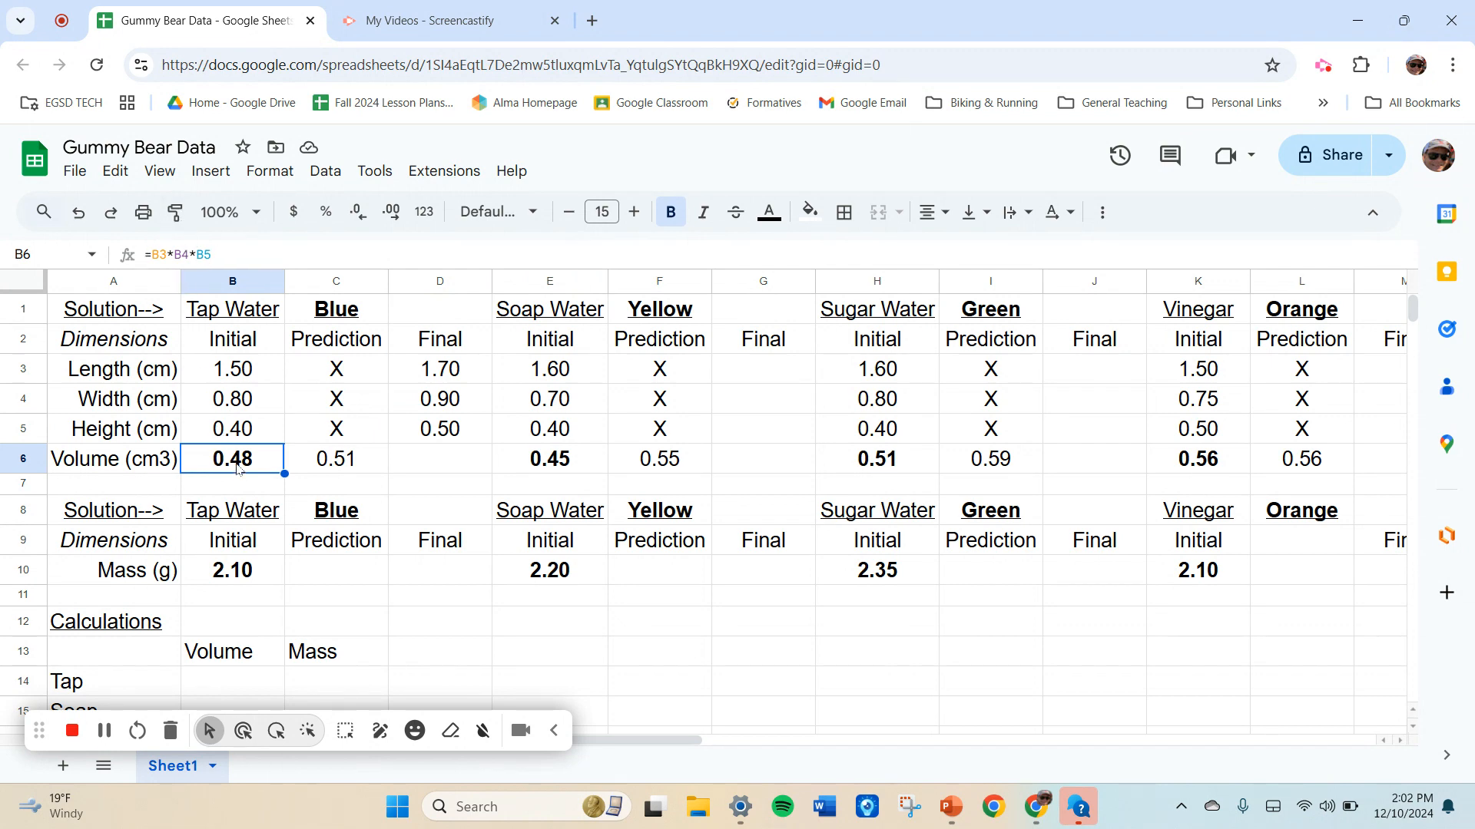
left_click(438, 466)
type("0.77")
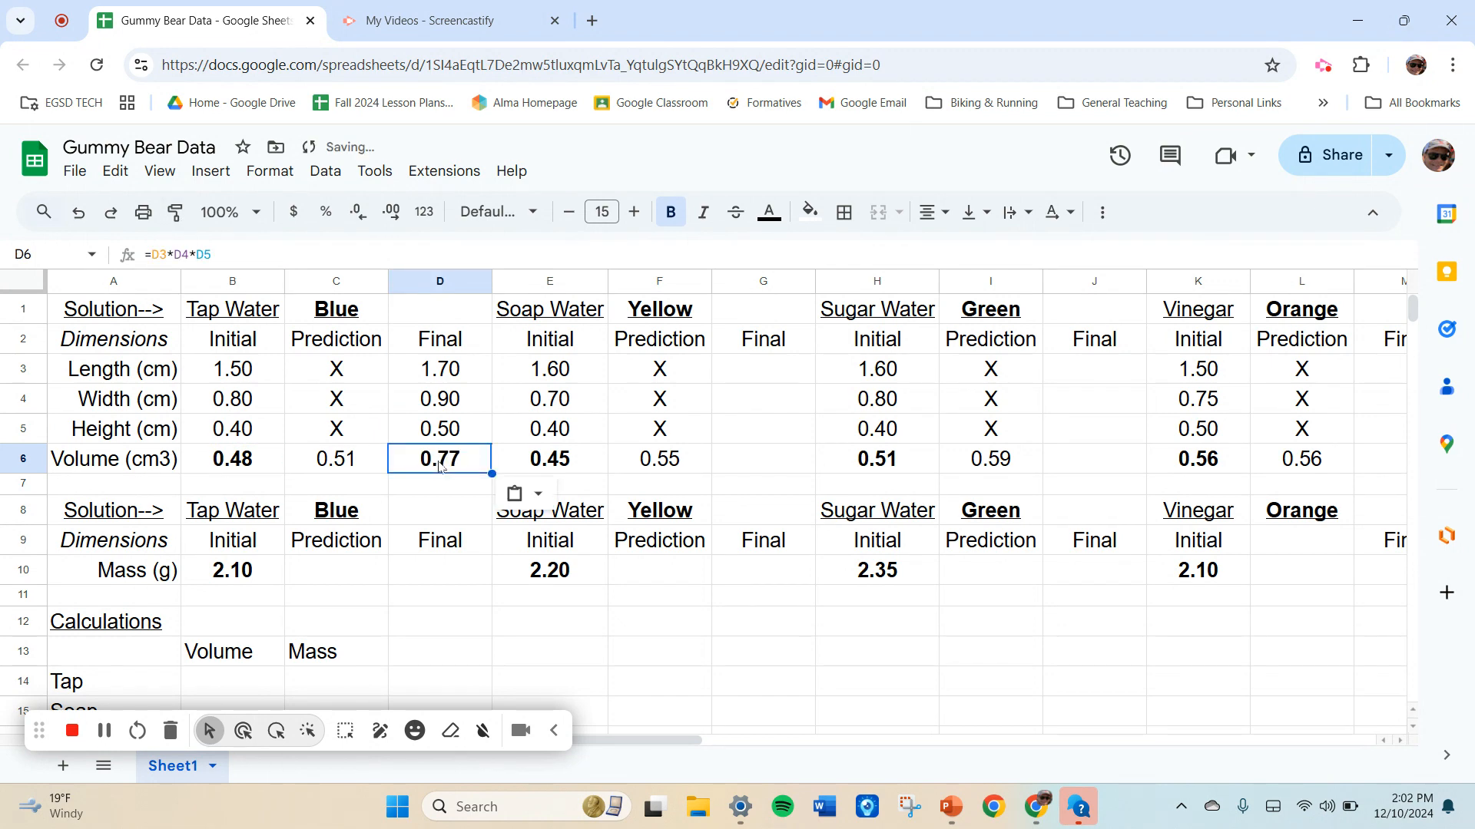
Enter the final soap water dimensions in G3:G5: length 2.10, width 0.90 and height 0.50.
left_click(795, 373)
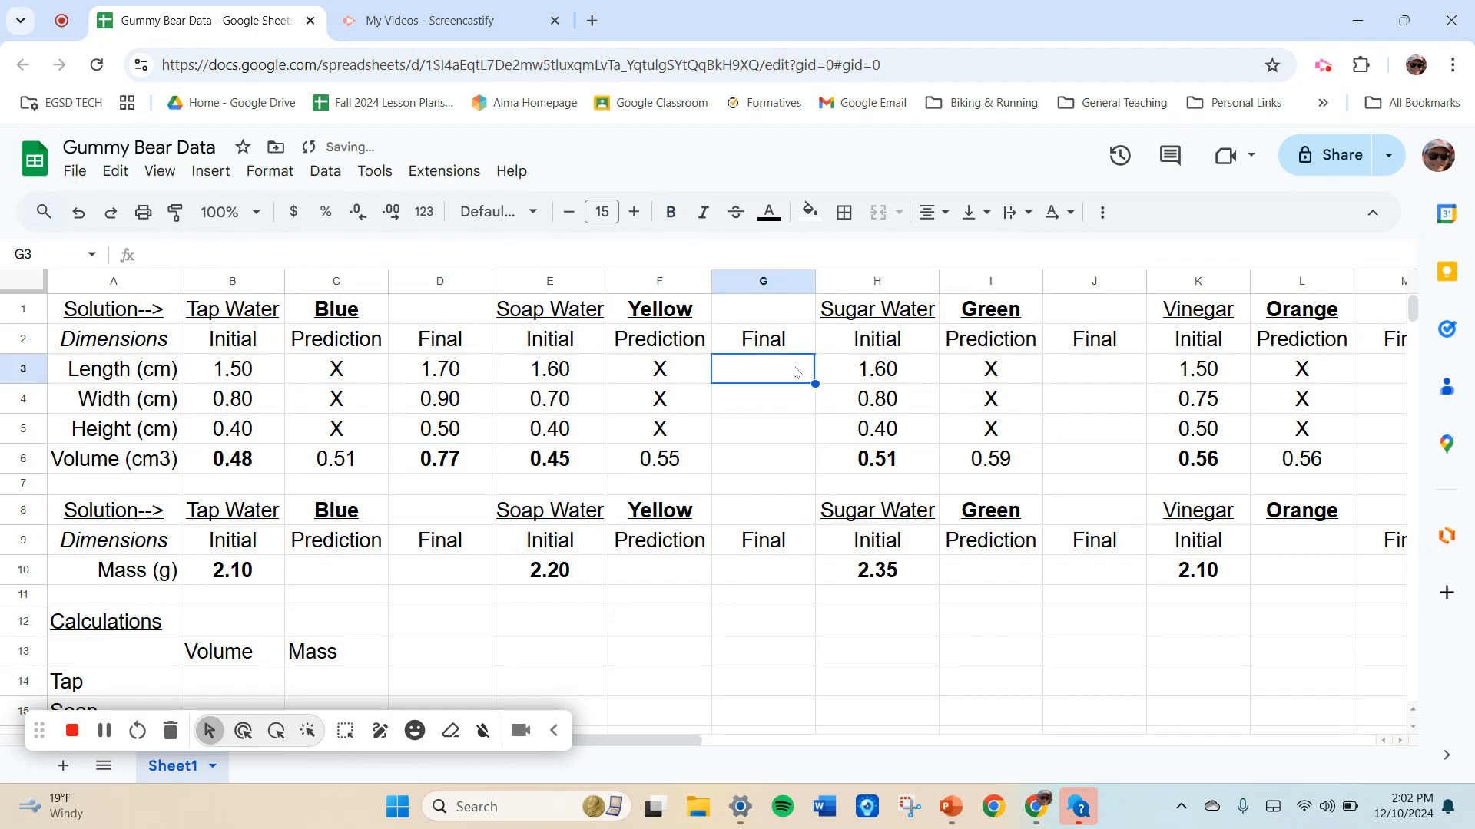
type("2.10")
key("Return")
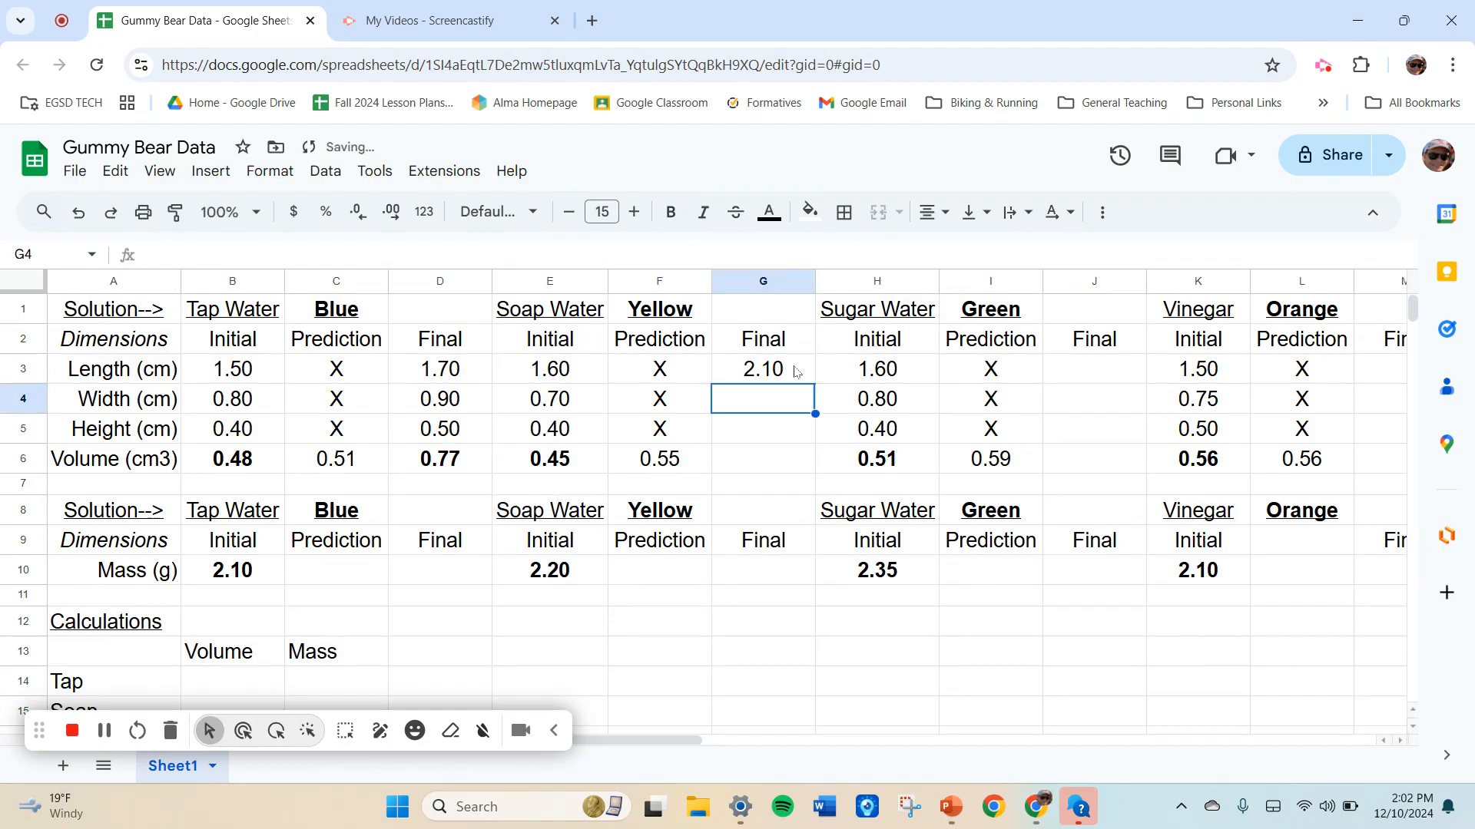
type("0.90")
key("Return")
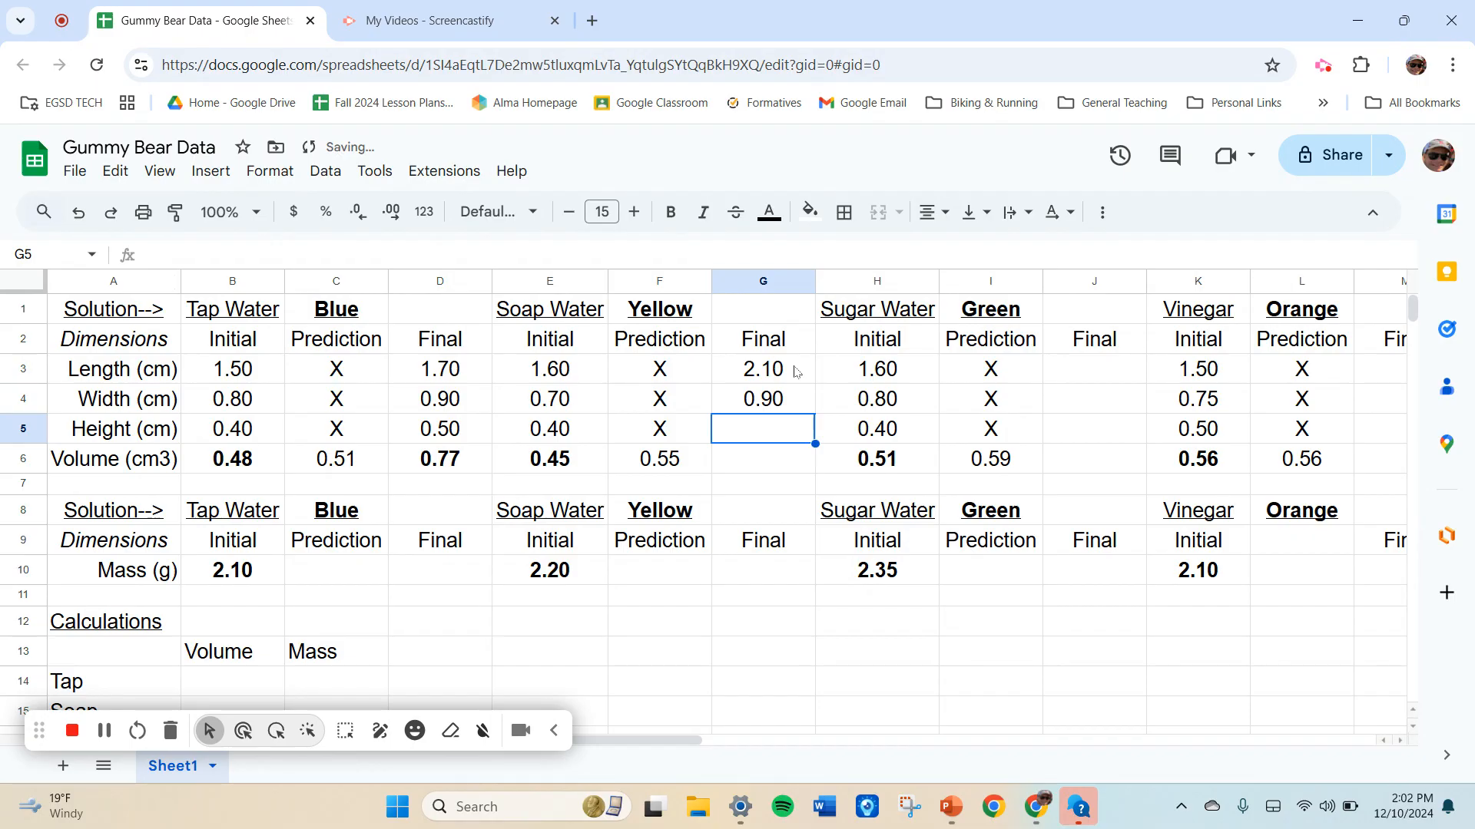
type("0.50")
key("Return")
Copy the volume formula from B6 into the soap water final volume cell G6.
left_click(238, 461)
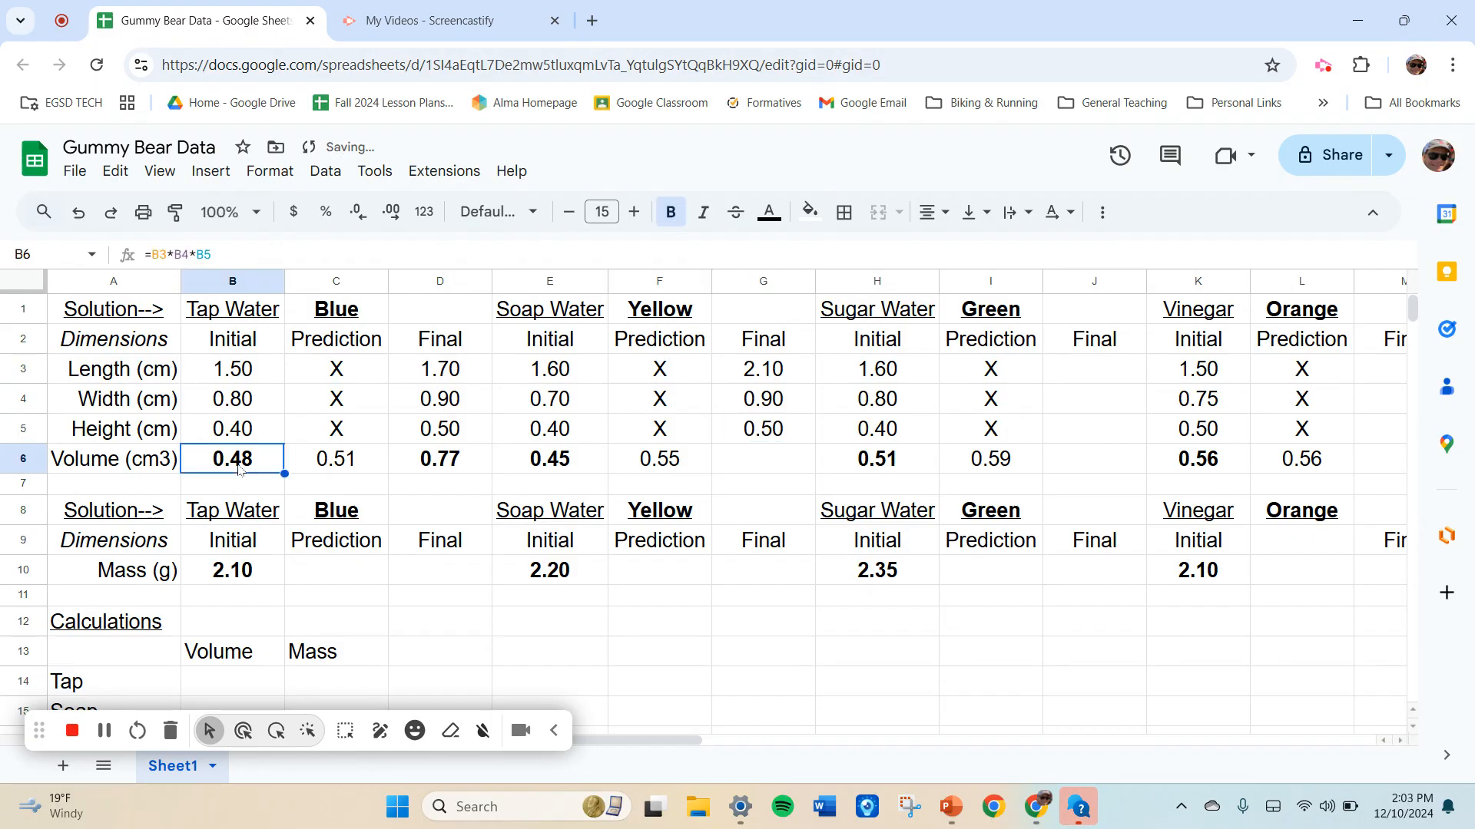
key("ctrl+c")
left_click(764, 465)
key("ctrl+v")
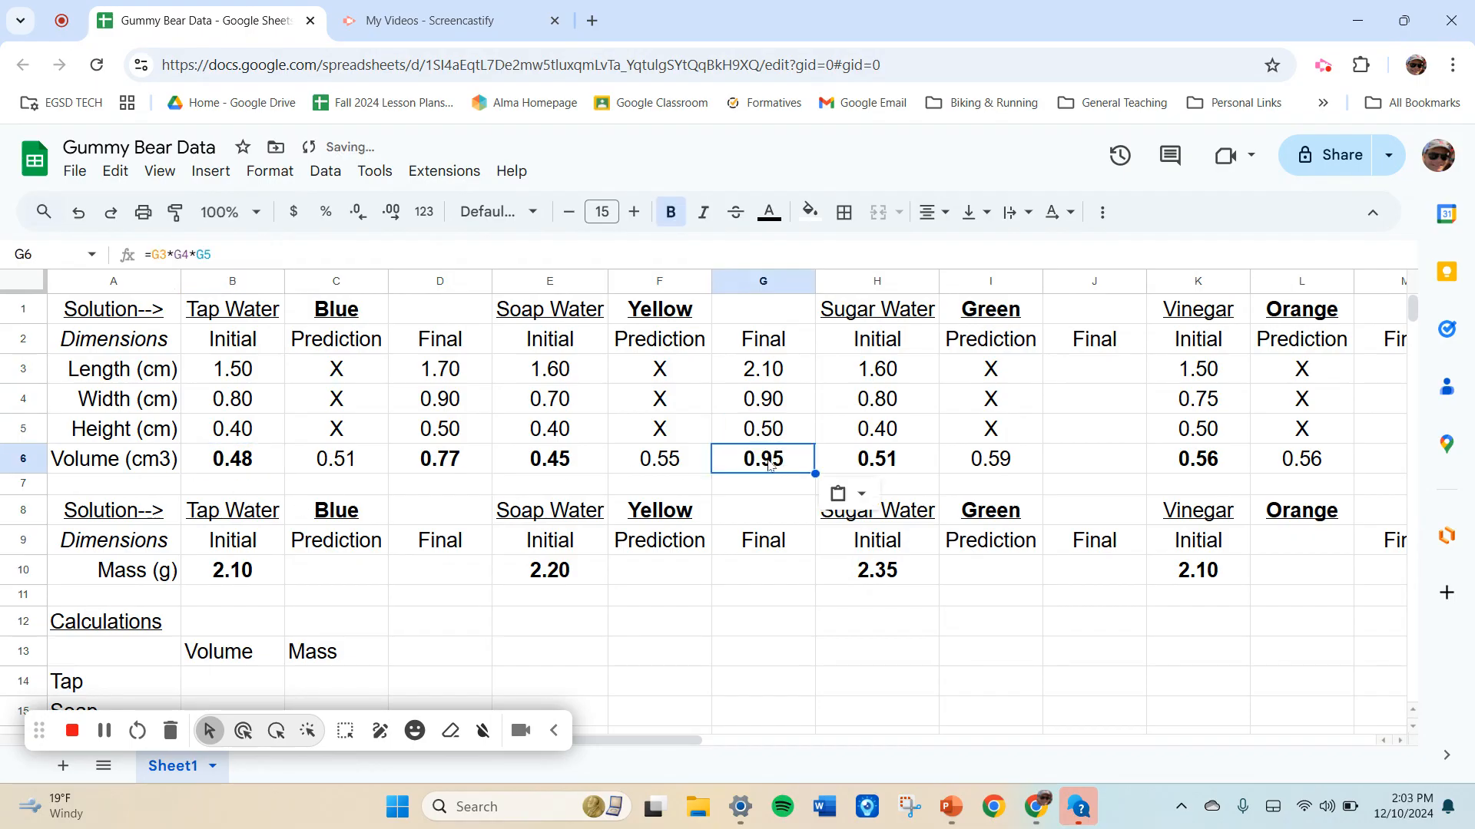
Enter the final sugar water dimensions in J3:J5: length 1.00, width 0.80 and height 0.50.
left_click(1088, 374)
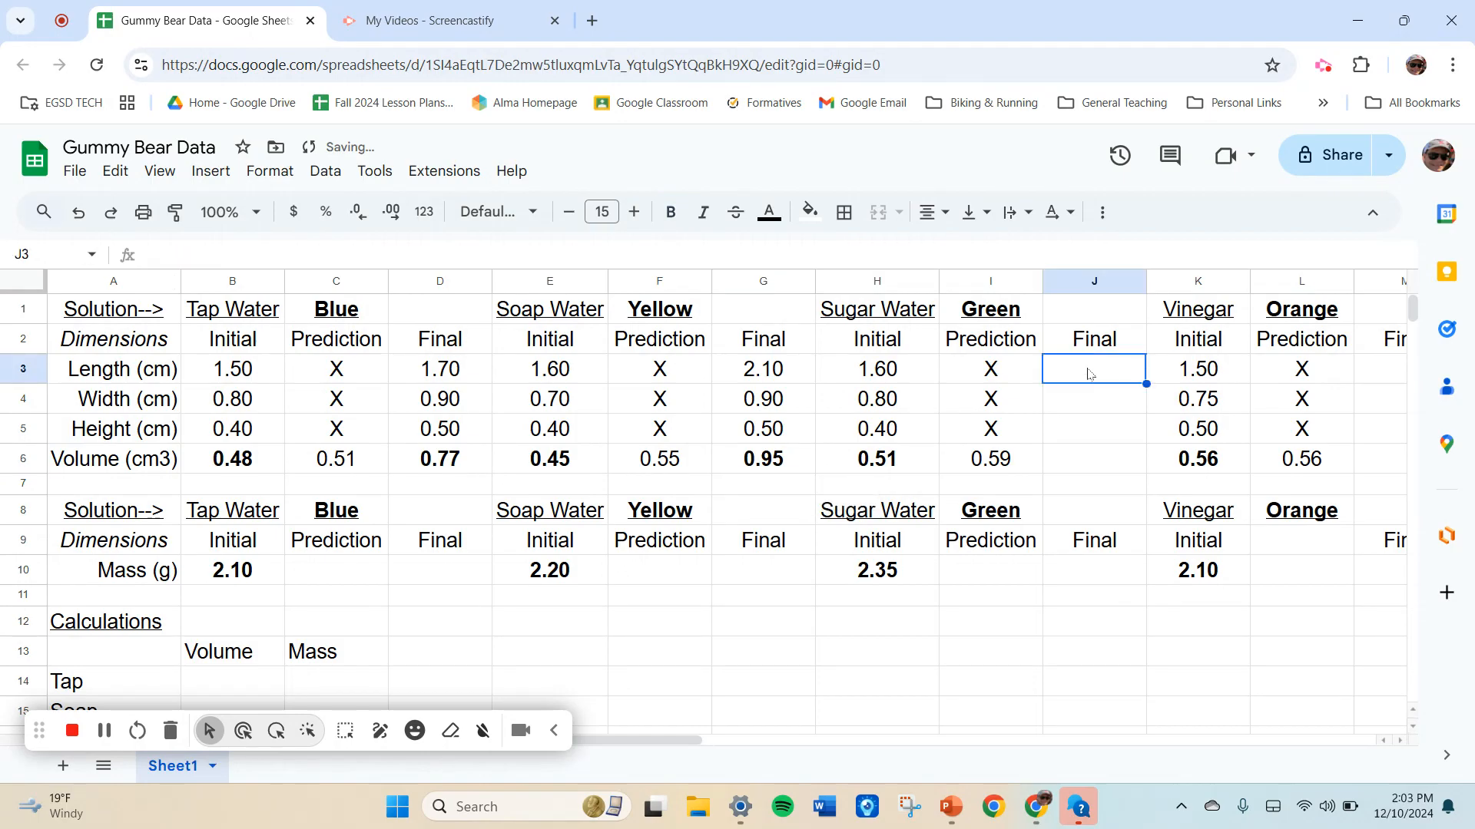
type("1")
key("Return")
type(".")
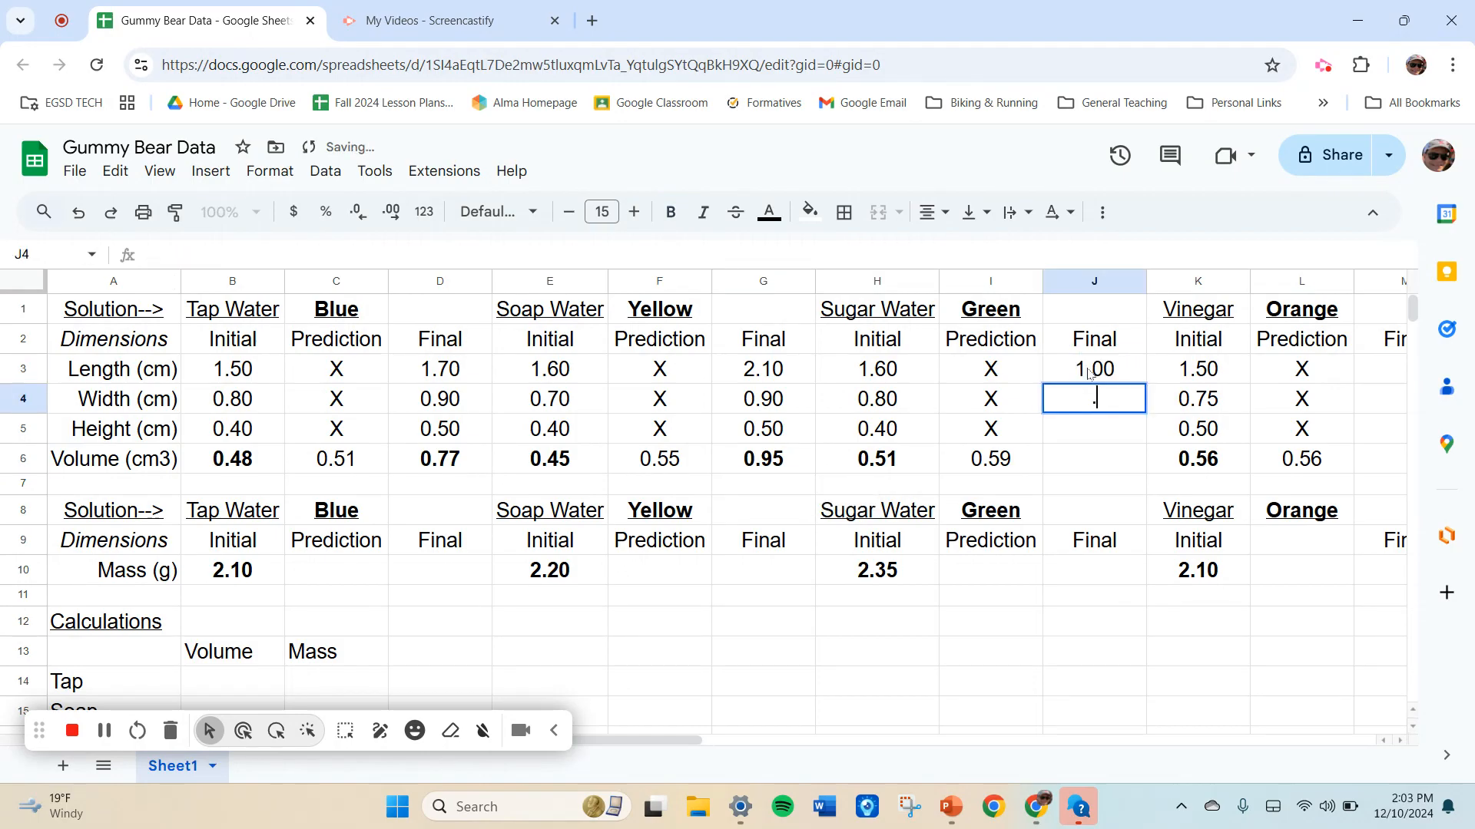
type("8")
key("Return")
type(".5")
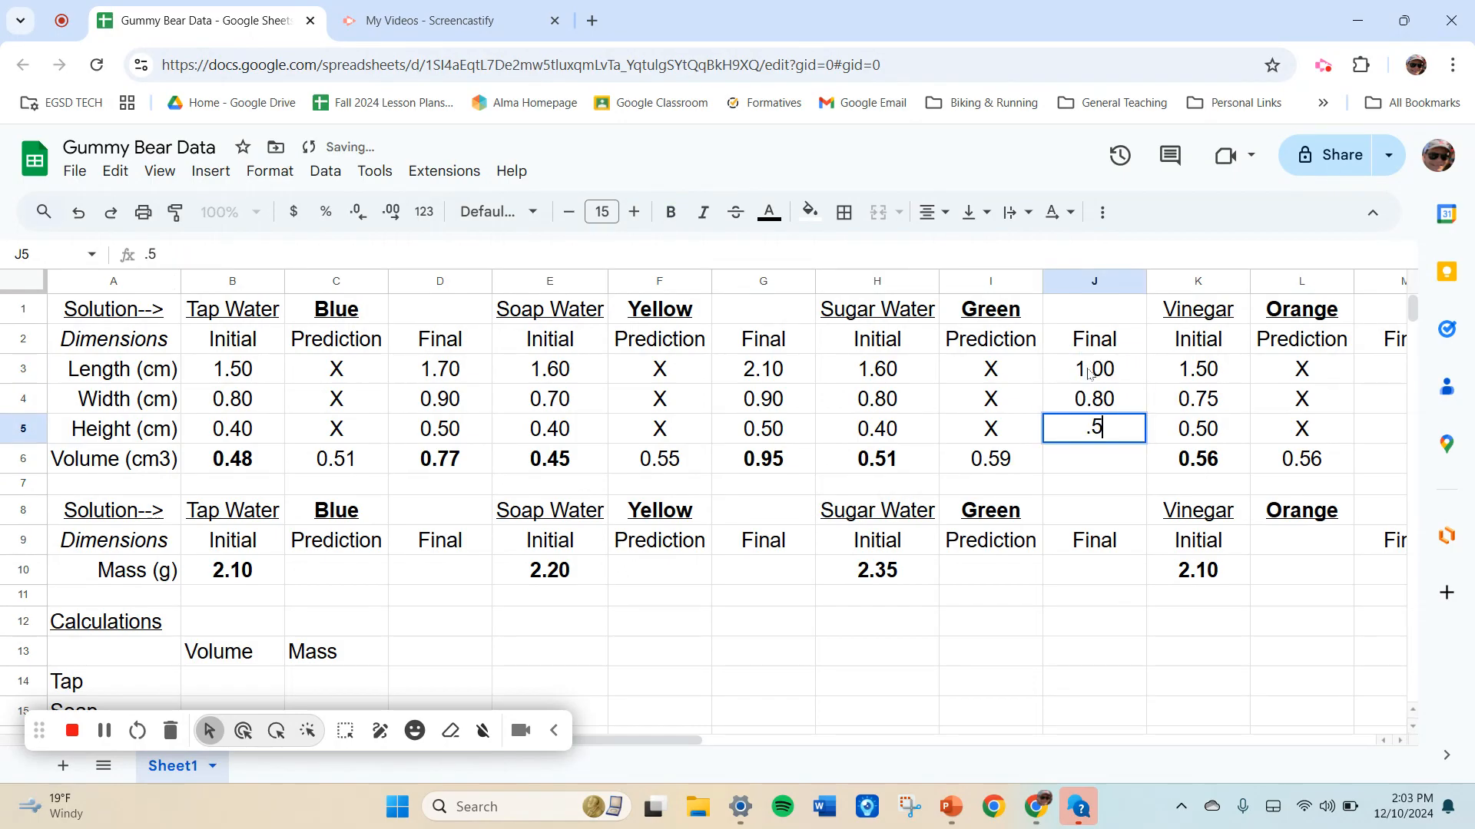
key("Return")
Copy the volume formula from B6 into the sugar water final volume cell J6.
left_click(222, 464)
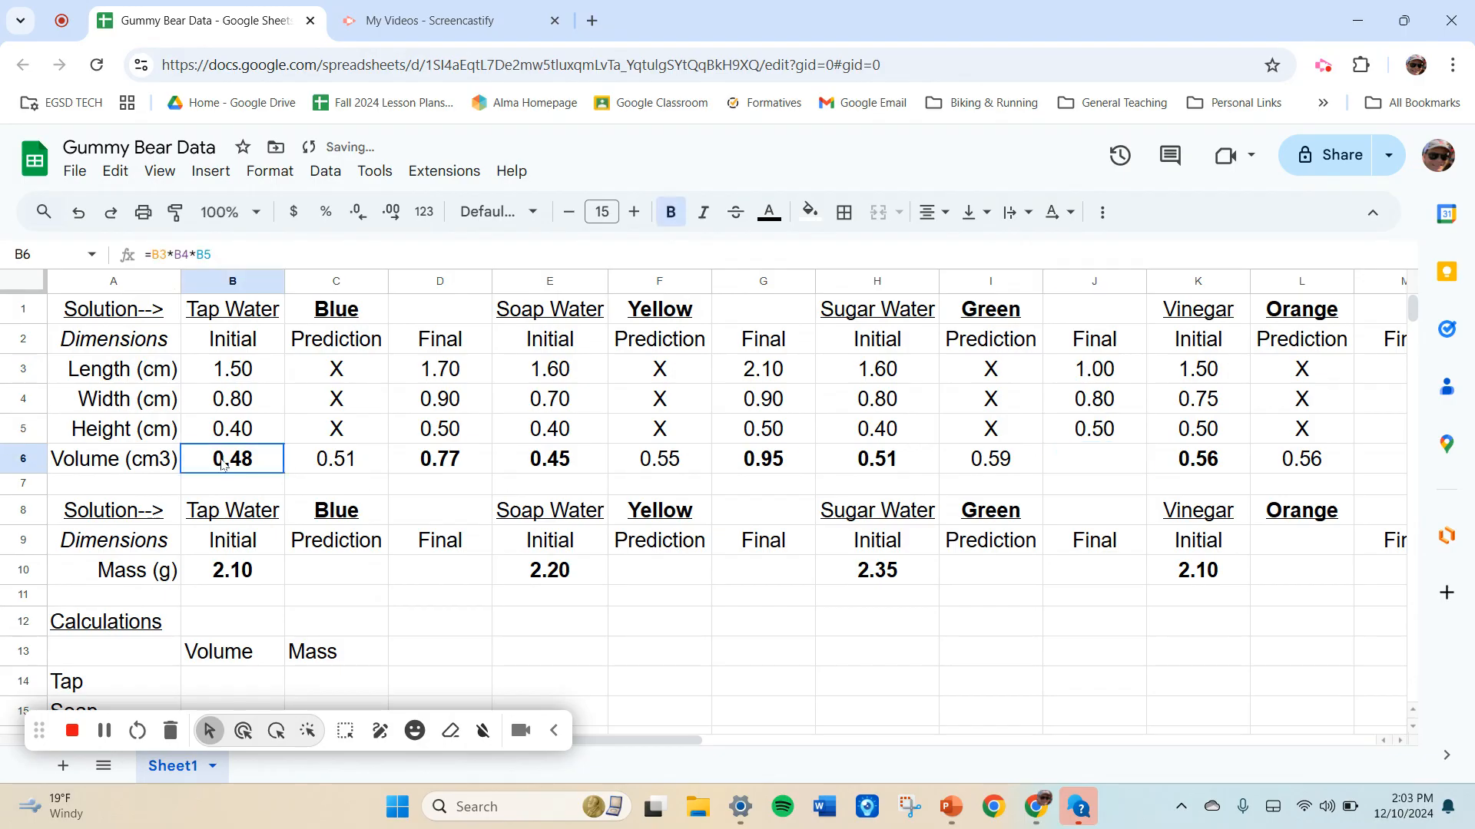
key("ctrl+c")
left_click(1081, 466)
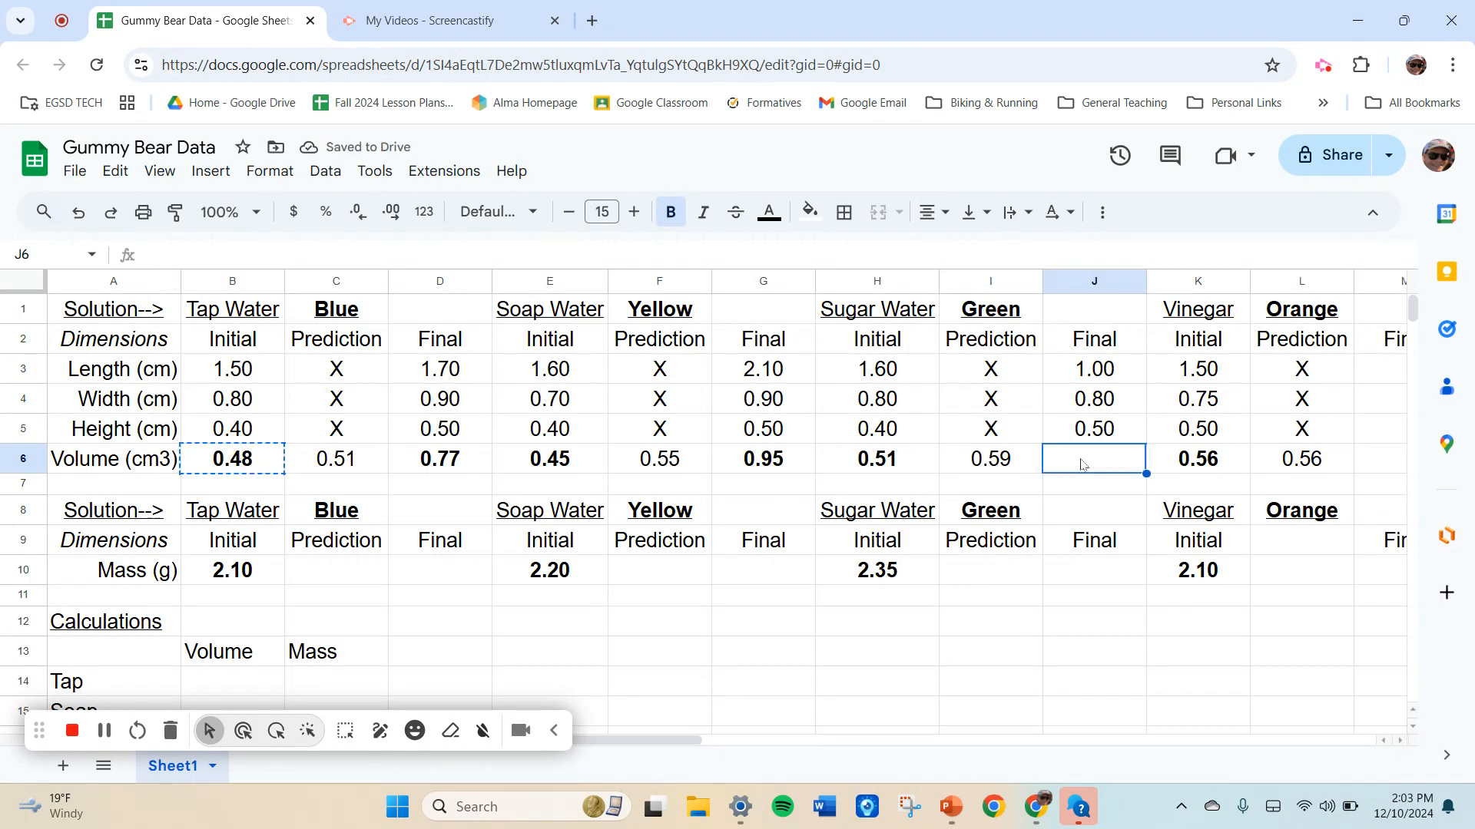
key("ctrl+v")
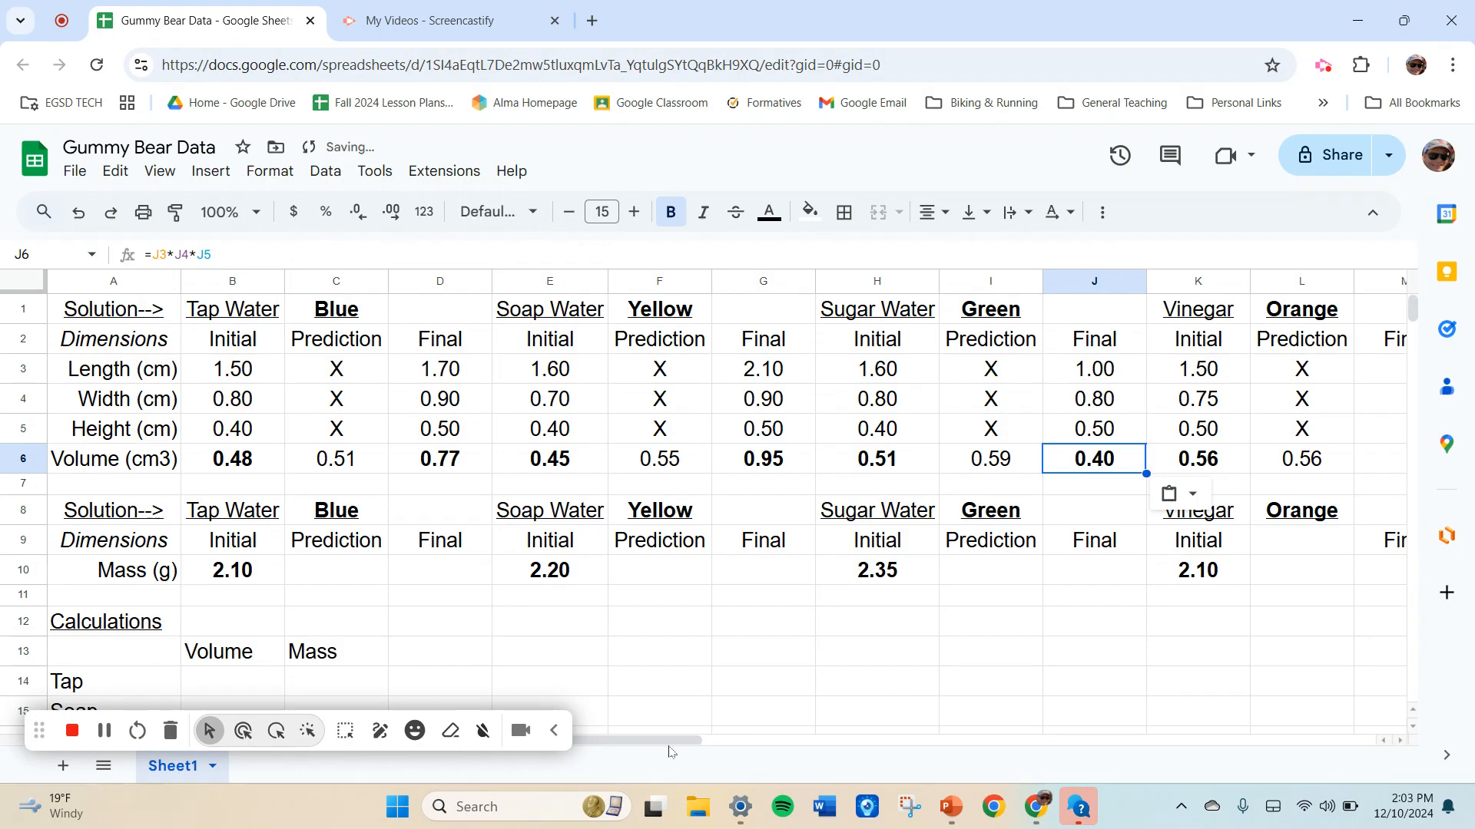
Enter the final vinegar dimensions in M3:M5: length 1.80, width 0.90 and height 0.70.
scroll(669, 745, "right", 2)
left_click(1265, 376)
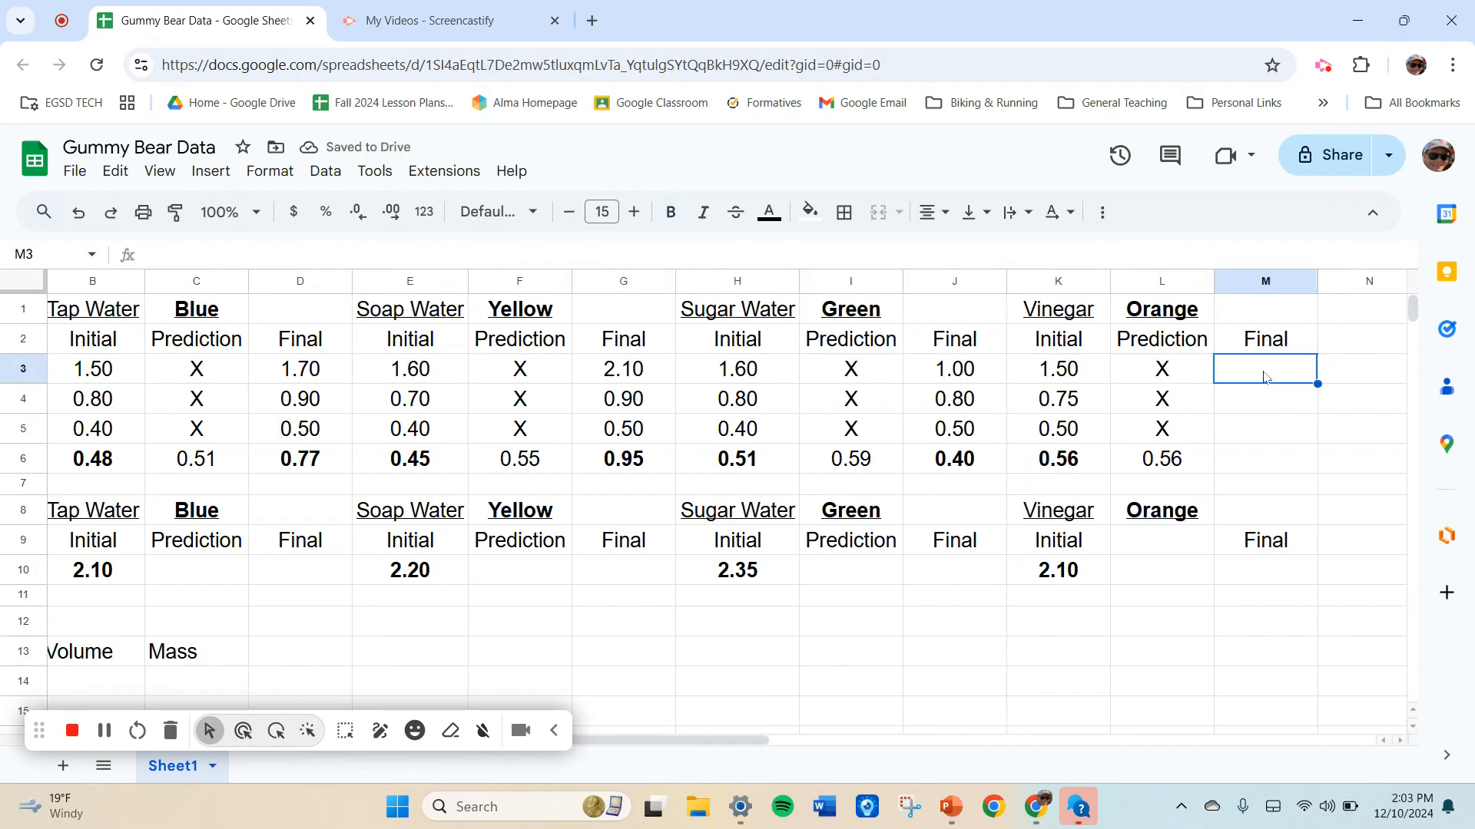
type("1.8")
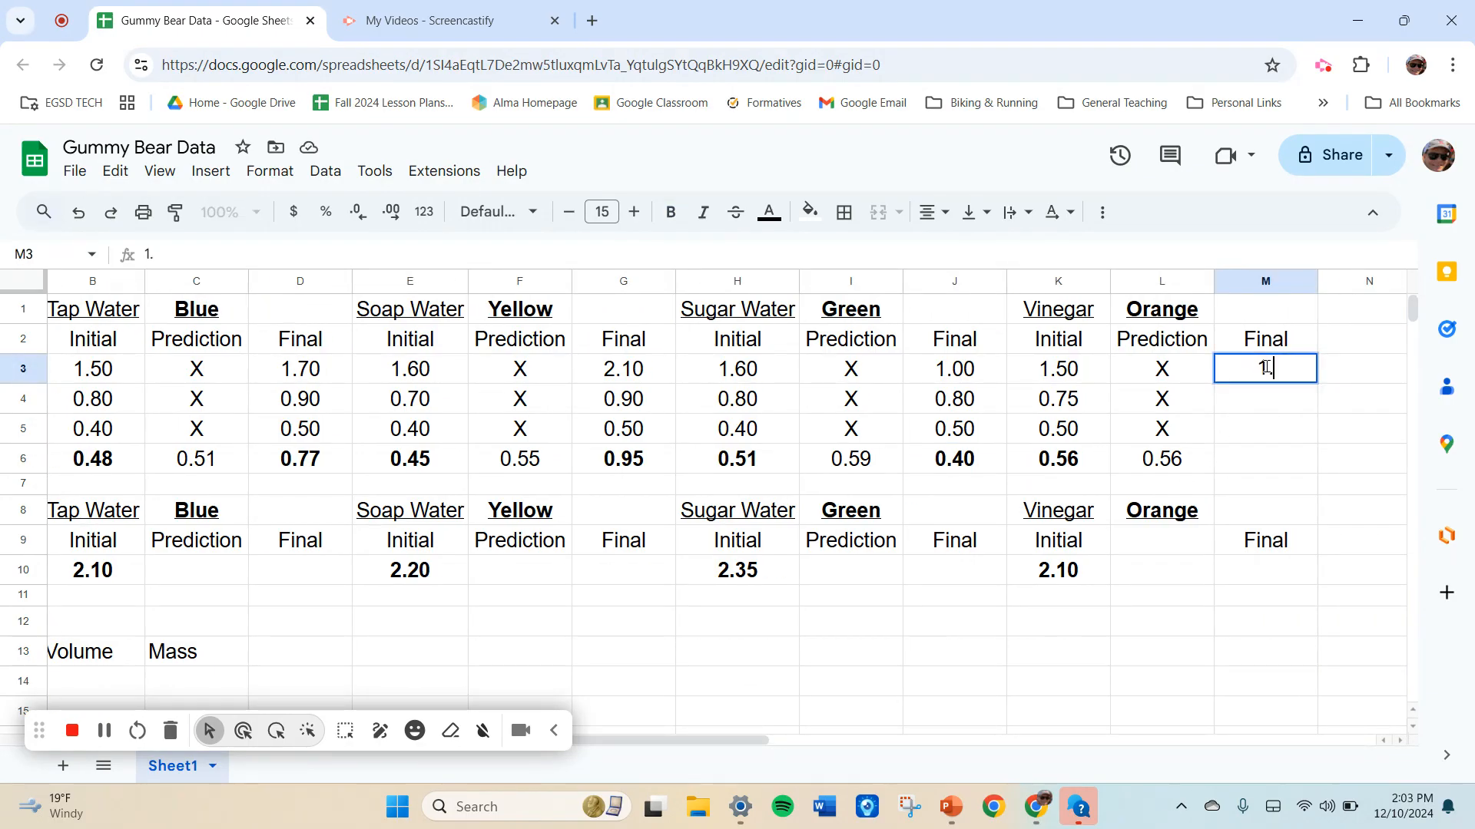
key("Return")
type(".9")
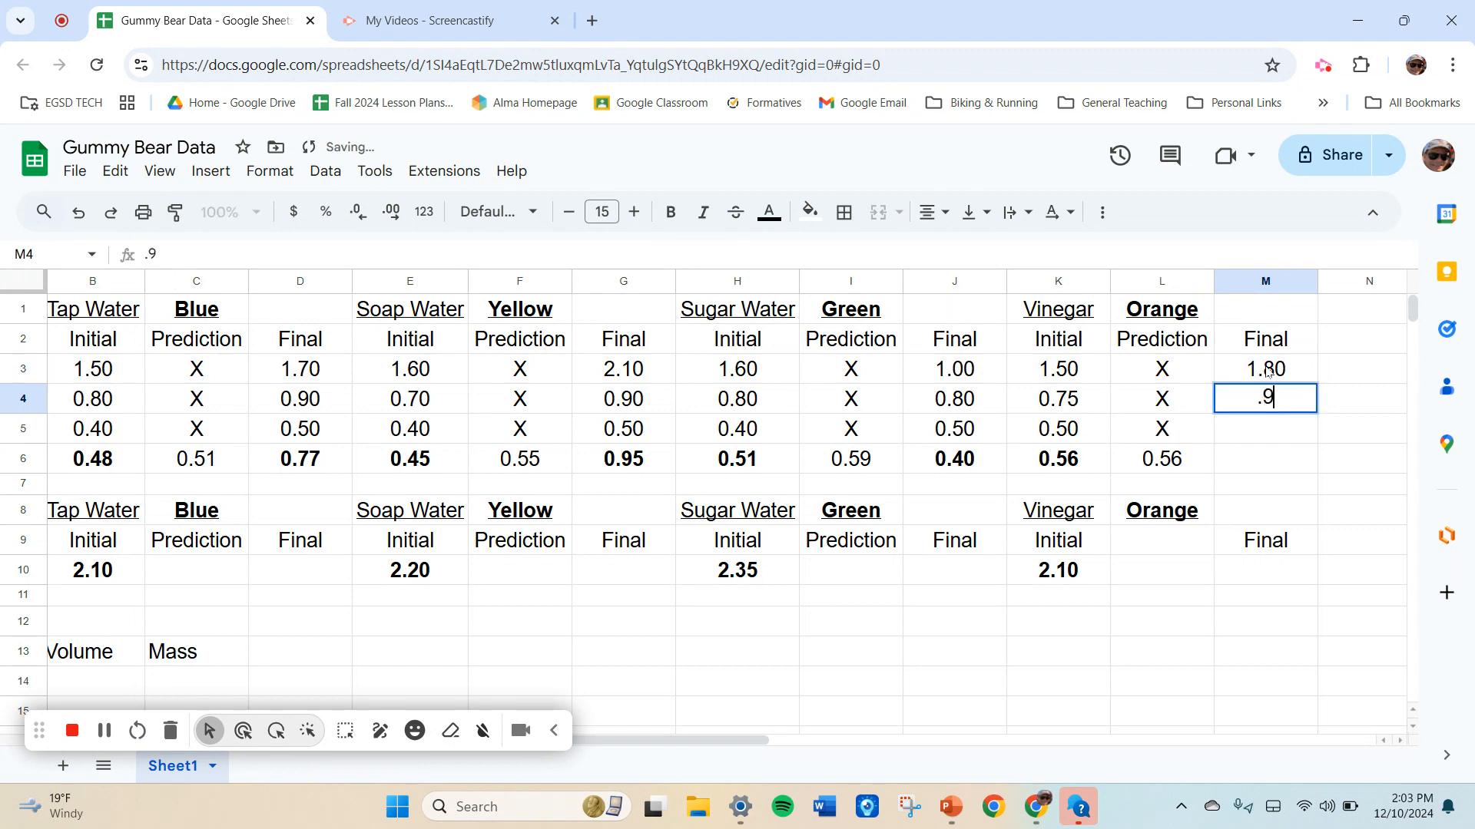
key("Return")
type(".7")
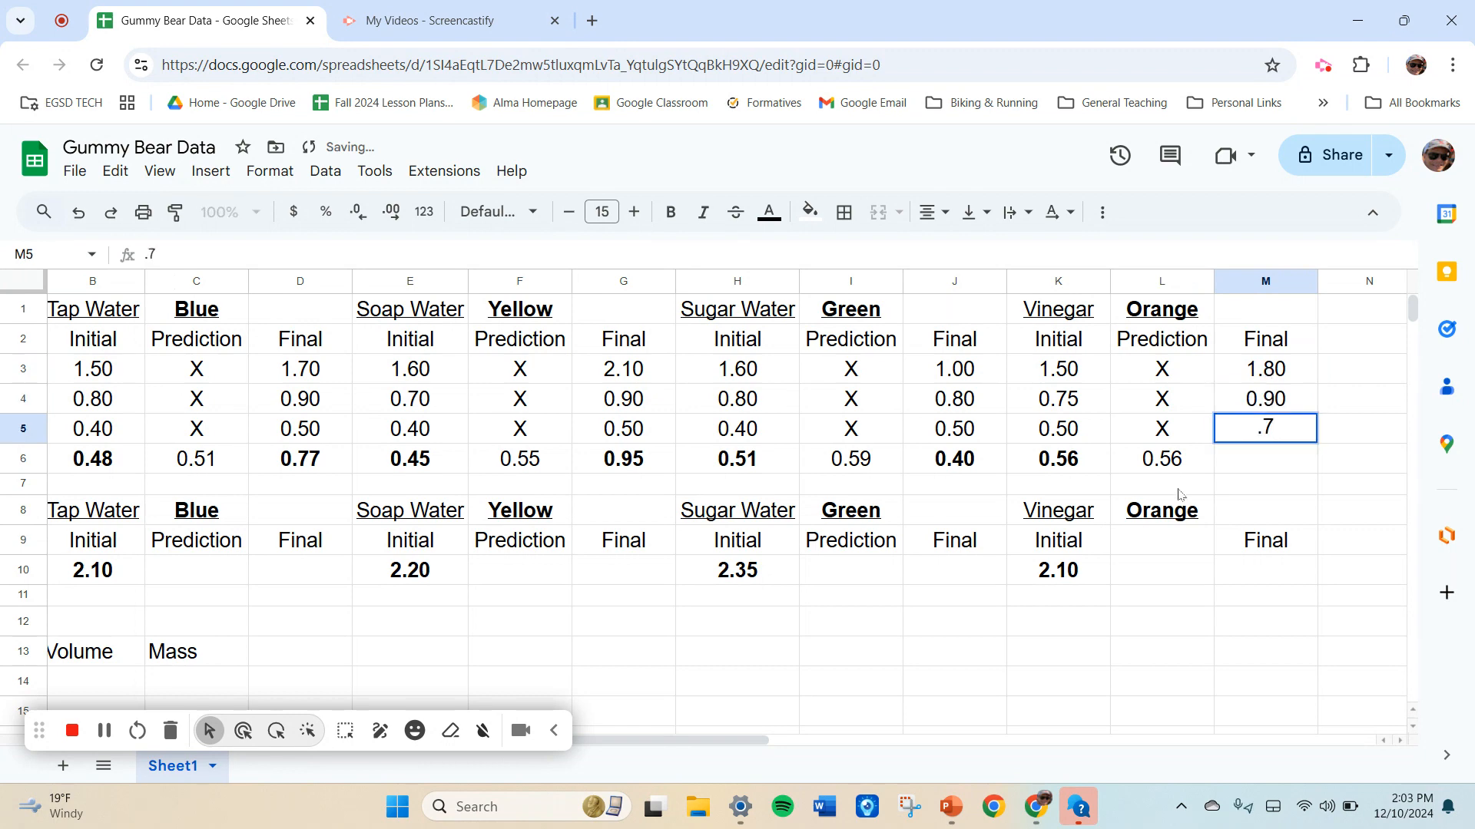
key("Return")
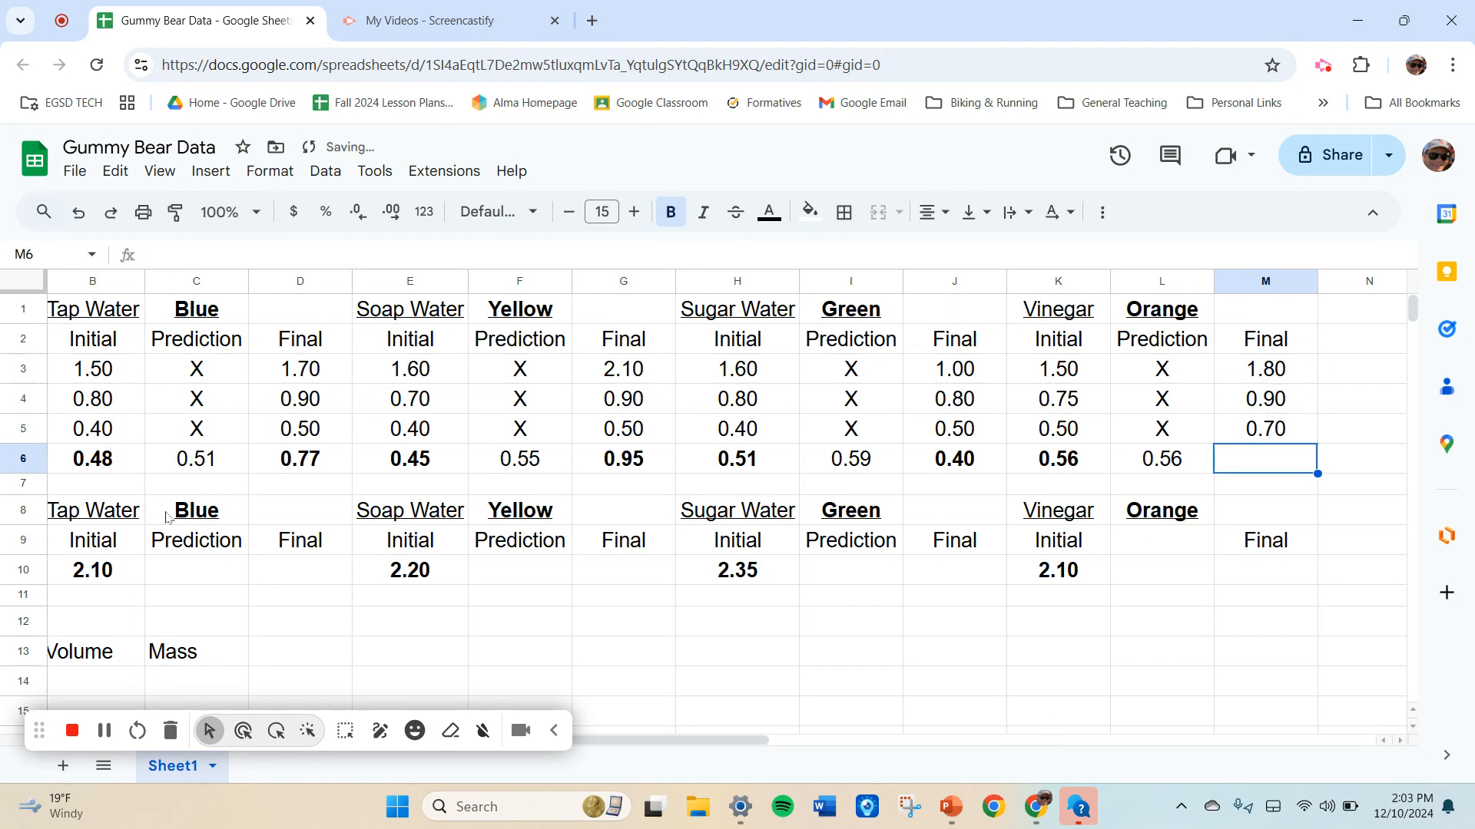
Copy the volume formula from B6 into the vinegar final volume cell M6.
left_click(93, 466)
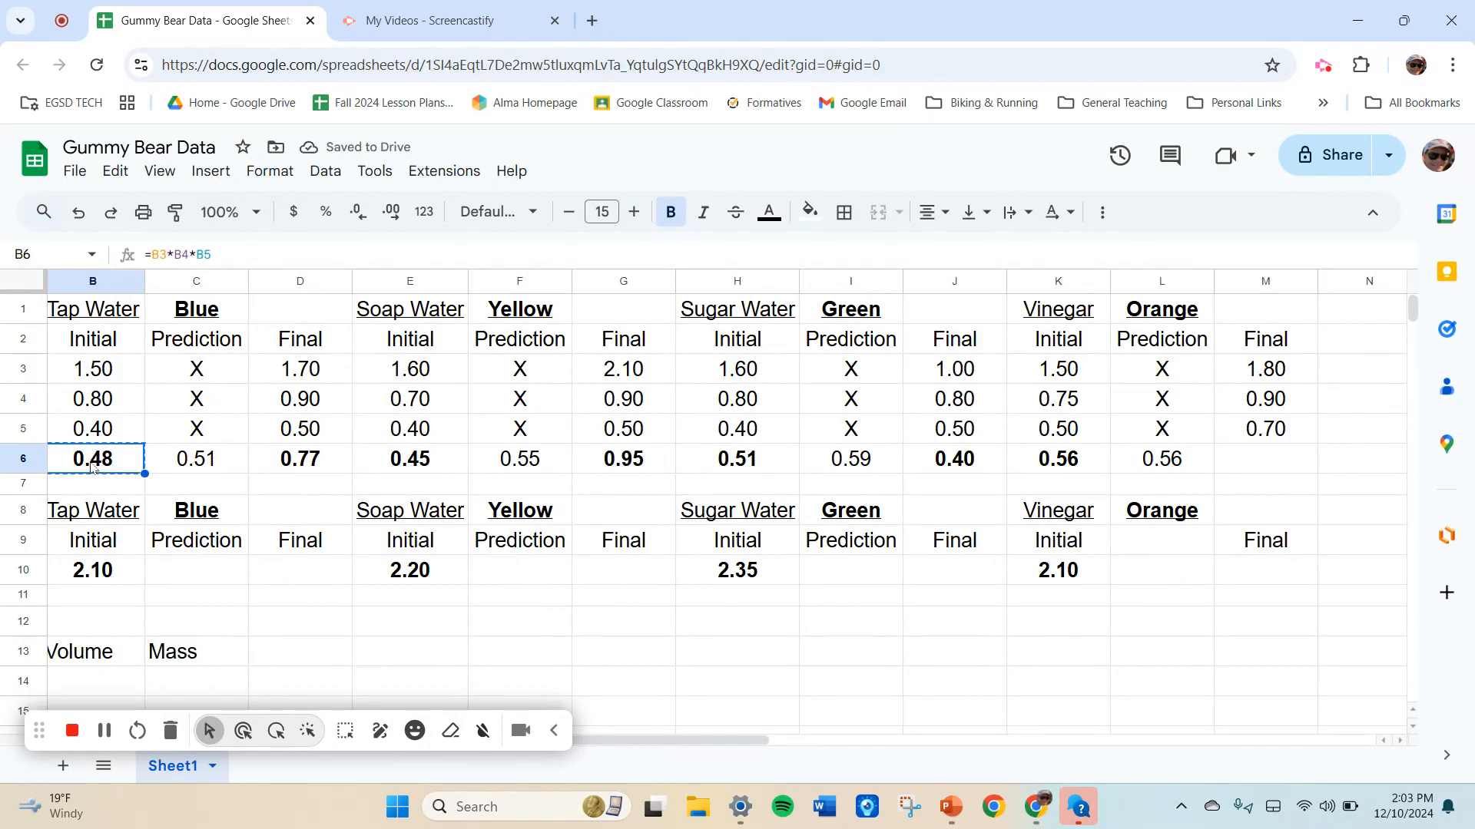
left_click(1264, 465)
key("ctrl+v")
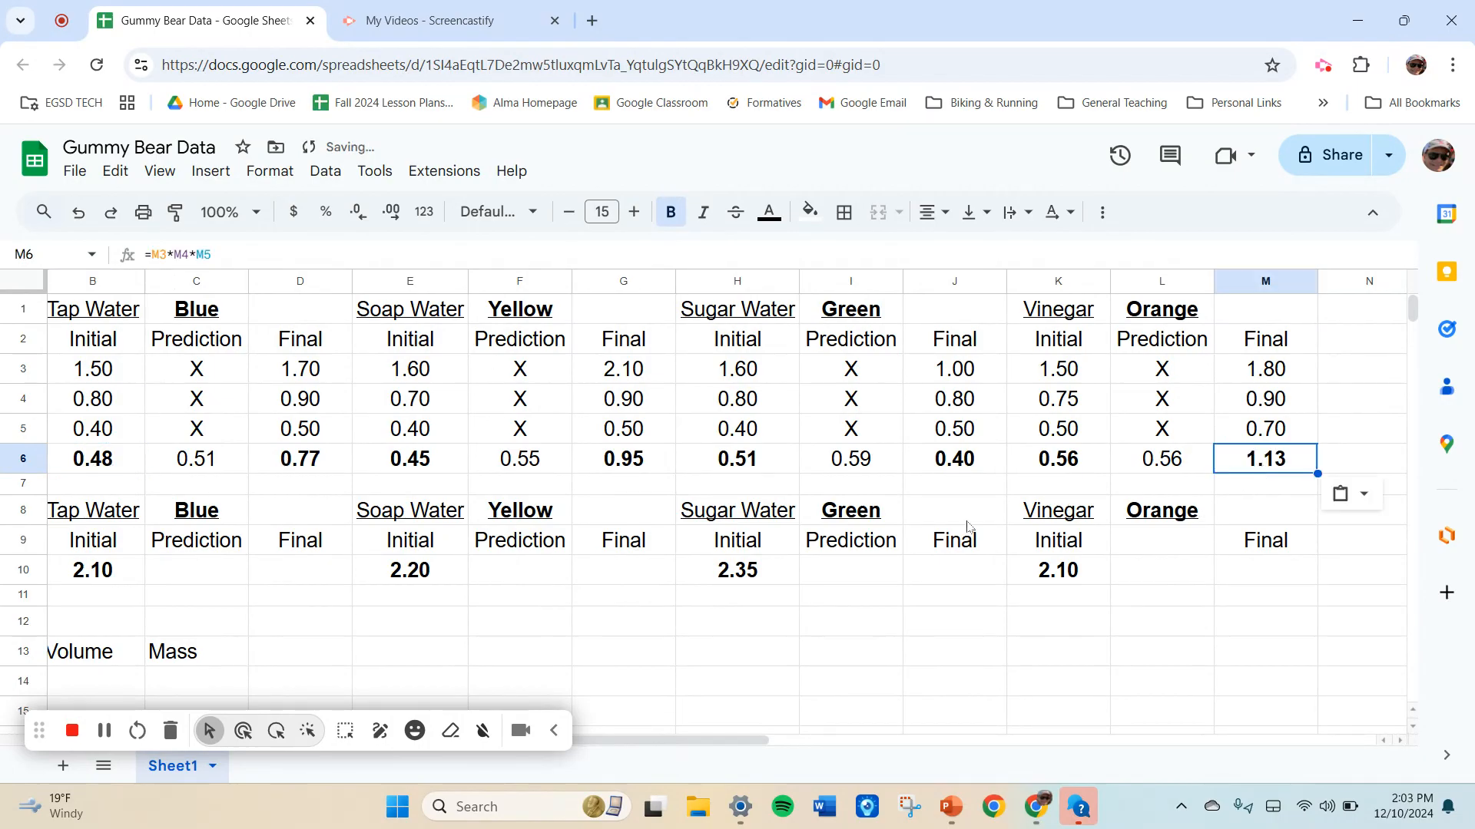
left_click_drag(713, 744, 646, 742)
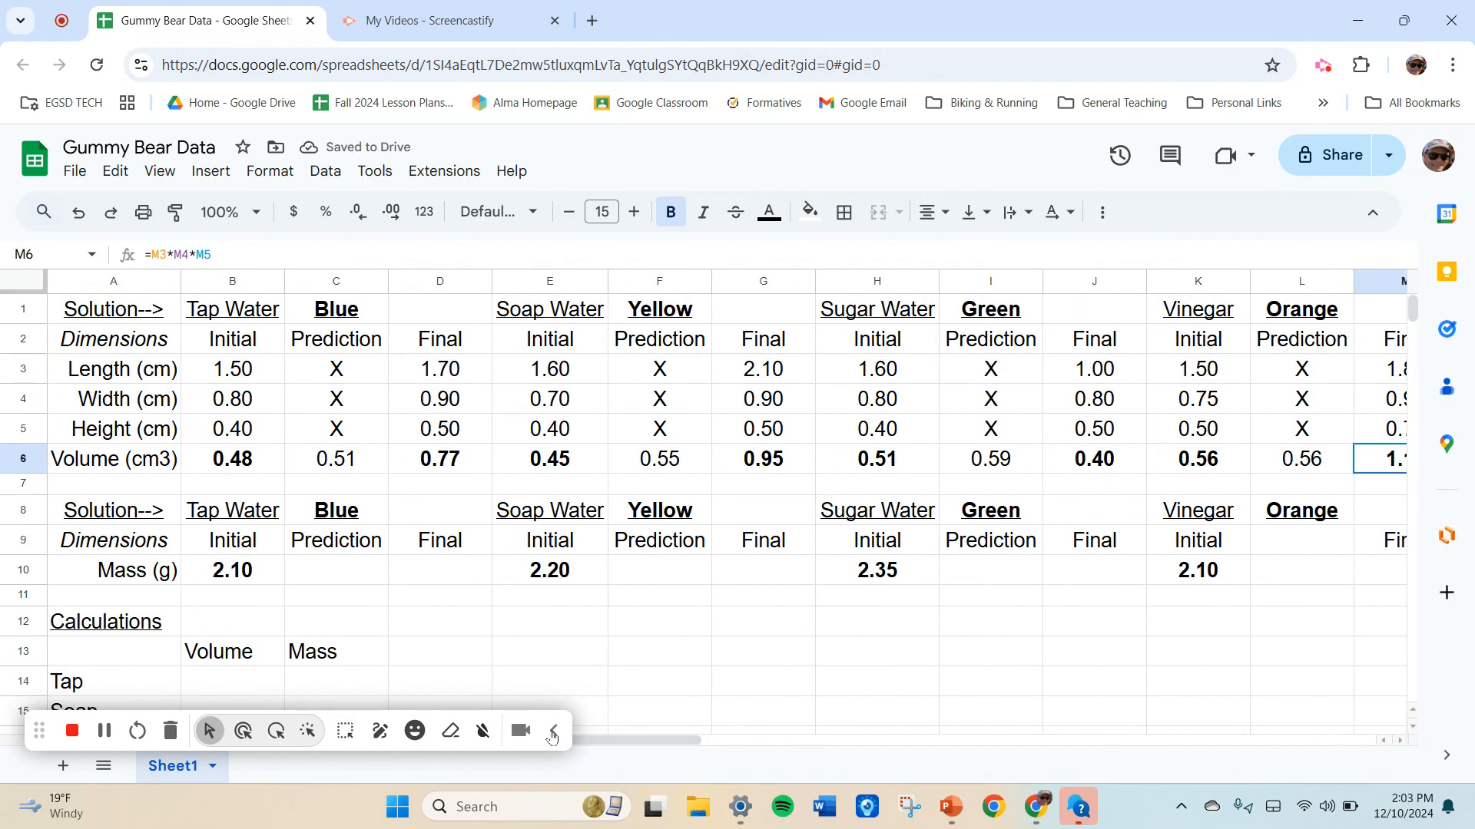
left_click(520, 731)
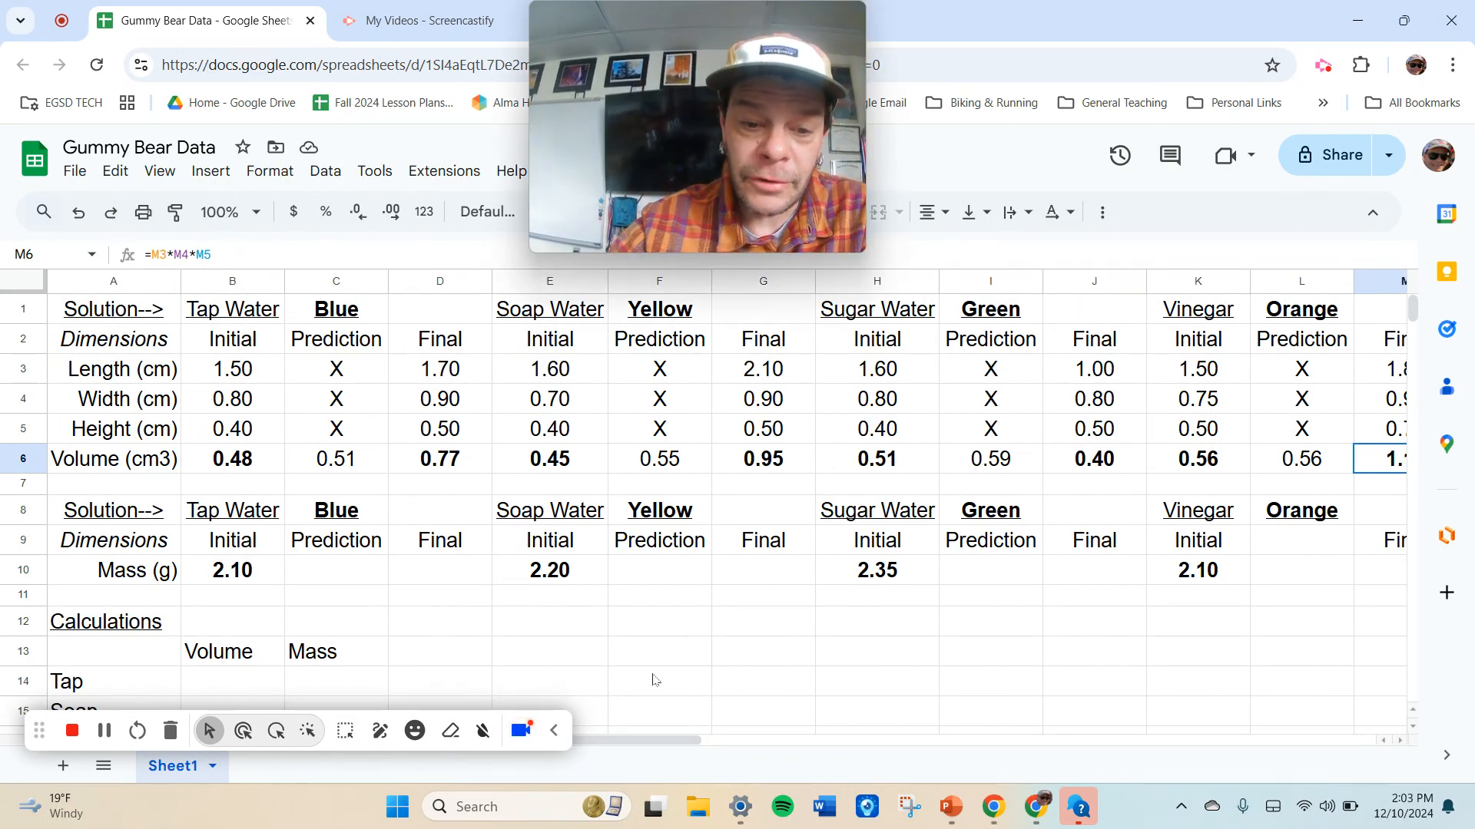
left_click(520, 731)
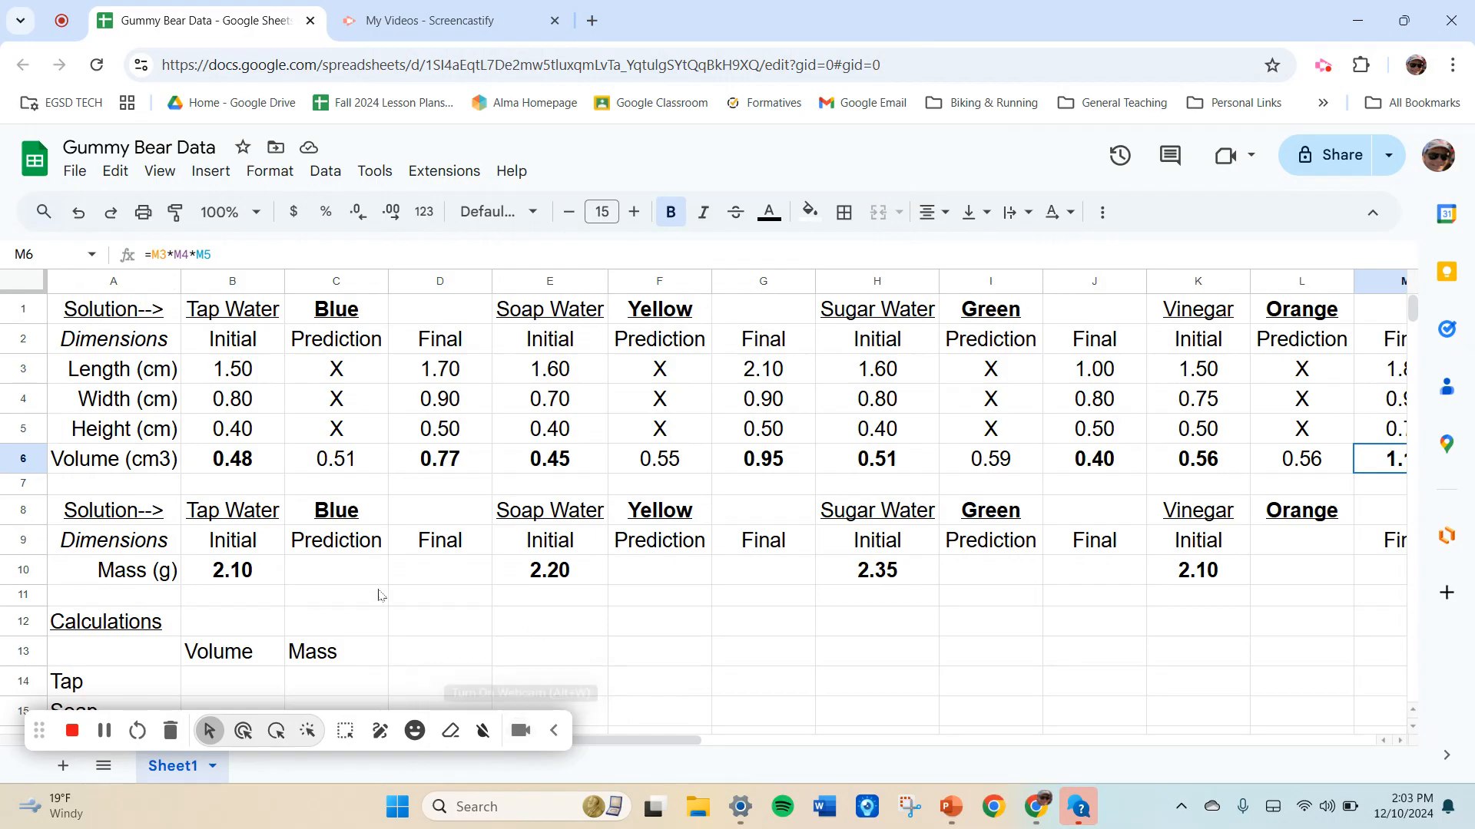
left_click(322, 573)
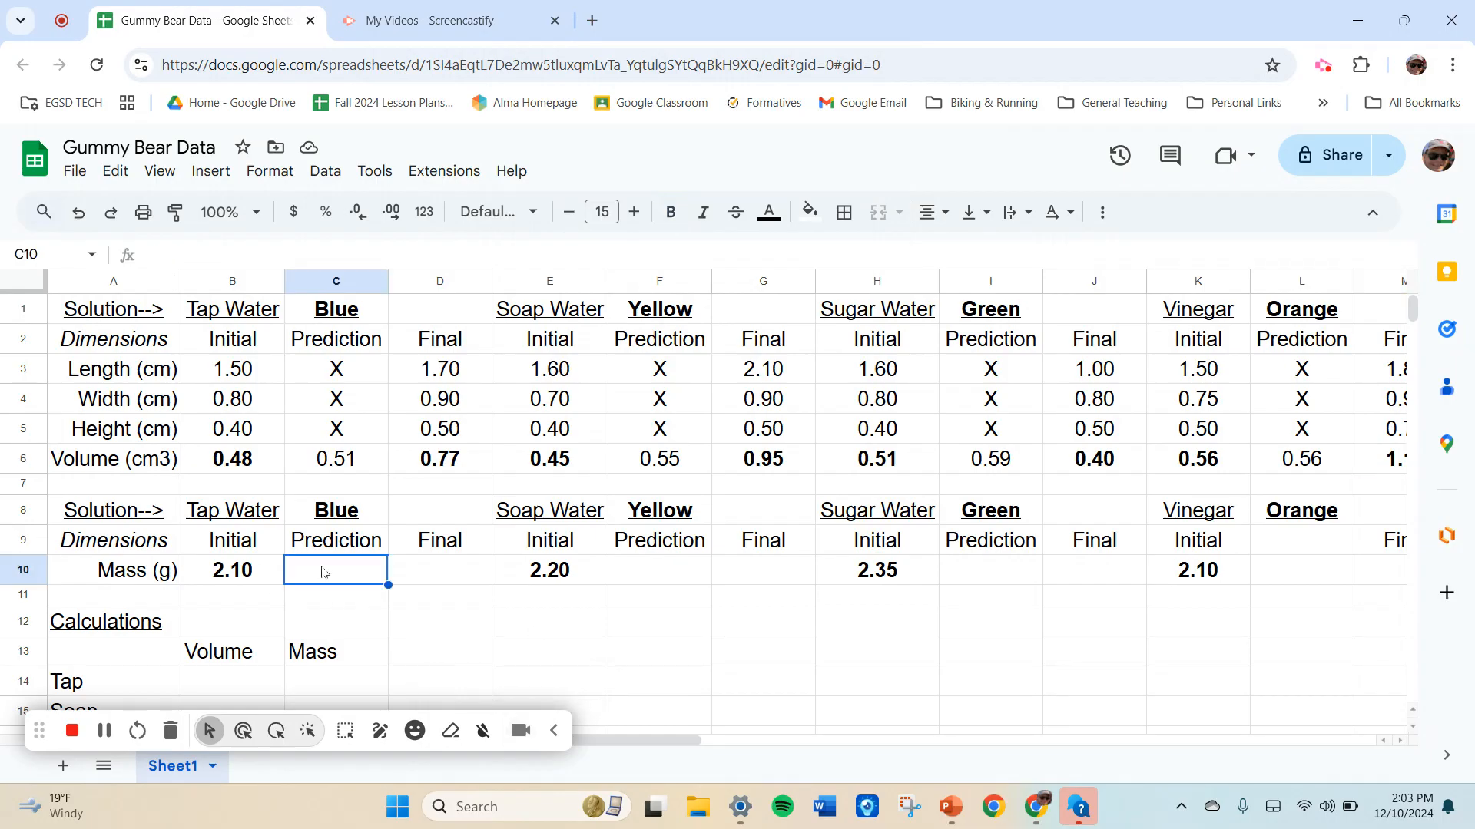
left_click(242, 578)
left_click(277, 733)
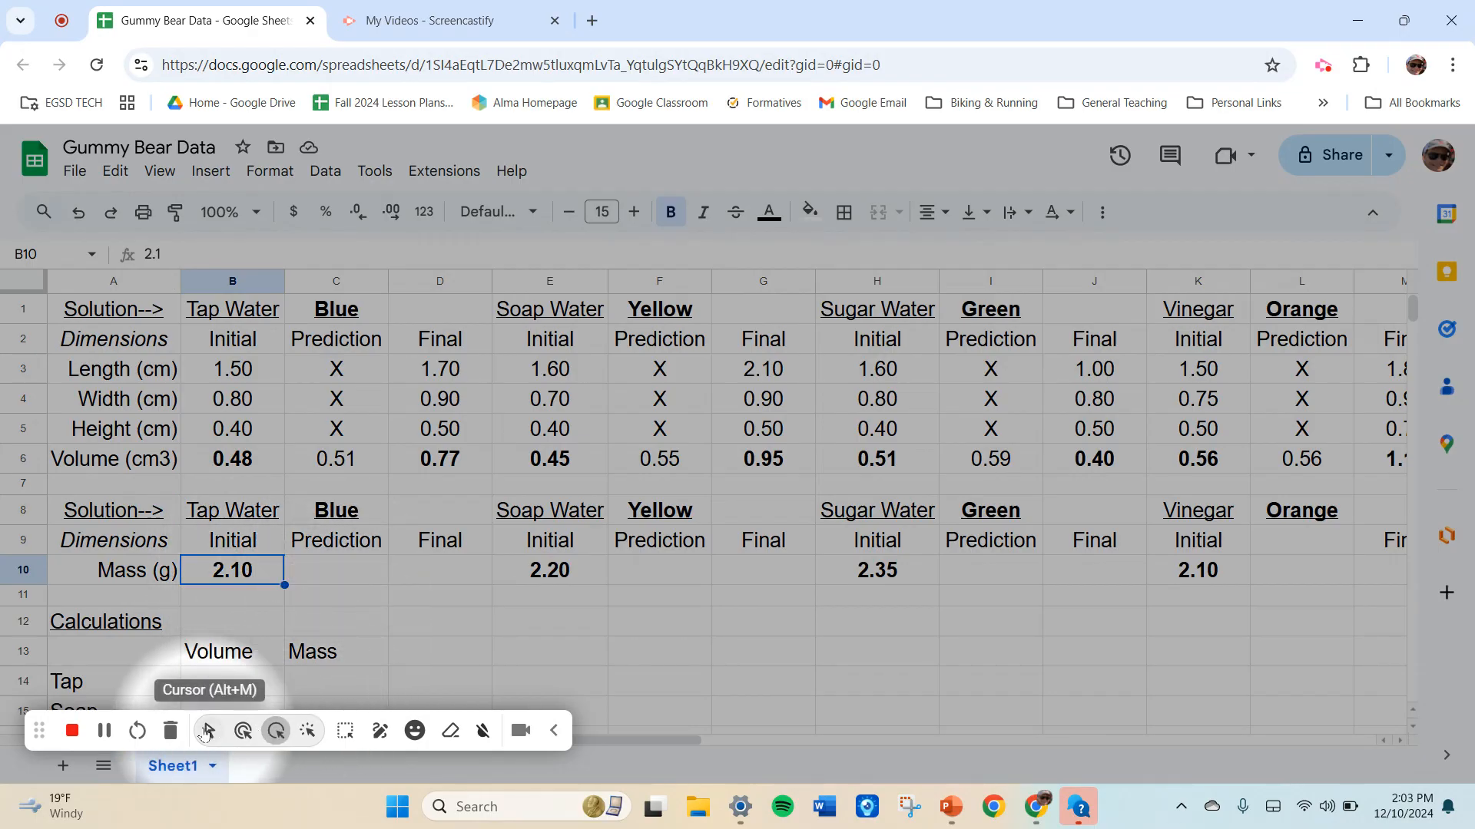
left_click(209, 731)
Enter the mass prediction 2.30 for tap water in C10.
left_click(345, 564)
type("2.30")
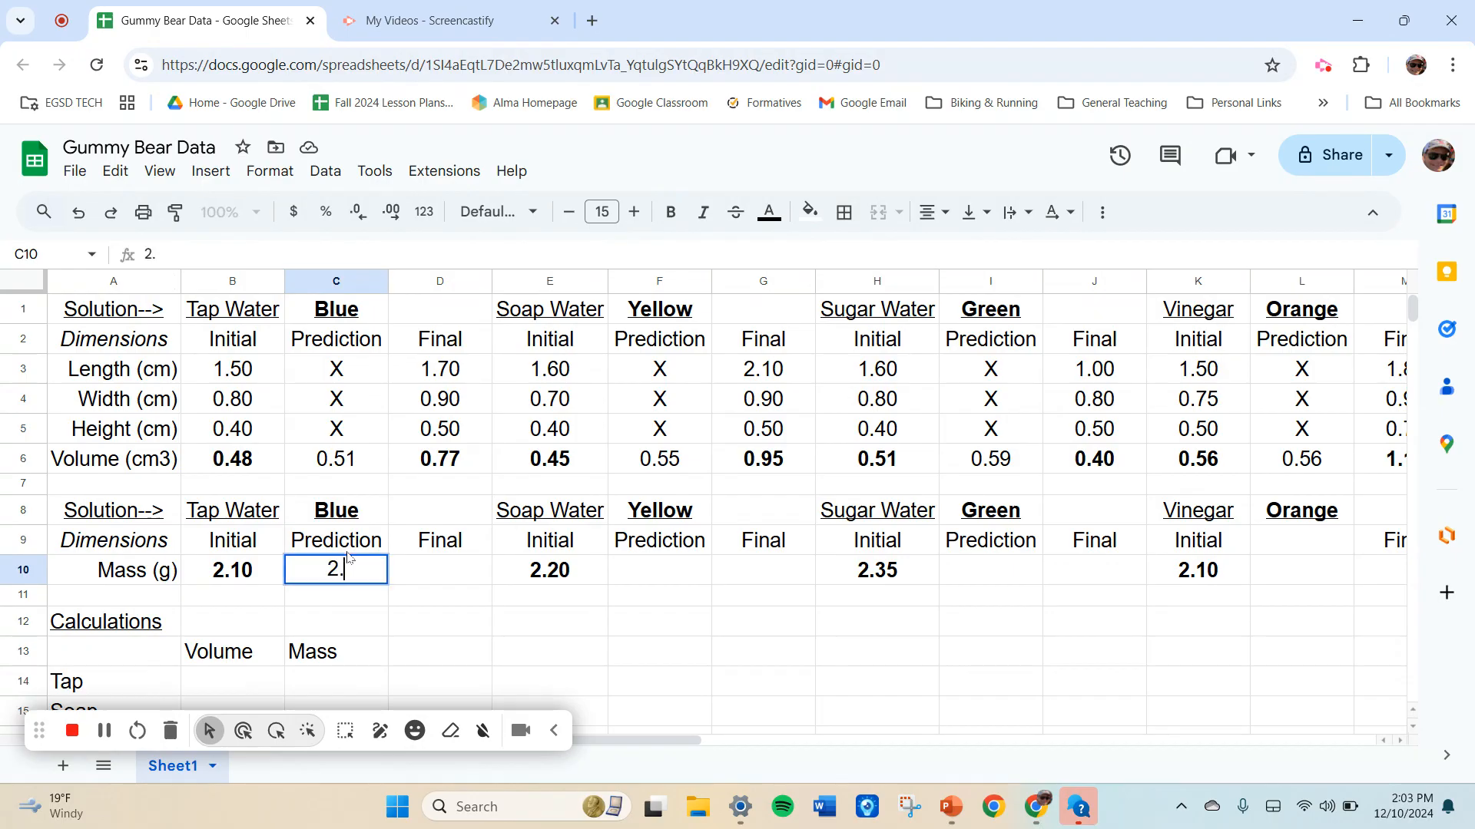
key("Tab")
key("Tab")
key("Tab")
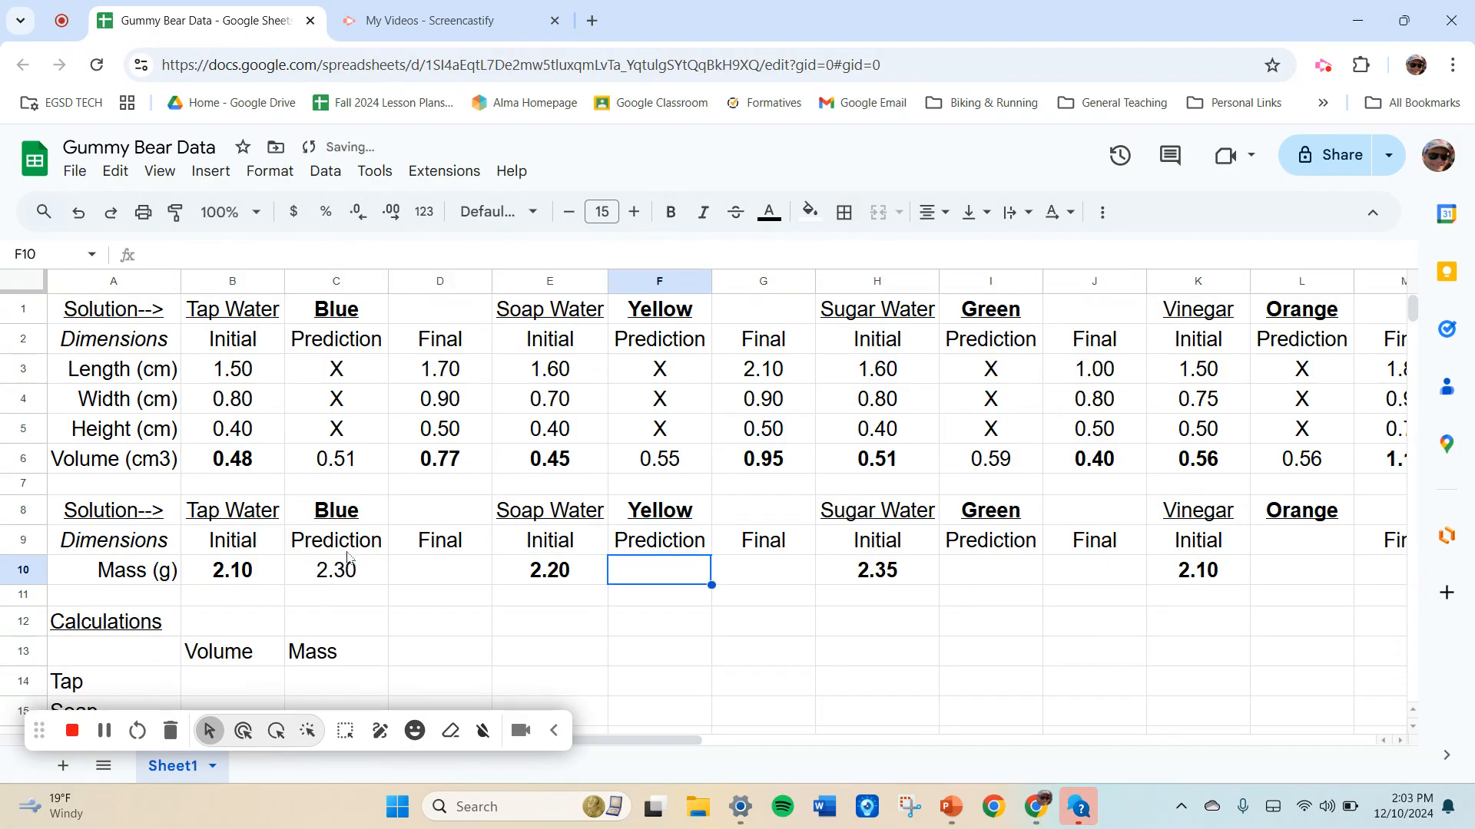
Enter the mass predictions 2.40 for soap water in F10, 2.55 for sugar water in I10 and 2.30 for vinegar in L10.
type("2.40")
key("Tab")
key("Tab")
key("Tab")
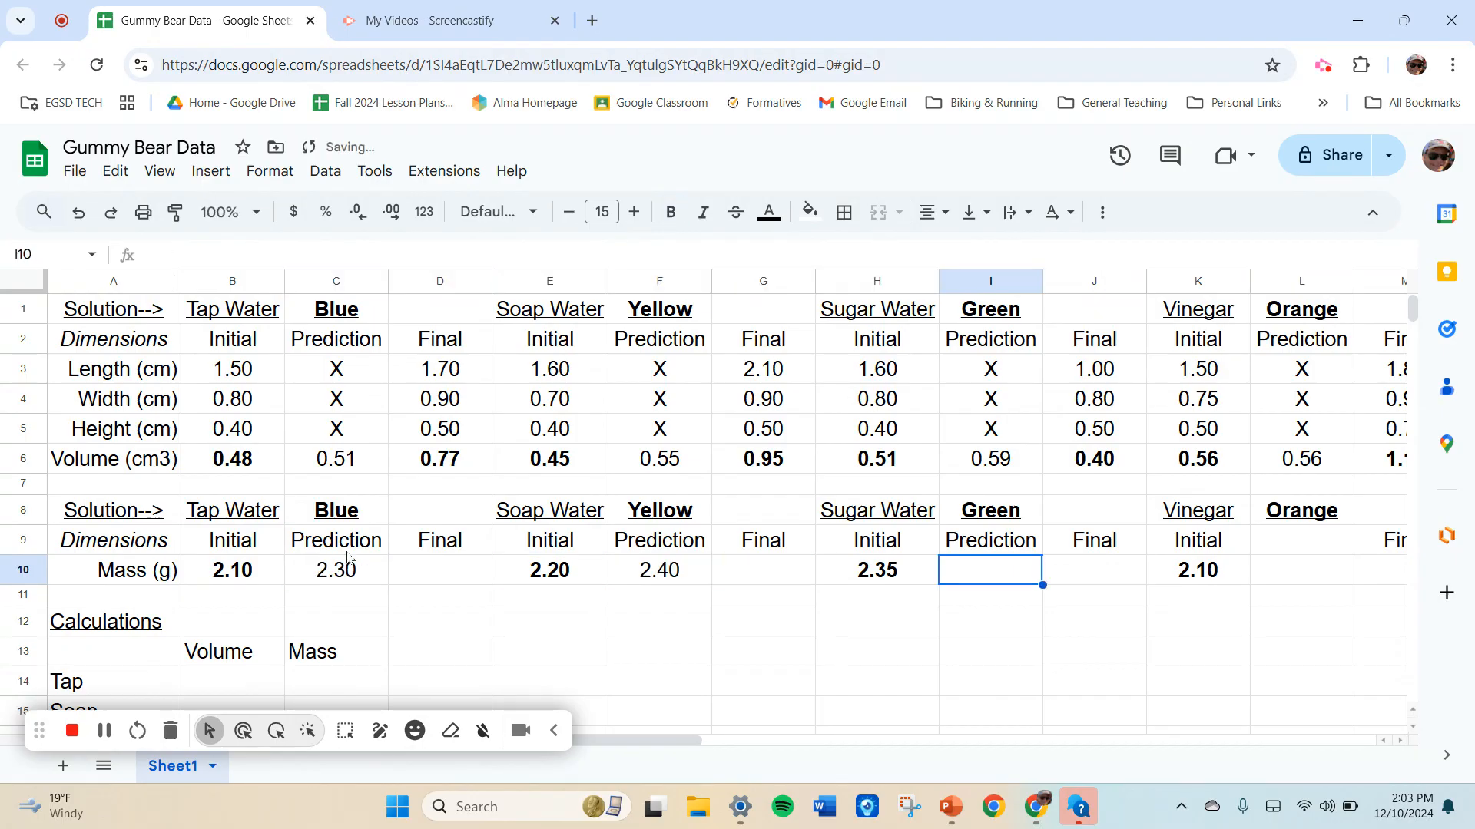
type("2.55")
key("Tab")
key("Tab")
key("Tab")
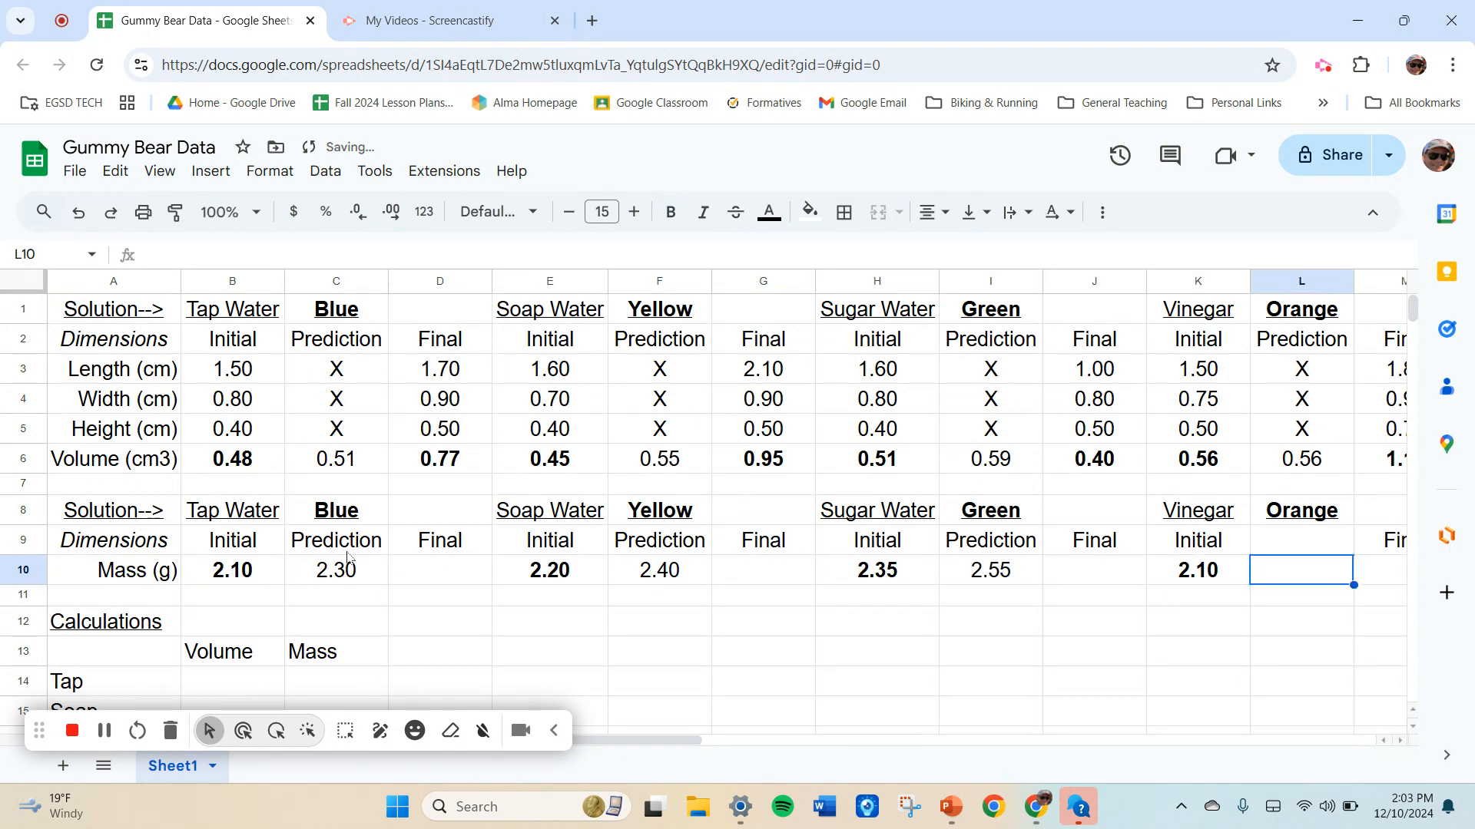
type("2.30")
key("Return")
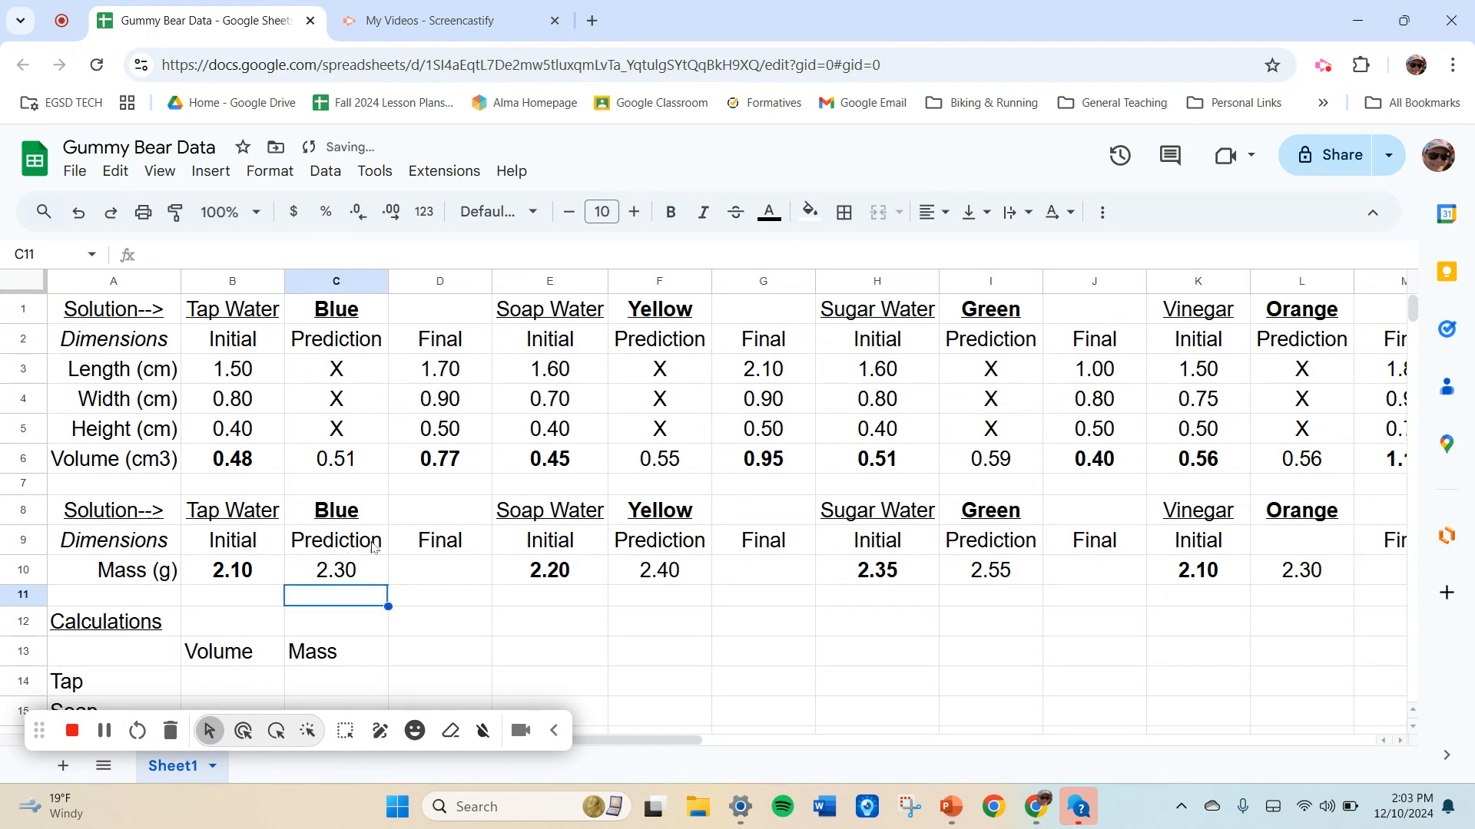
Enter the final masses 3.00 for tap water in D10 and 2.89 for soap water in G10.
left_click(464, 581)
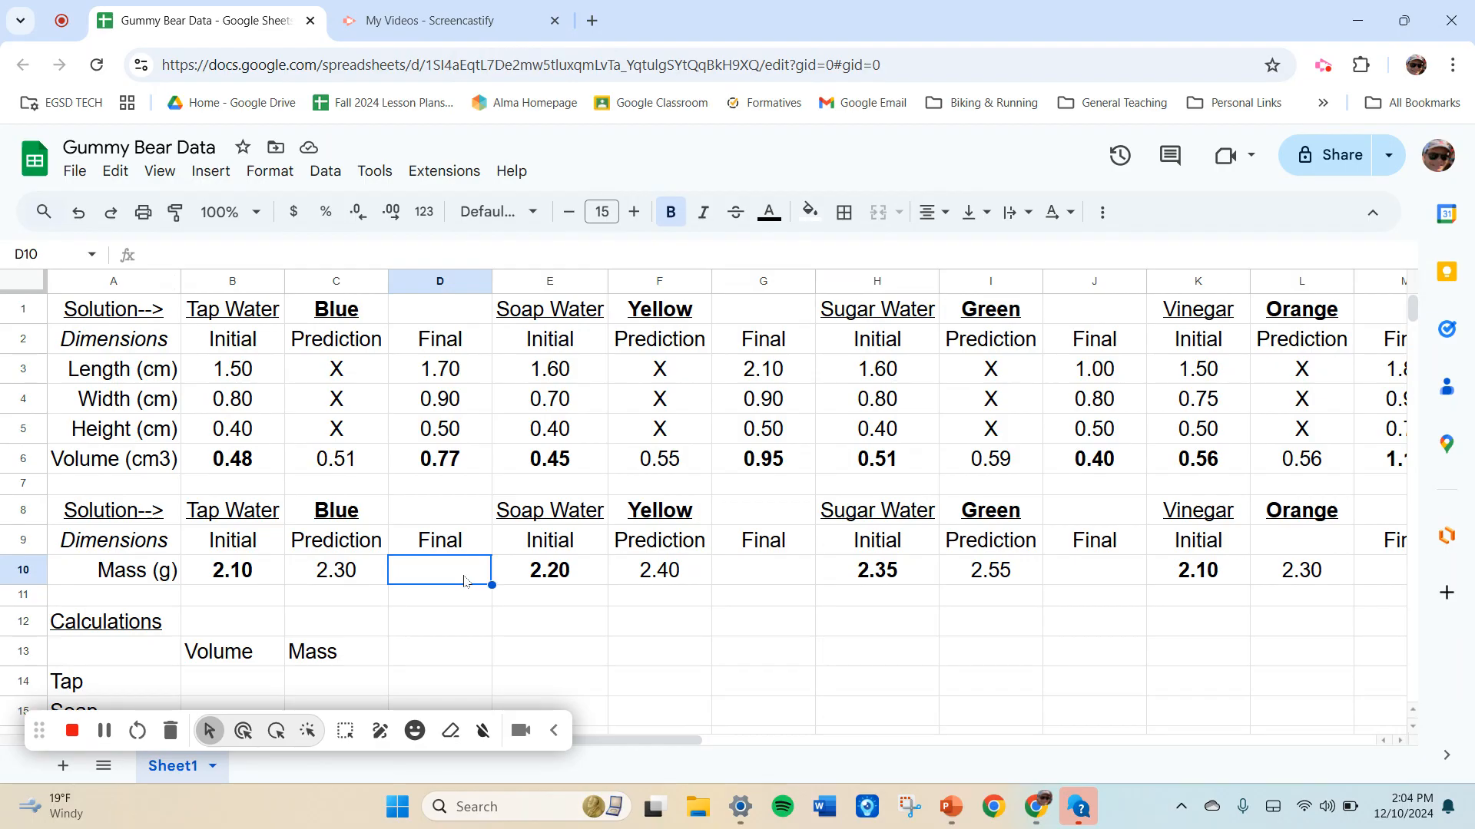
type("3")
key("Tab")
key("Tab")
key("Tab")
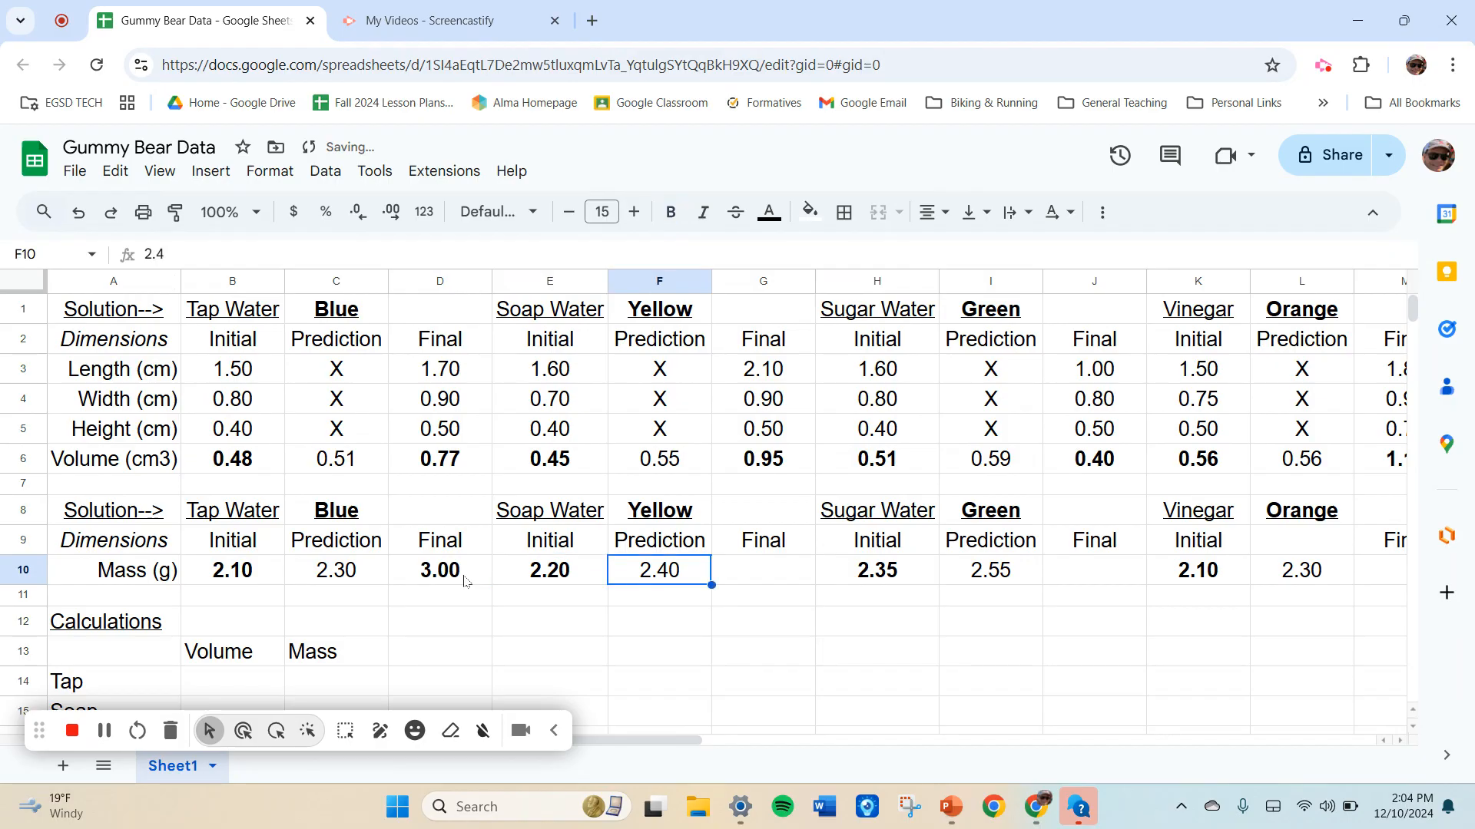
type("2")
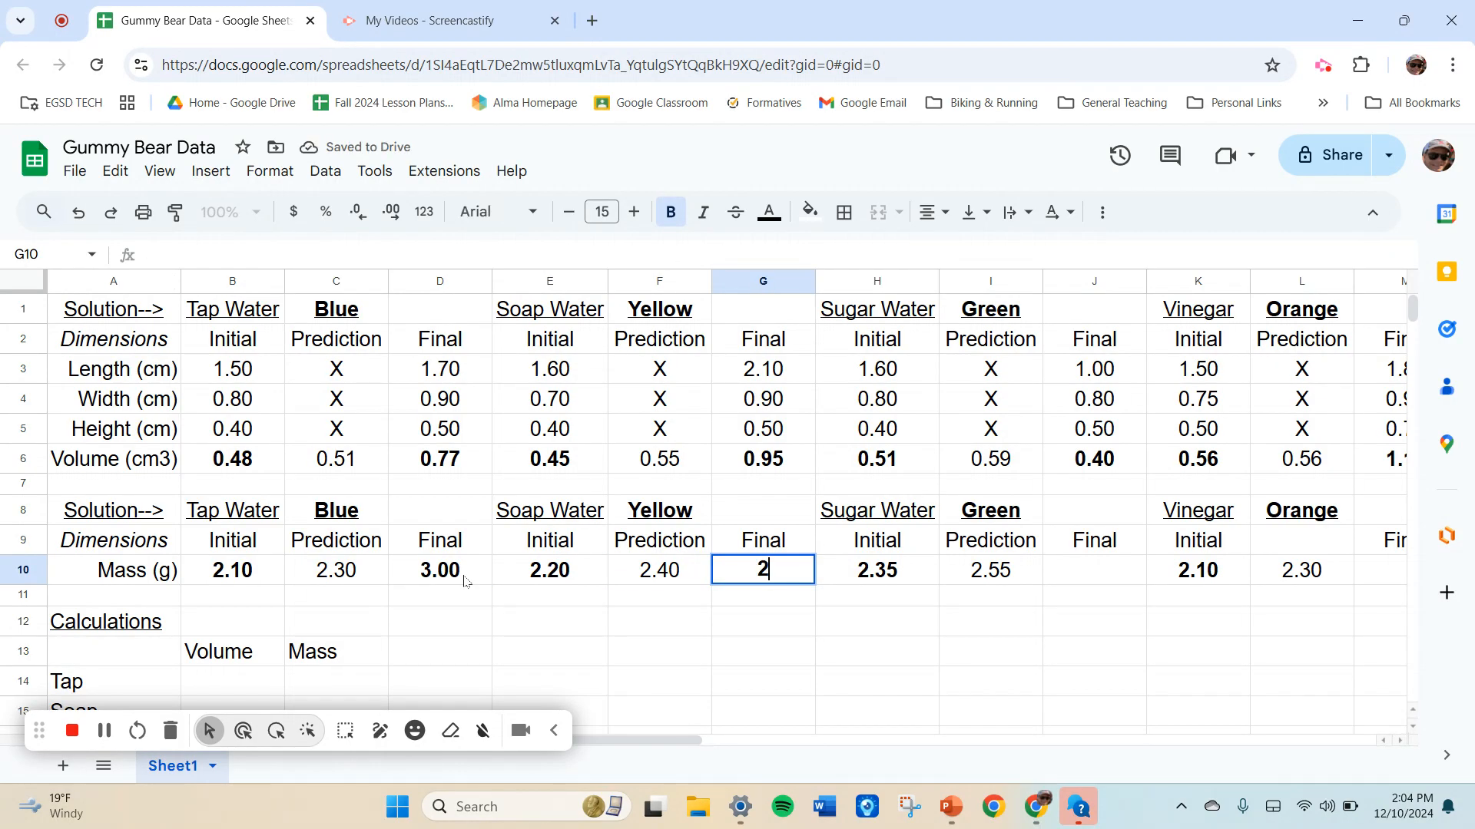
type(".89")
key("Tab")
key("Tab")
key("Tab")
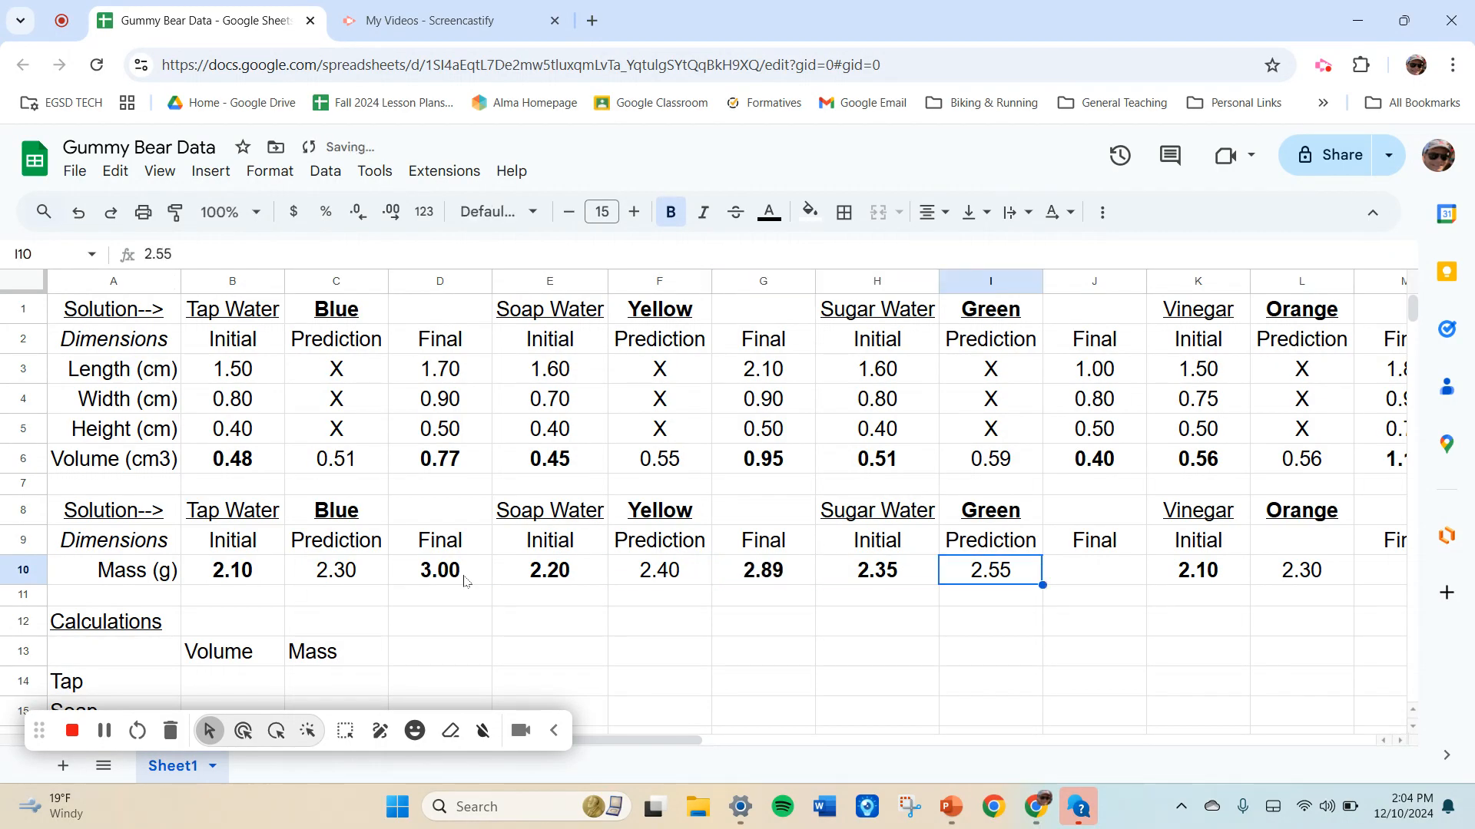
Enter the final masses 2.90 for sugar water in J10 and 5 for vinegar in M10.
type("29")
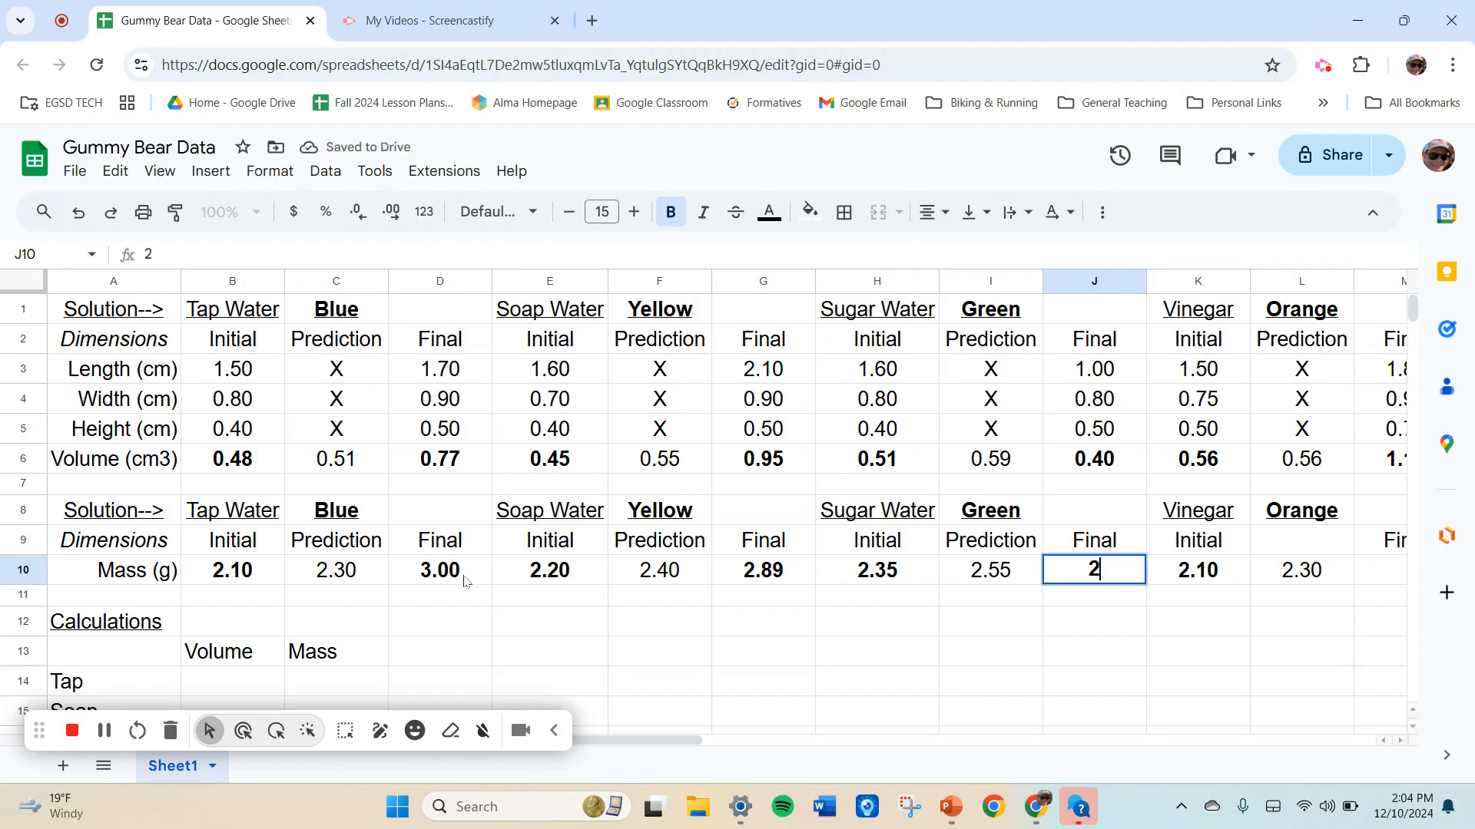
key("Tab")
left_click(1115, 571)
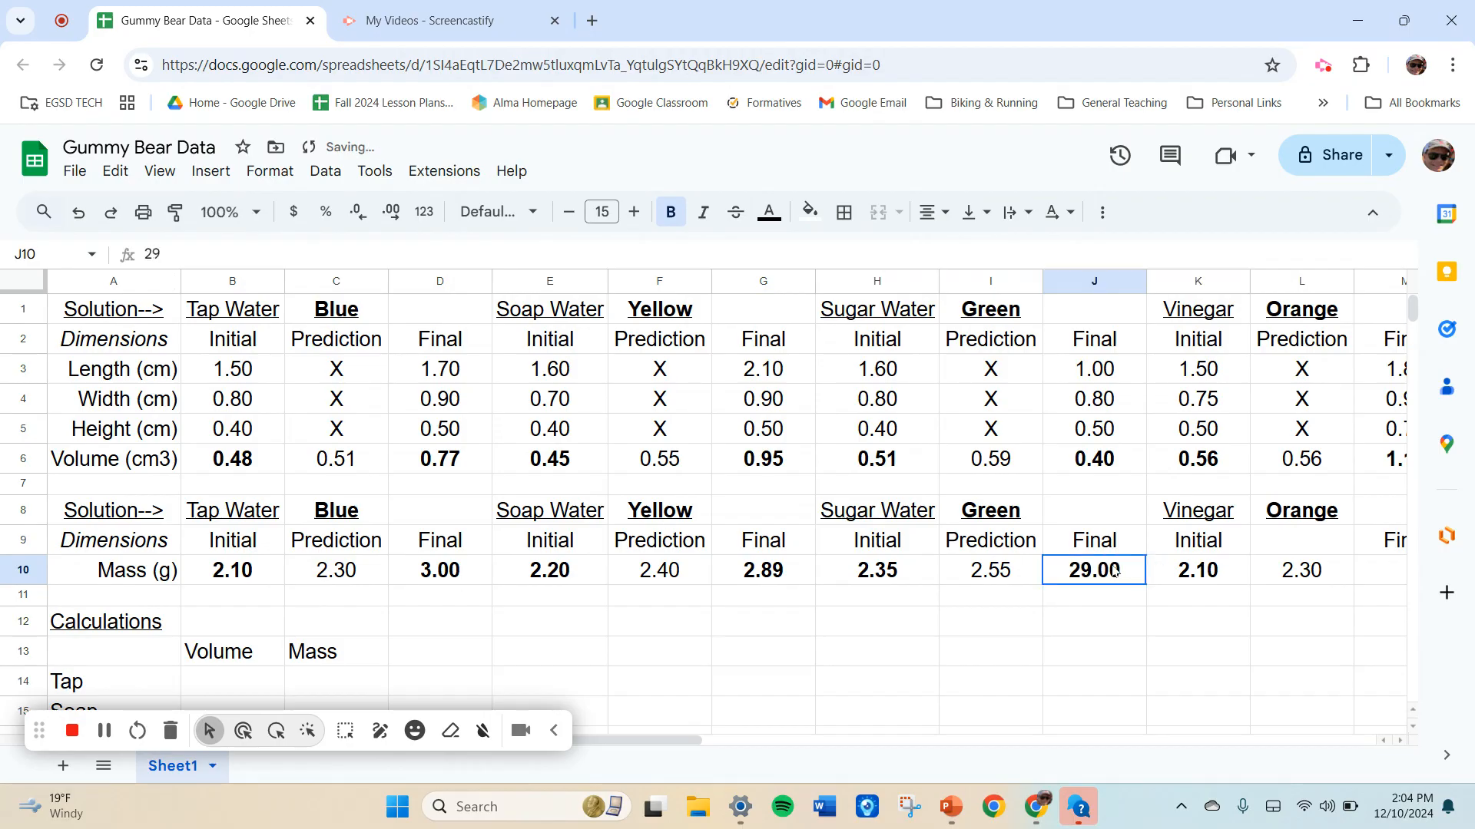
type("2.9")
key("Tab")
key("Tab")
key("Tab")
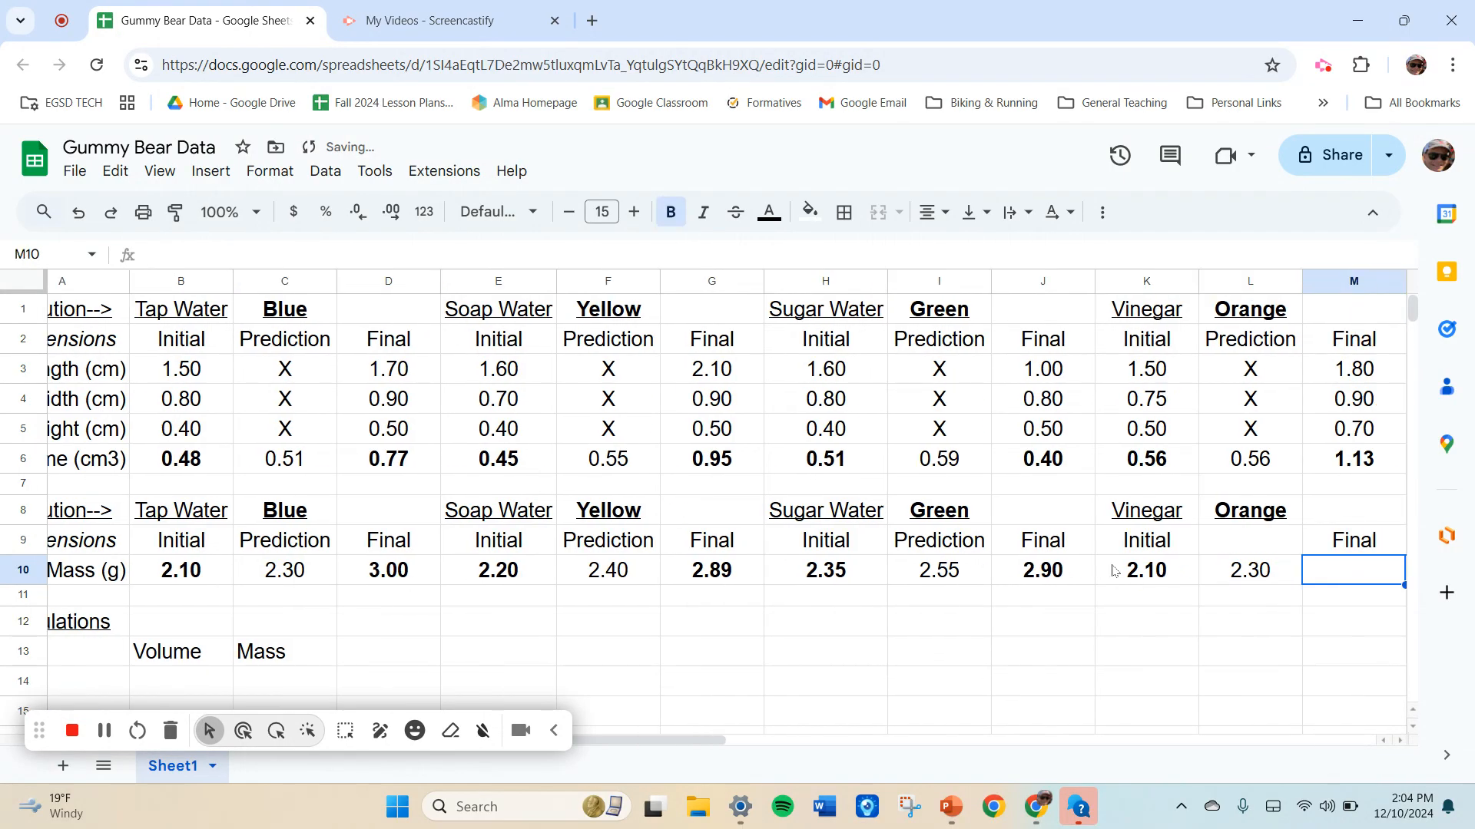
type("5")
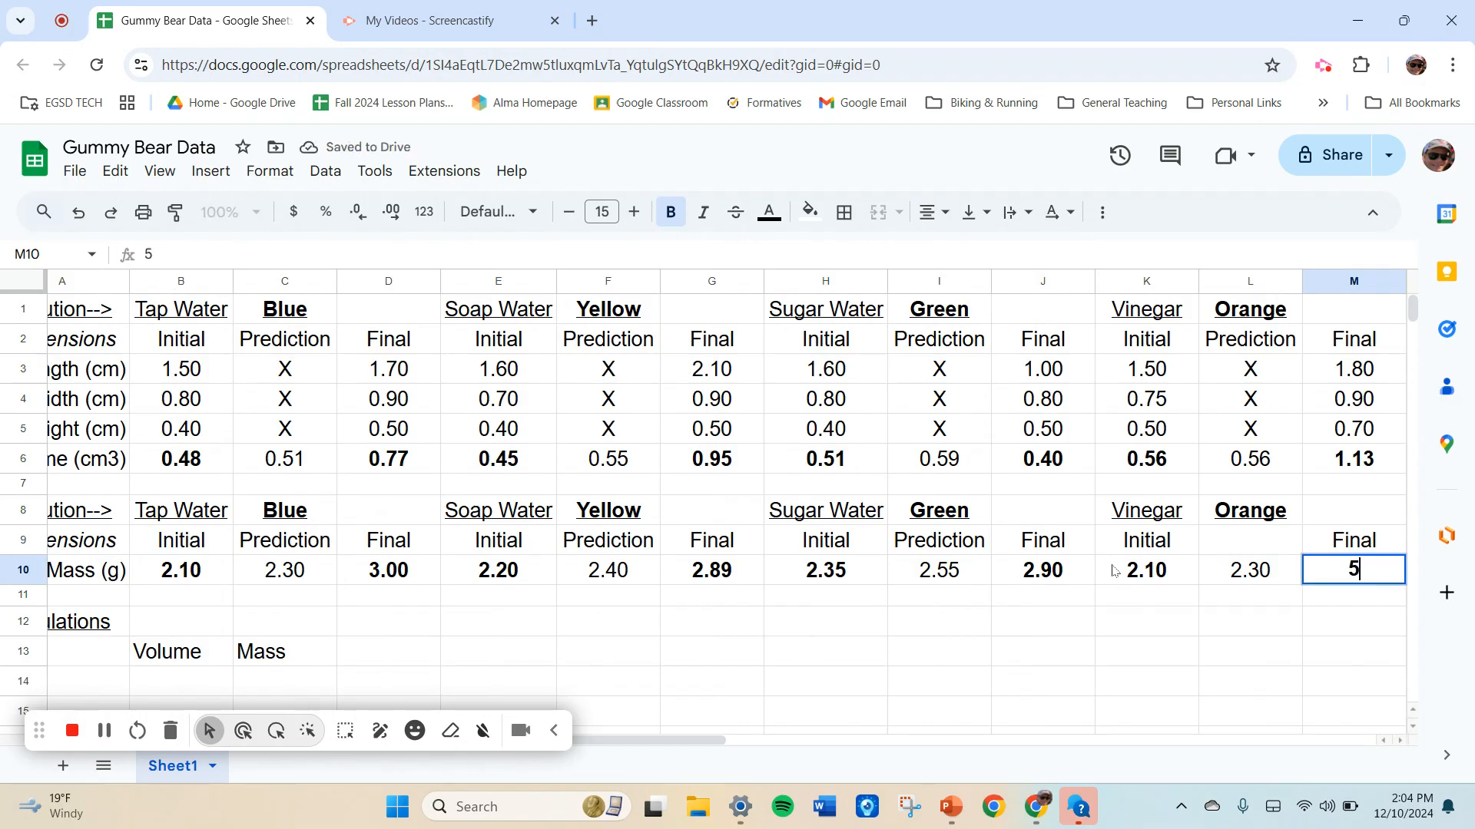
left_click(520, 731)
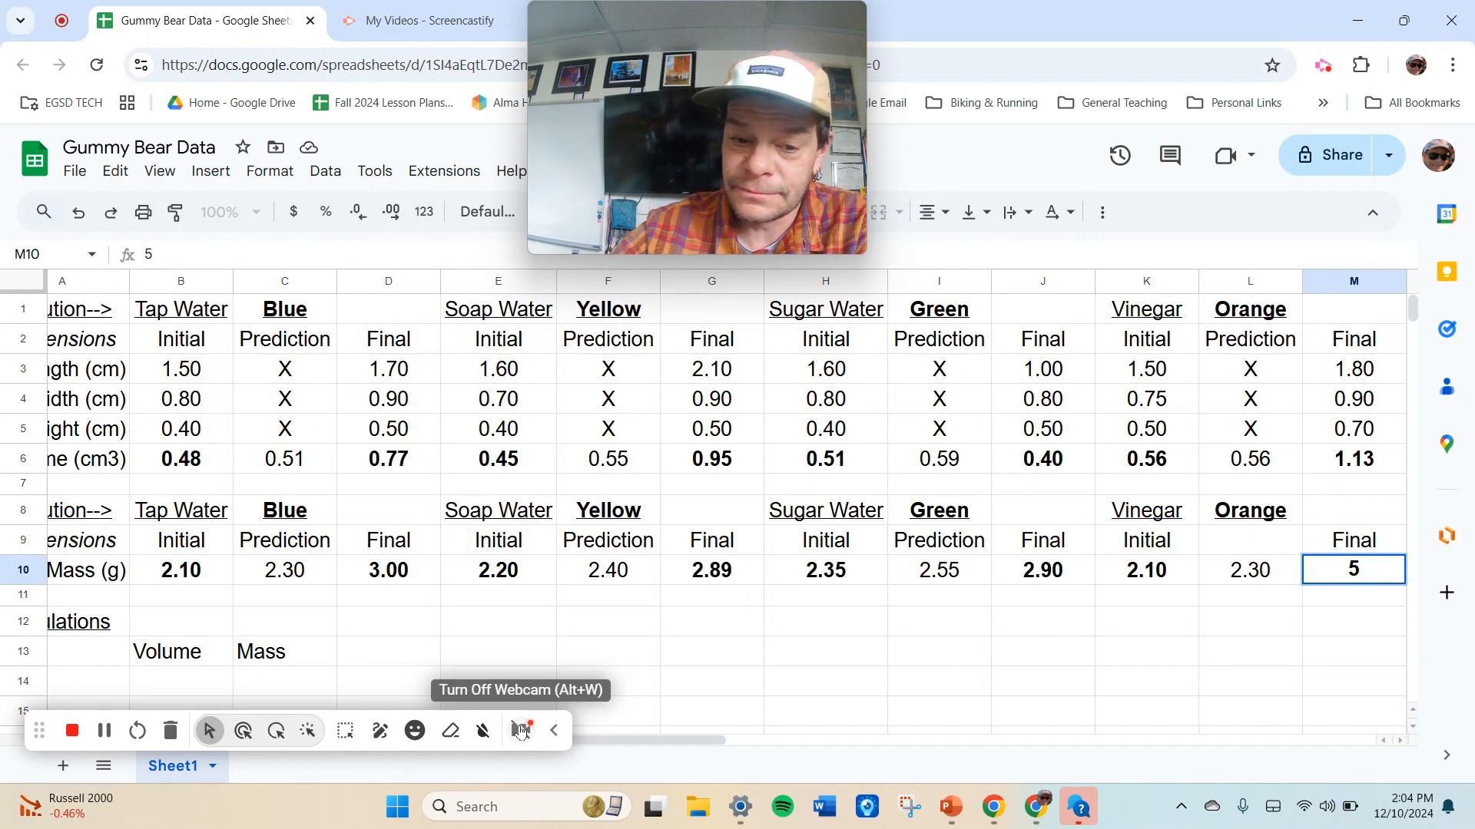
left_click(520, 730)
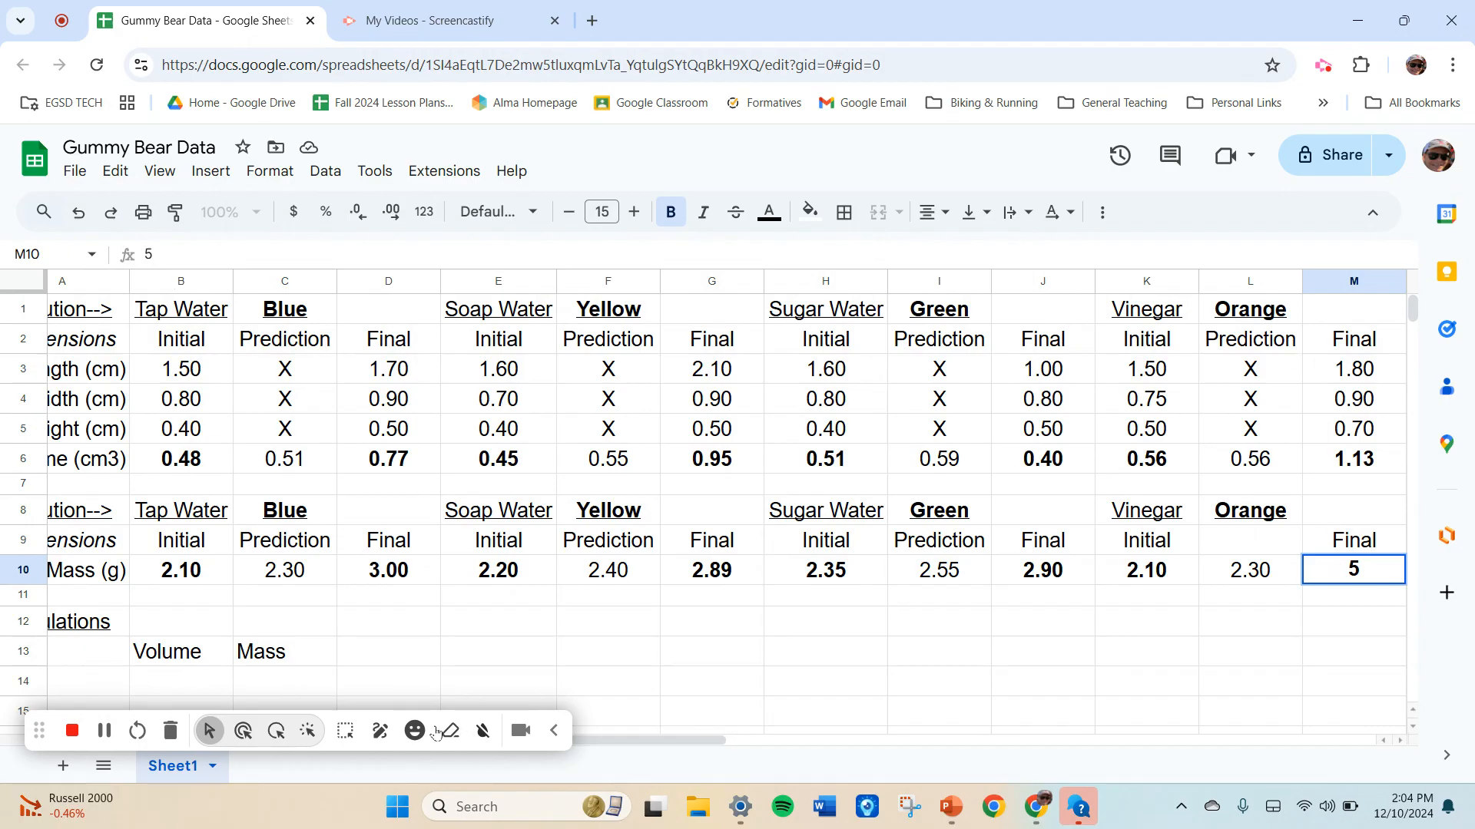
left_click(521, 730)
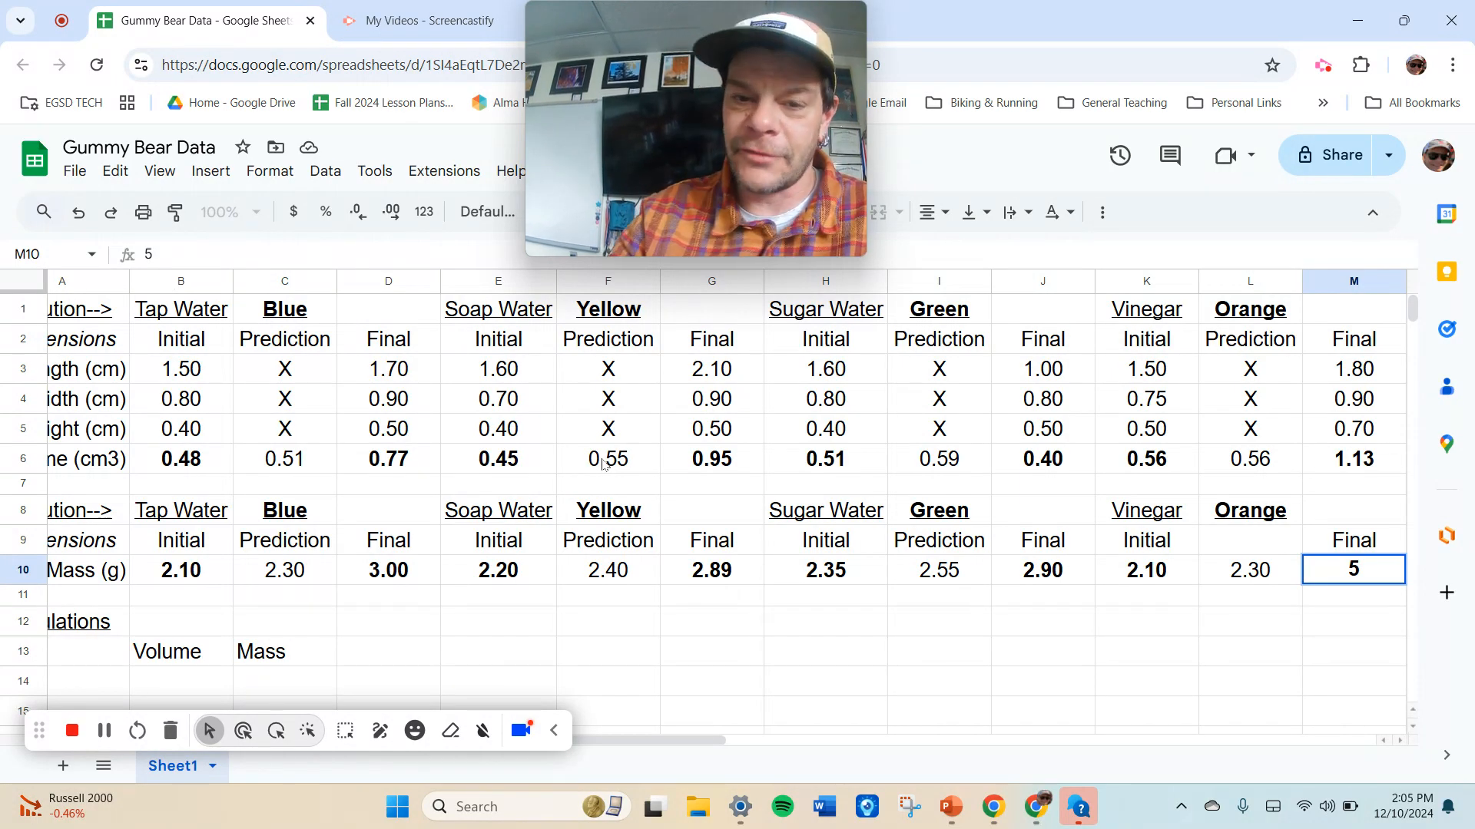
left_click(521, 731)
Format the volume and mass calculation cells B14:C17 as Percent.
scroll(434, 610, "down", 3)
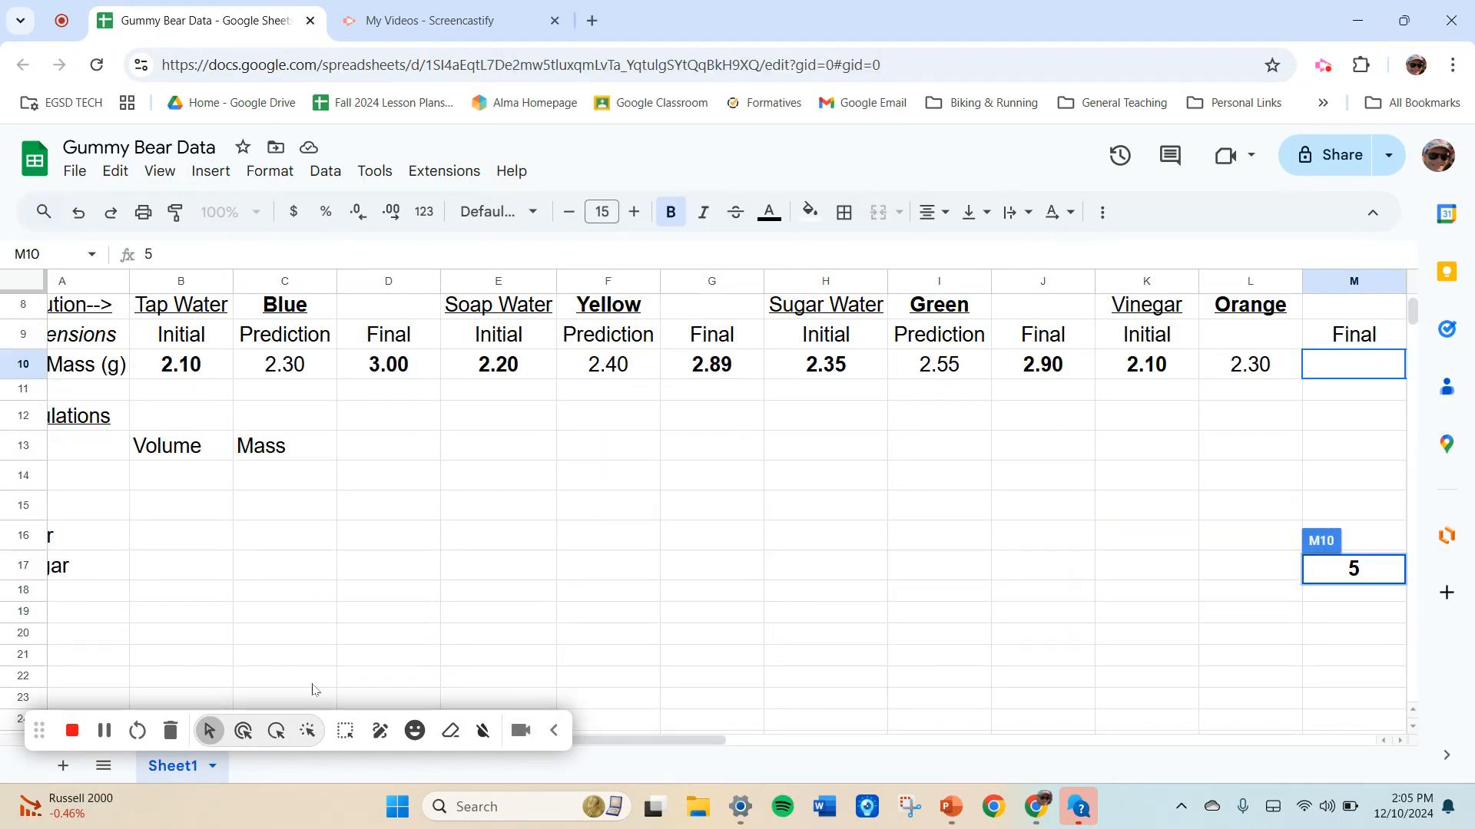
left_click_drag(620, 742, 572, 741)
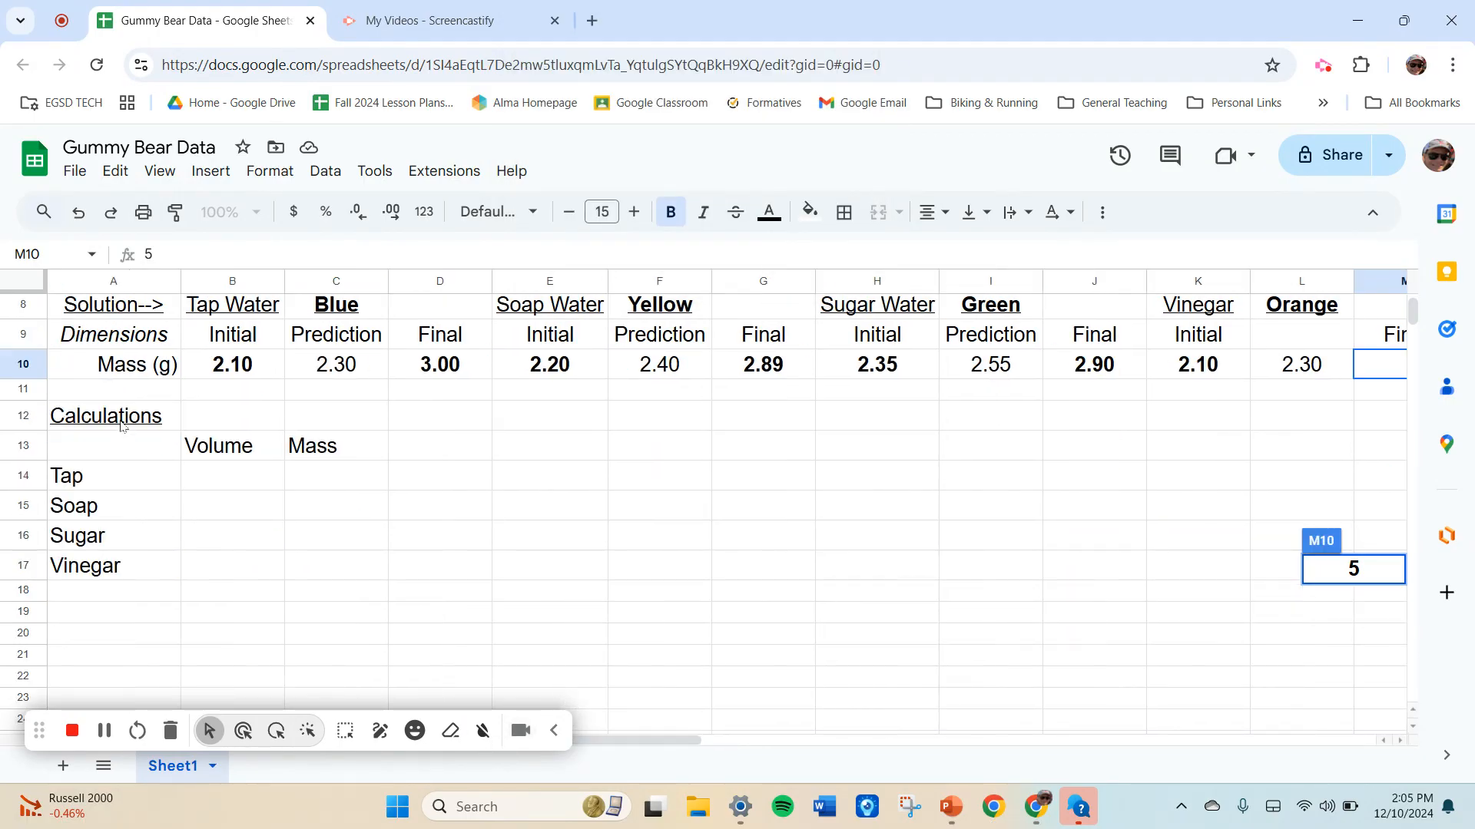
left_click_drag(121, 424, 319, 563)
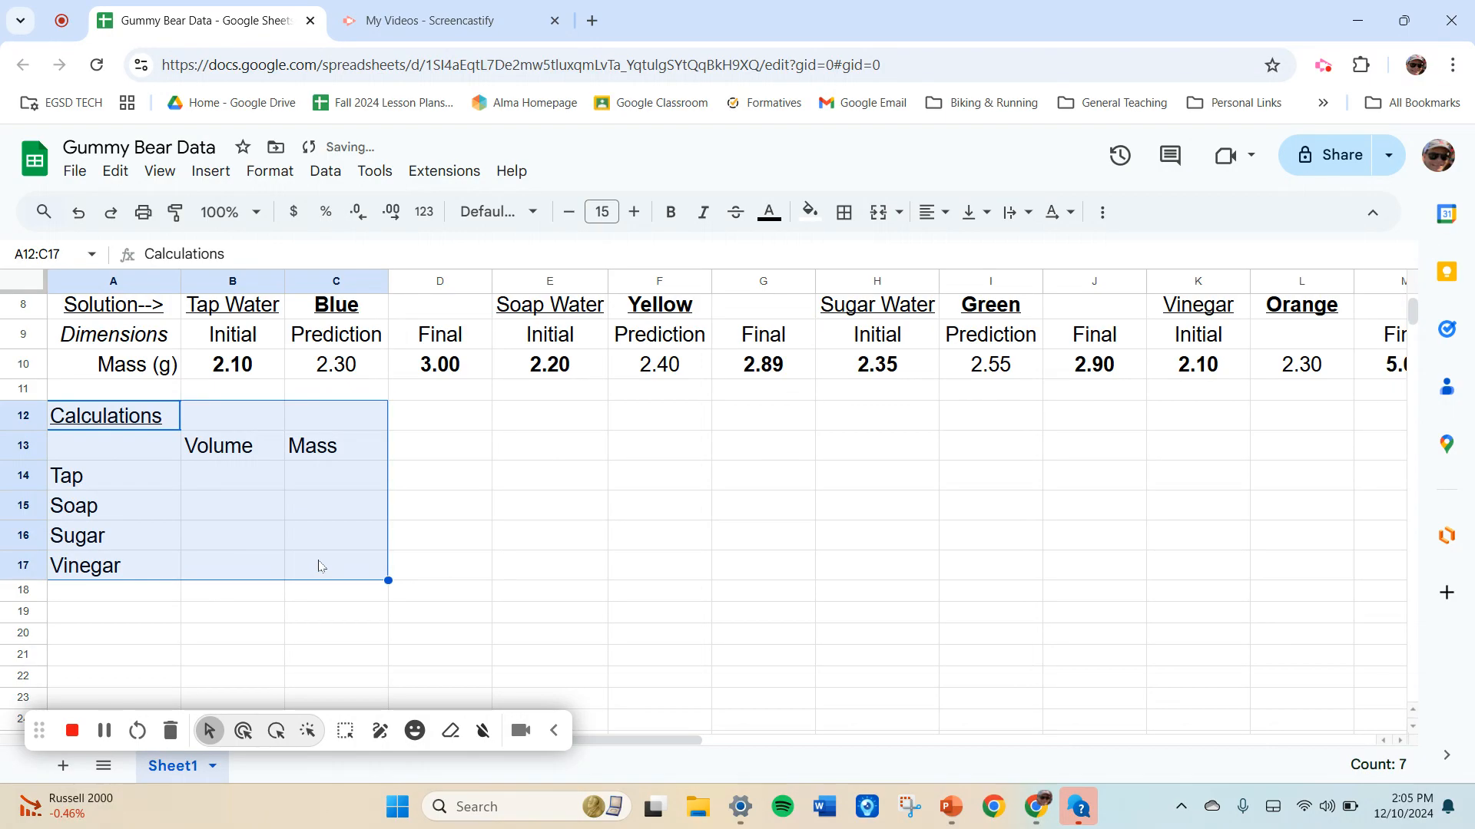
left_click(643, 563)
left_click_drag(269, 474, 363, 567)
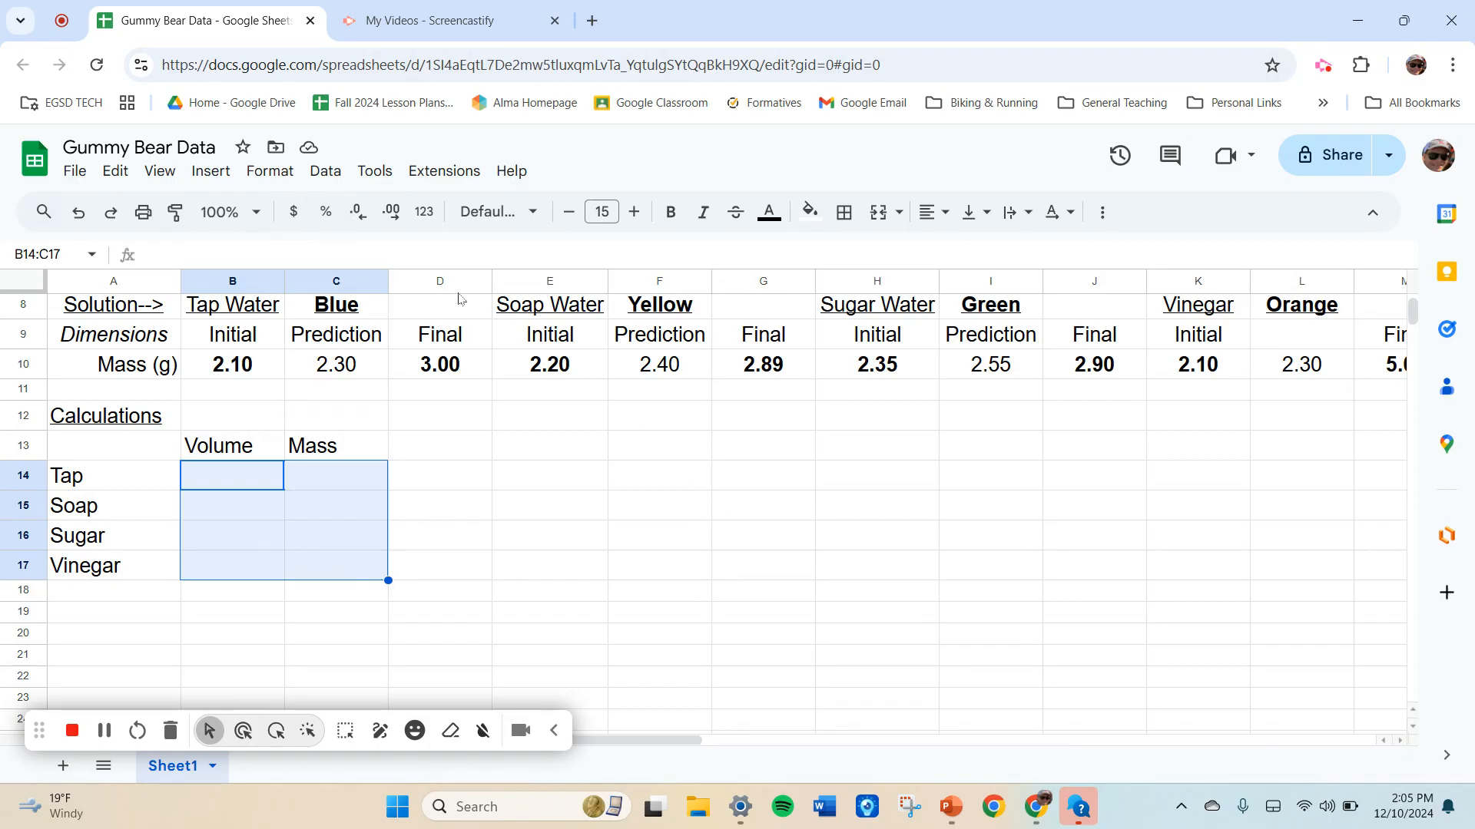
left_click(281, 176)
mouse_move(565, 261)
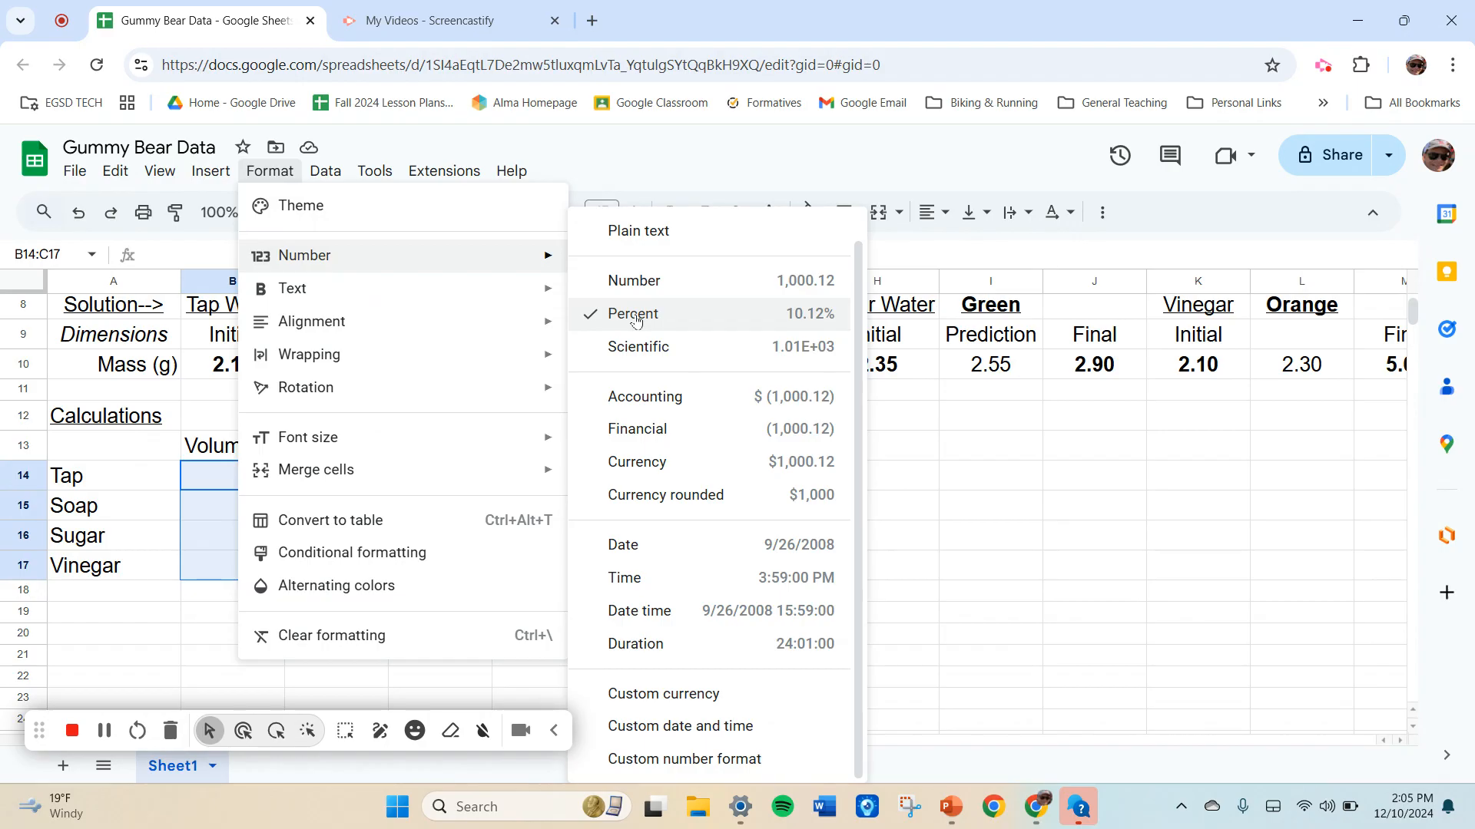
left_click(709, 323)
Review the initial and final volumes and masses of each solution alongside the Calculations table.
scroll(561, 403, "up", 3)
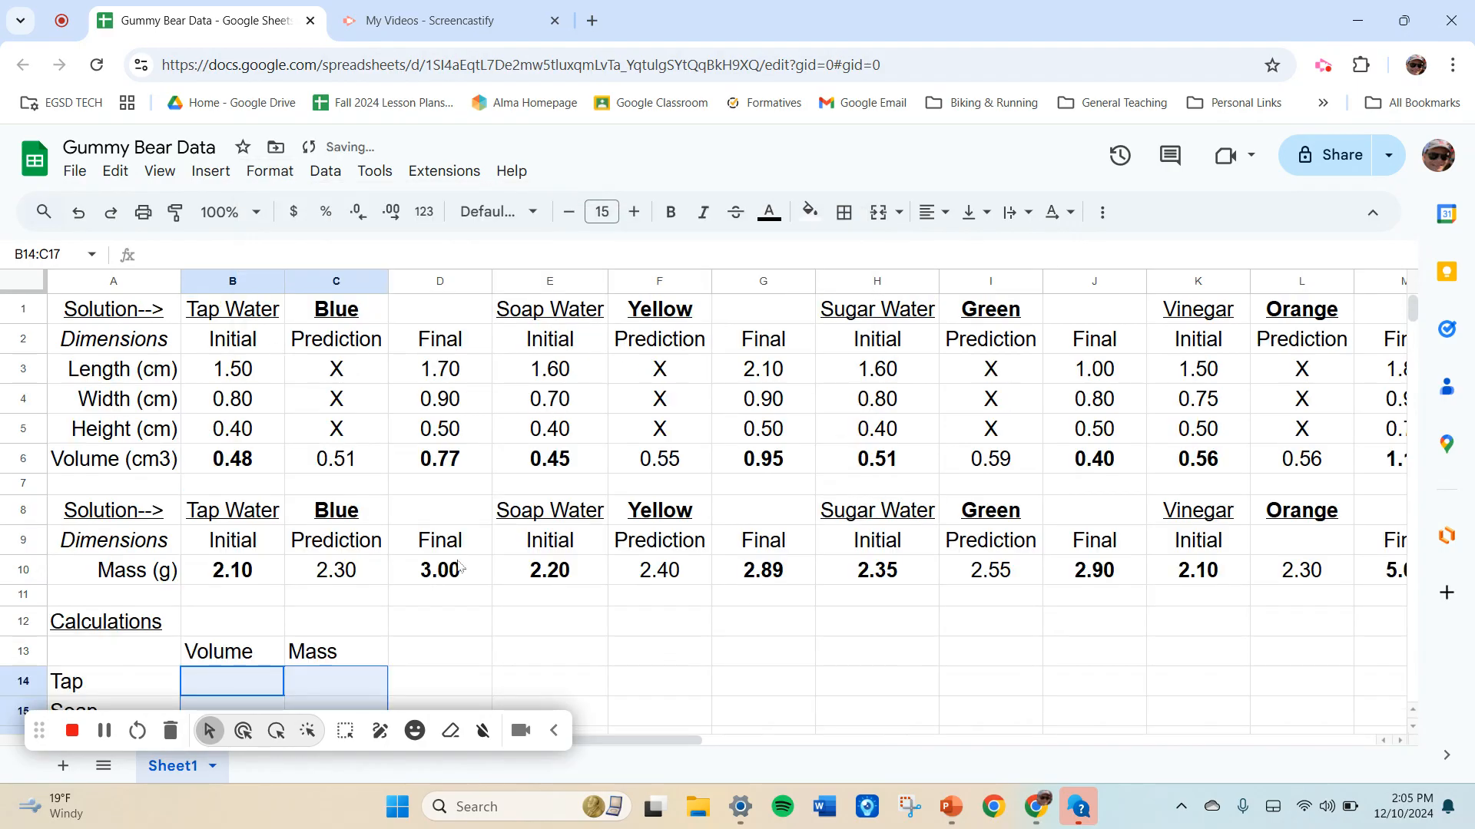
left_click(275, 730)
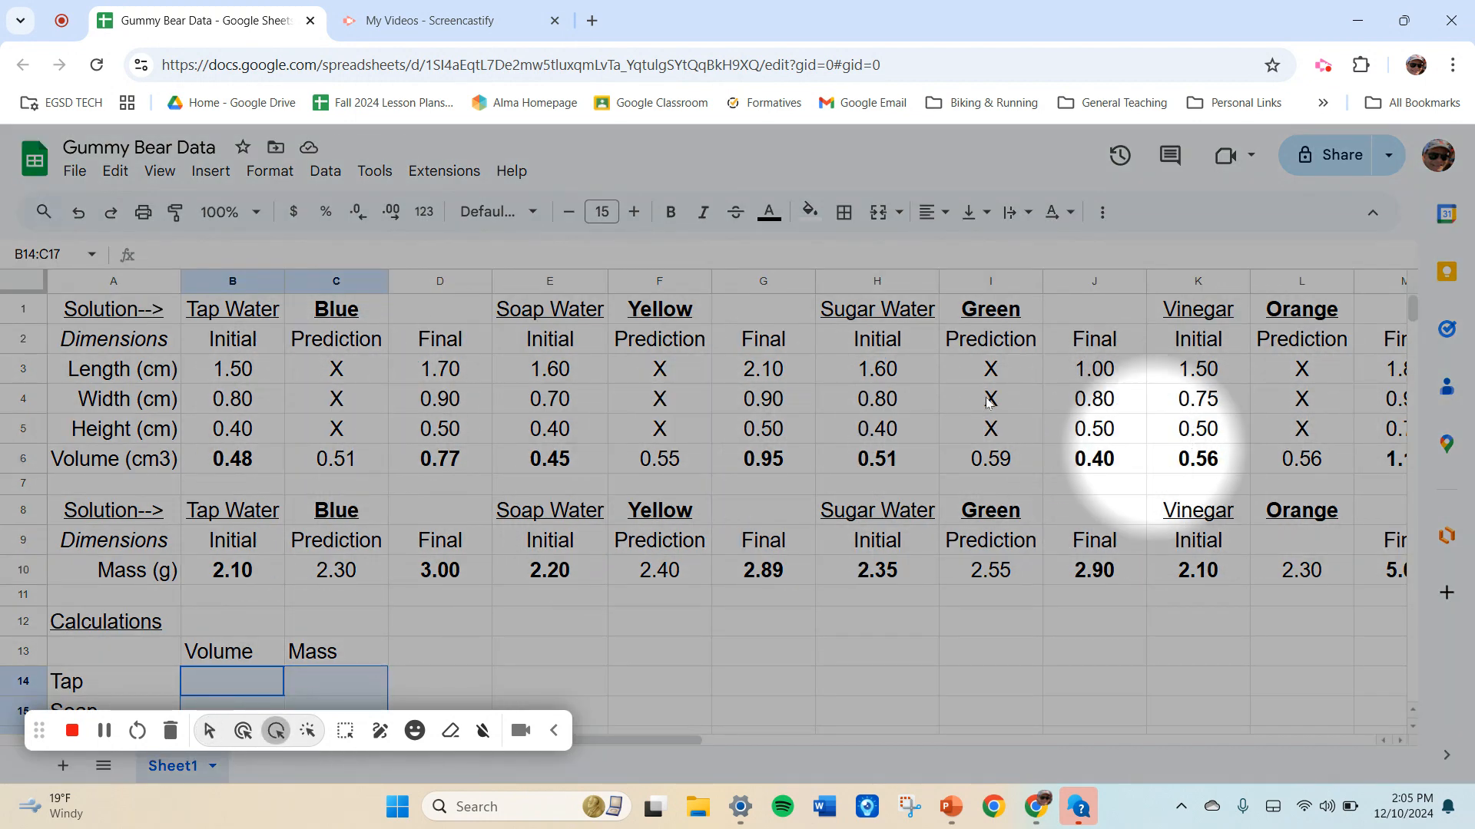
scroll(595, 476, "down", 3)
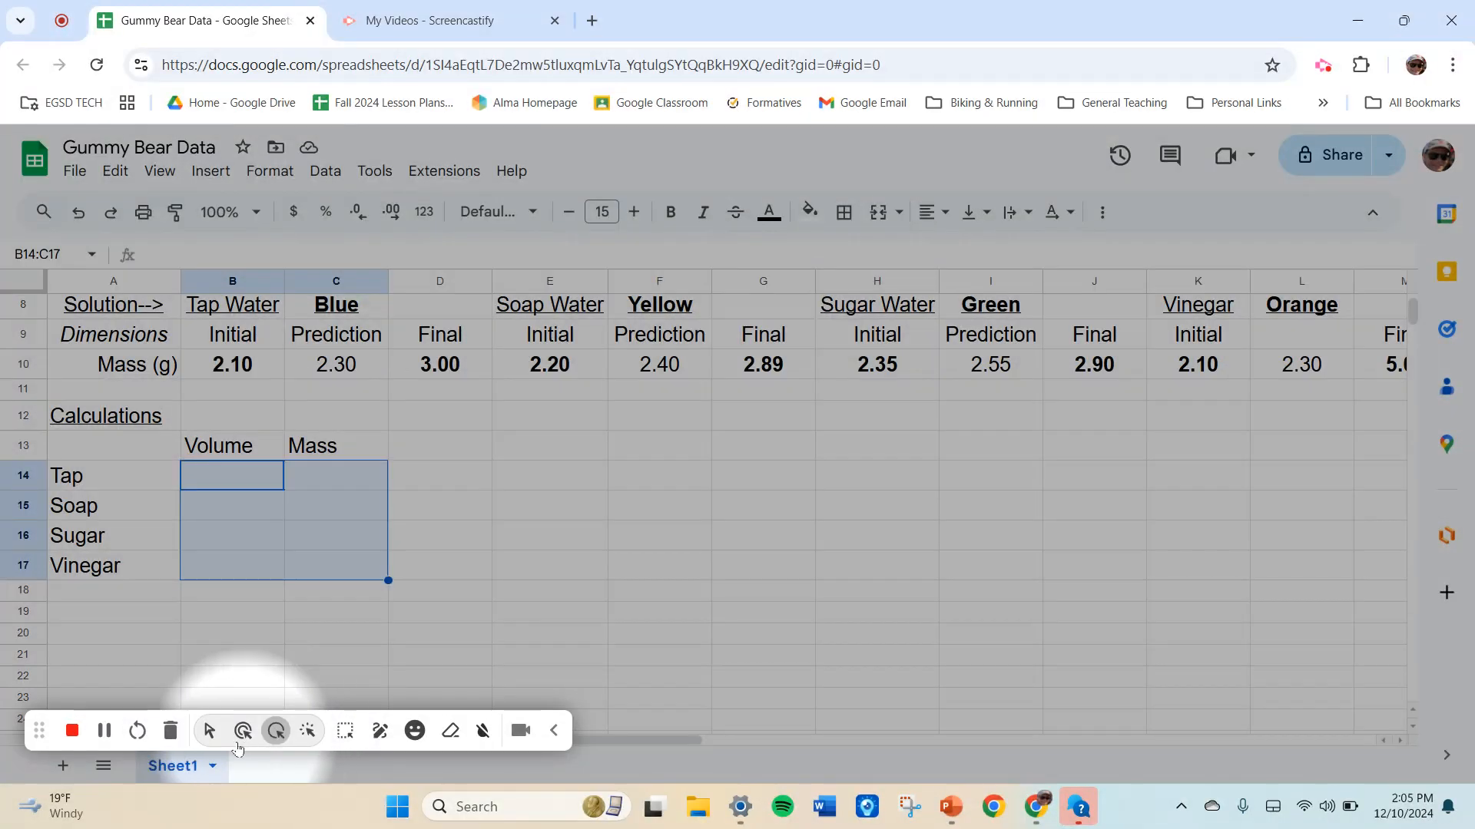
left_click(207, 731)
scroll(465, 641, "up", 2)
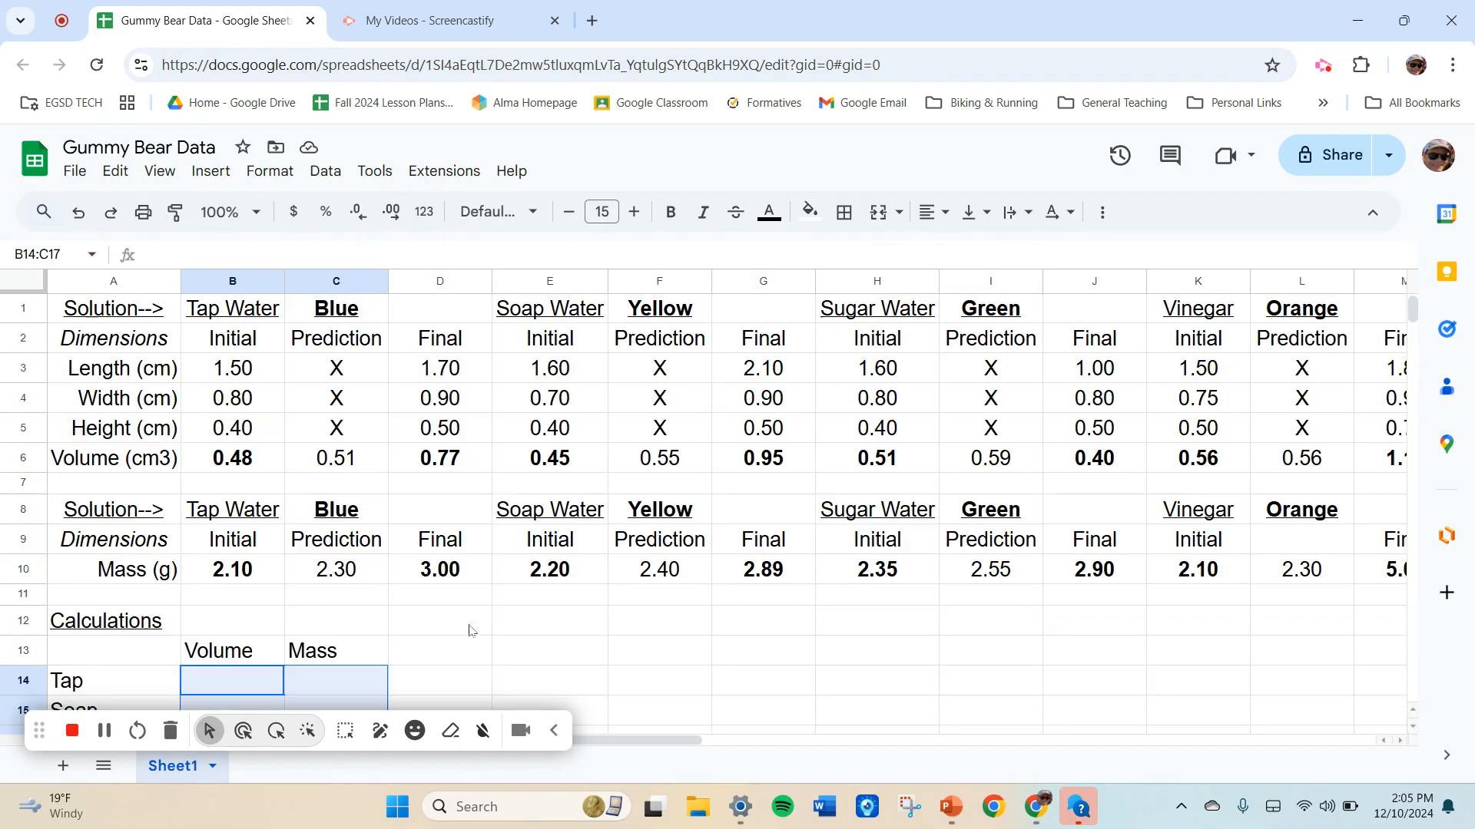
scroll(403, 673, "down", 2)
left_click(377, 592)
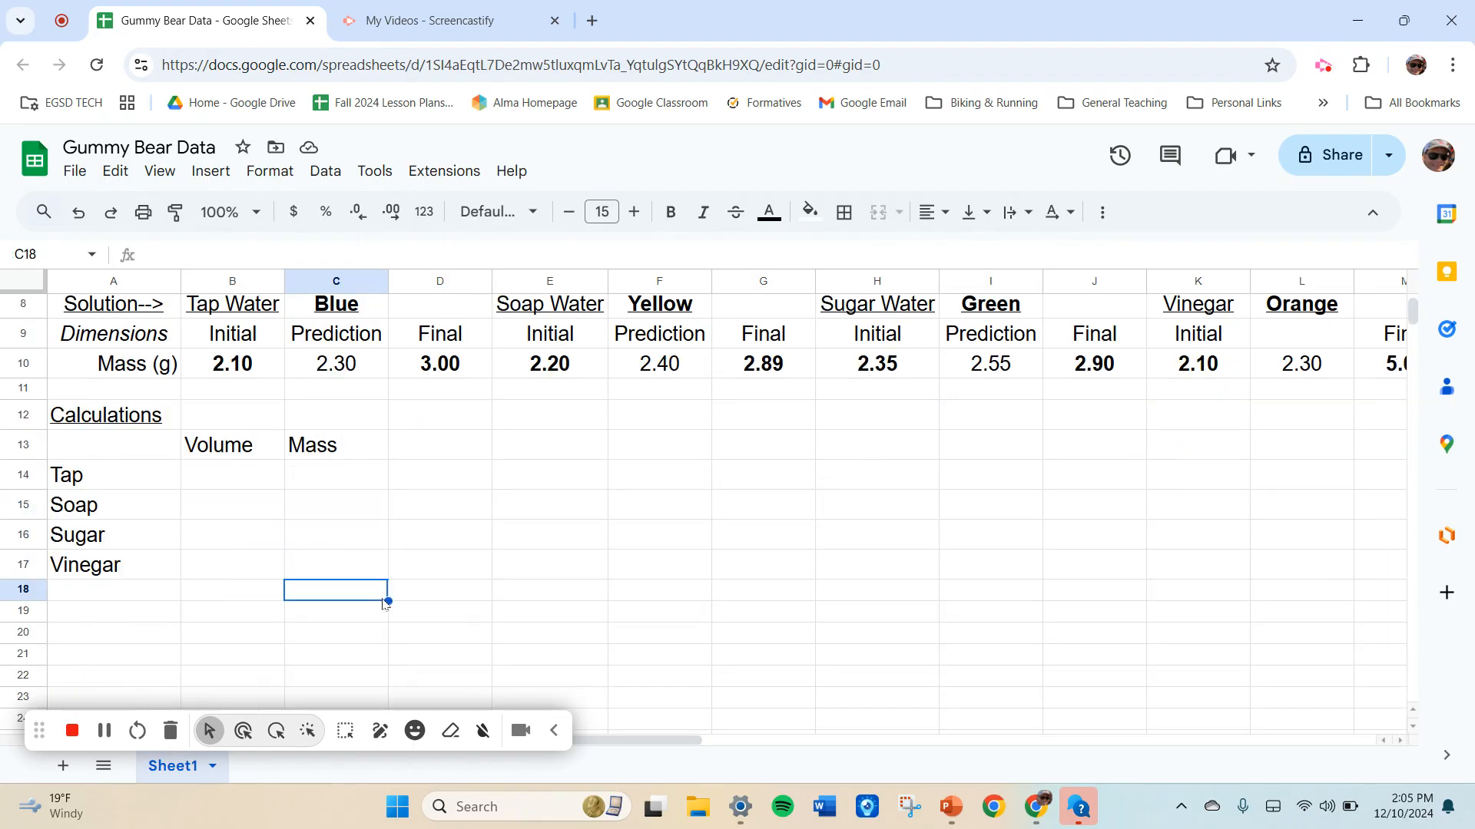
scroll(1416, 309, "up", 3)
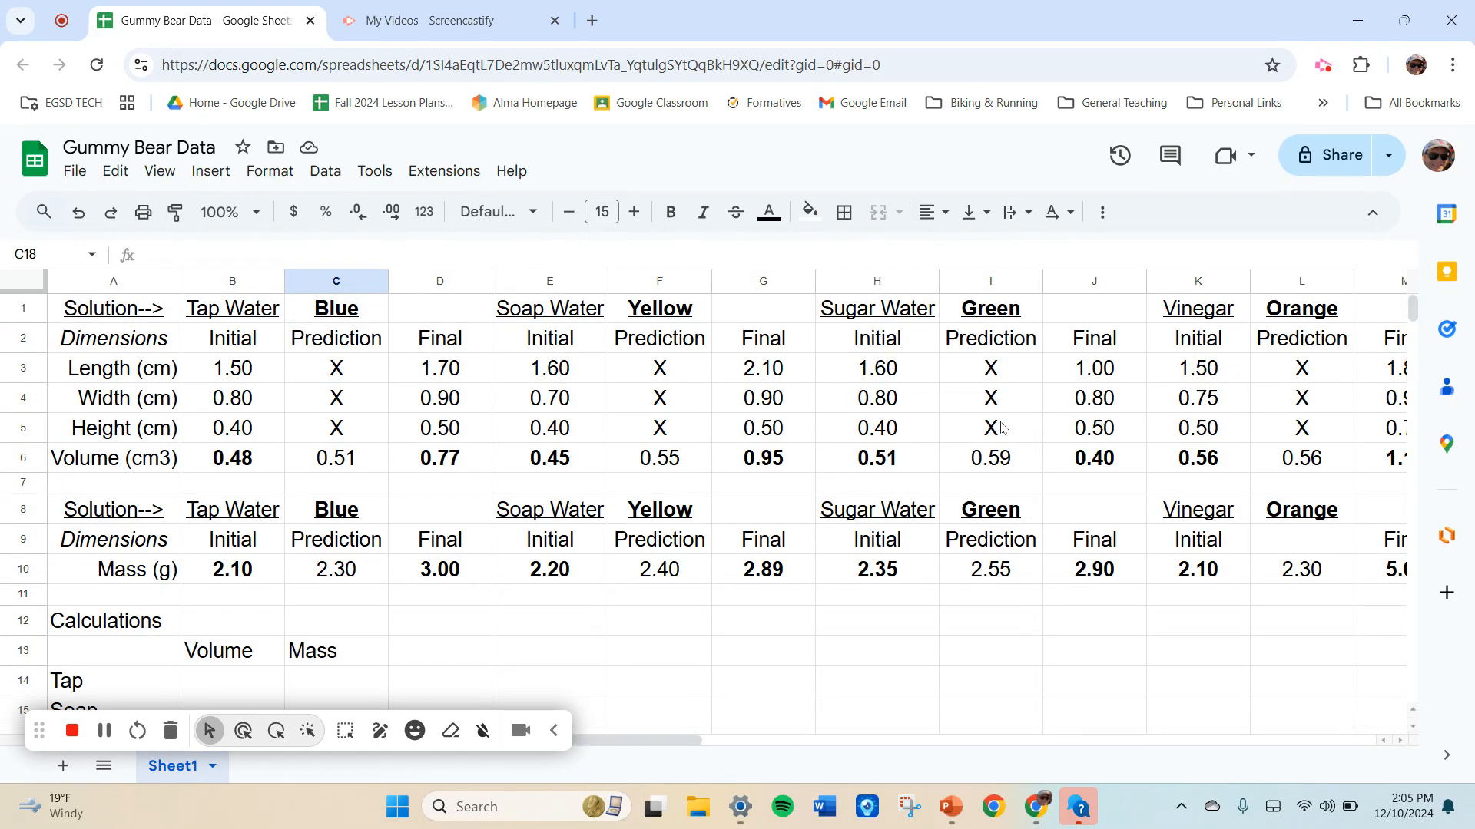
Calculate the tap water volume's percent change in B14 with the formula =(D6-B6)/B6.
left_click(228, 682)
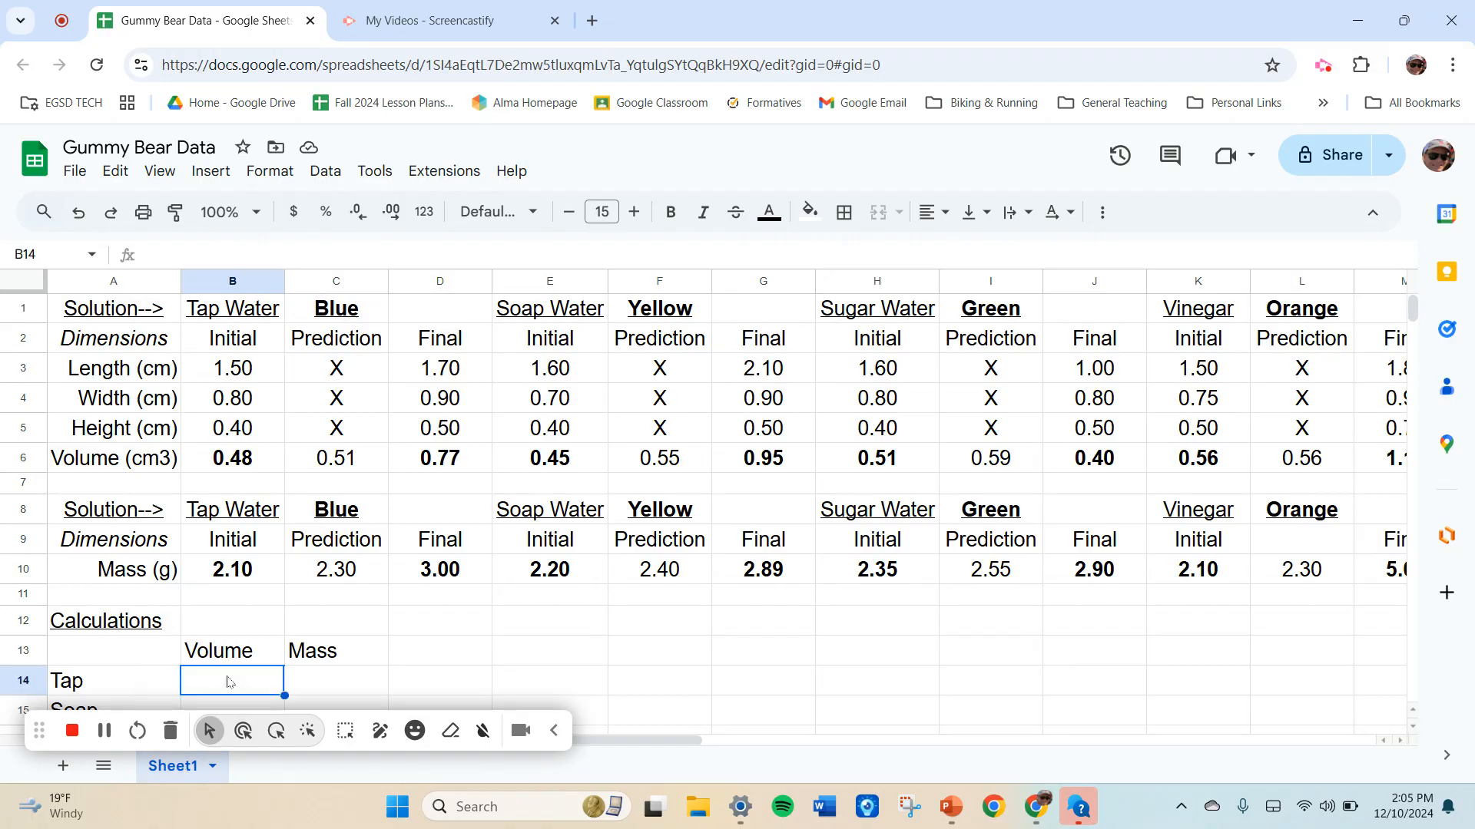
left_click(91, 684)
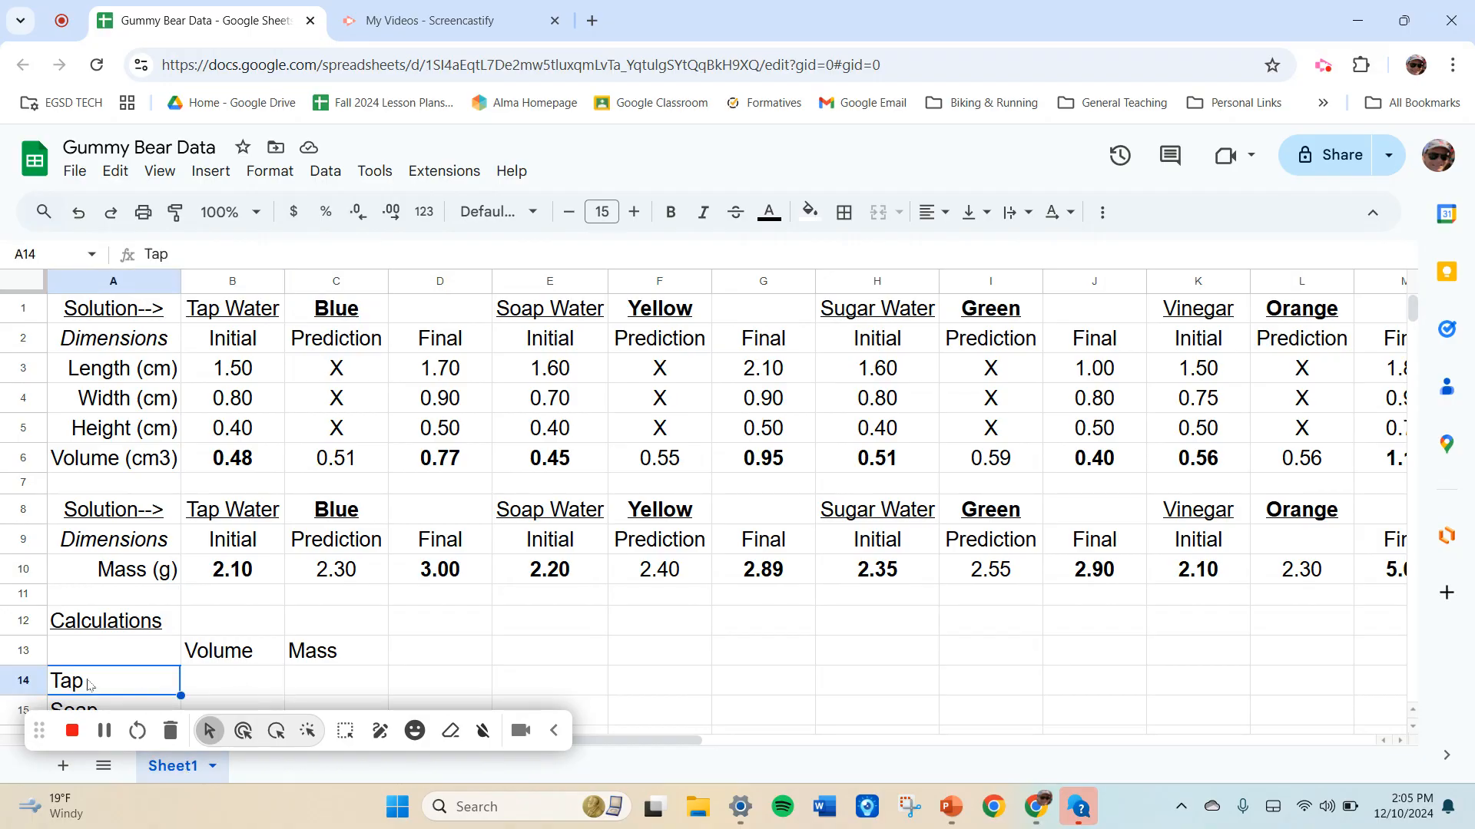
left_click(234, 684)
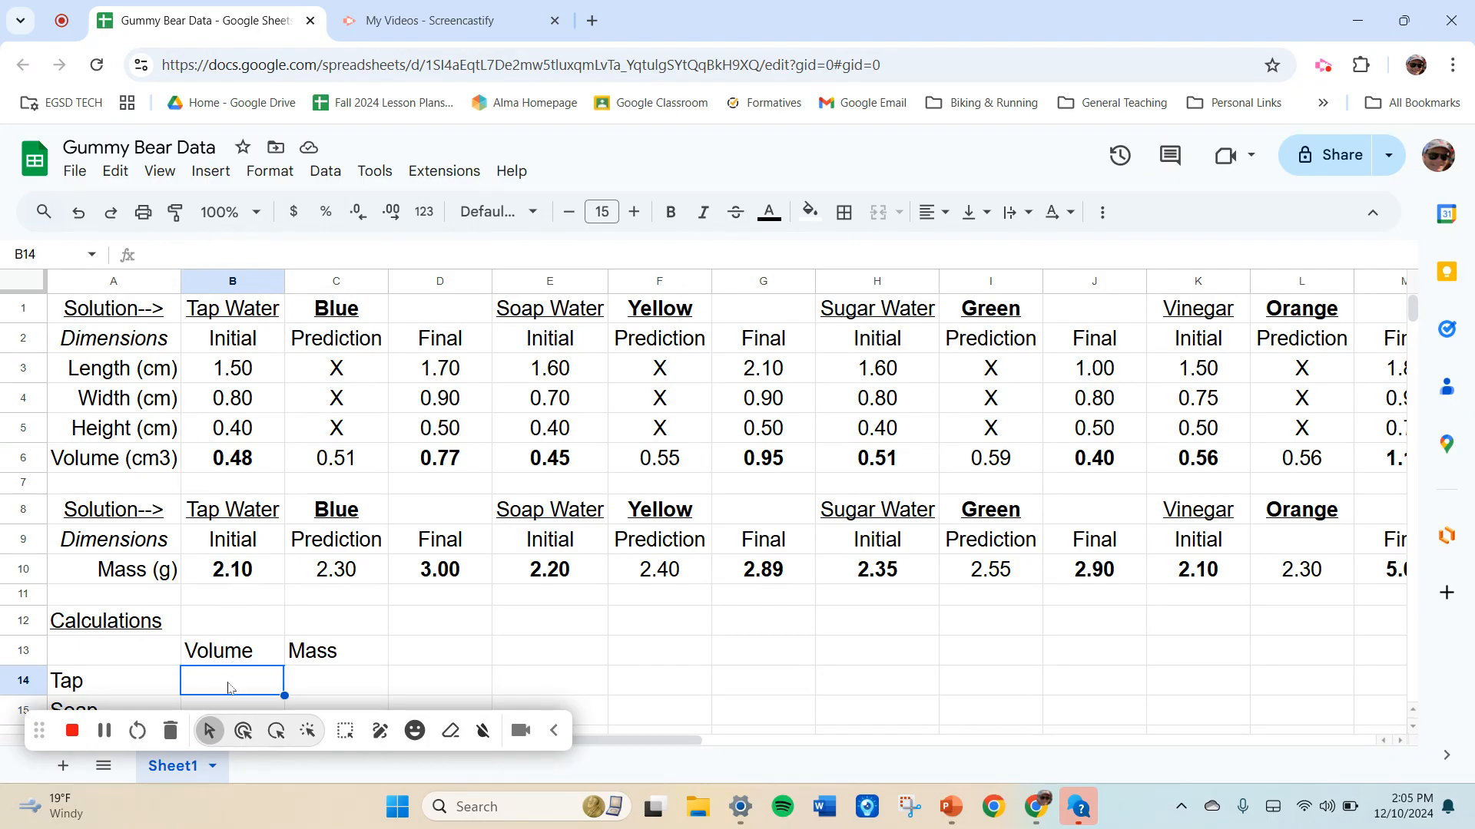
type("=(")
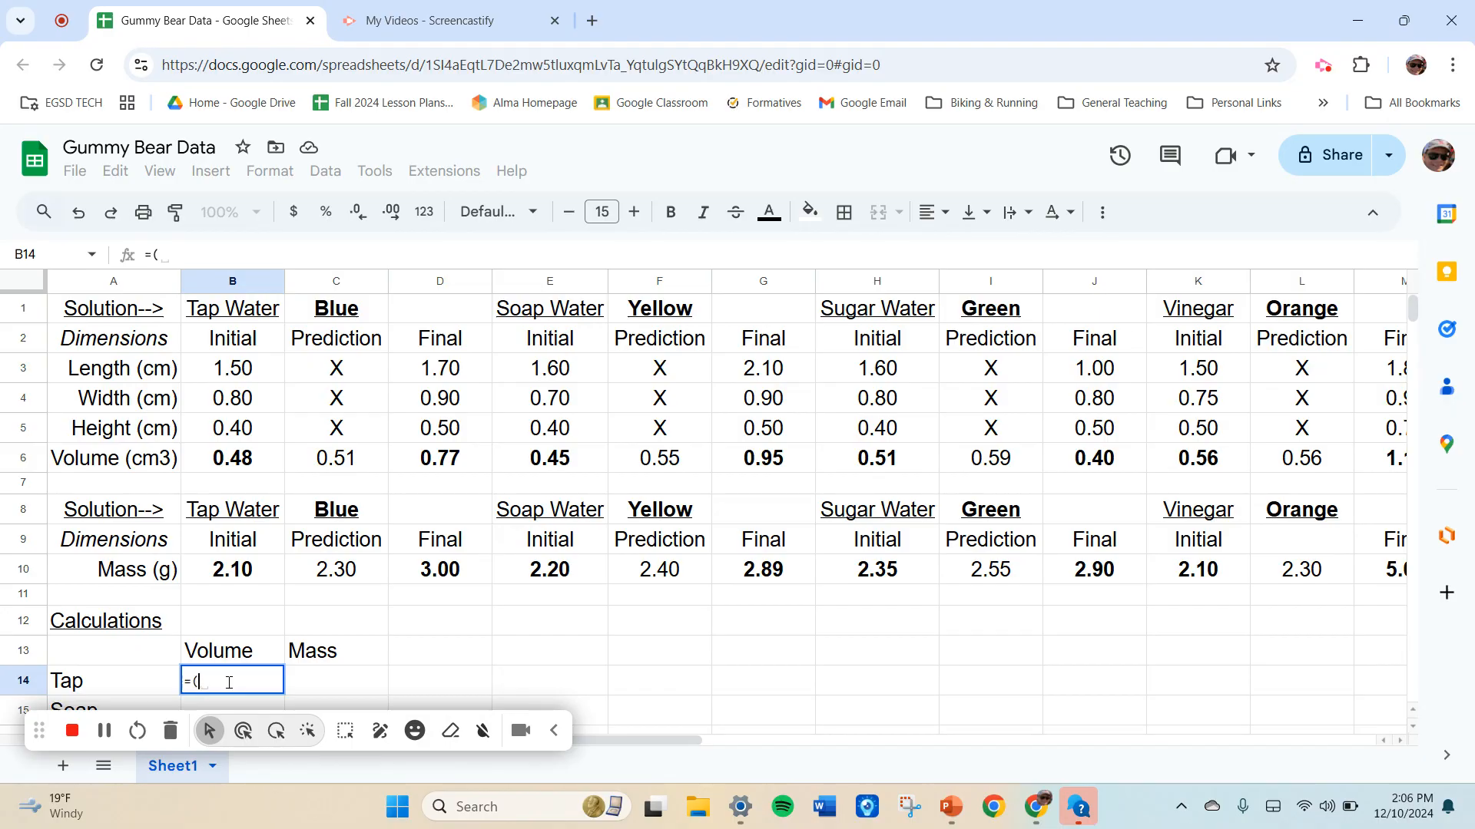
left_click(447, 464)
type("-")
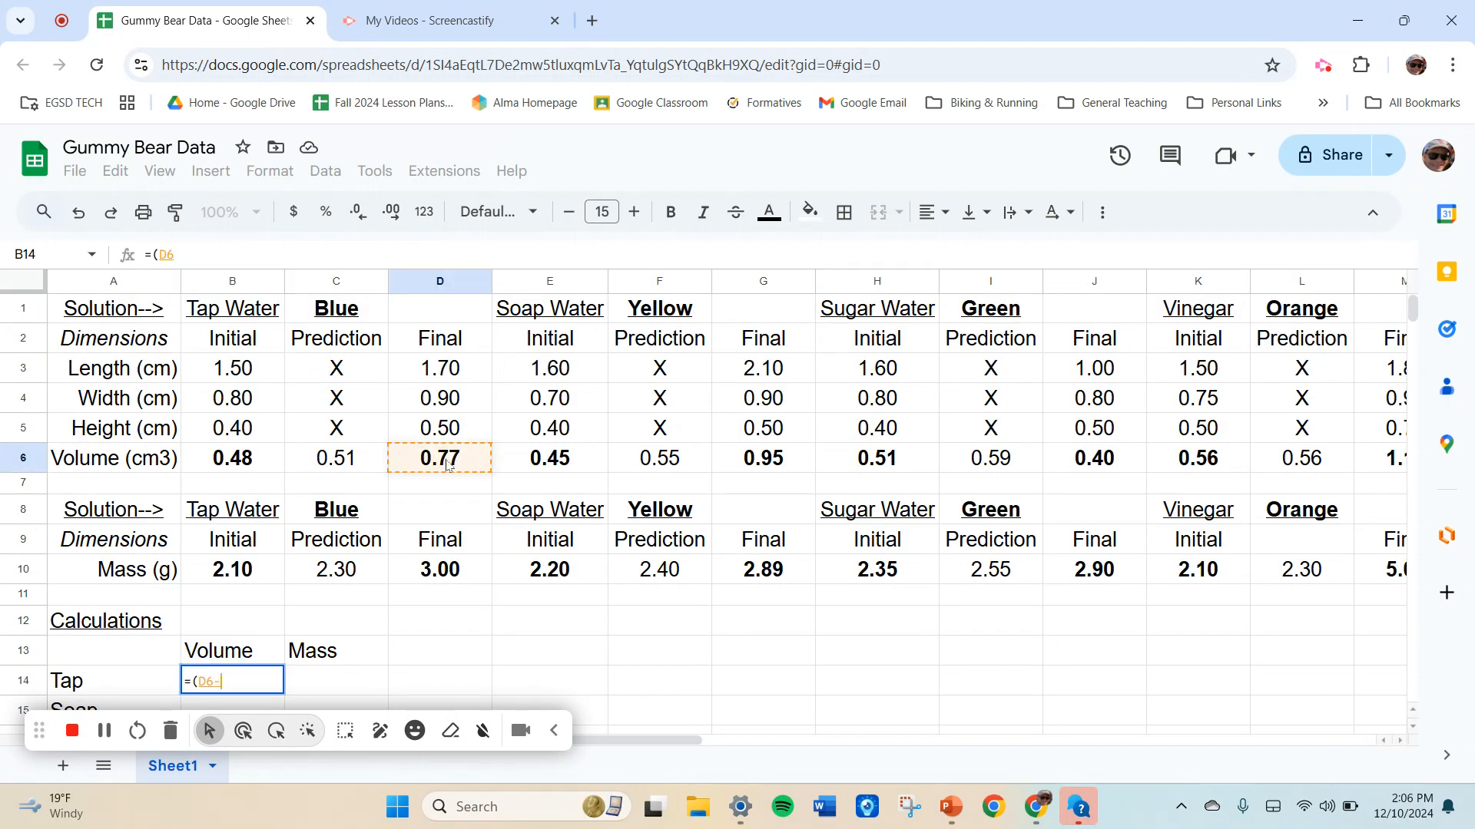
left_click(265, 461)
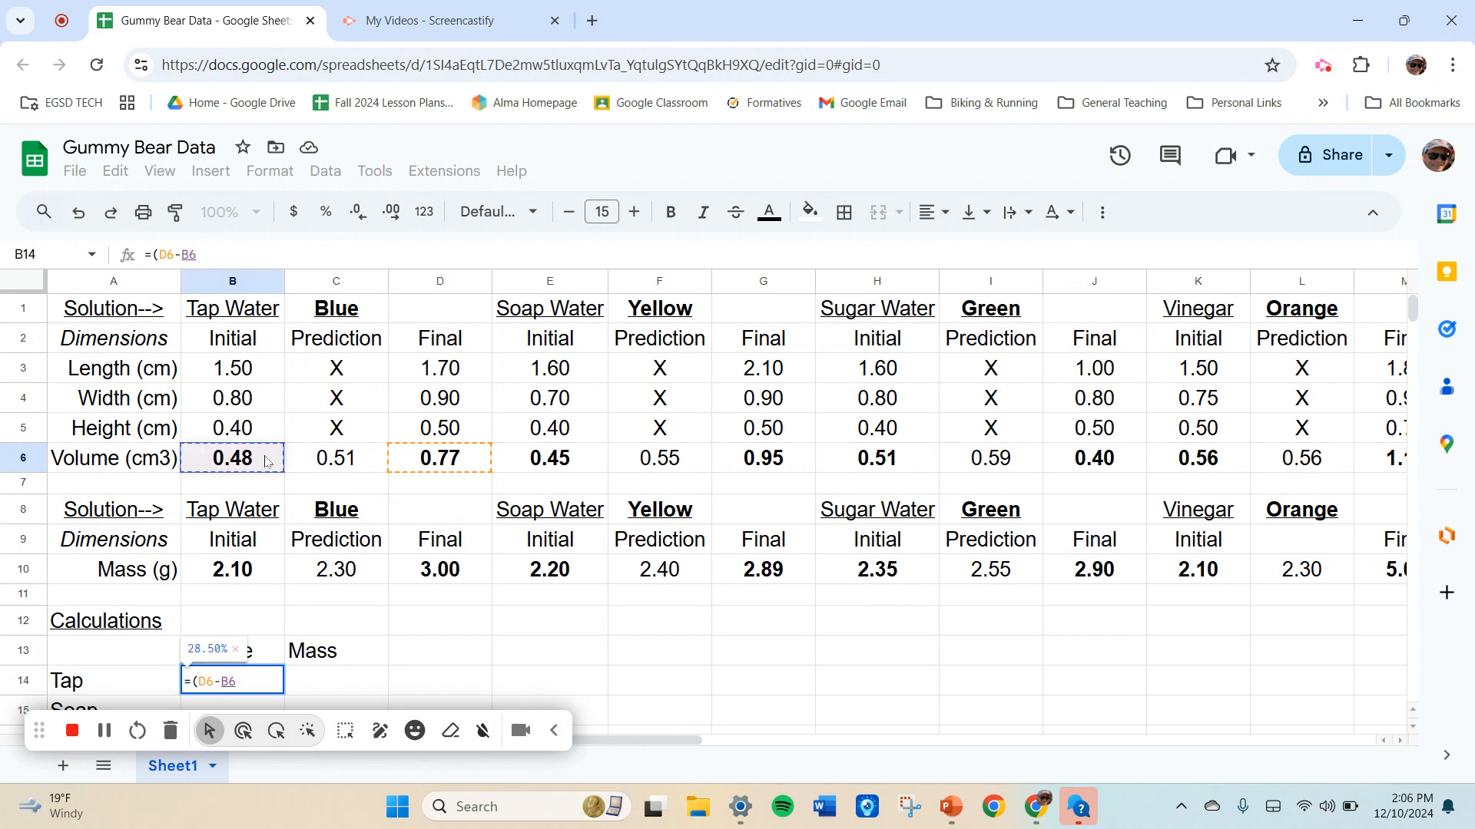
type(")")
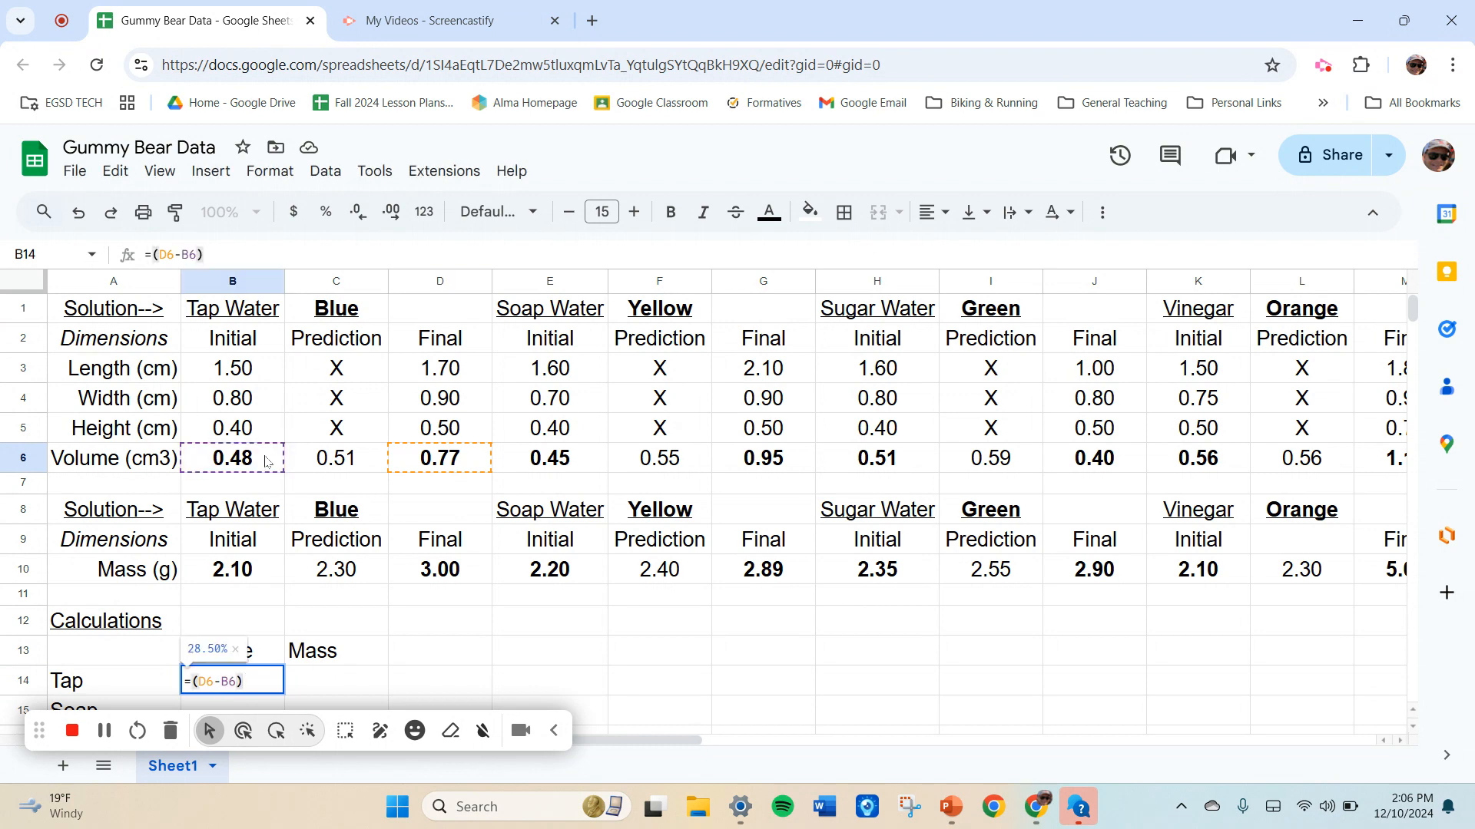
type("/")
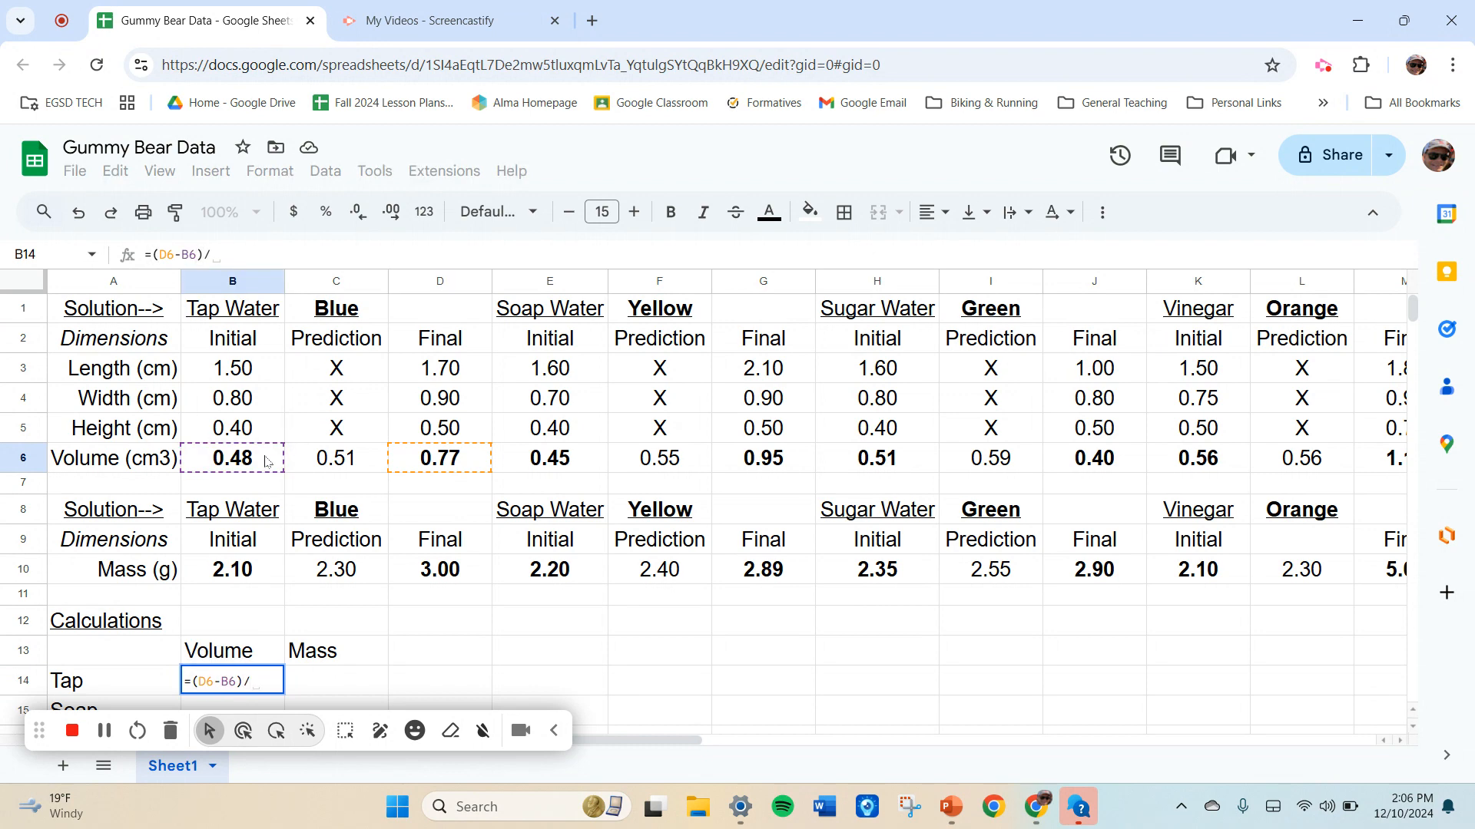
left_click(265, 461)
key("Return")
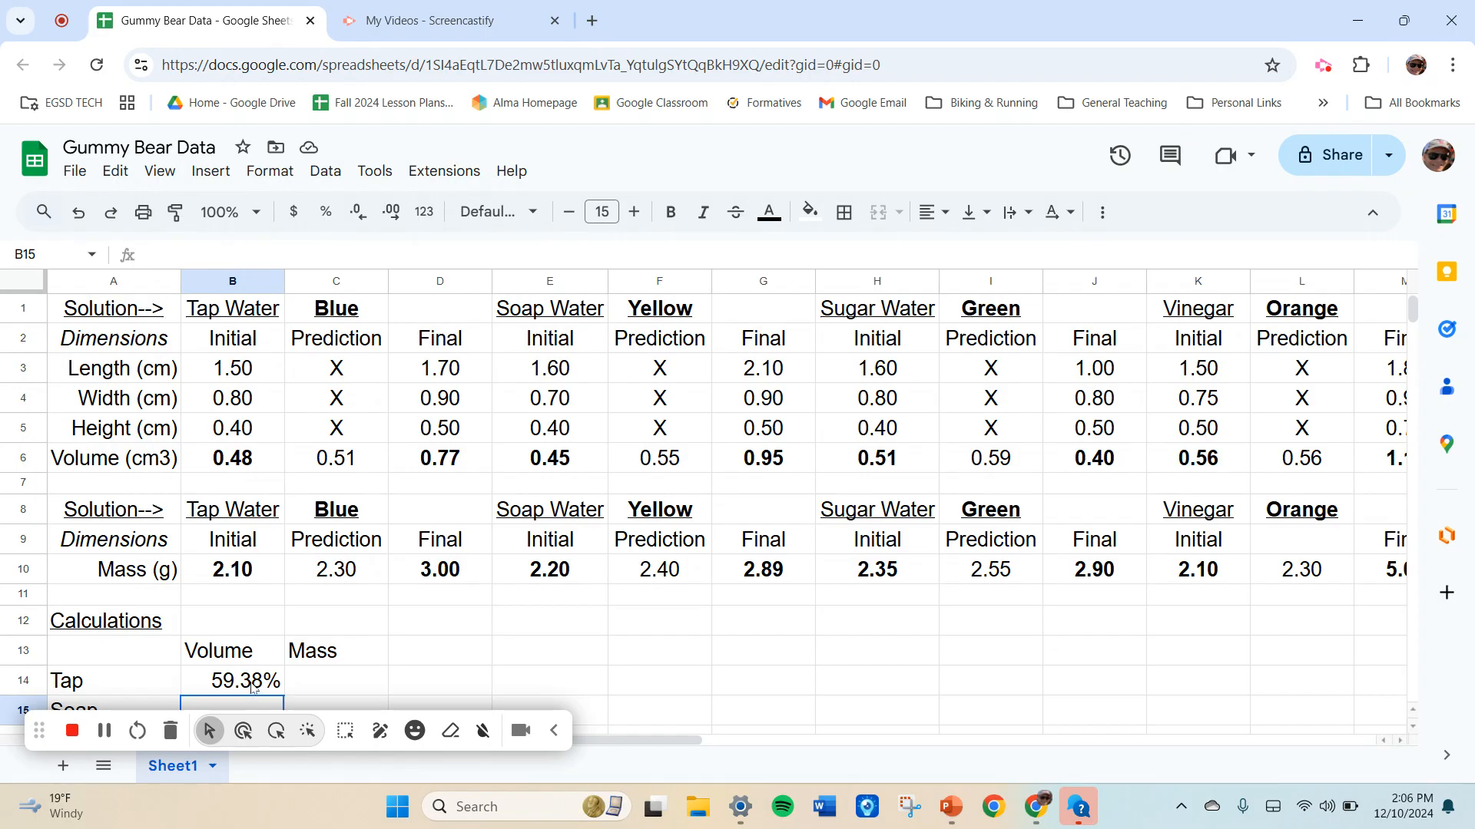
Calculate the tap water mass's percent change in C14 with the formula =(D10-B10)/B10.
left_click(323, 686)
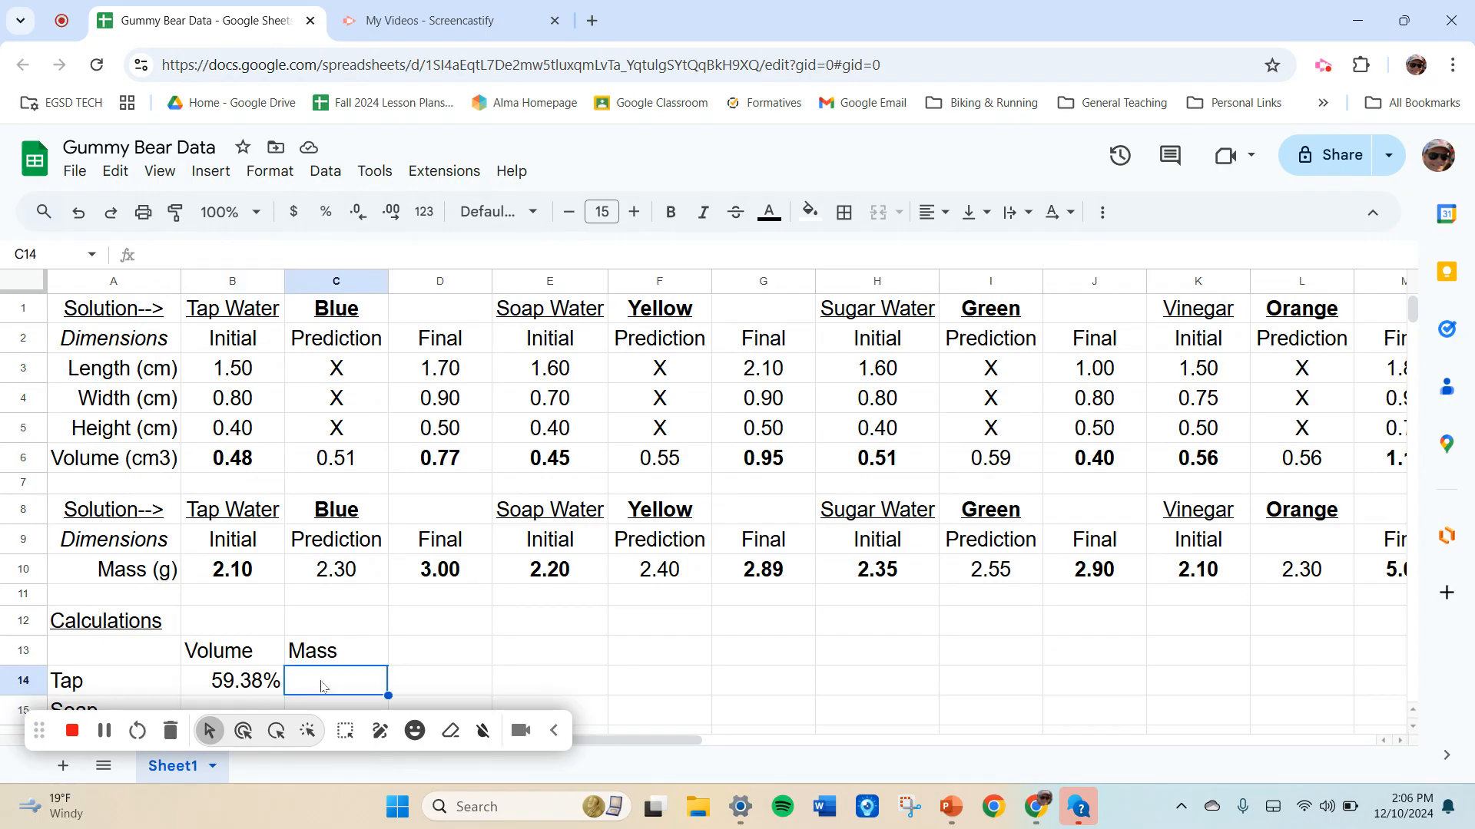
type("=(")
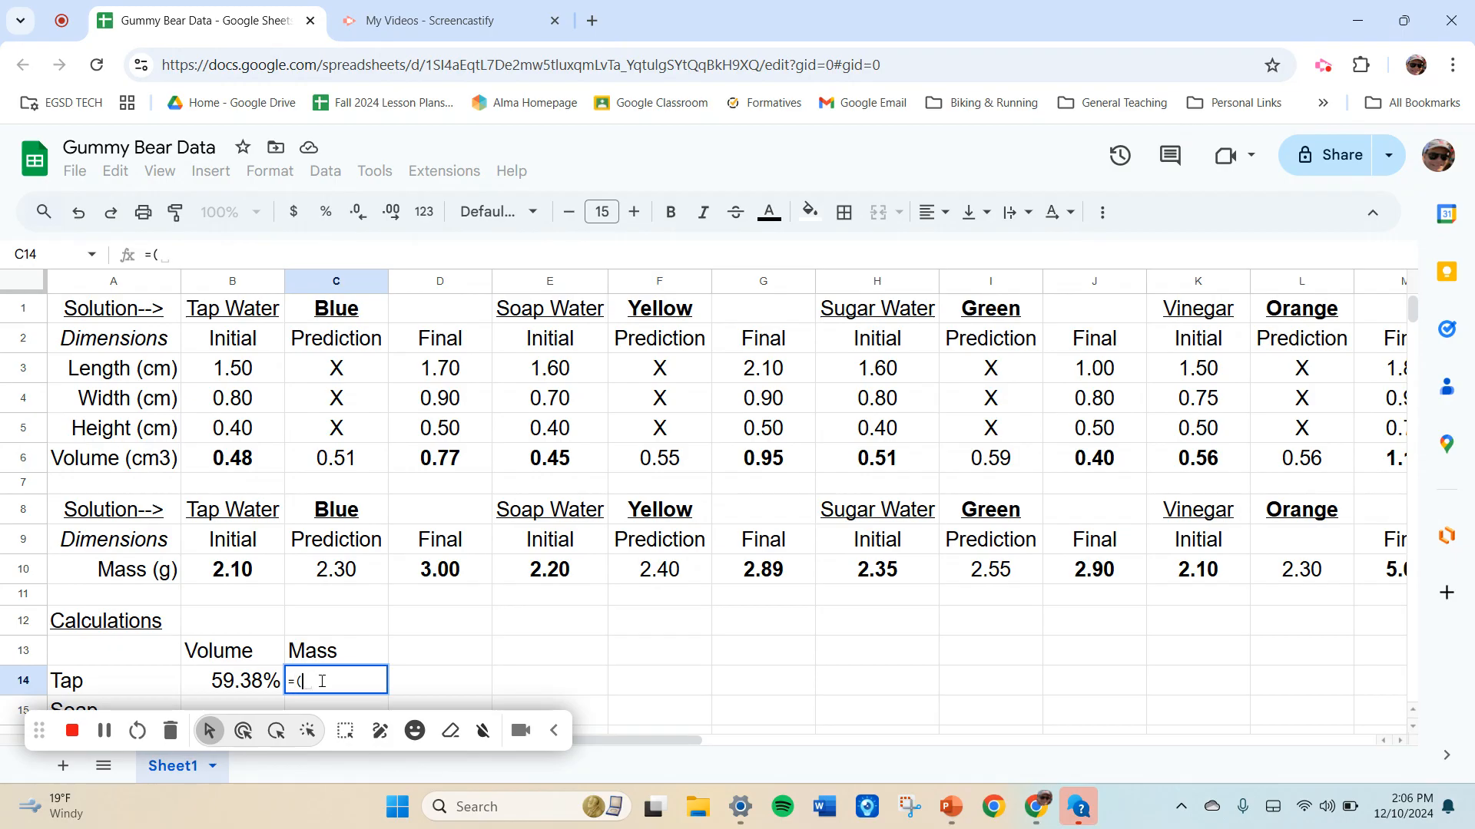
left_click(430, 578)
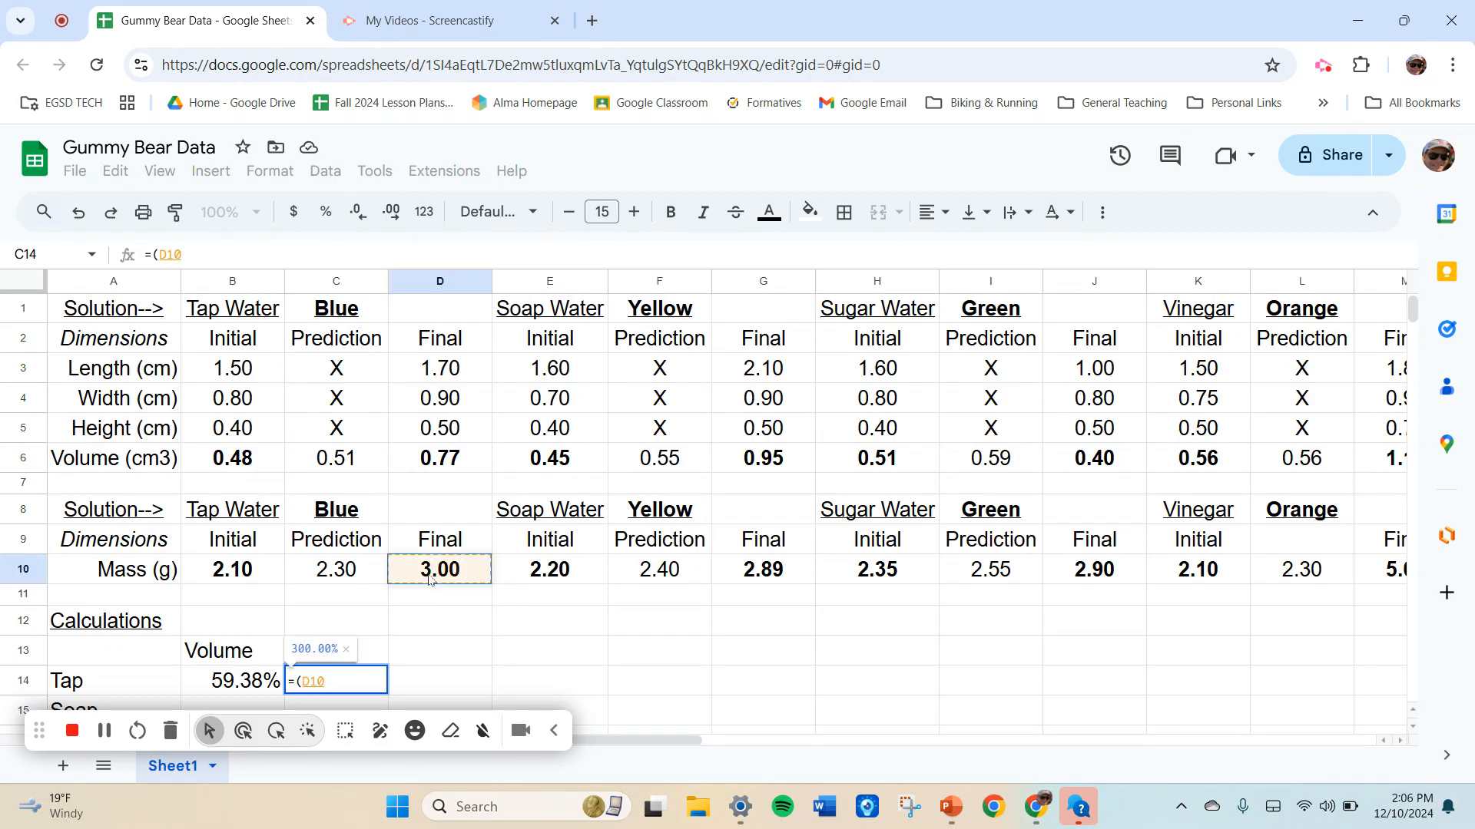
type("-")
left_click(247, 576)
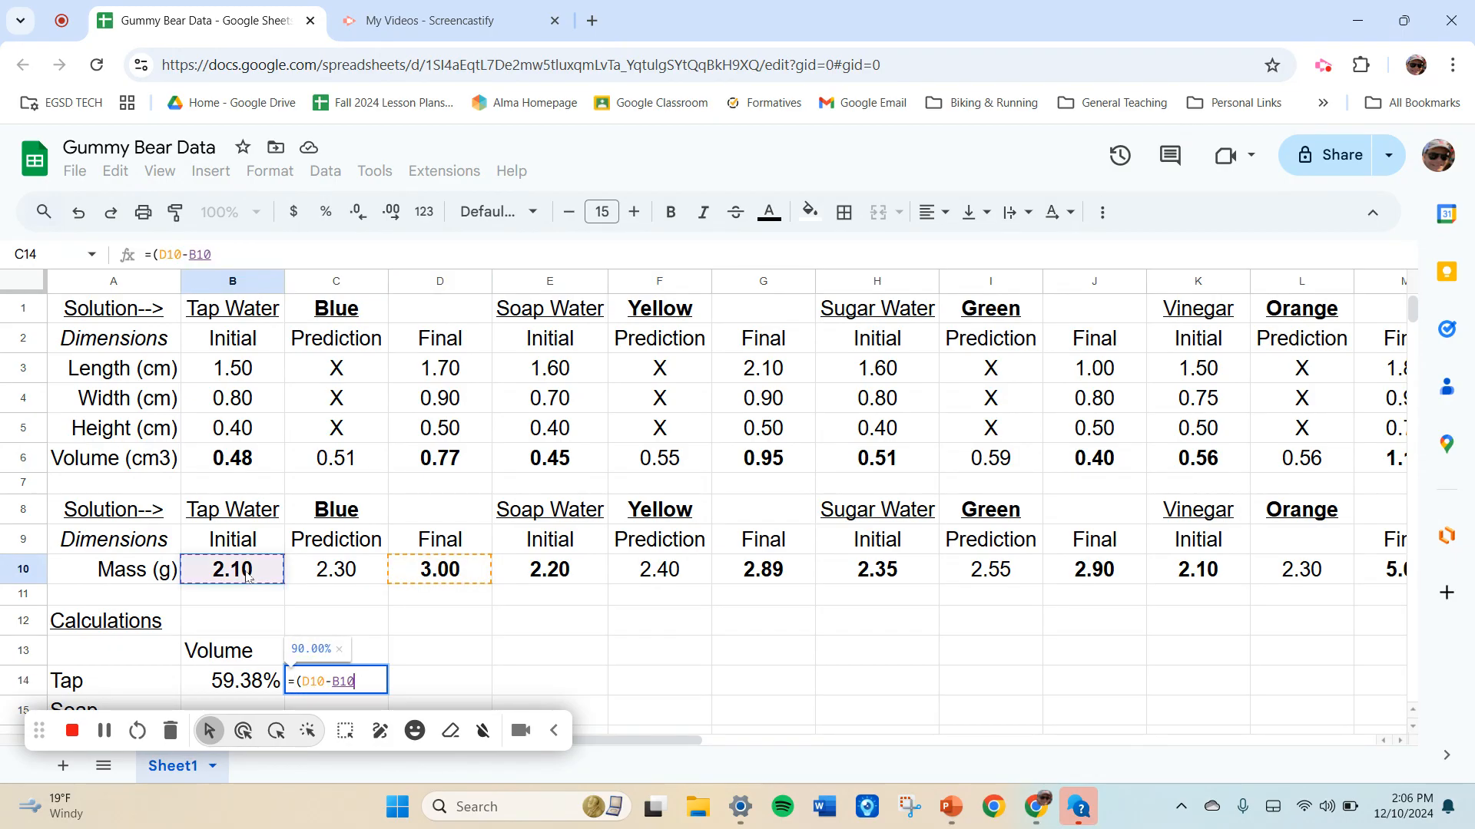
type(")")
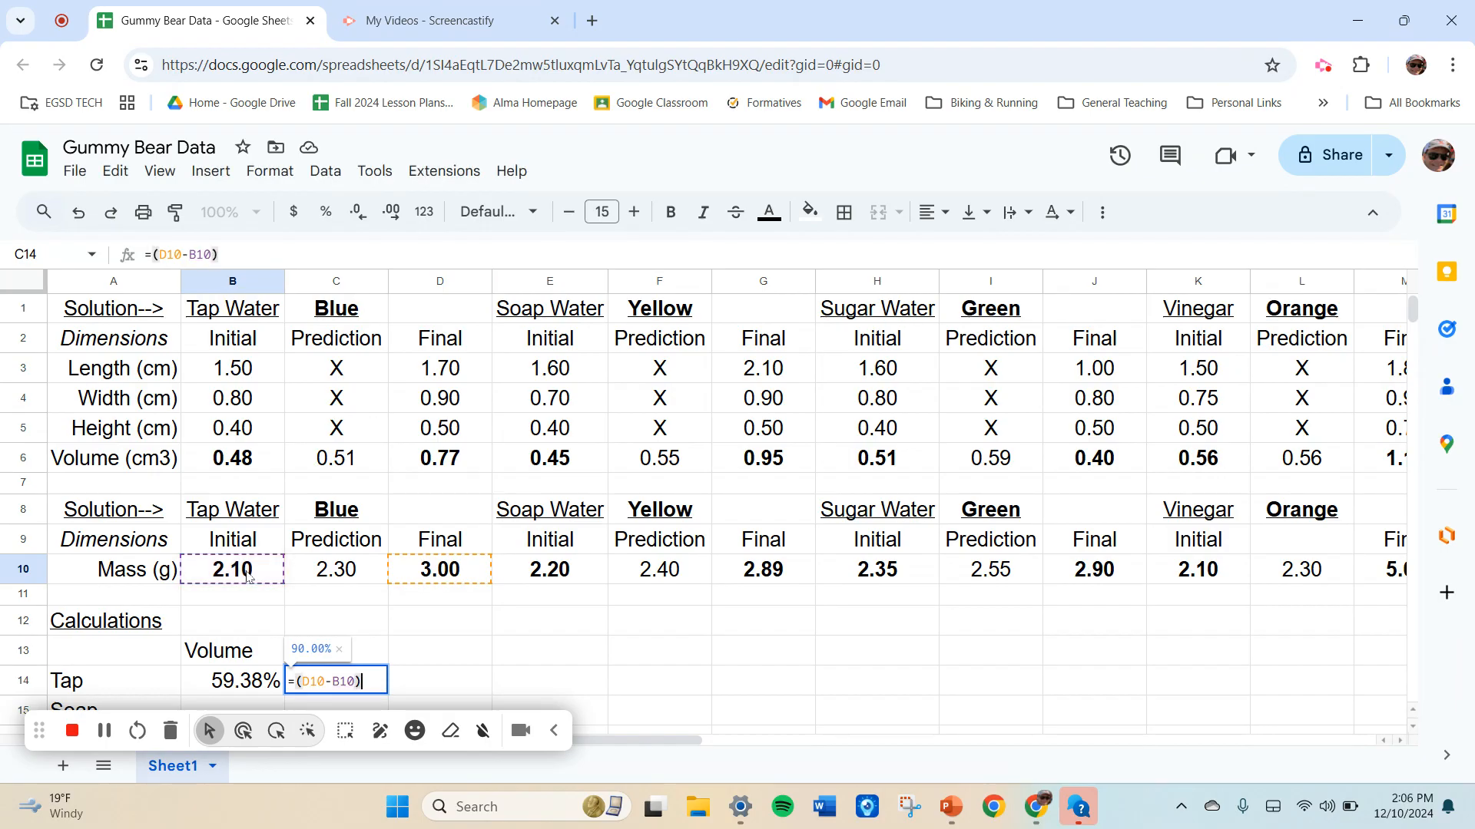
type("/")
left_click(247, 576)
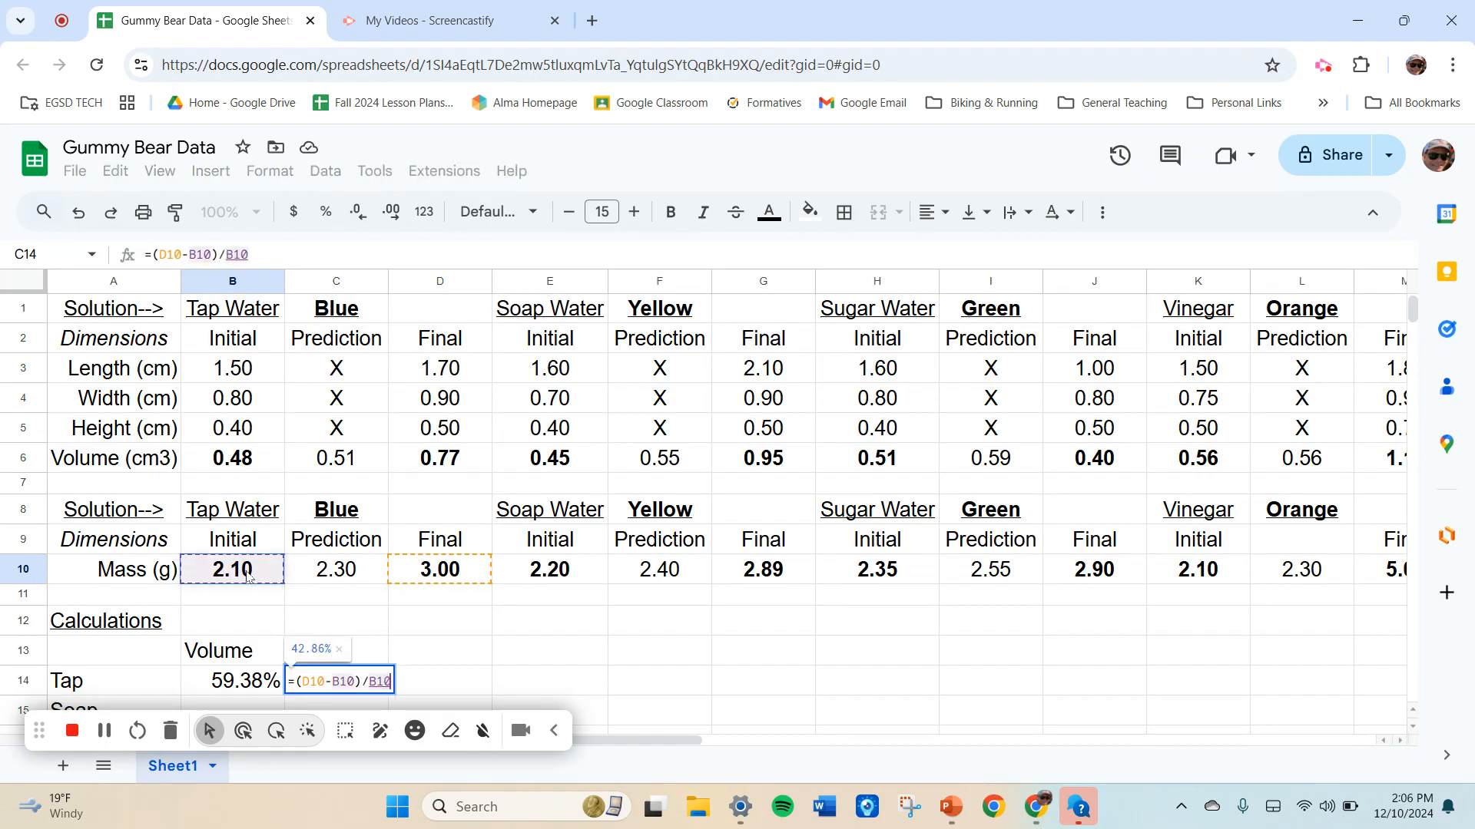
key("Return")
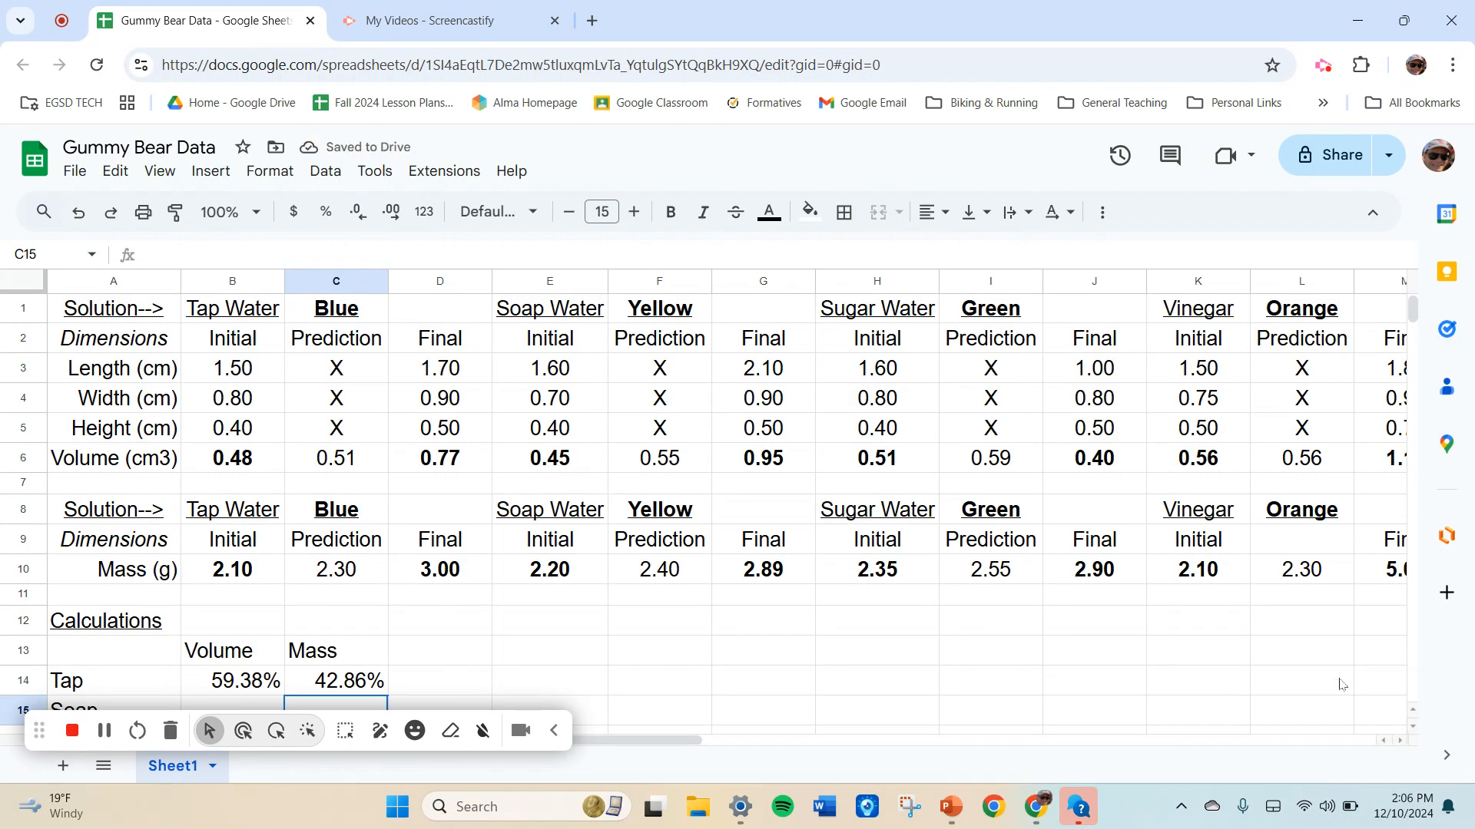
Try to enter the soap water volume's percent-change formula in B15 as =G6-E6)/E6.
left_click_drag(1417, 713, 1415, 735)
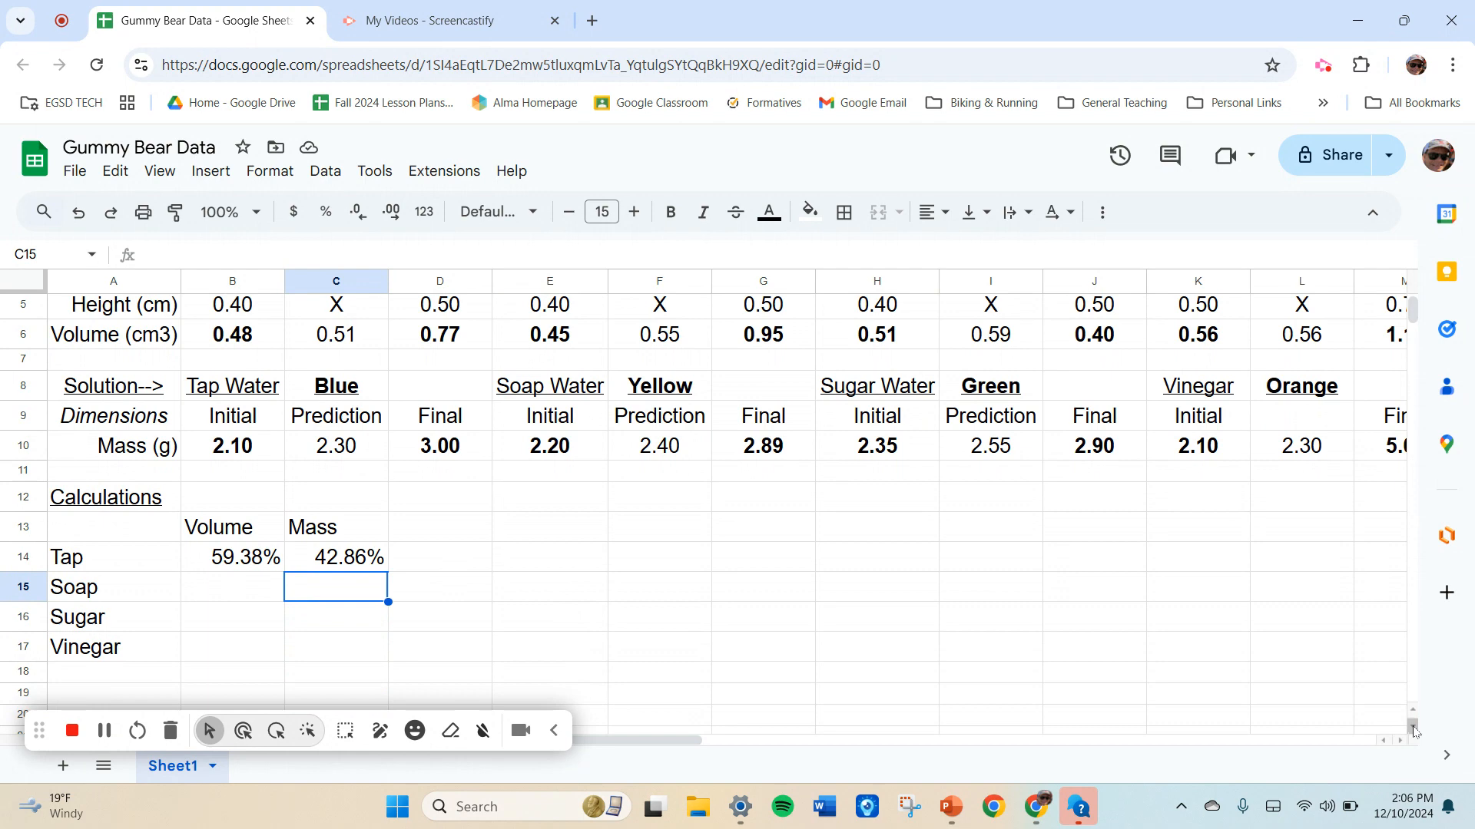
left_click(208, 590)
type("=")
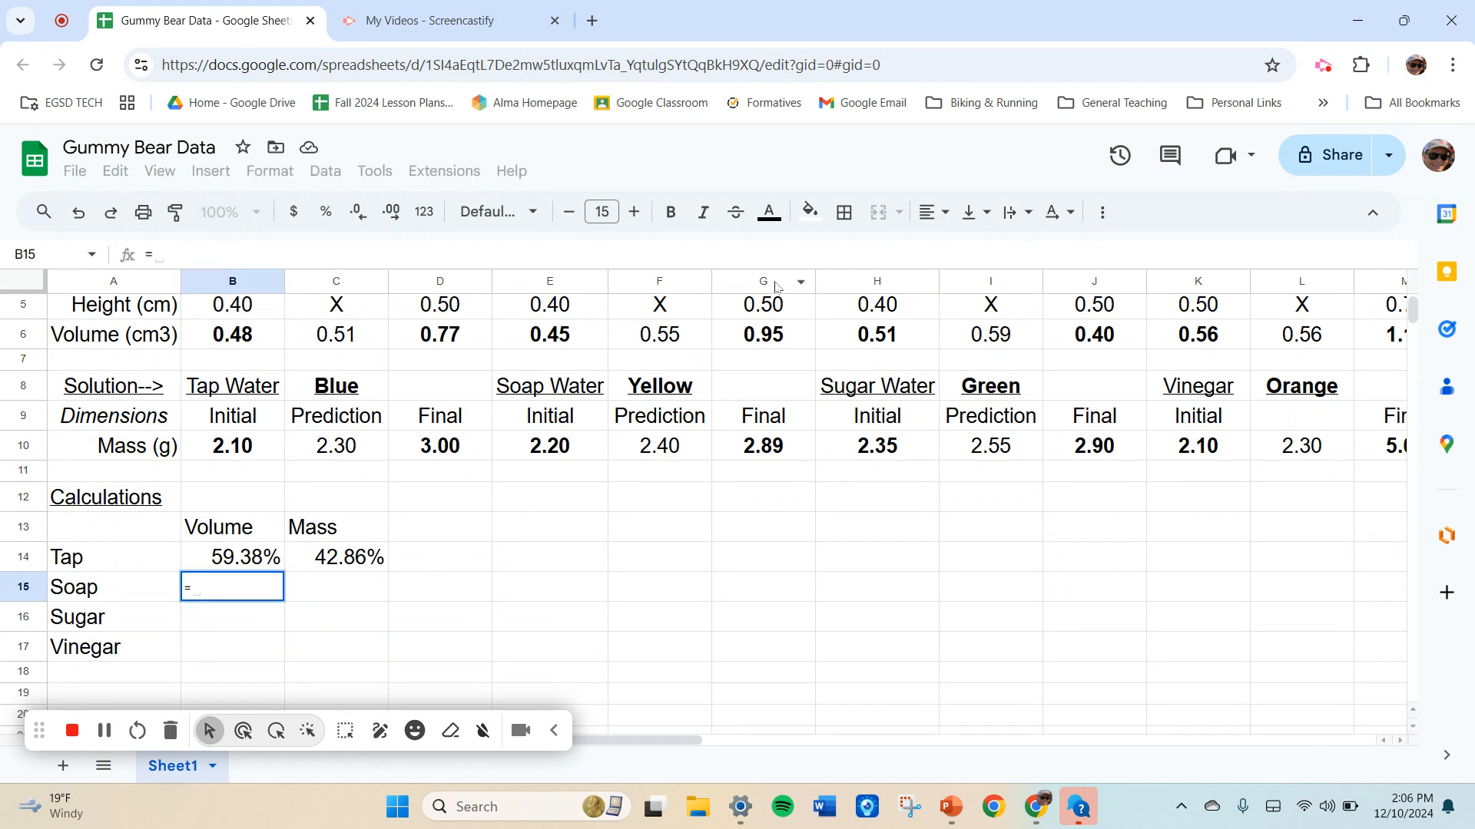
left_click(774, 343)
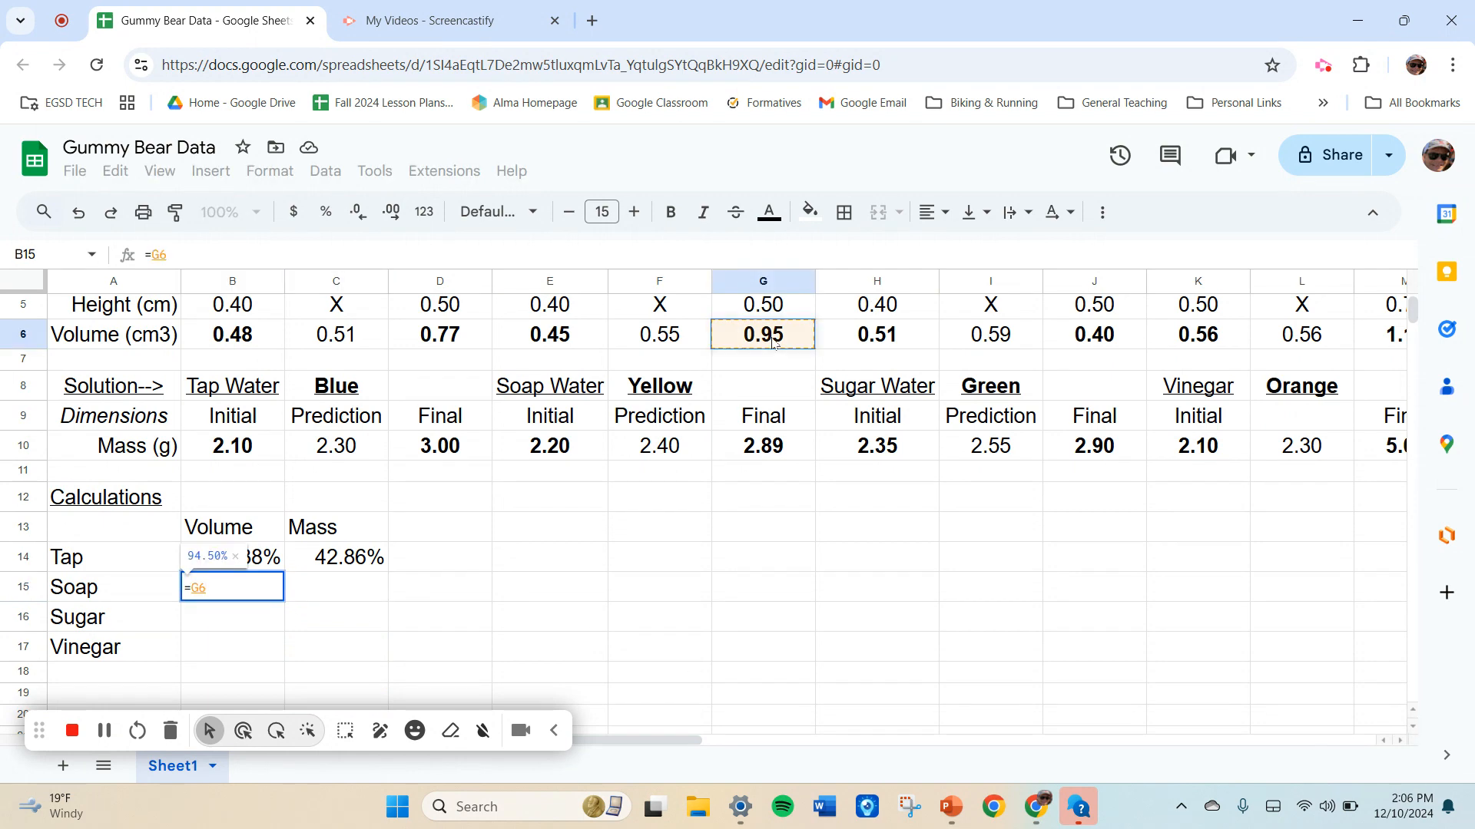
type("-")
left_click(687, 342)
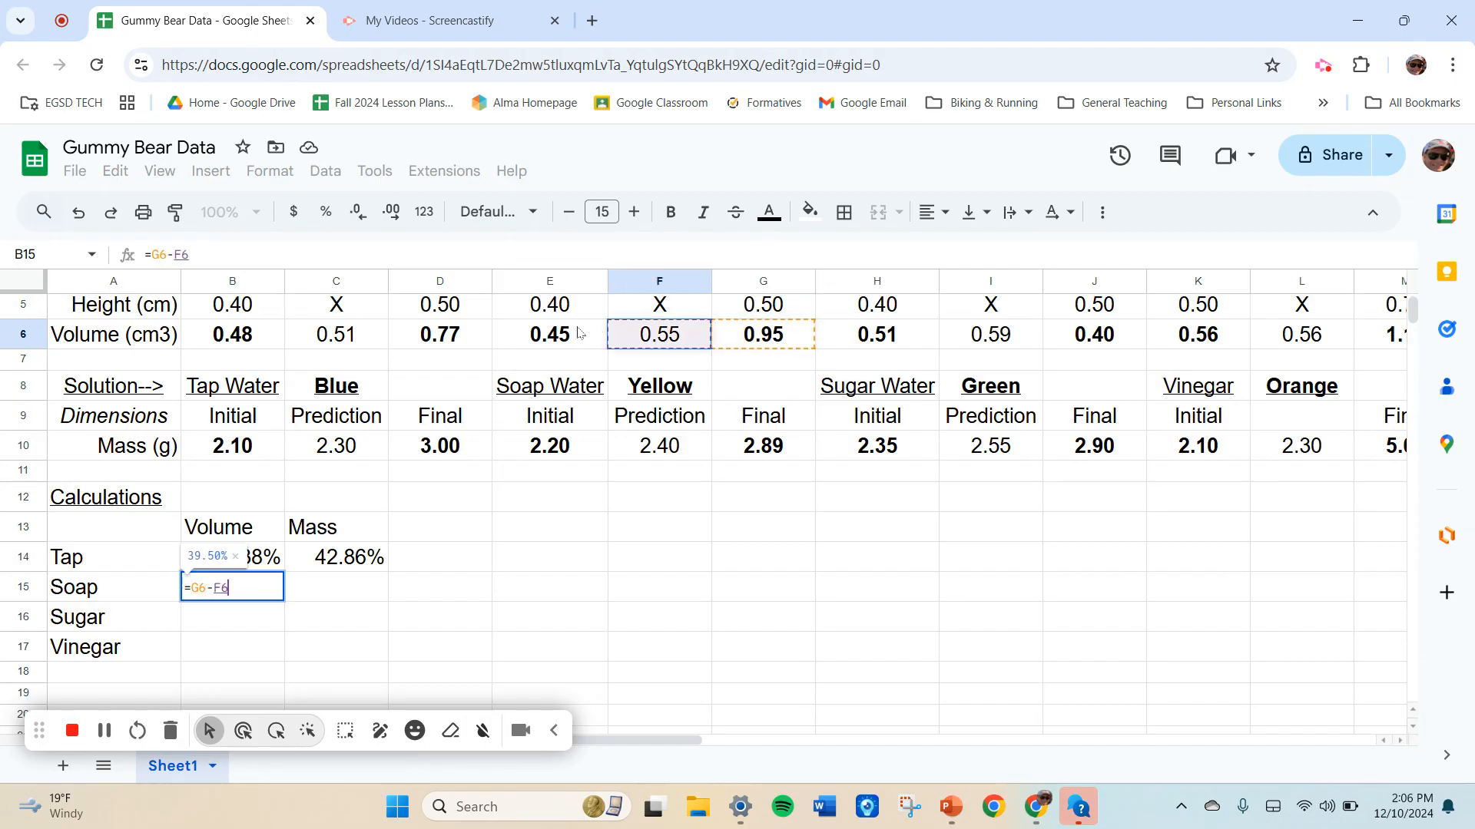
left_click(578, 334)
type(")")
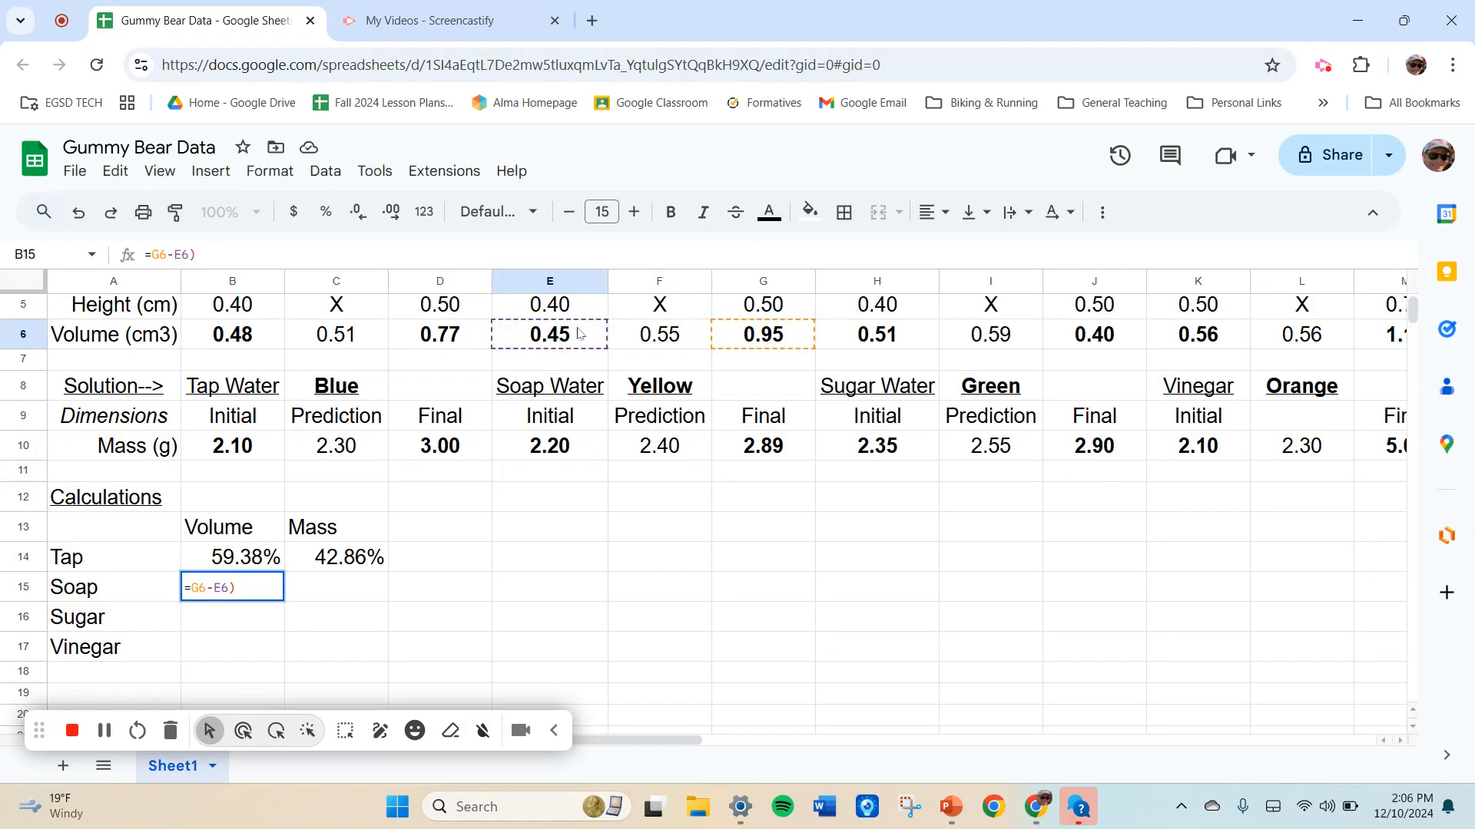
type("/")
left_click(578, 334)
key("Return")
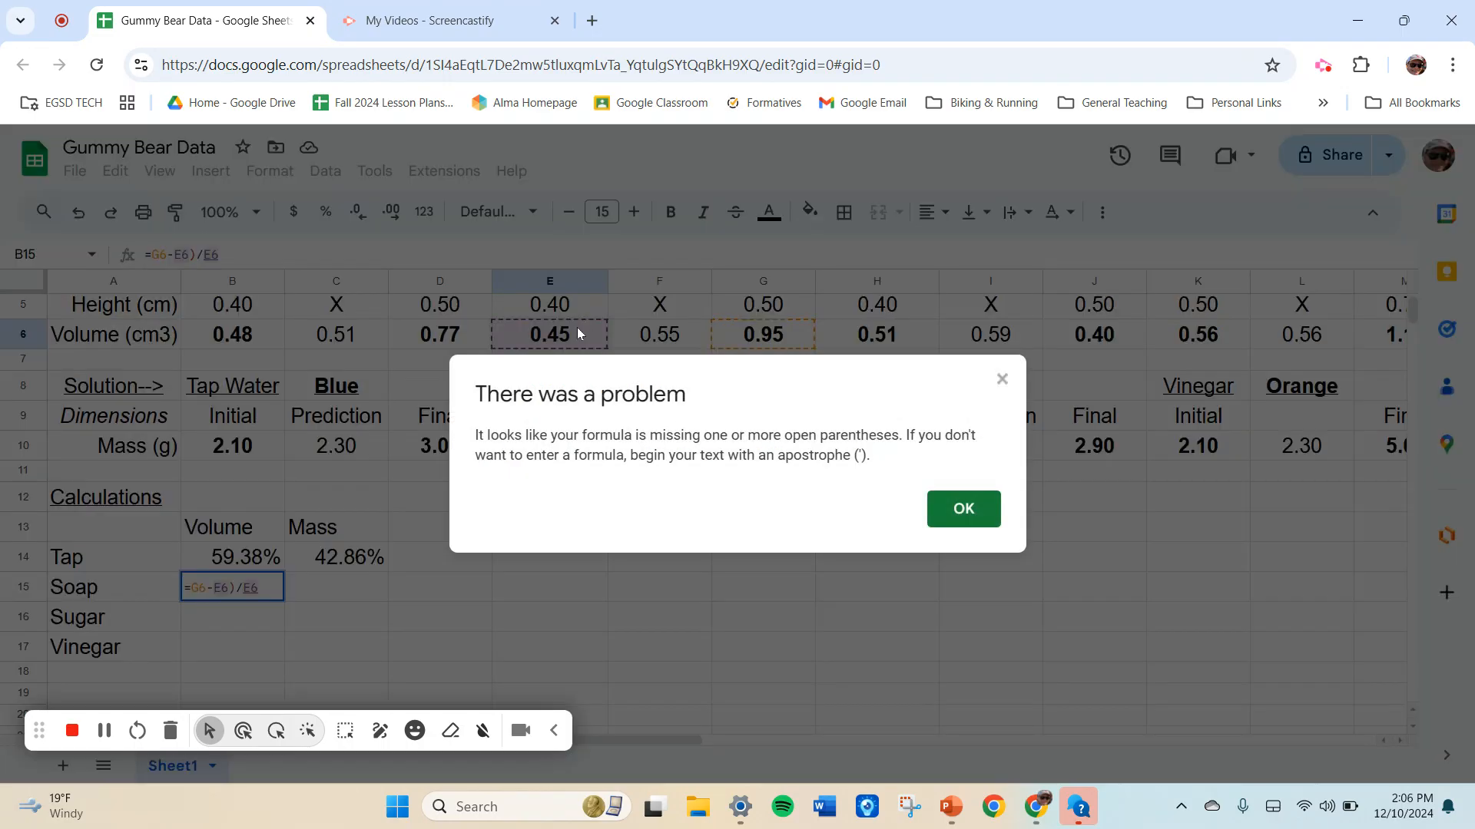
left_click(963, 512)
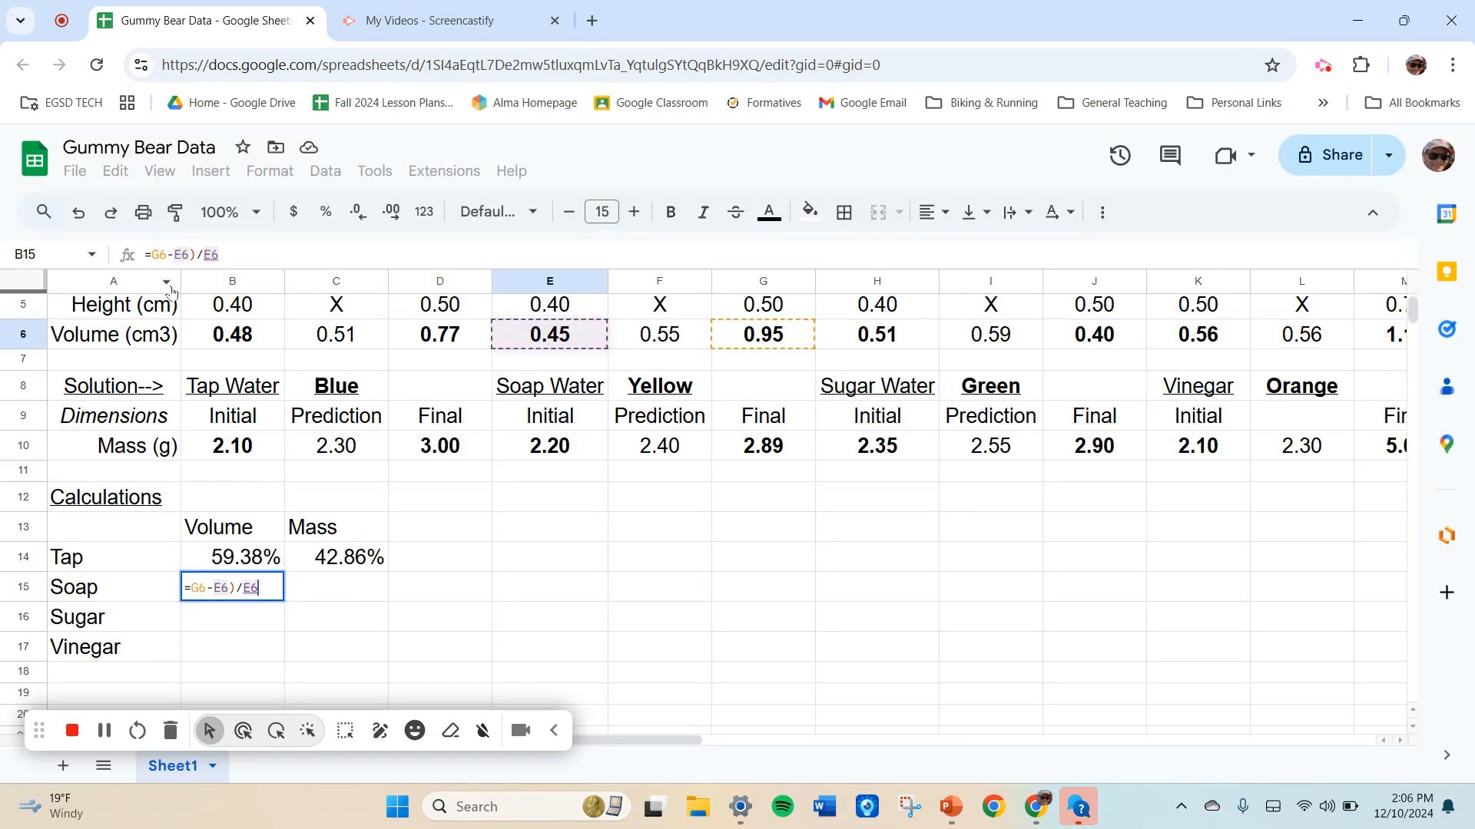
Add the missing opening parenthesis to the formula in B15 so it reads =(G6-E6)/E6.
left_click(275, 731)
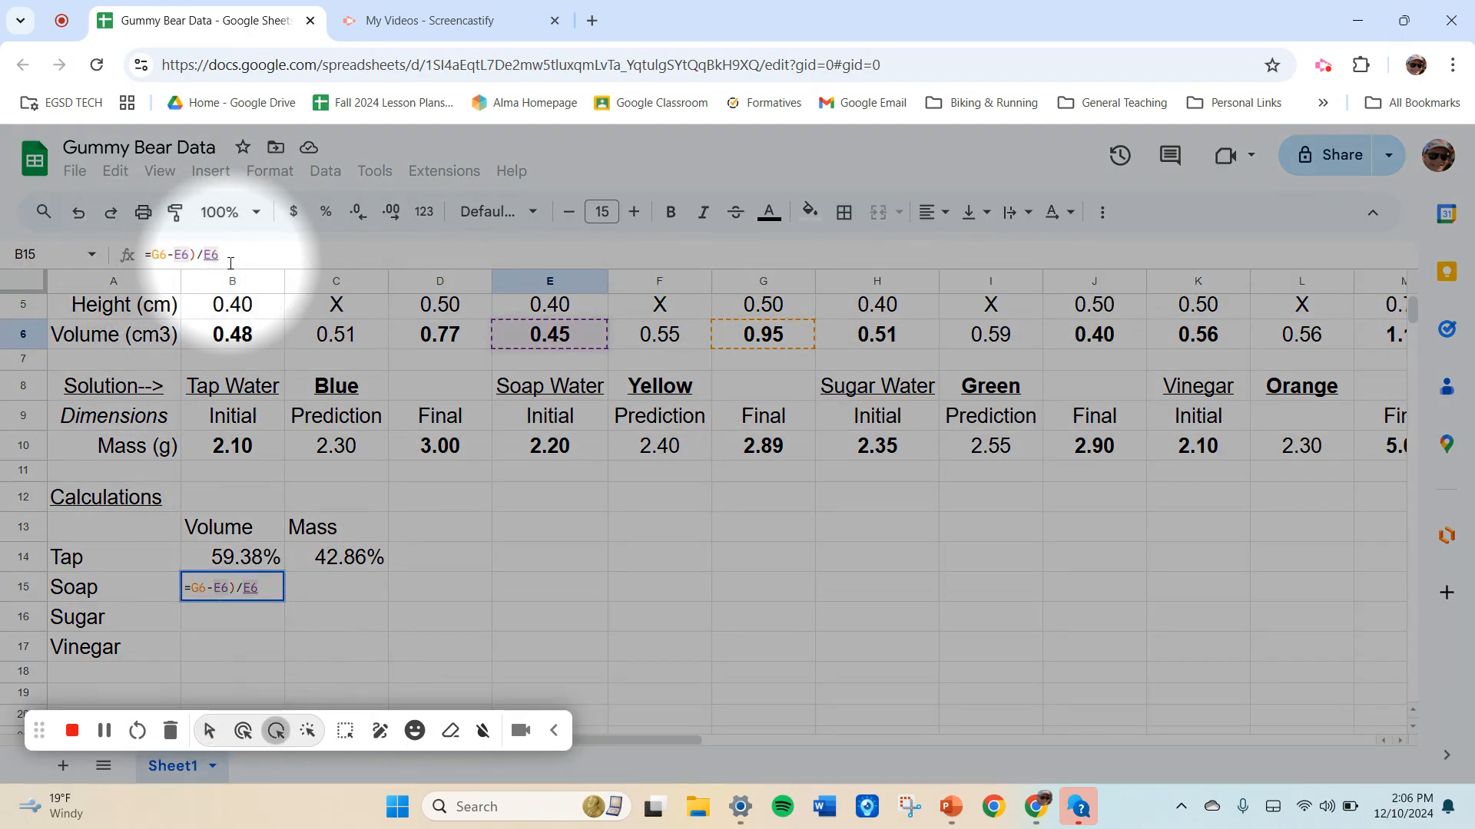
left_click(209, 730)
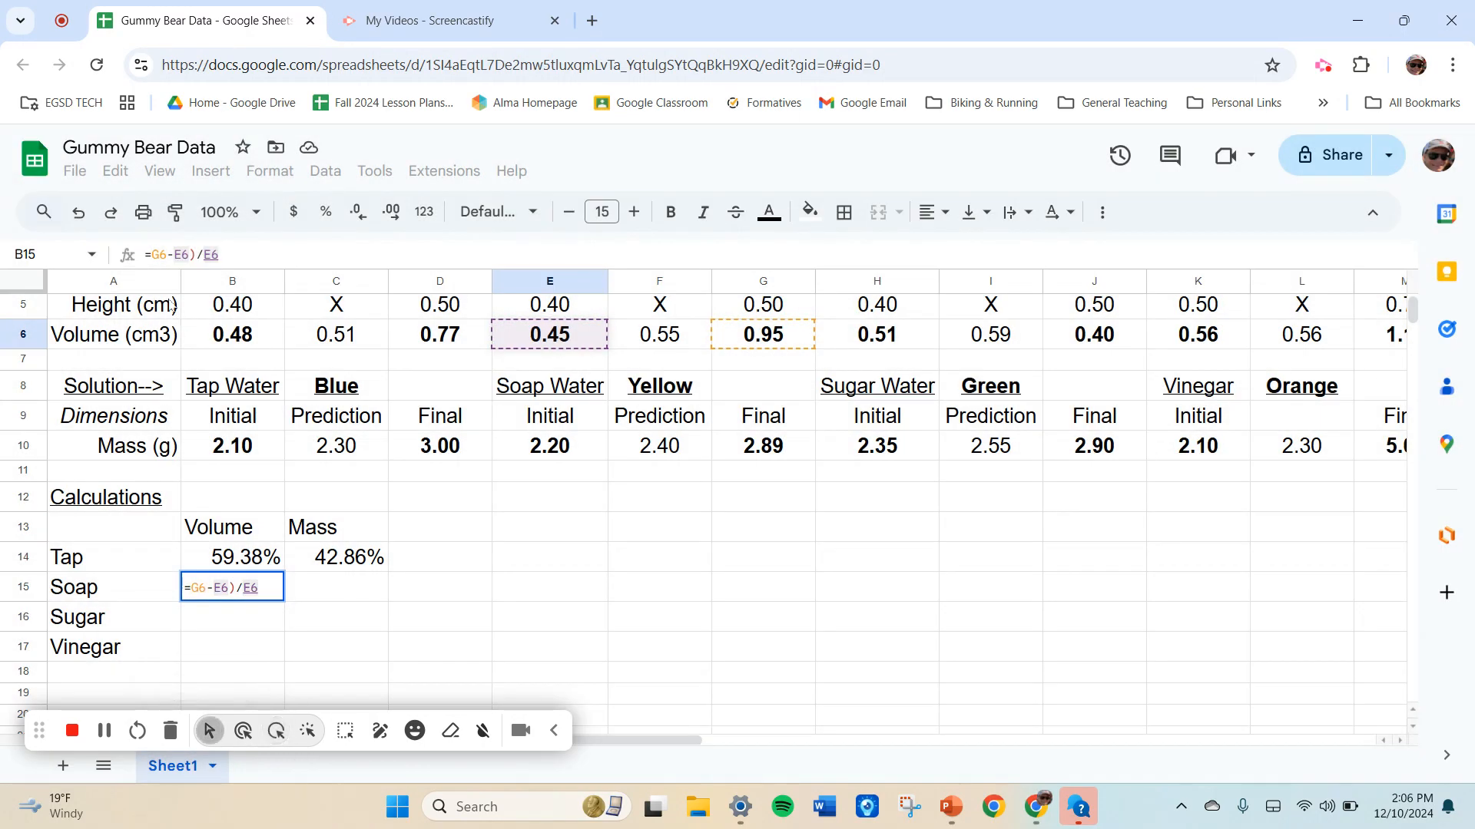
left_click(153, 256)
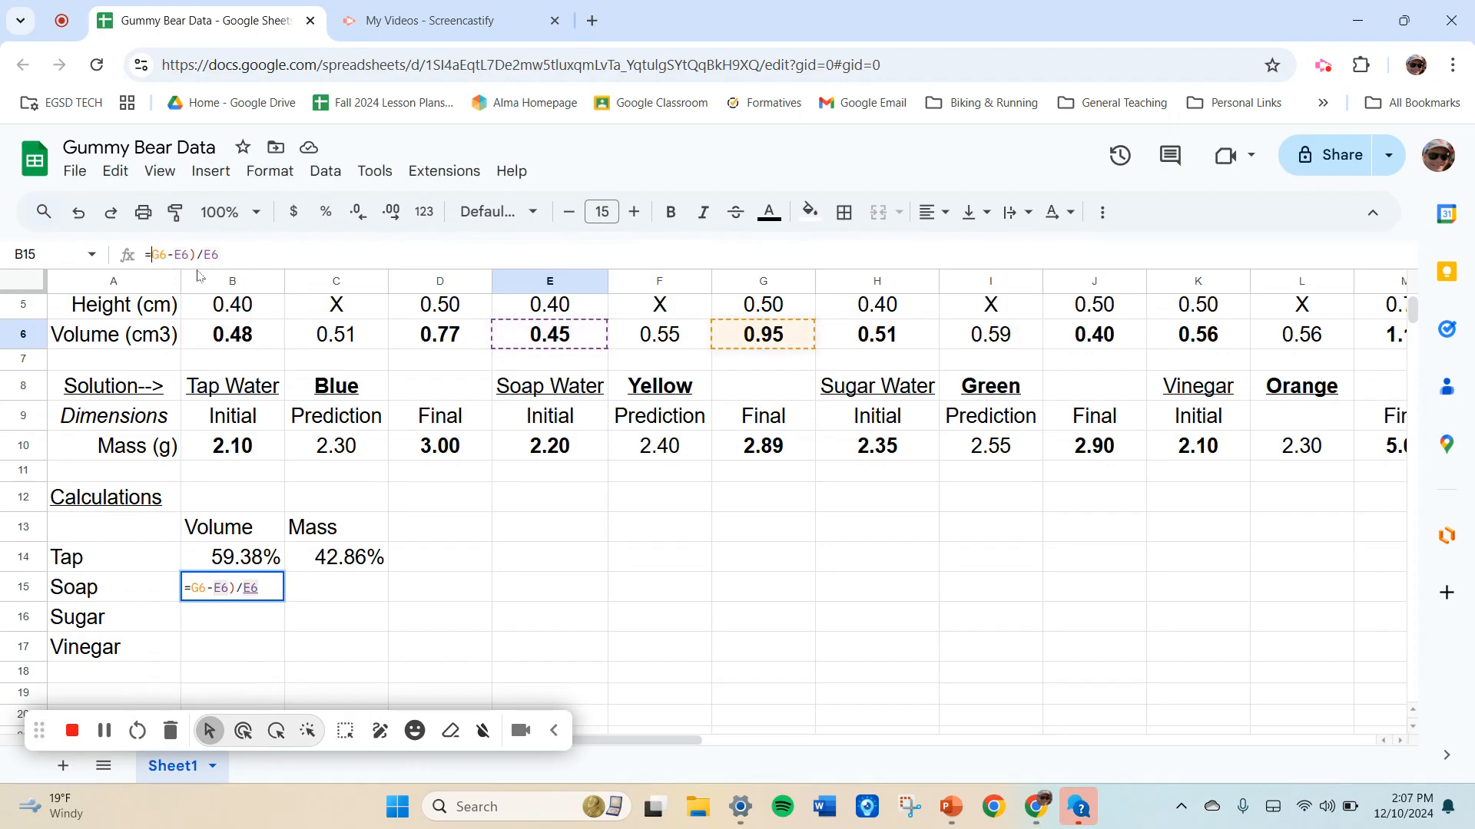
type("(")
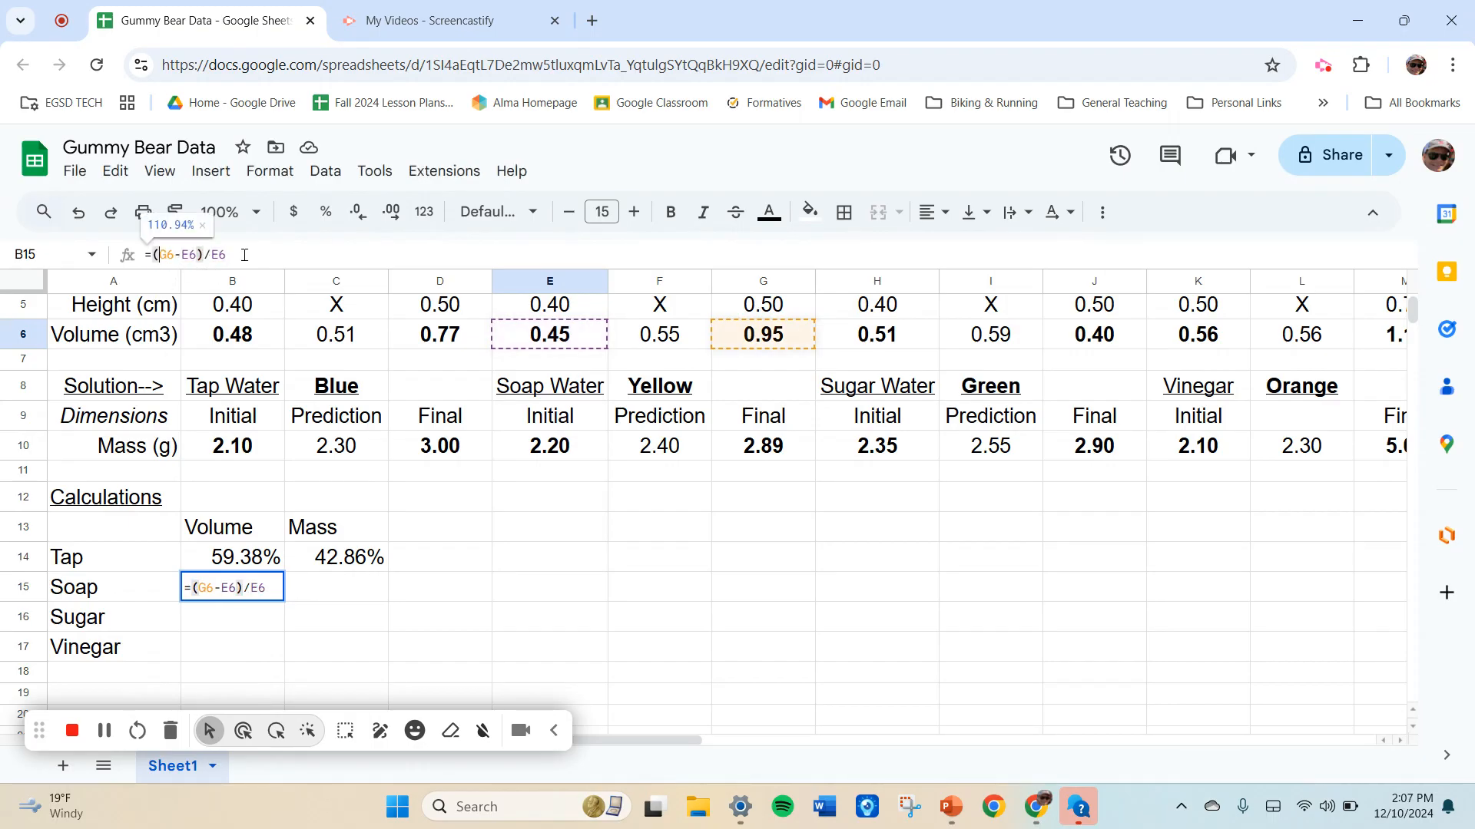
key("Return")
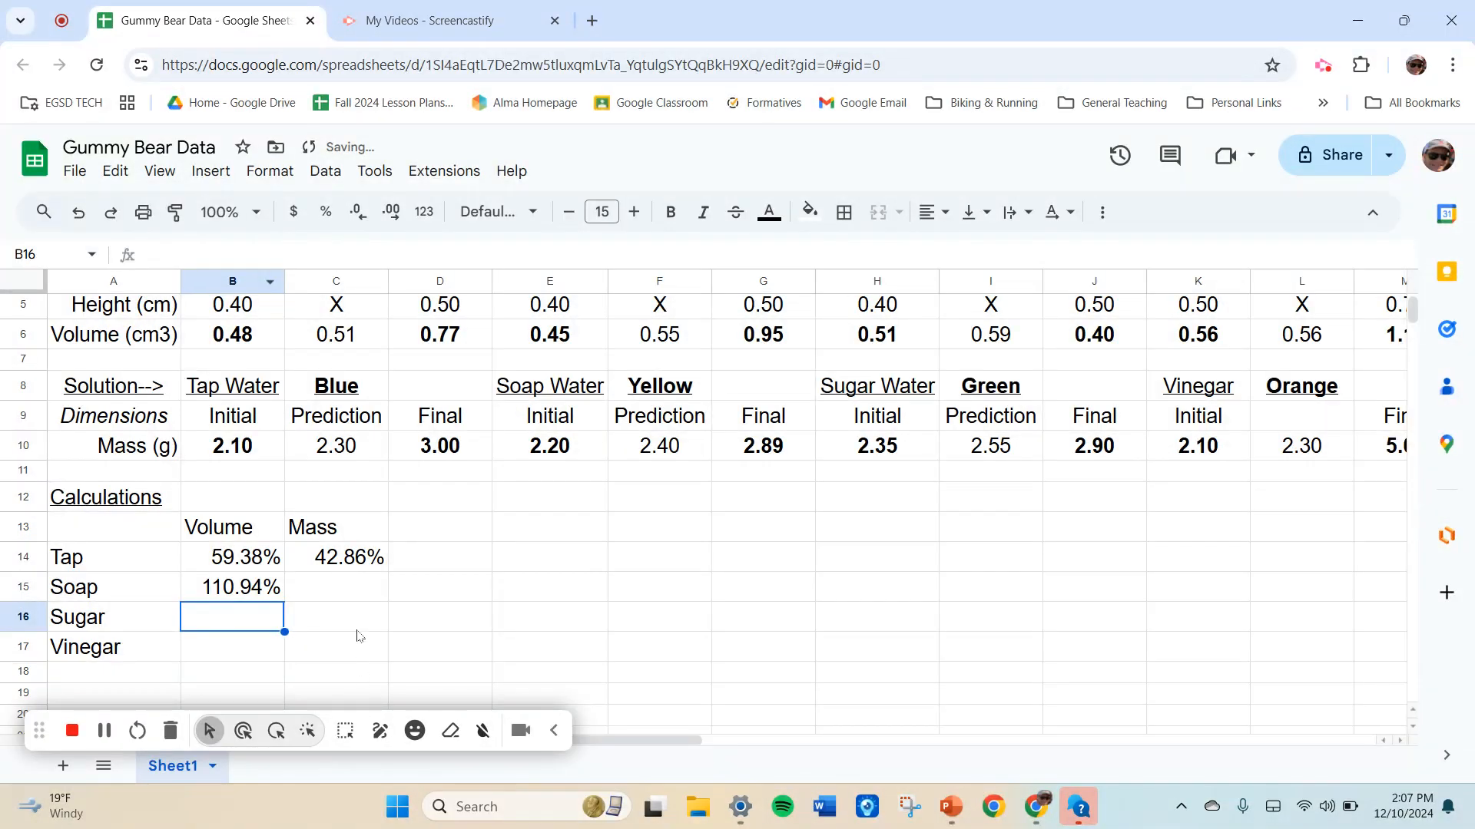
Calculate the soap water mass's percent change in C15 with the formula =(G10-E10)/E10.
left_click(352, 607)
type("=")
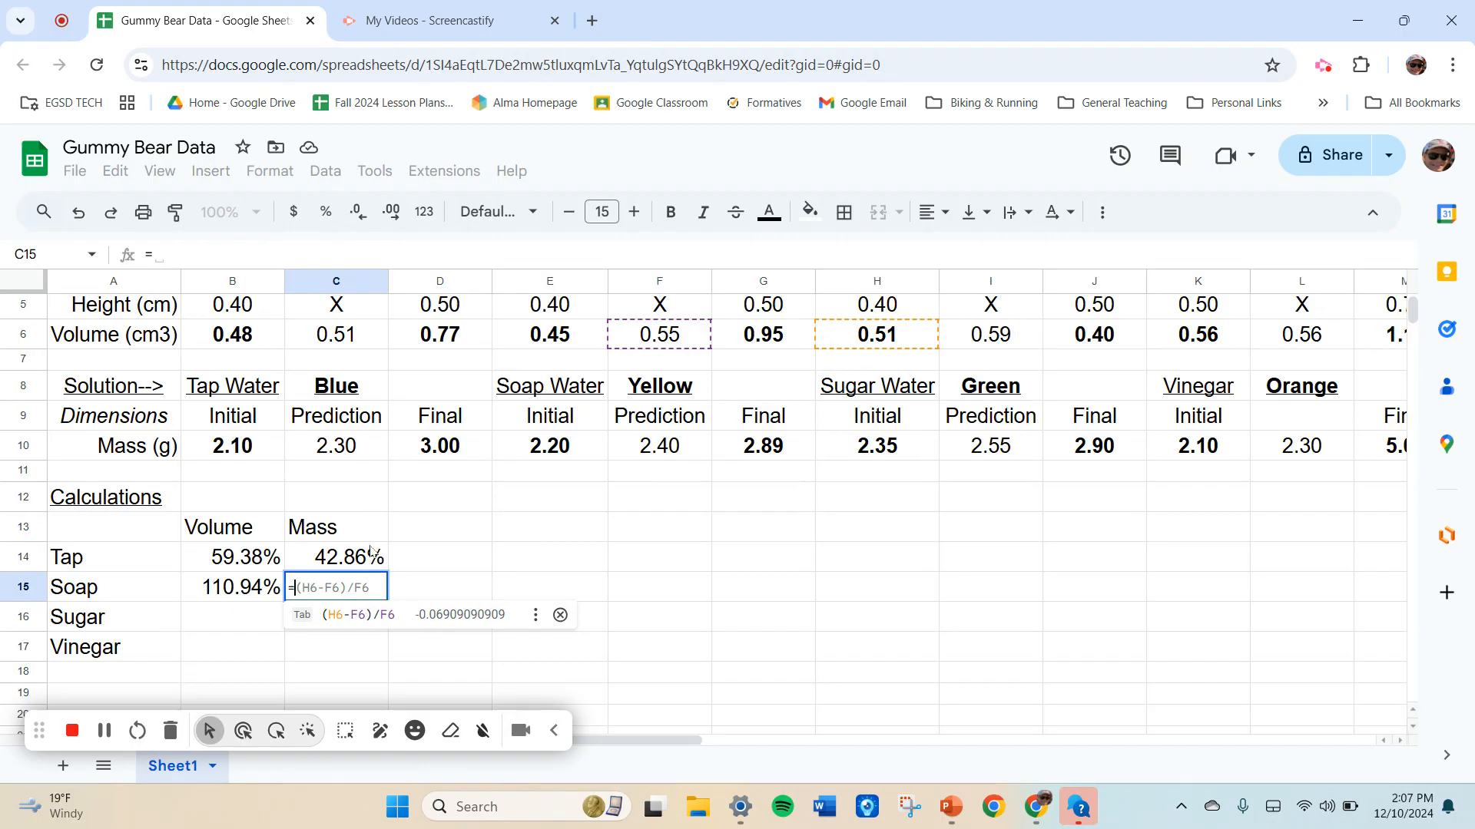
type("(")
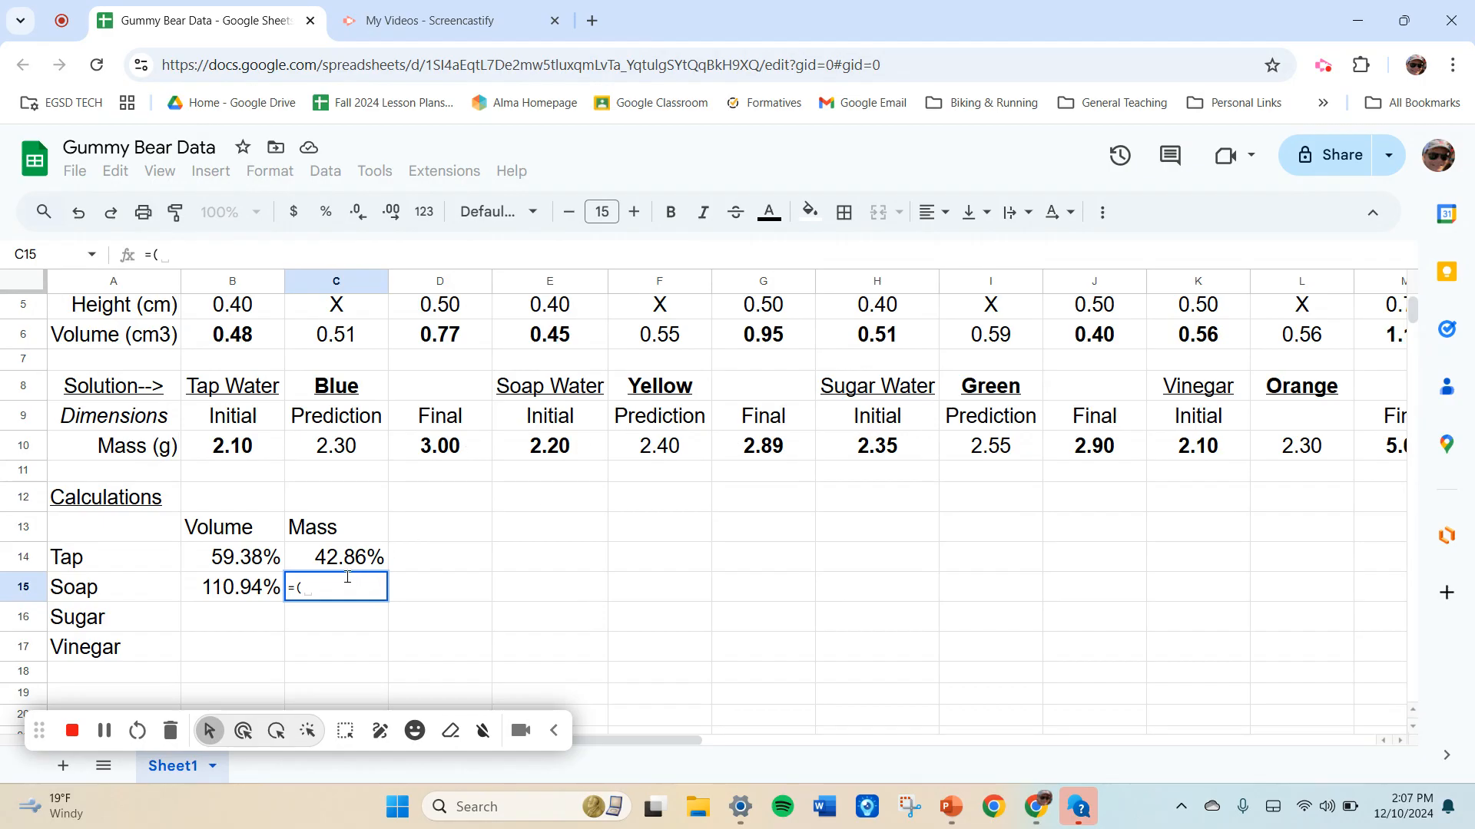
left_click(757, 452)
type("-")
left_click(558, 444)
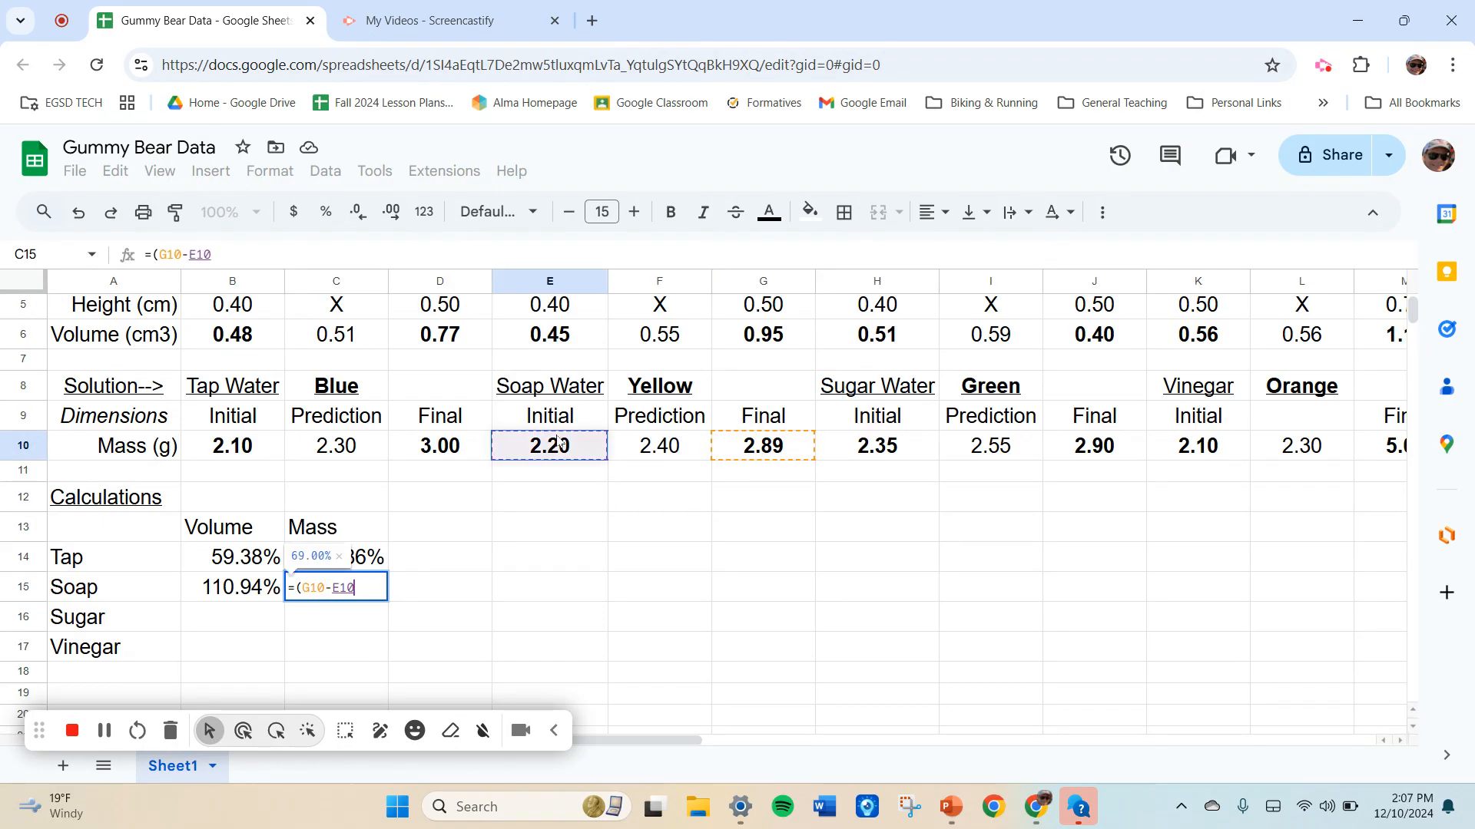
type(")")
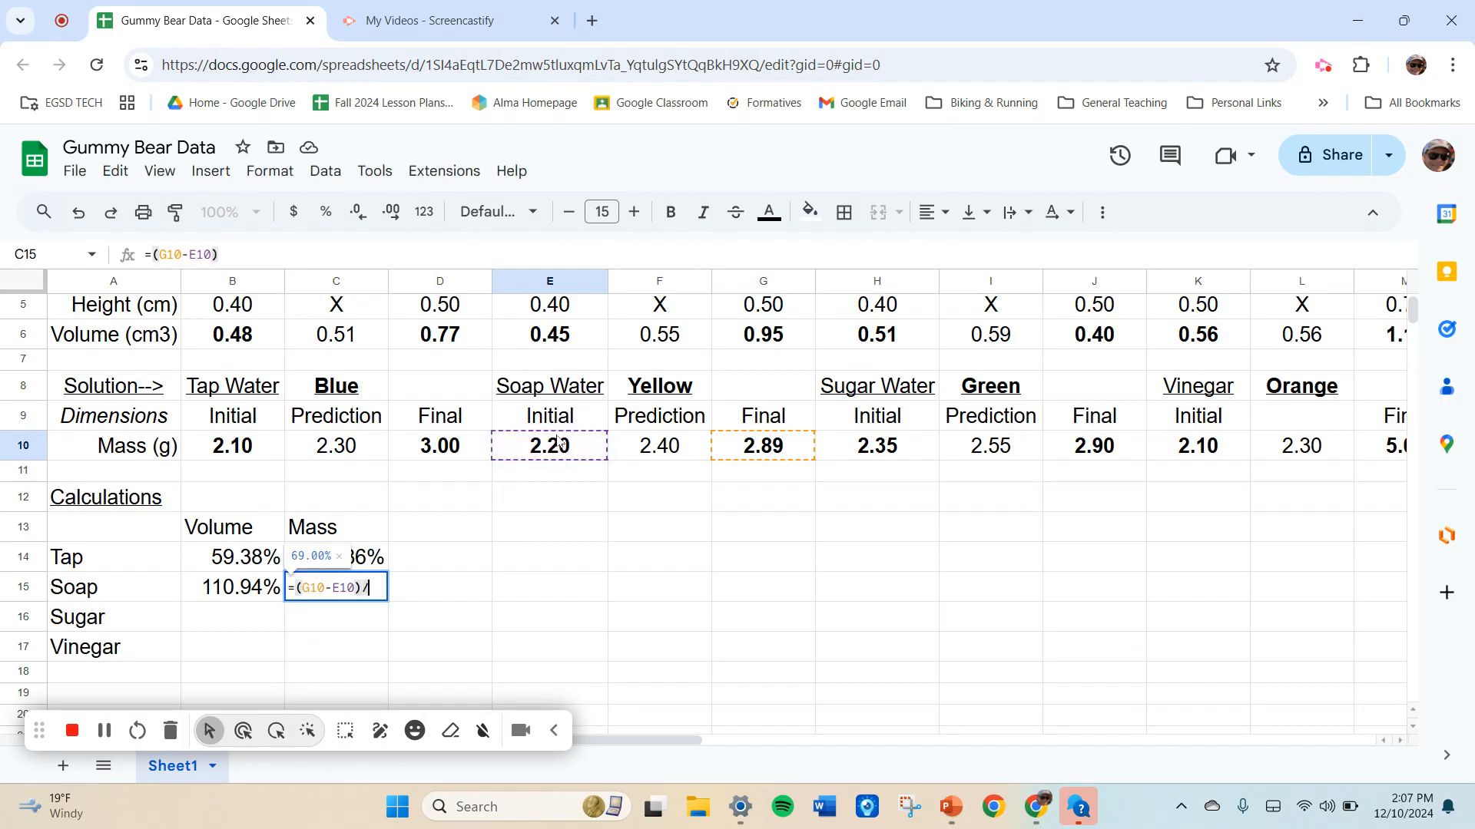
type("/")
left_click(559, 444)
key("Return")
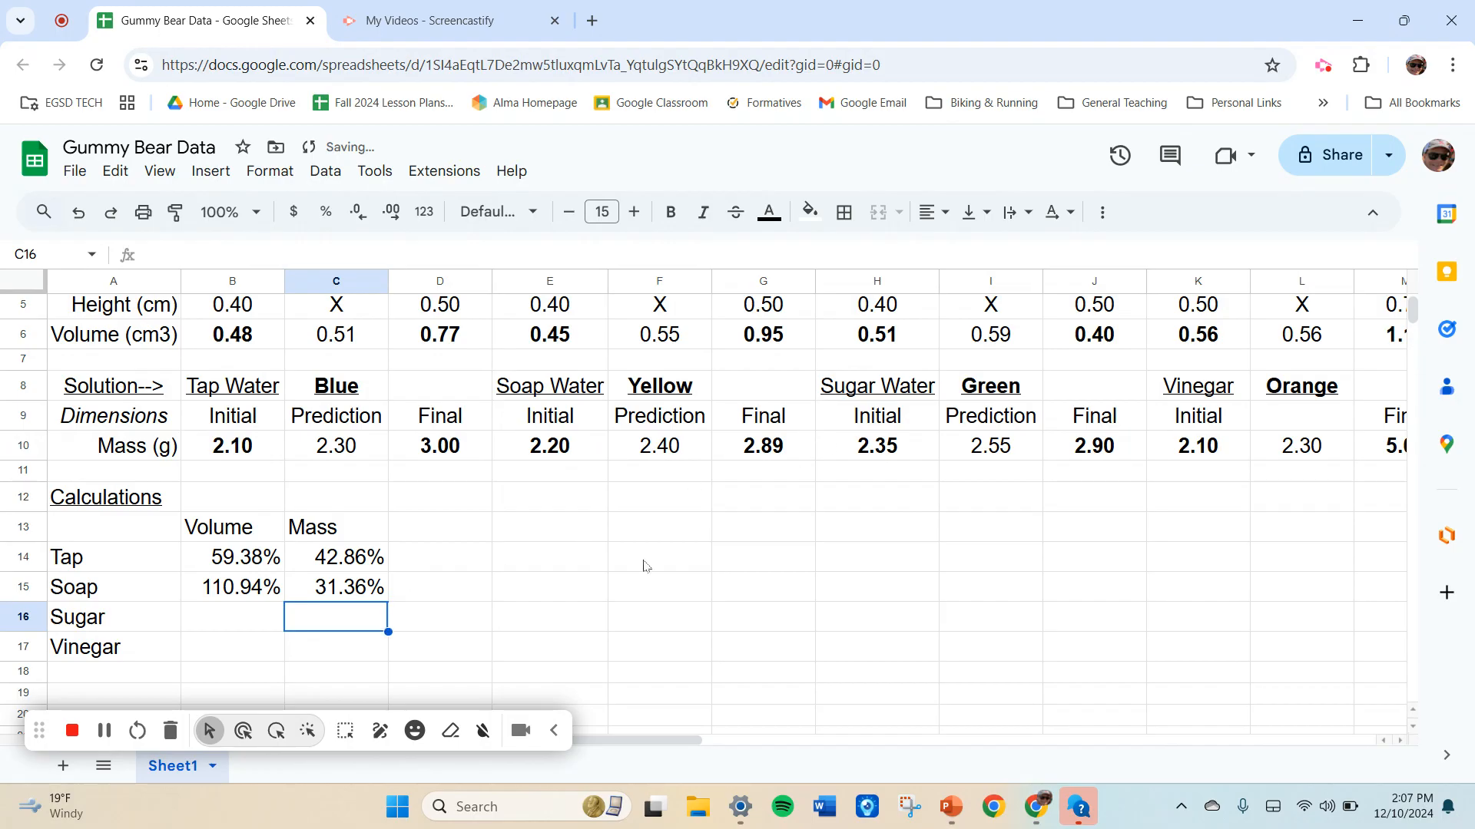
Calculate the sugar water volume's percent change in B16 with the formula =(J6-H6)/H6.
left_click(237, 630)
type("=(")
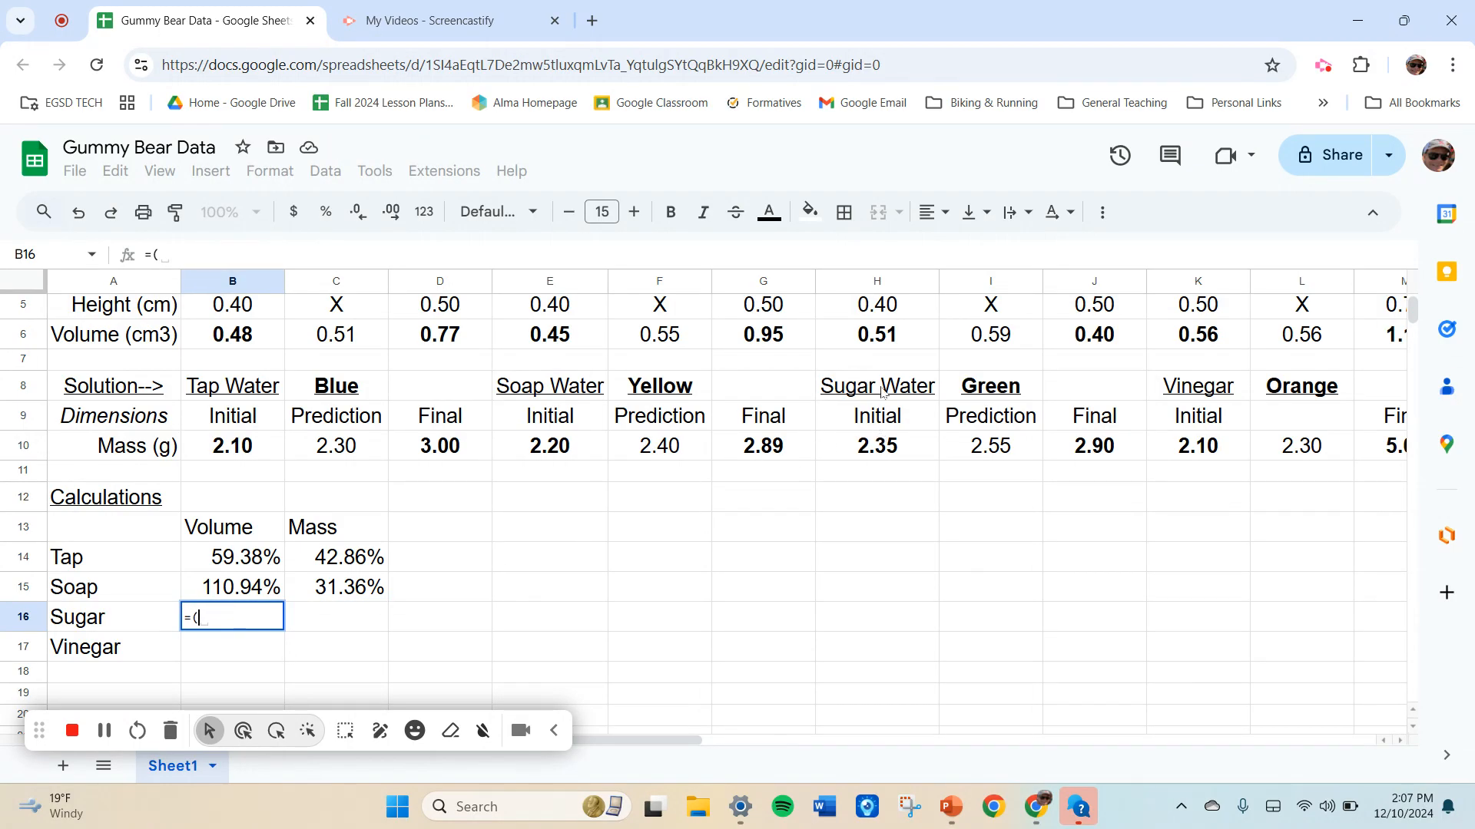
scroll(882, 392, "up", 2)
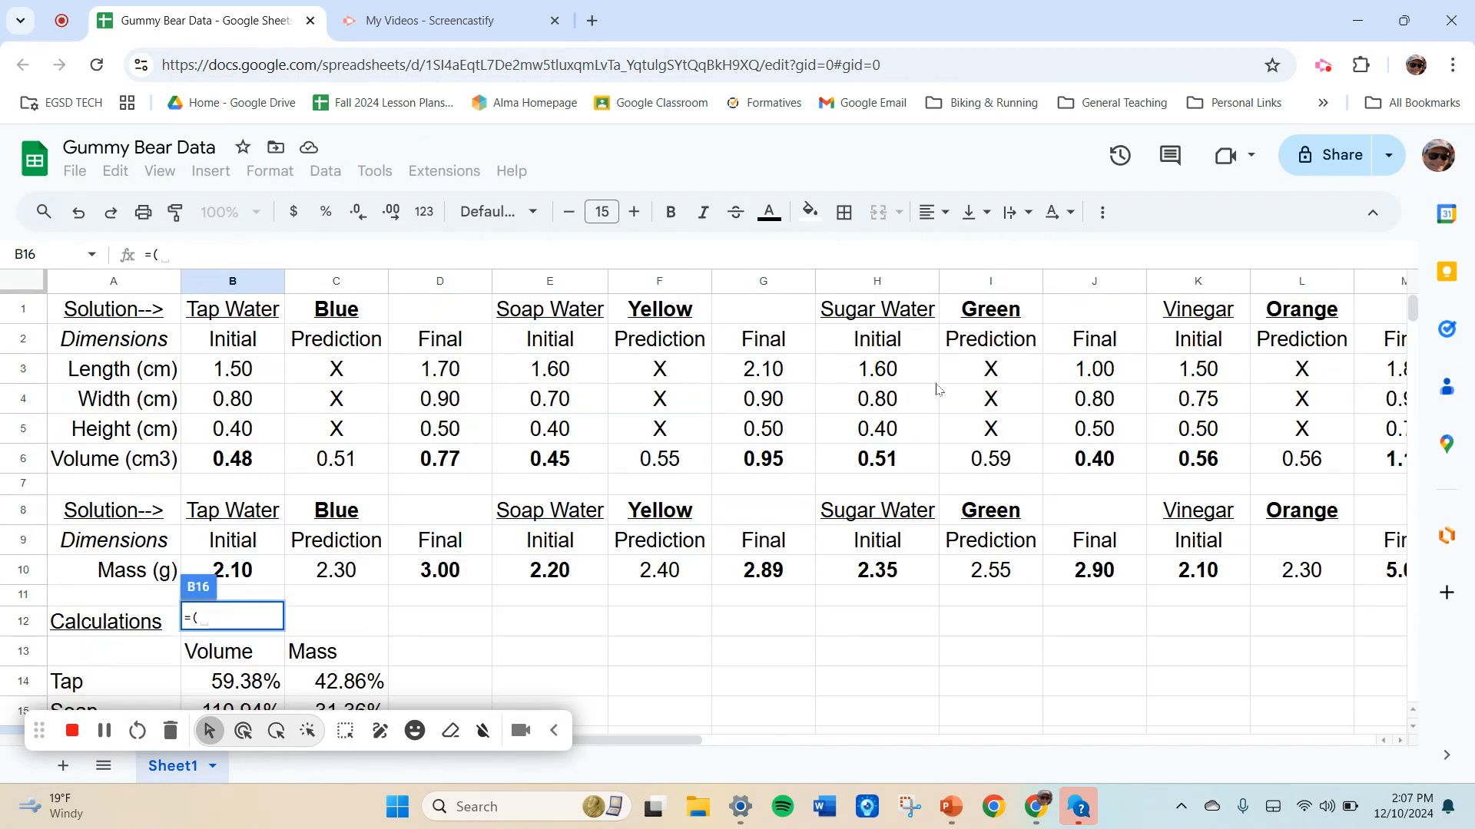
left_click(1095, 461)
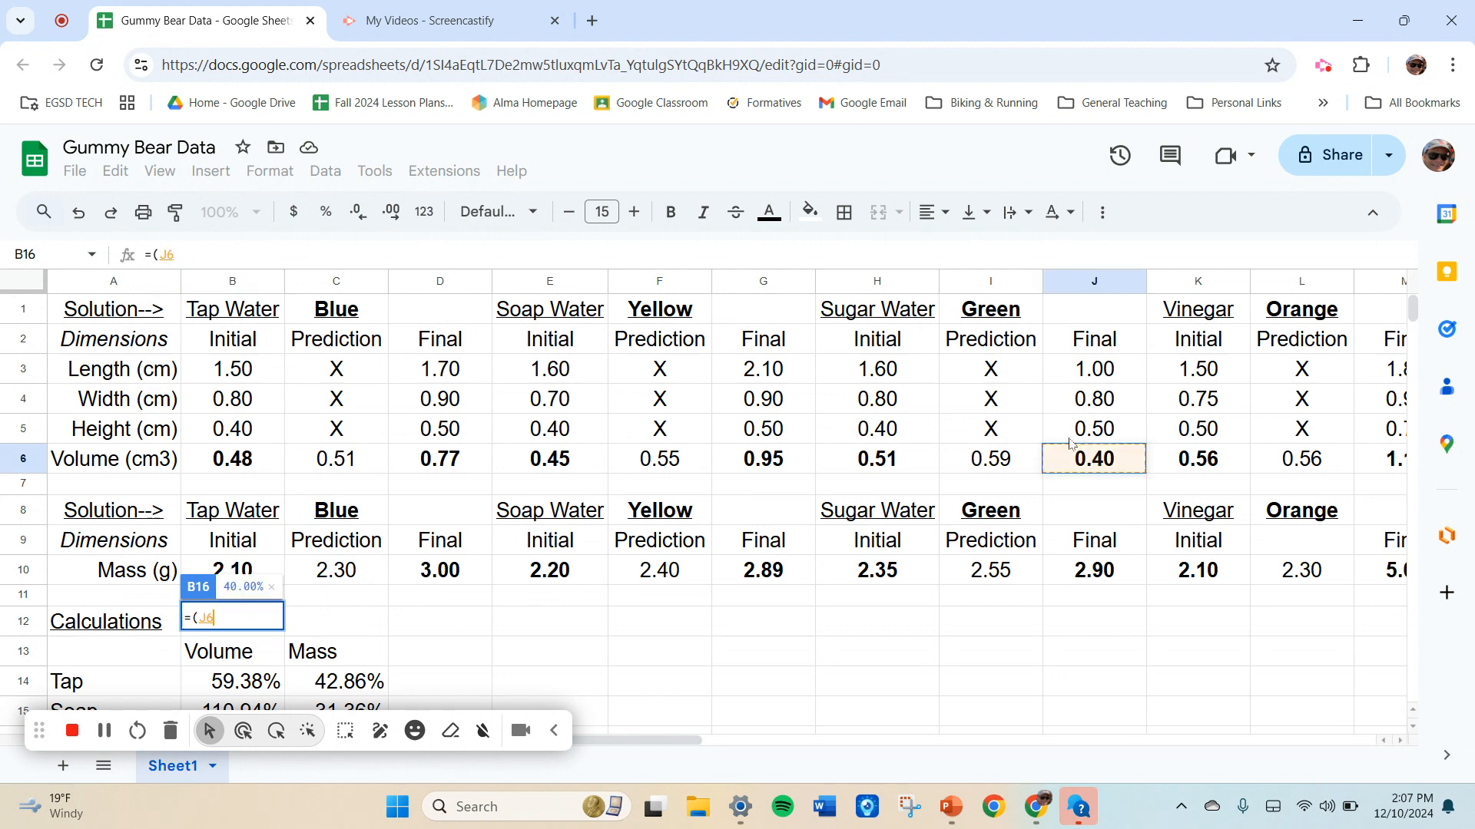
type("-")
left_click(888, 461)
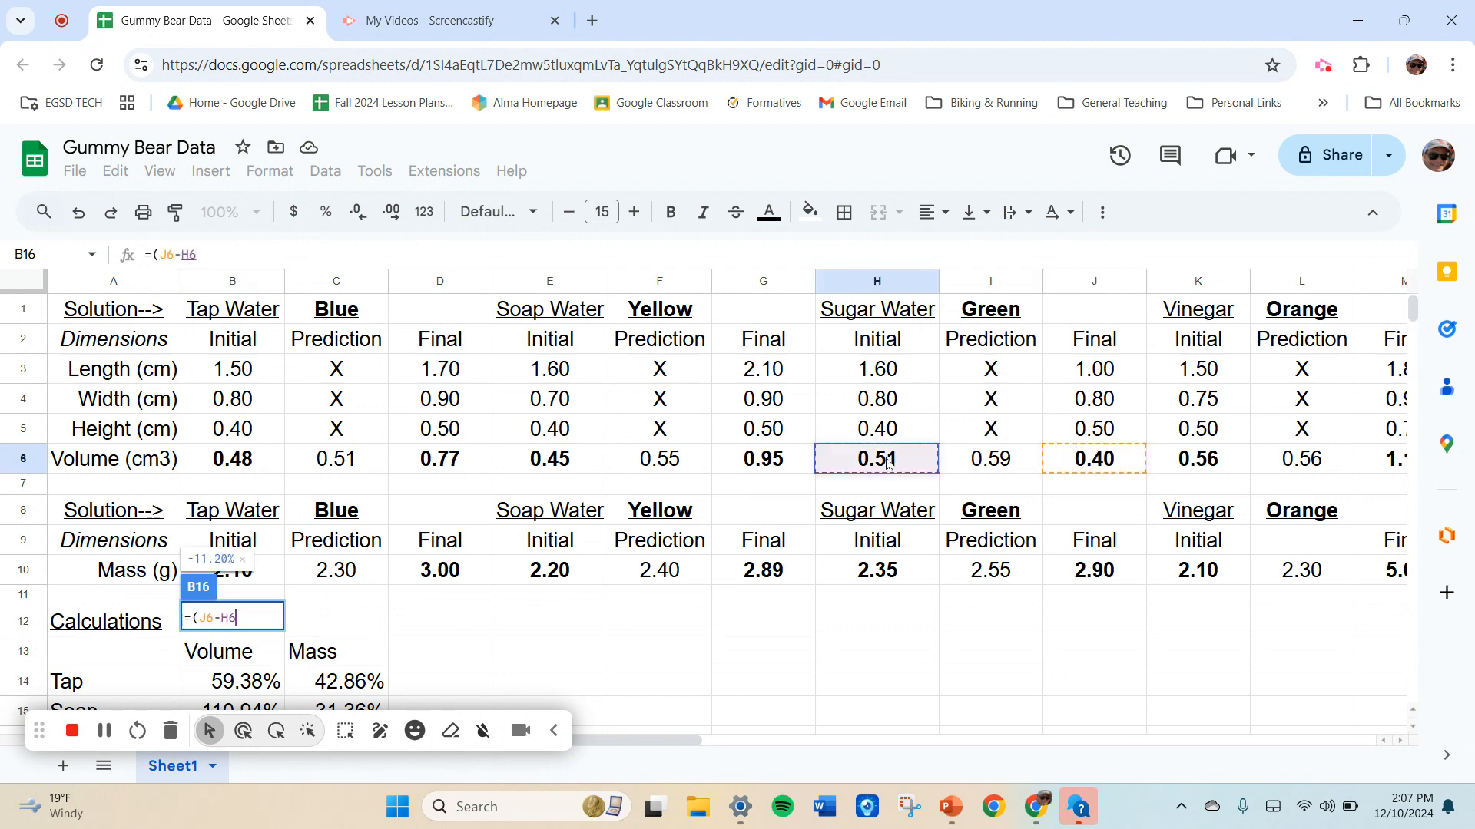
type(")/")
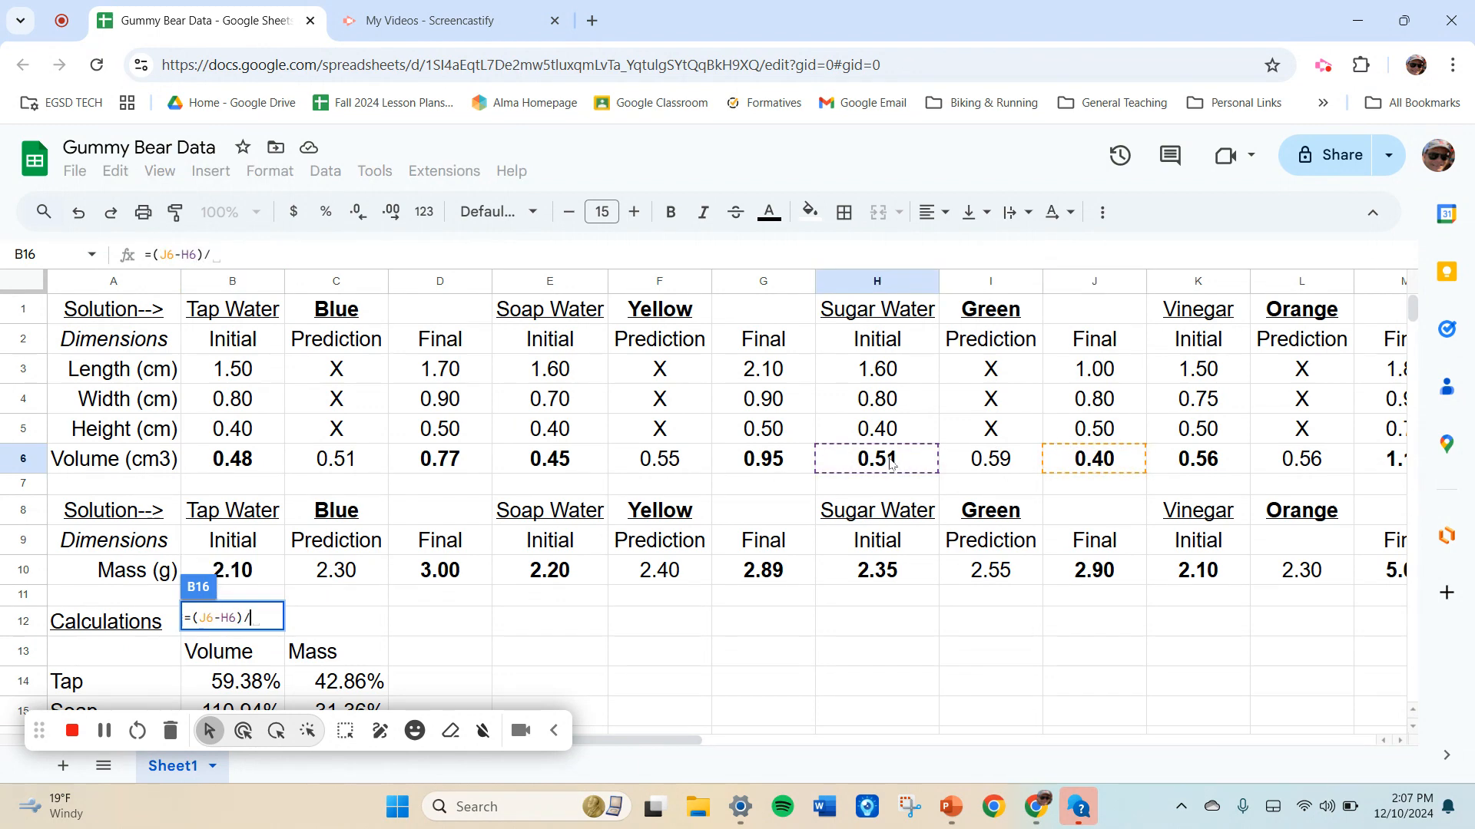
left_click(890, 461)
key("Return")
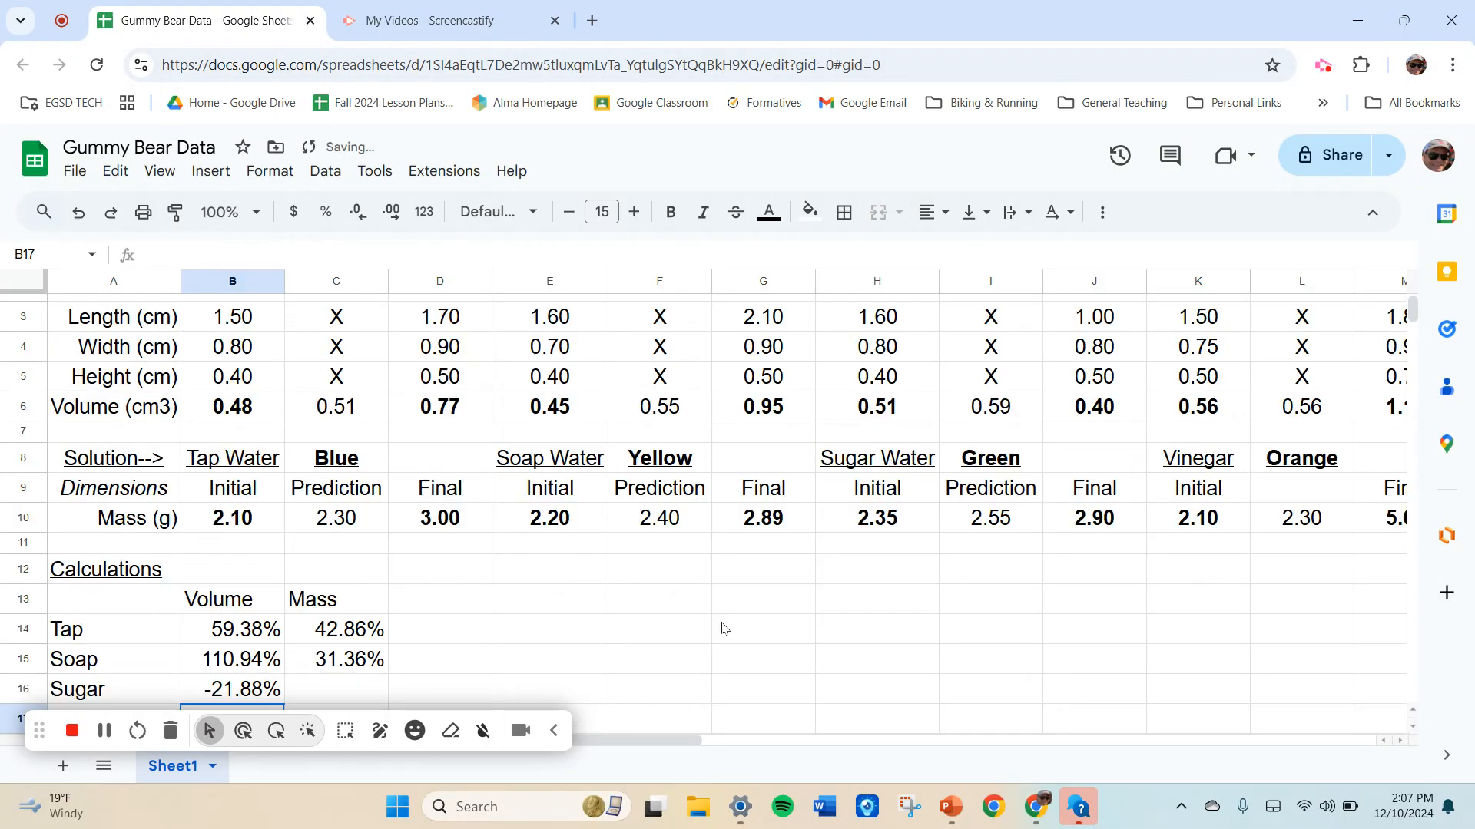
Calculate the sugar water mass's percent change in C16 with the formula =(J10-H10)/H10.
left_click(344, 696)
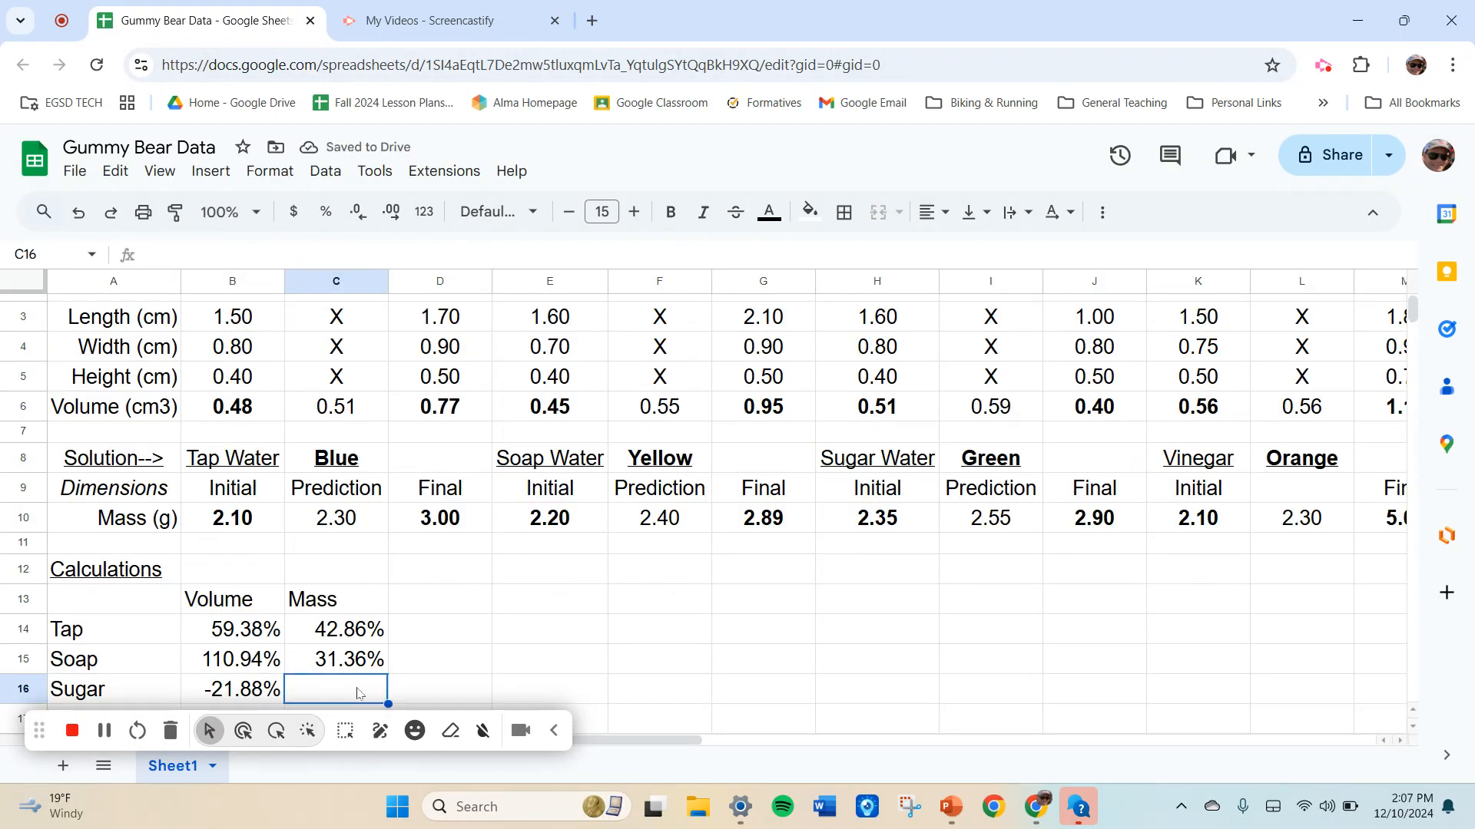
type("=")
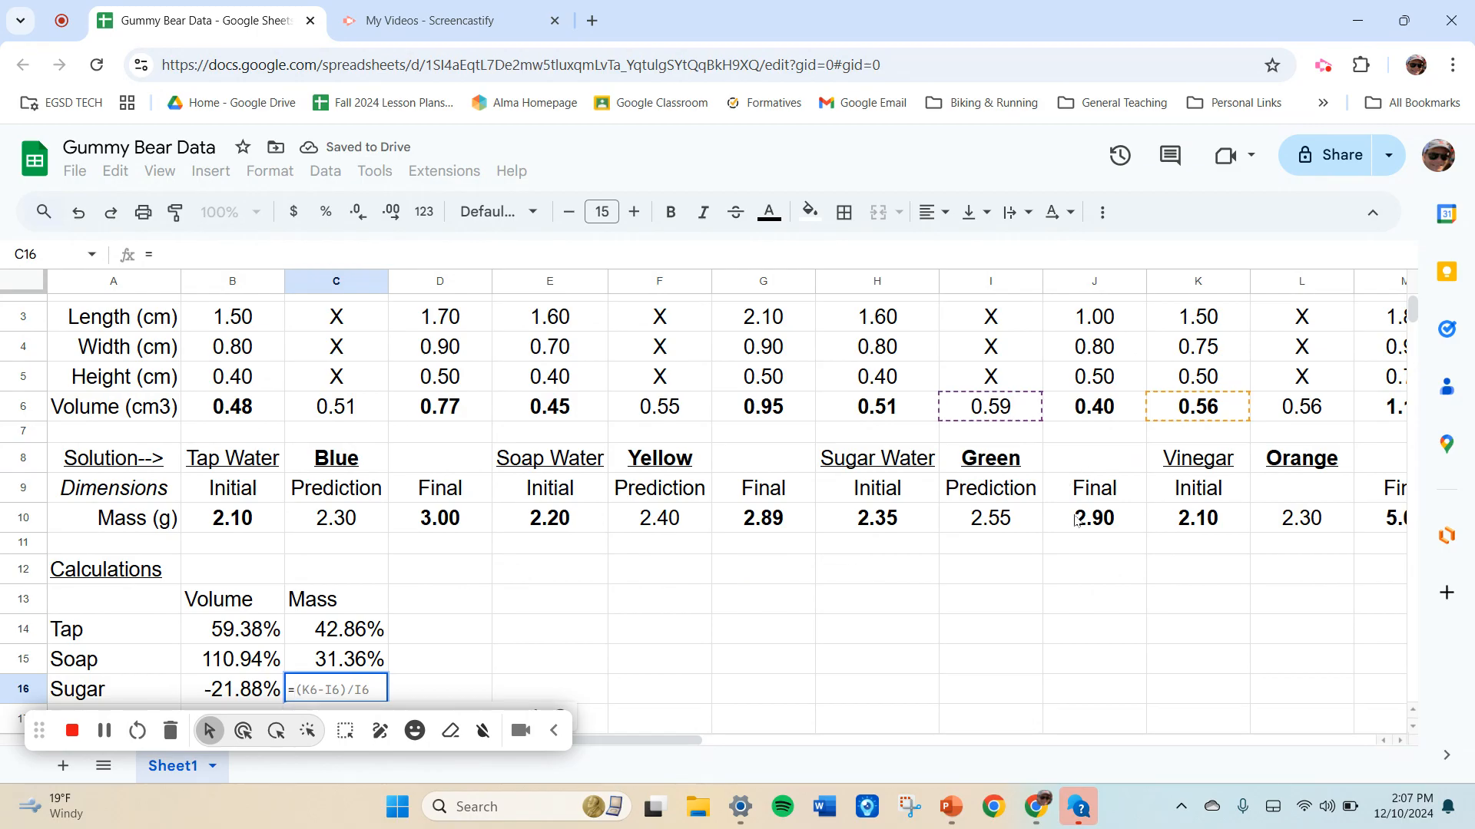
type("(")
left_click(1073, 522)
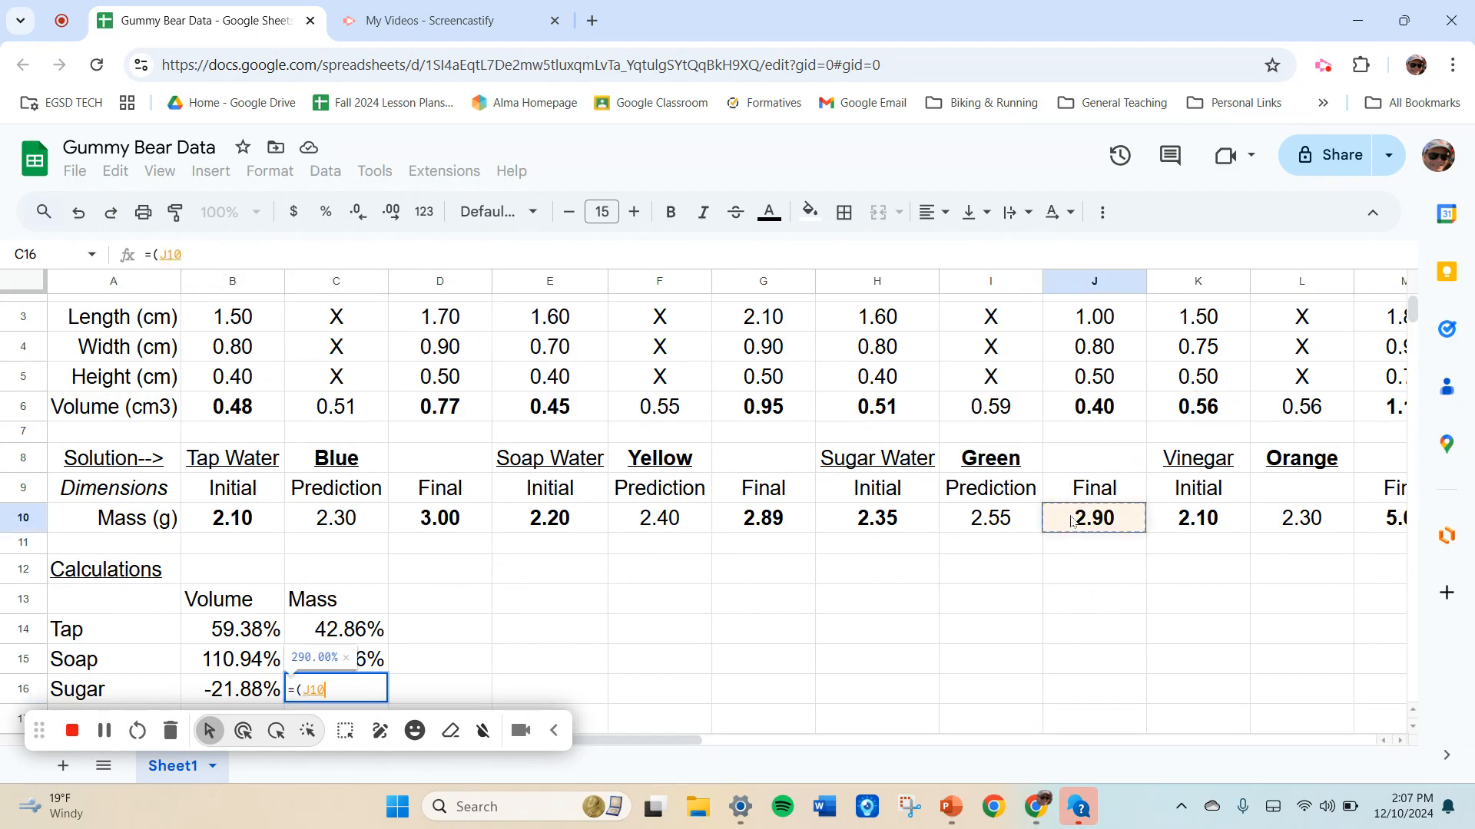
type("-")
left_click(929, 528)
type(")")
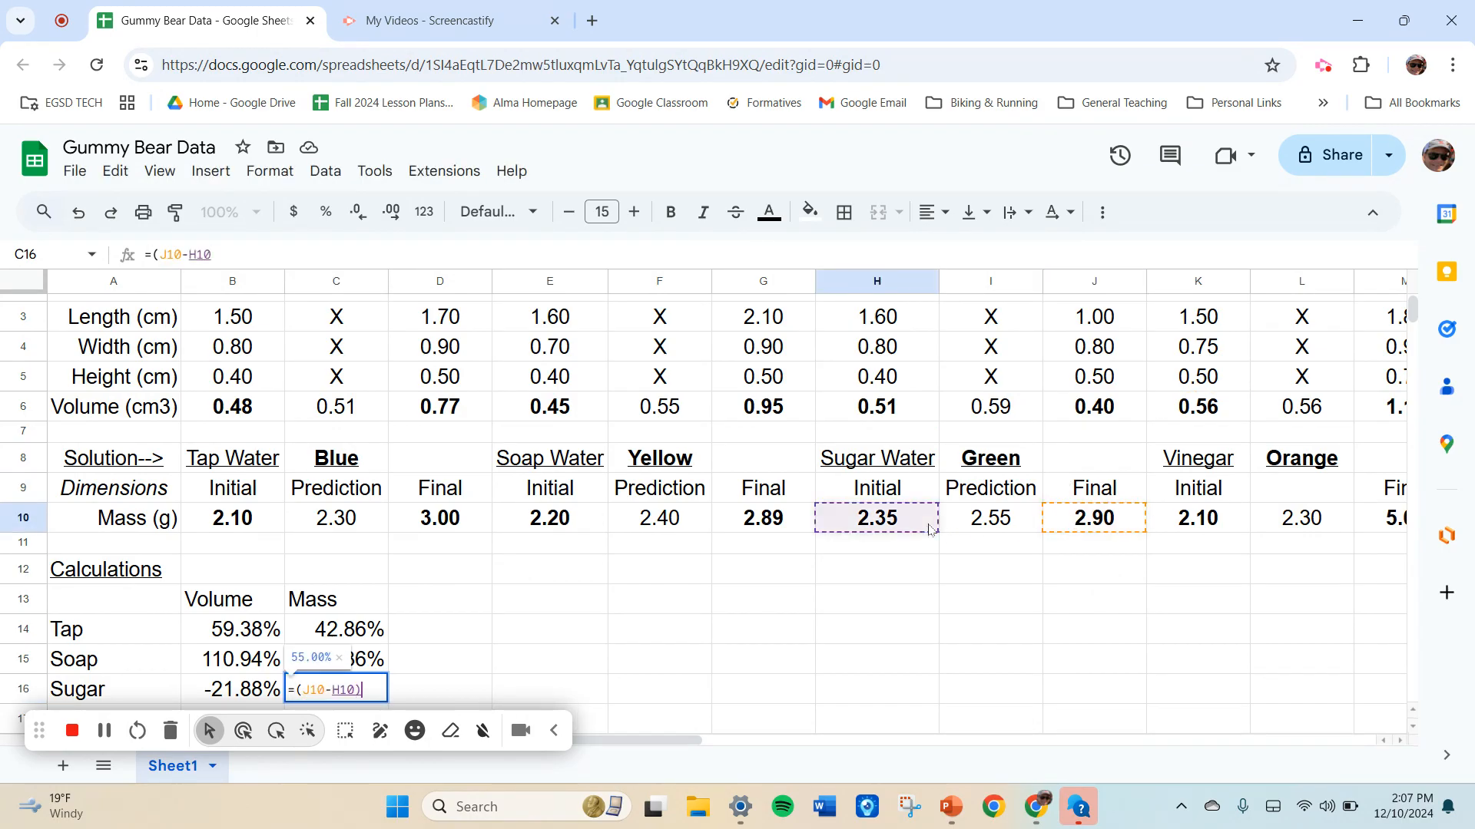
type("/")
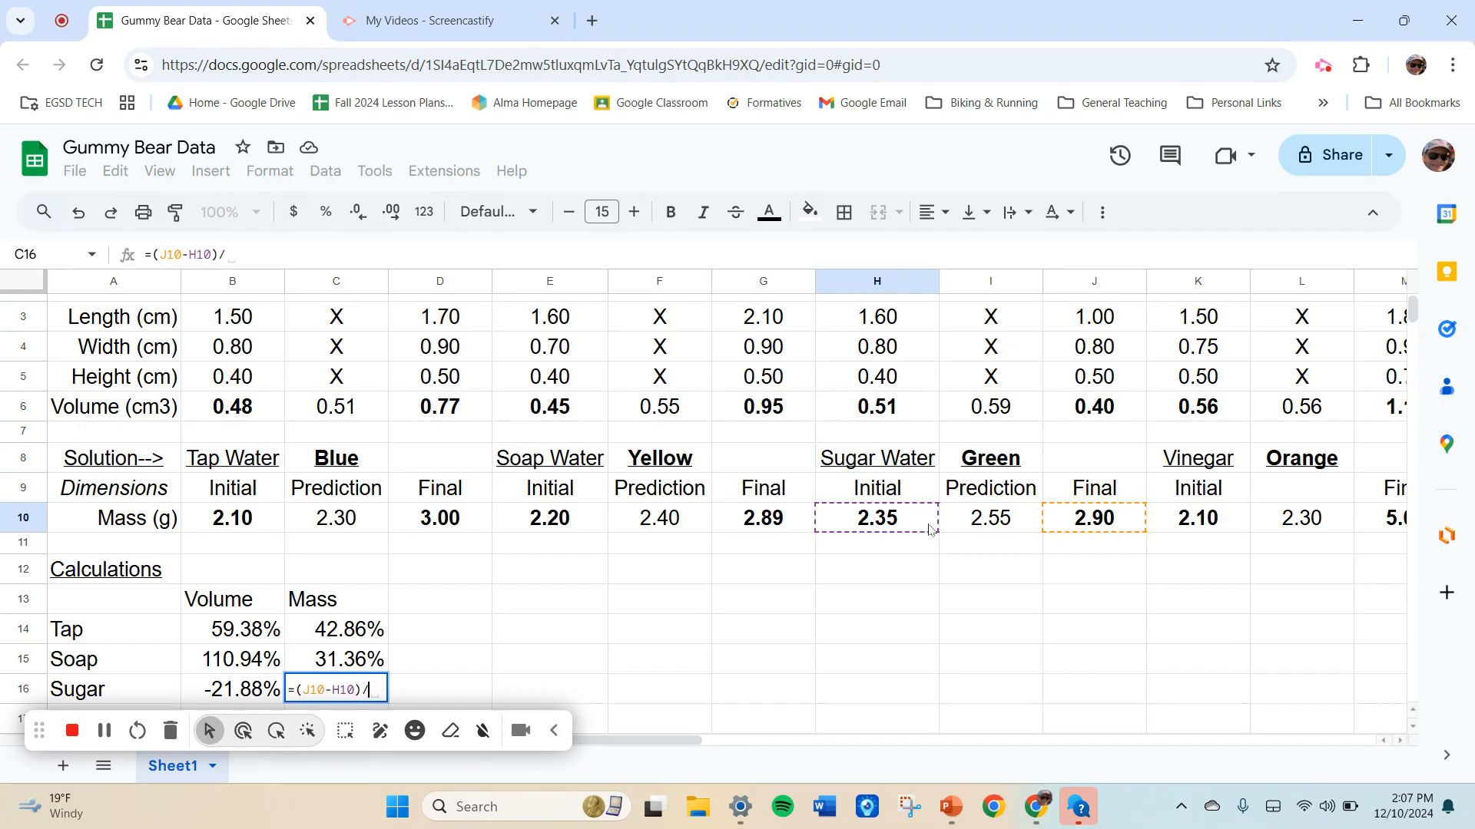
left_click(929, 528)
key("Return")
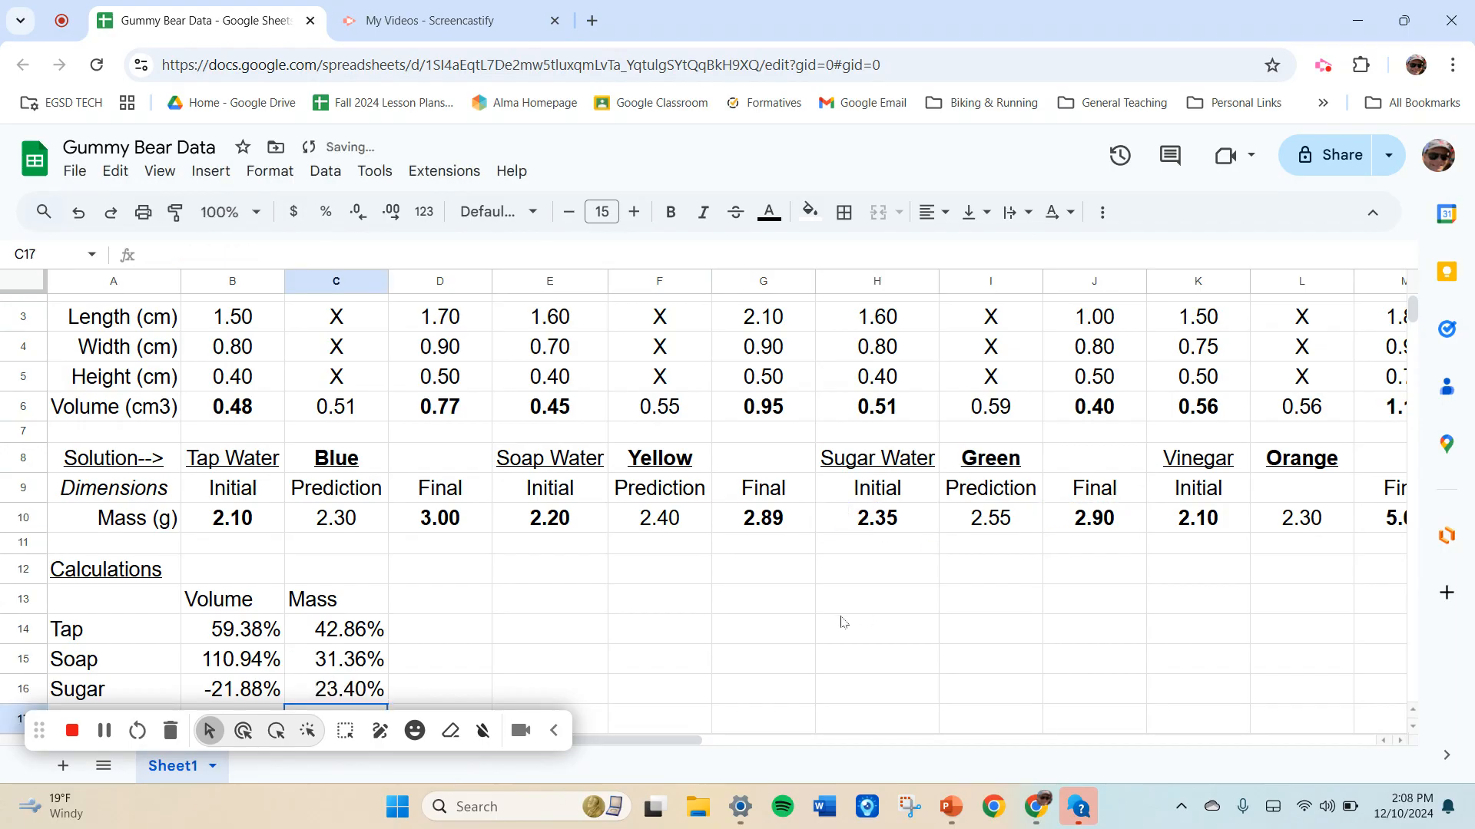
Calculate the vinegar volume's percent change in B17 with the formula =(M6-K6)/K6.
left_click(1413, 726)
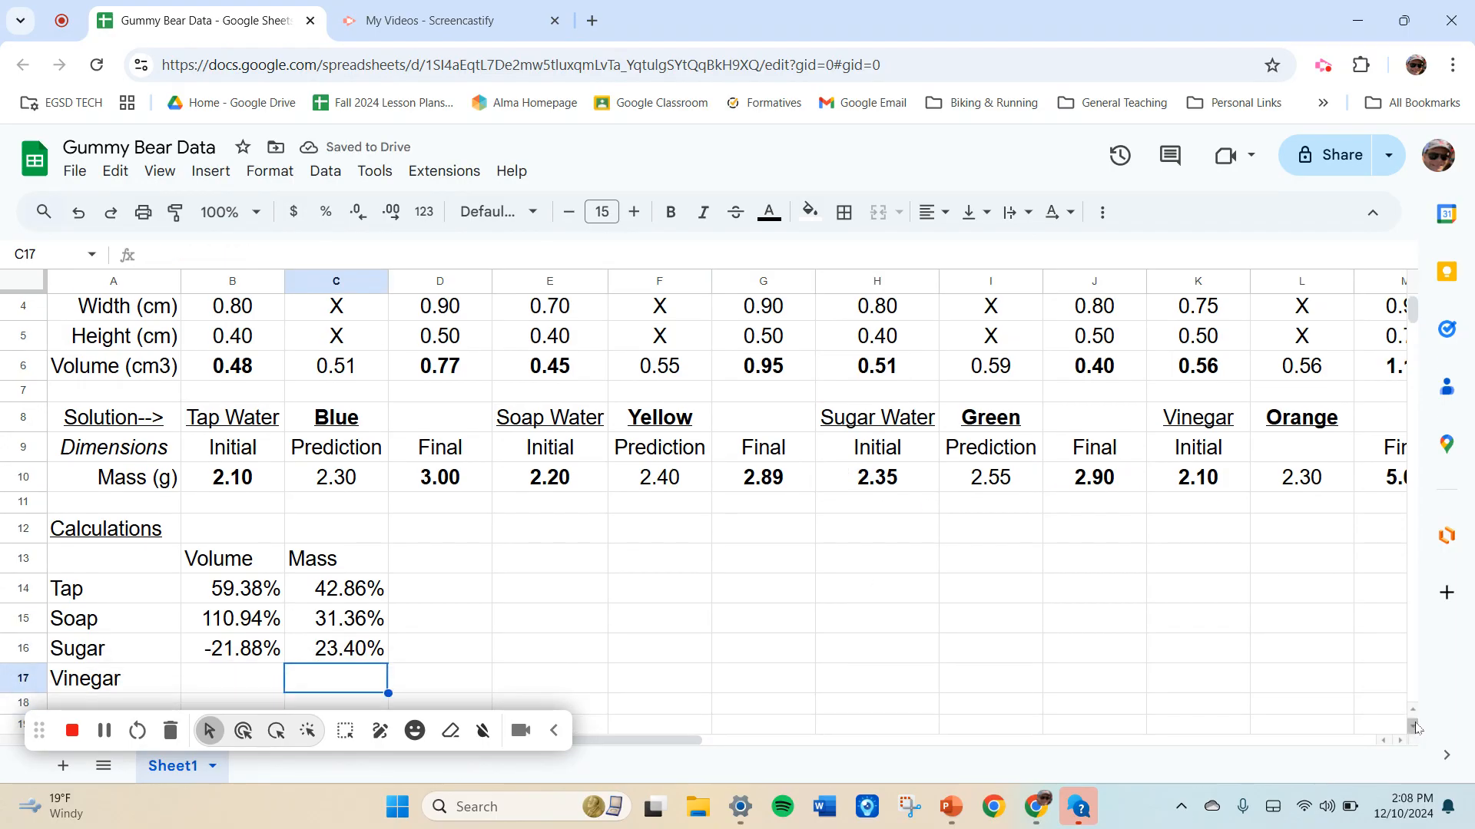
left_click(243, 684)
type("=")
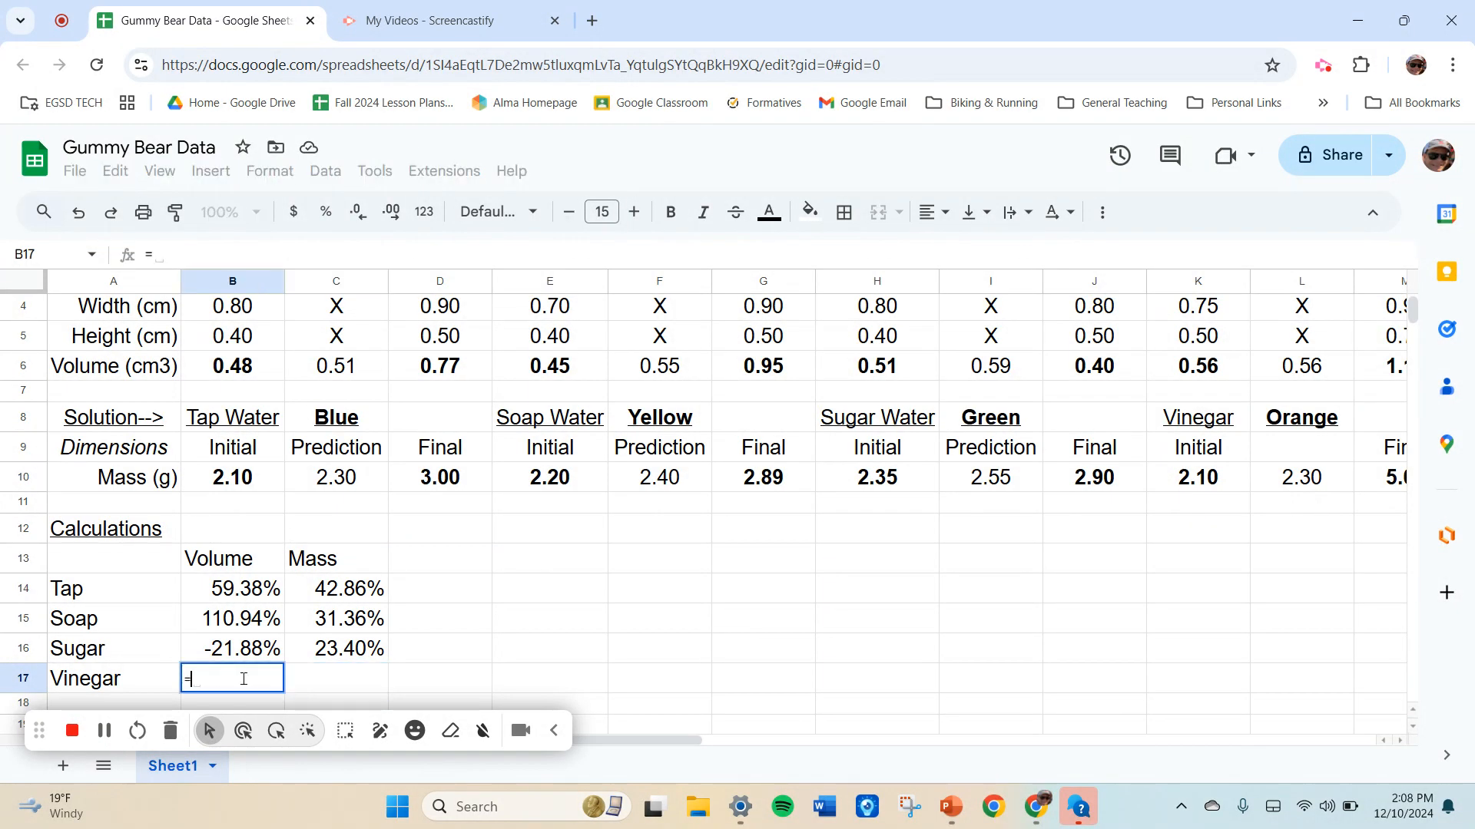
type("(")
left_click(1392, 368)
type("-")
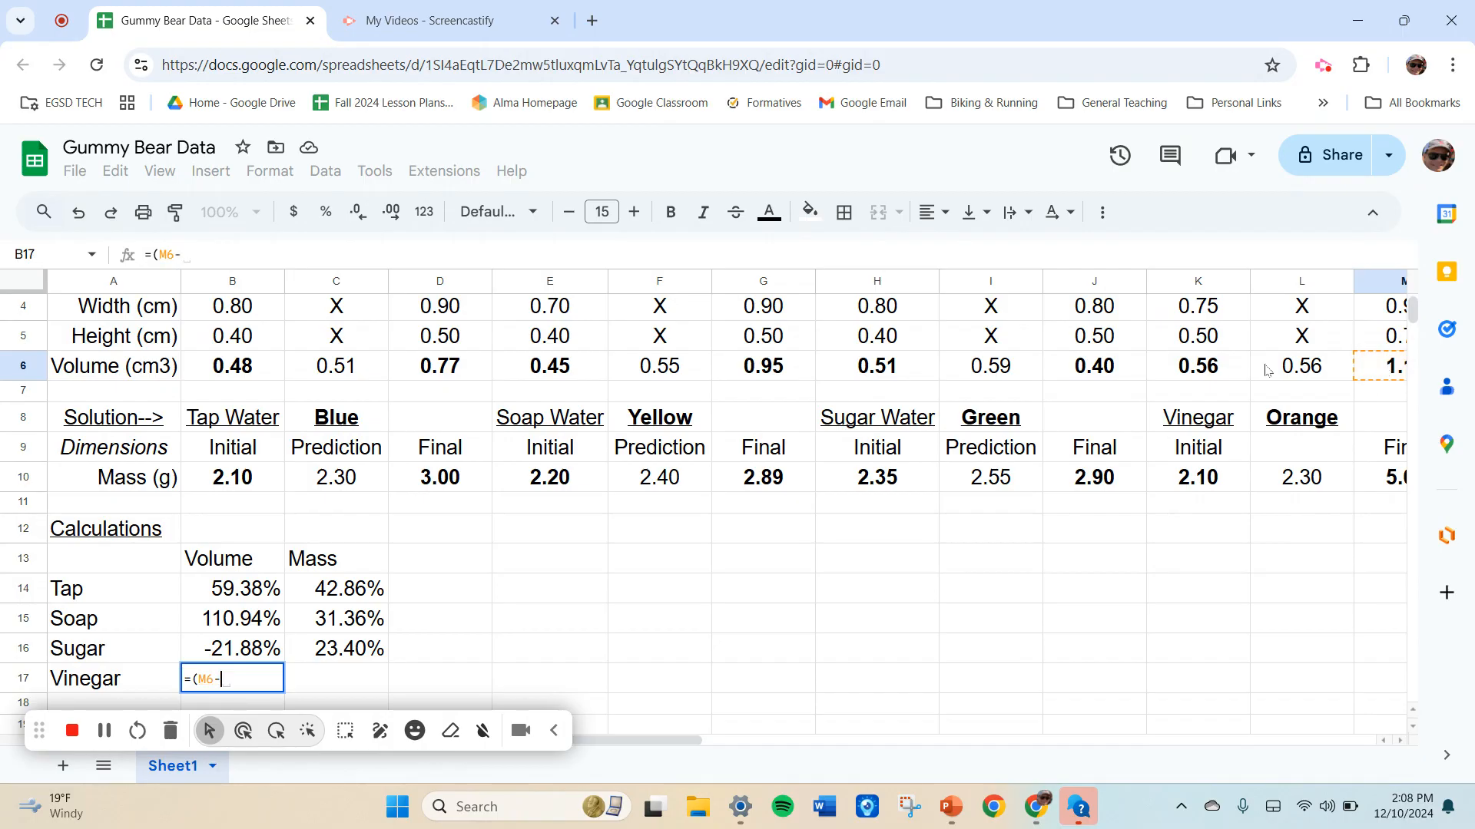
left_click(1219, 374)
type(")")
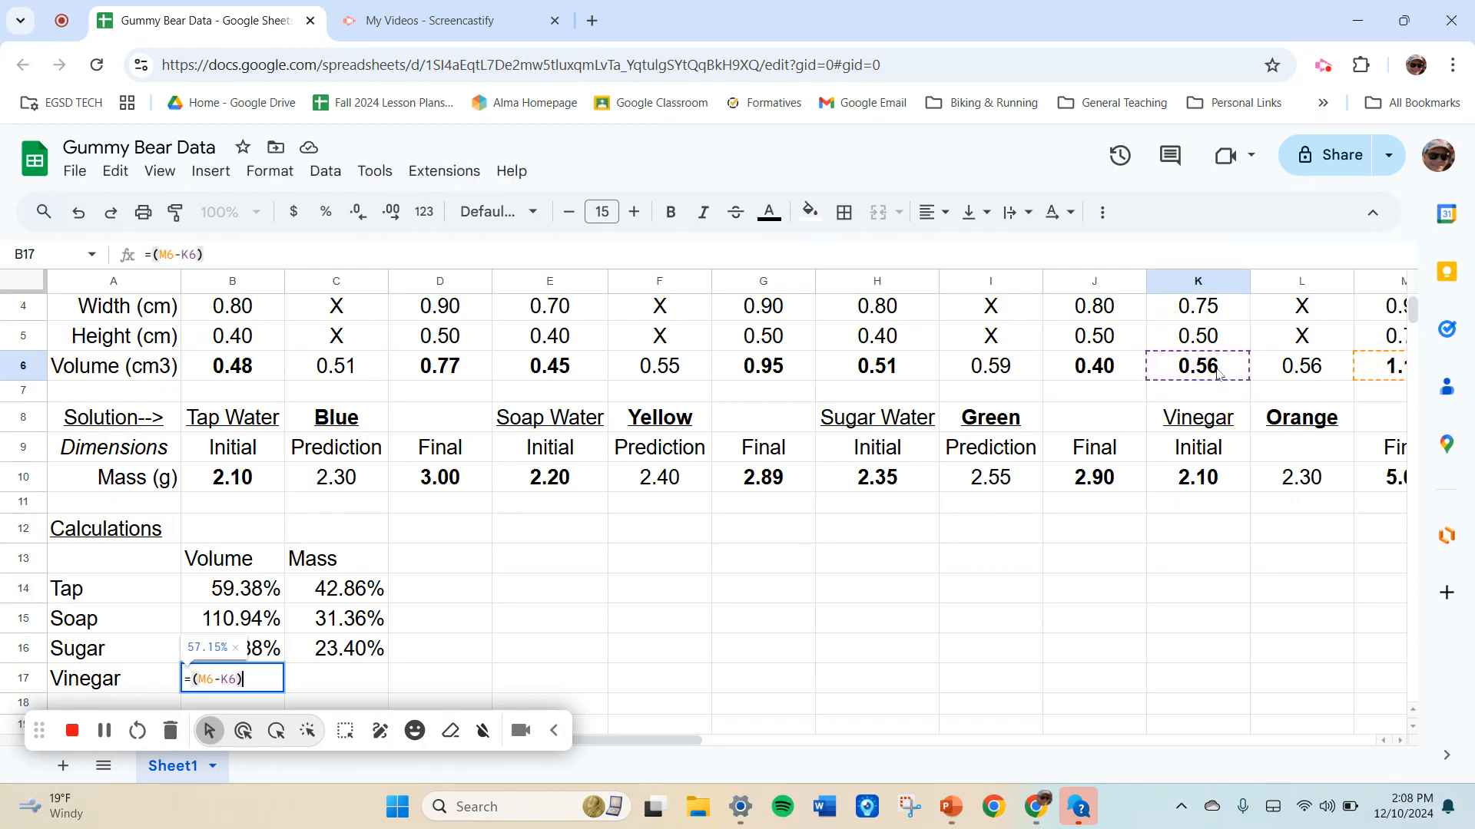
type("/")
left_click(1219, 374)
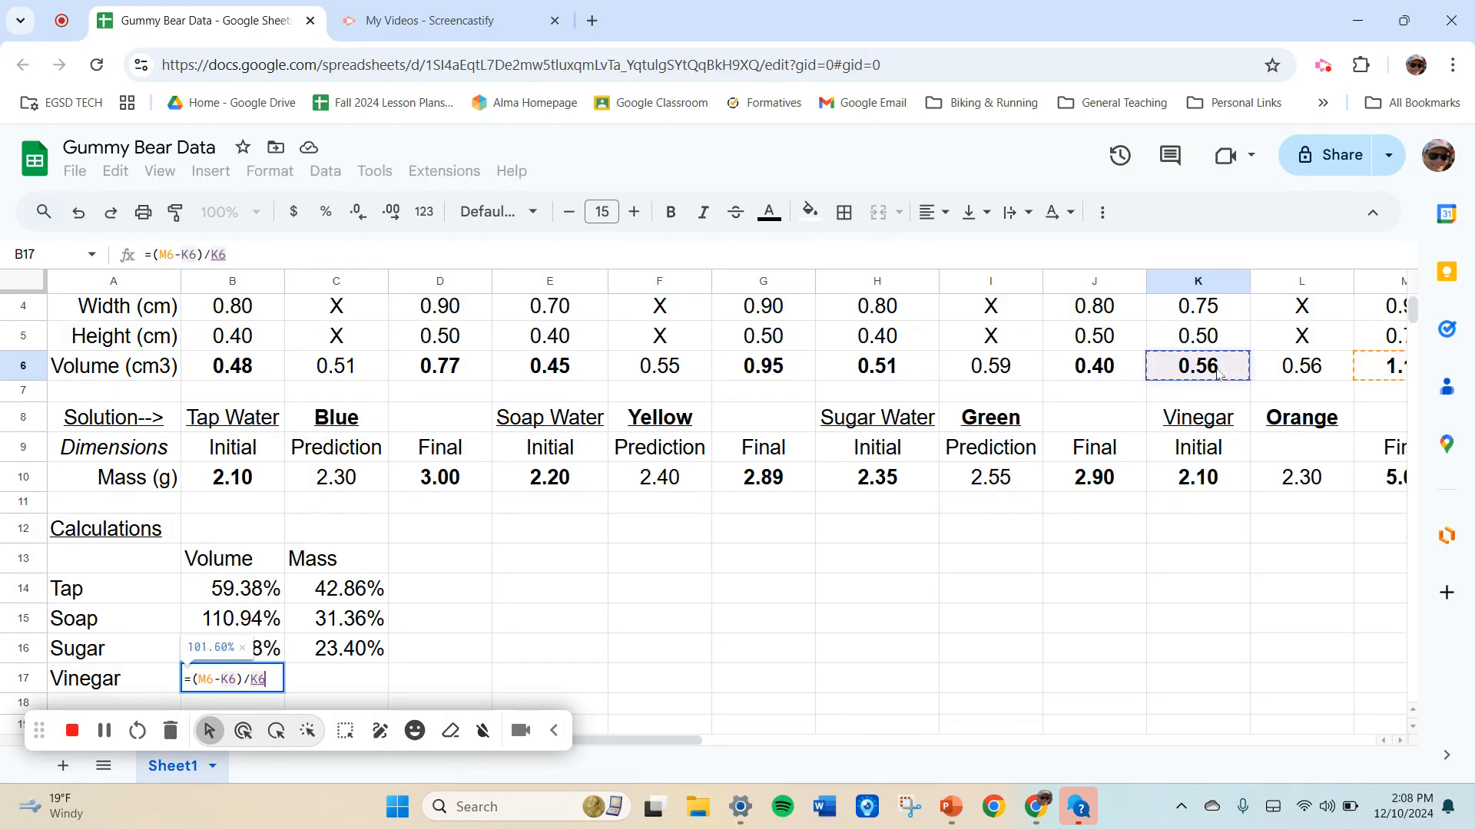
key("Return")
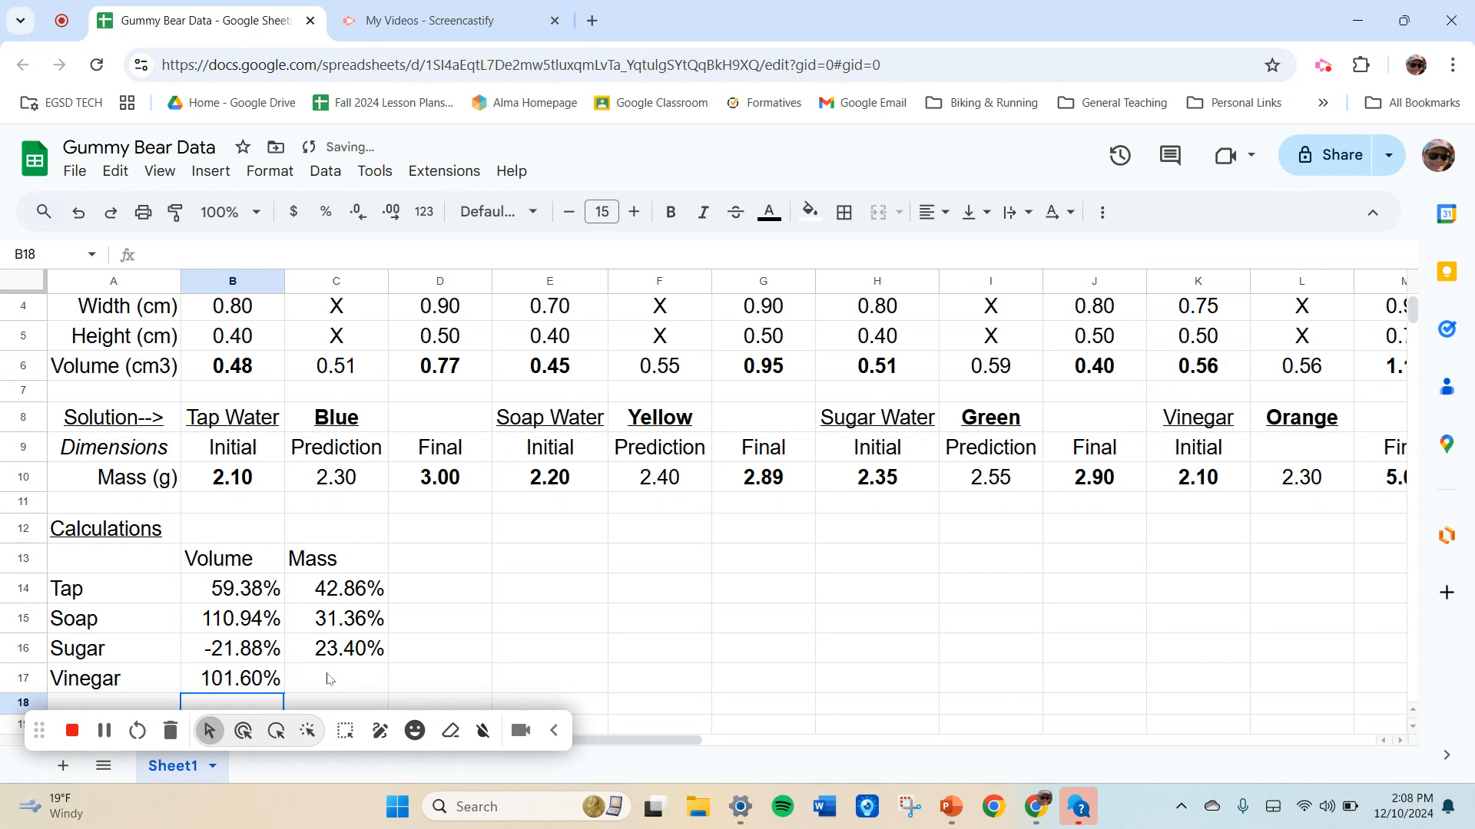
Calculate the vinegar mass's percent change in C17 with the formula =(M10-K10)/K10.
left_click(353, 675)
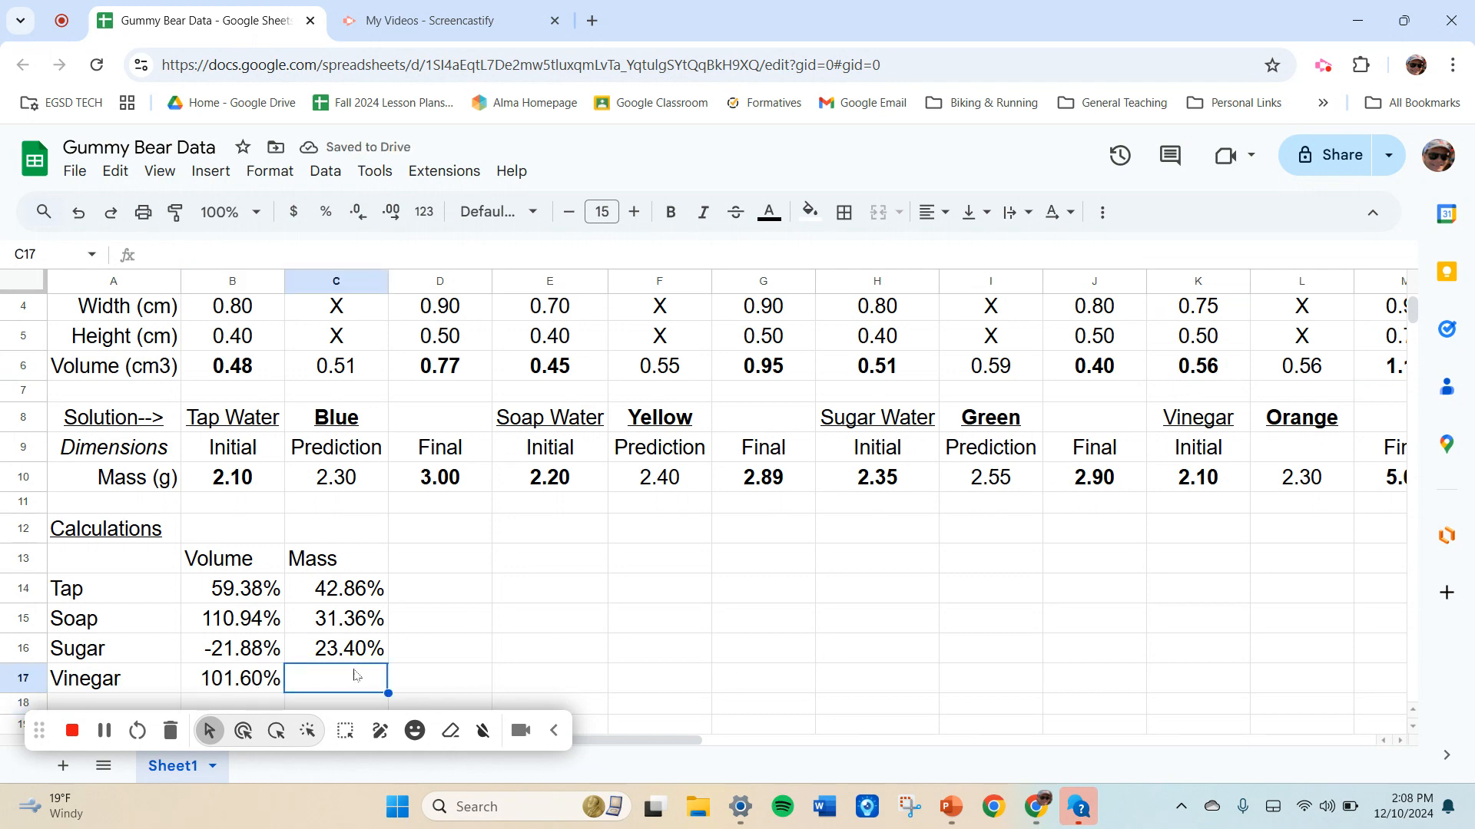
type("=")
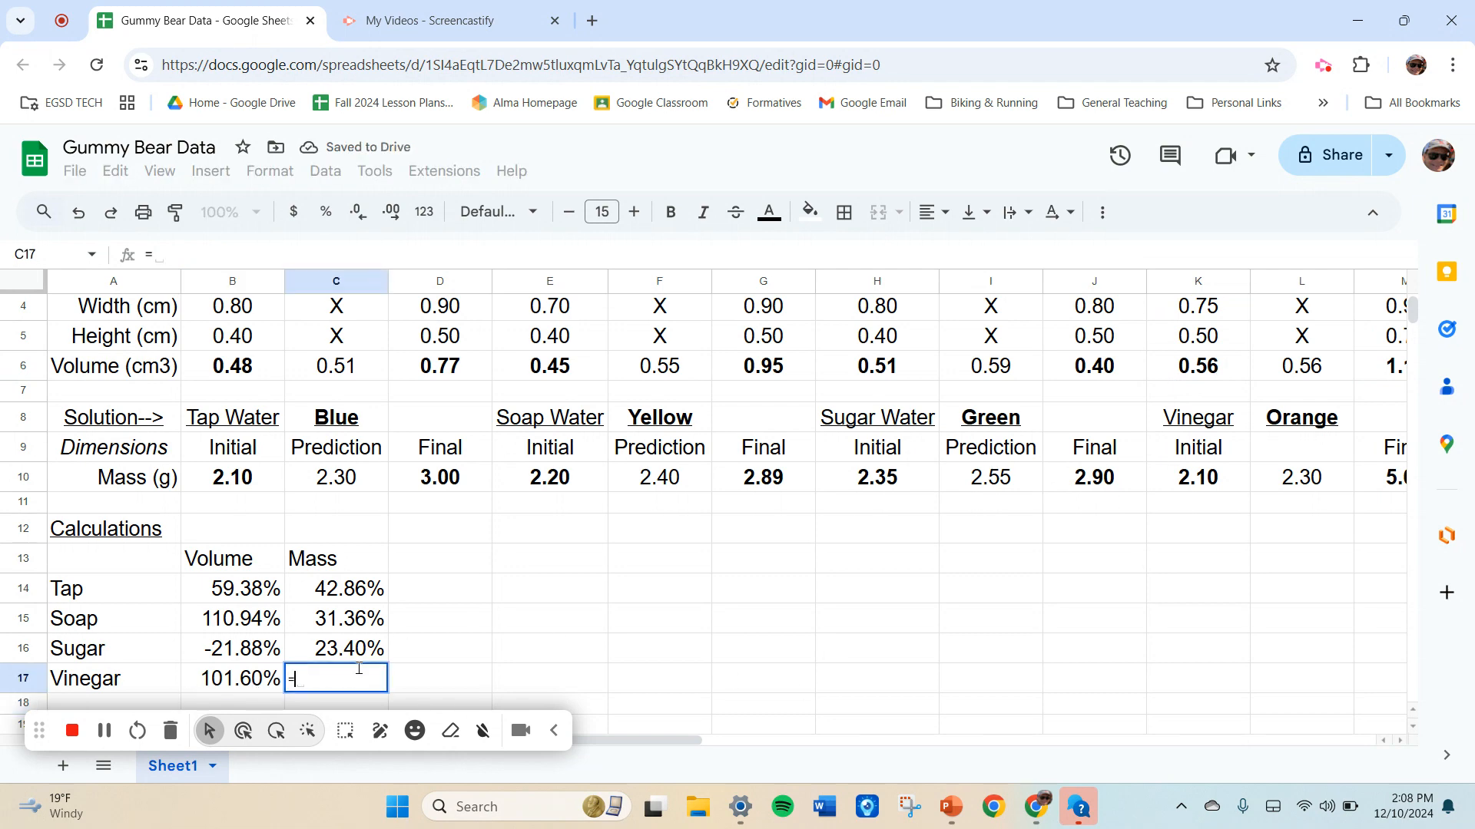
left_click(1383, 483)
type("-")
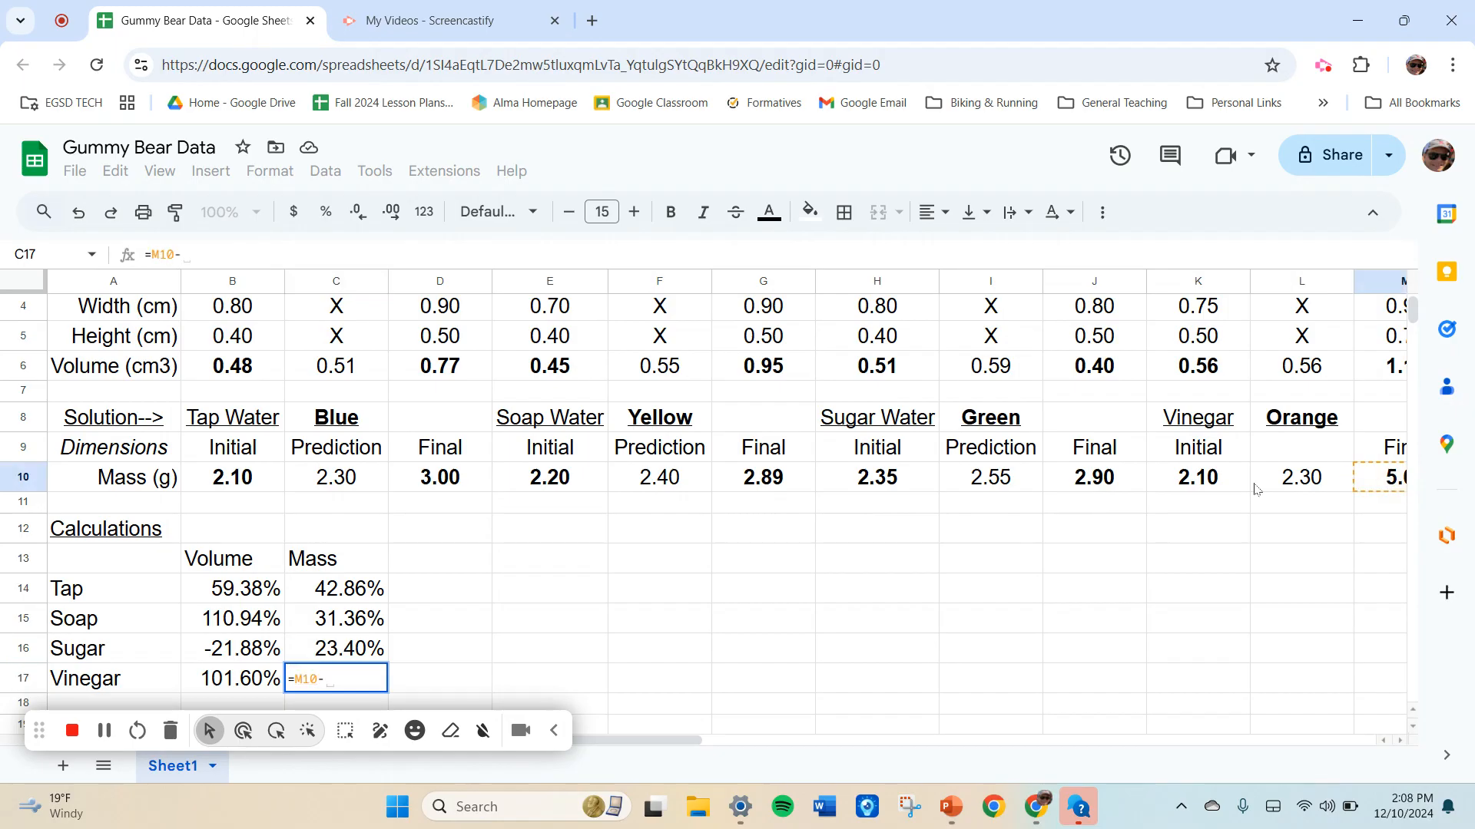
left_click(1227, 489)
type(")/")
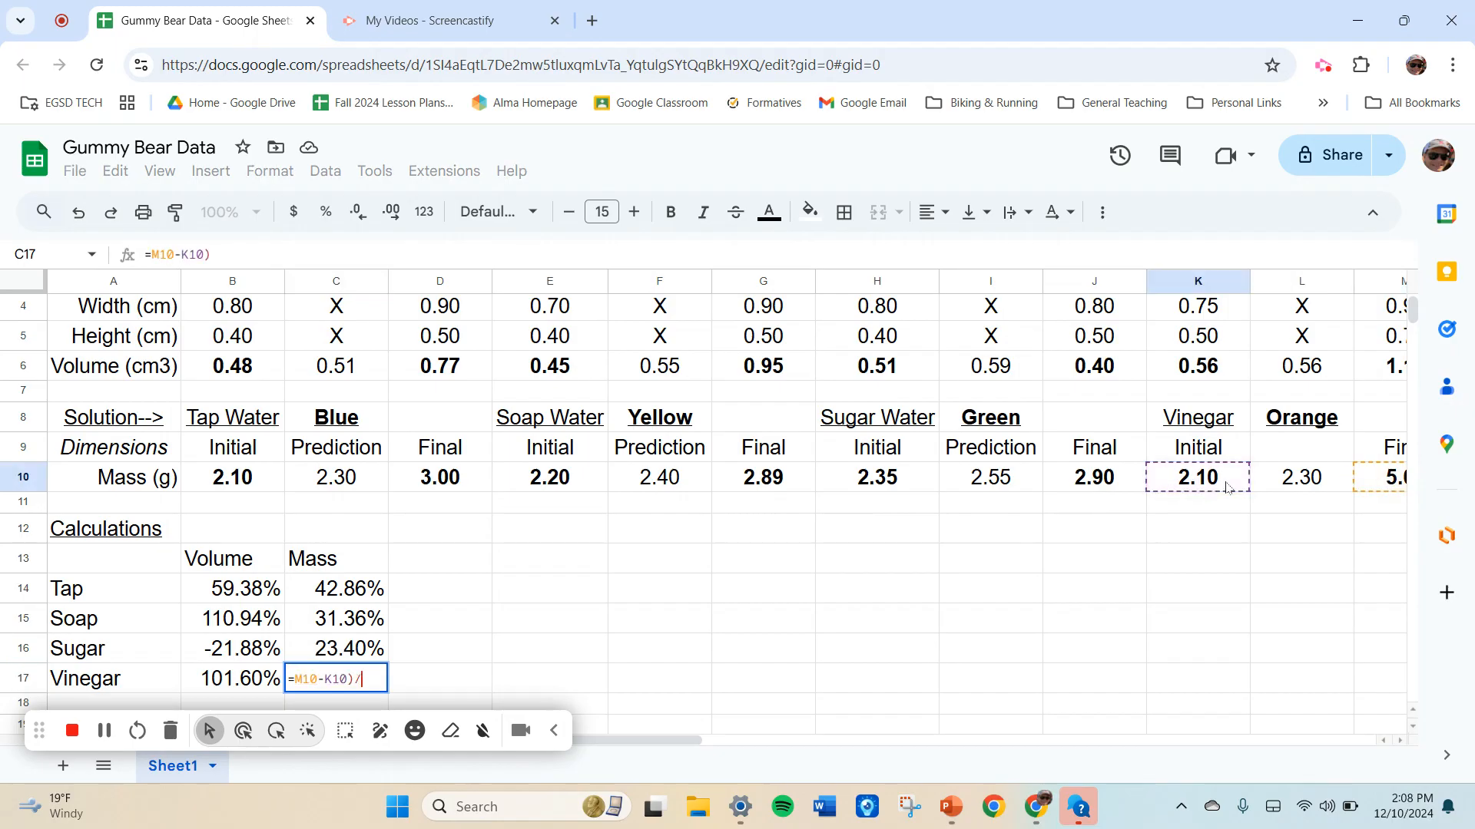
left_click(1226, 489)
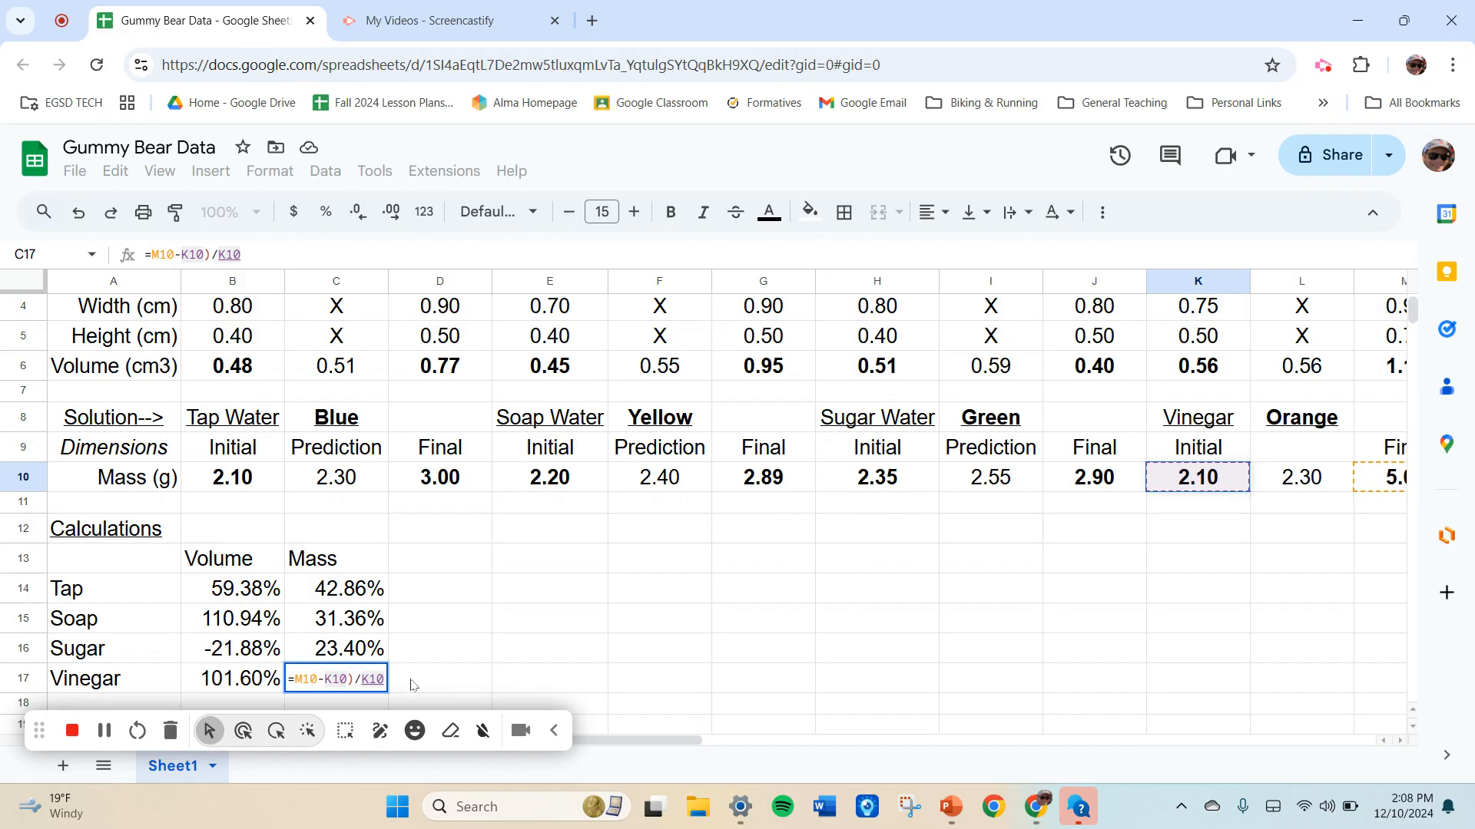
left_click(305, 676)
type("(")
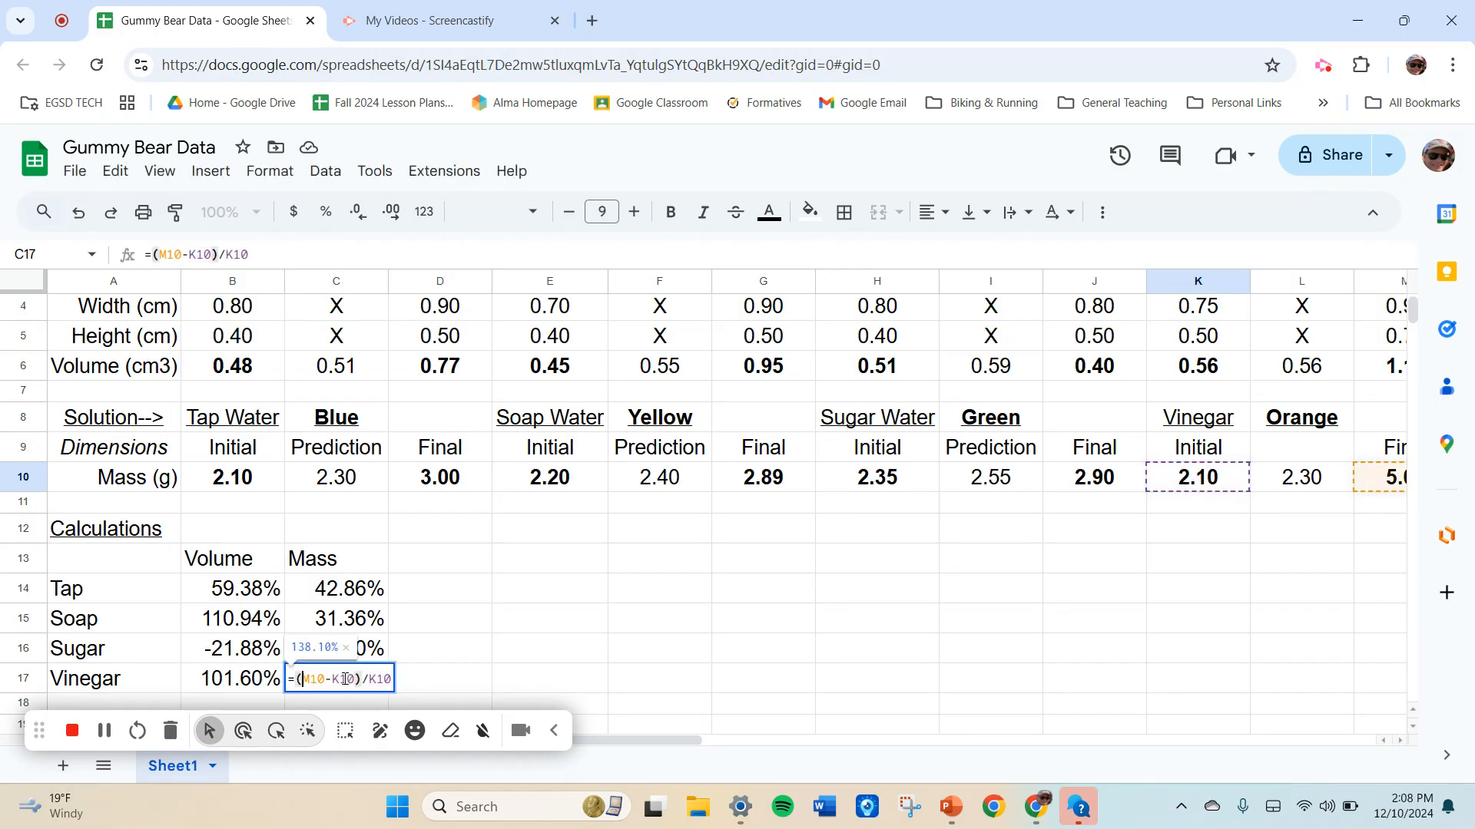
left_click(417, 686)
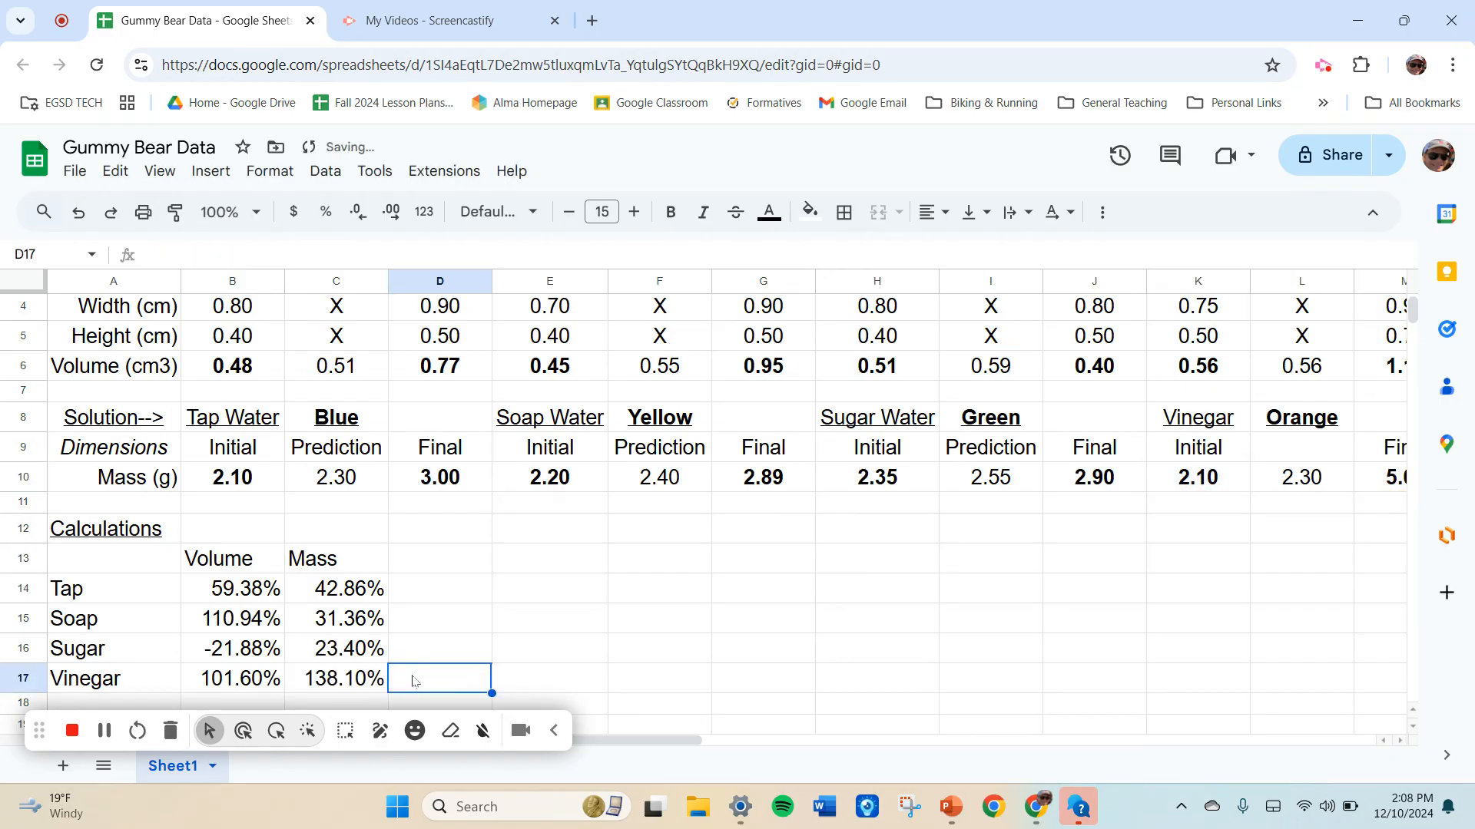
Insert a column chart of the volume and mass percent changes from the calculations table A12:C17.
scroll(487, 607, "down", 3)
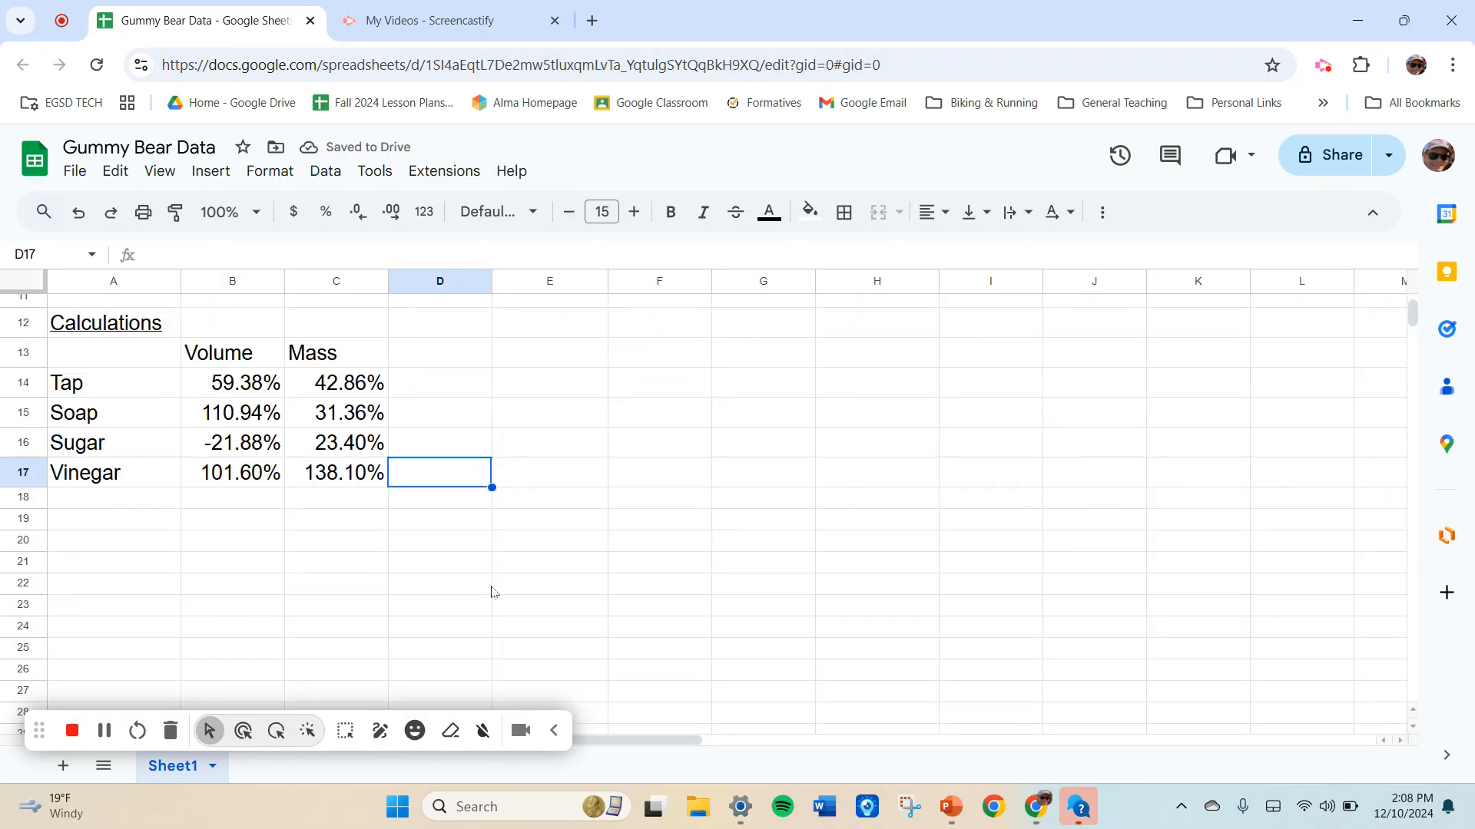
left_click(278, 730)
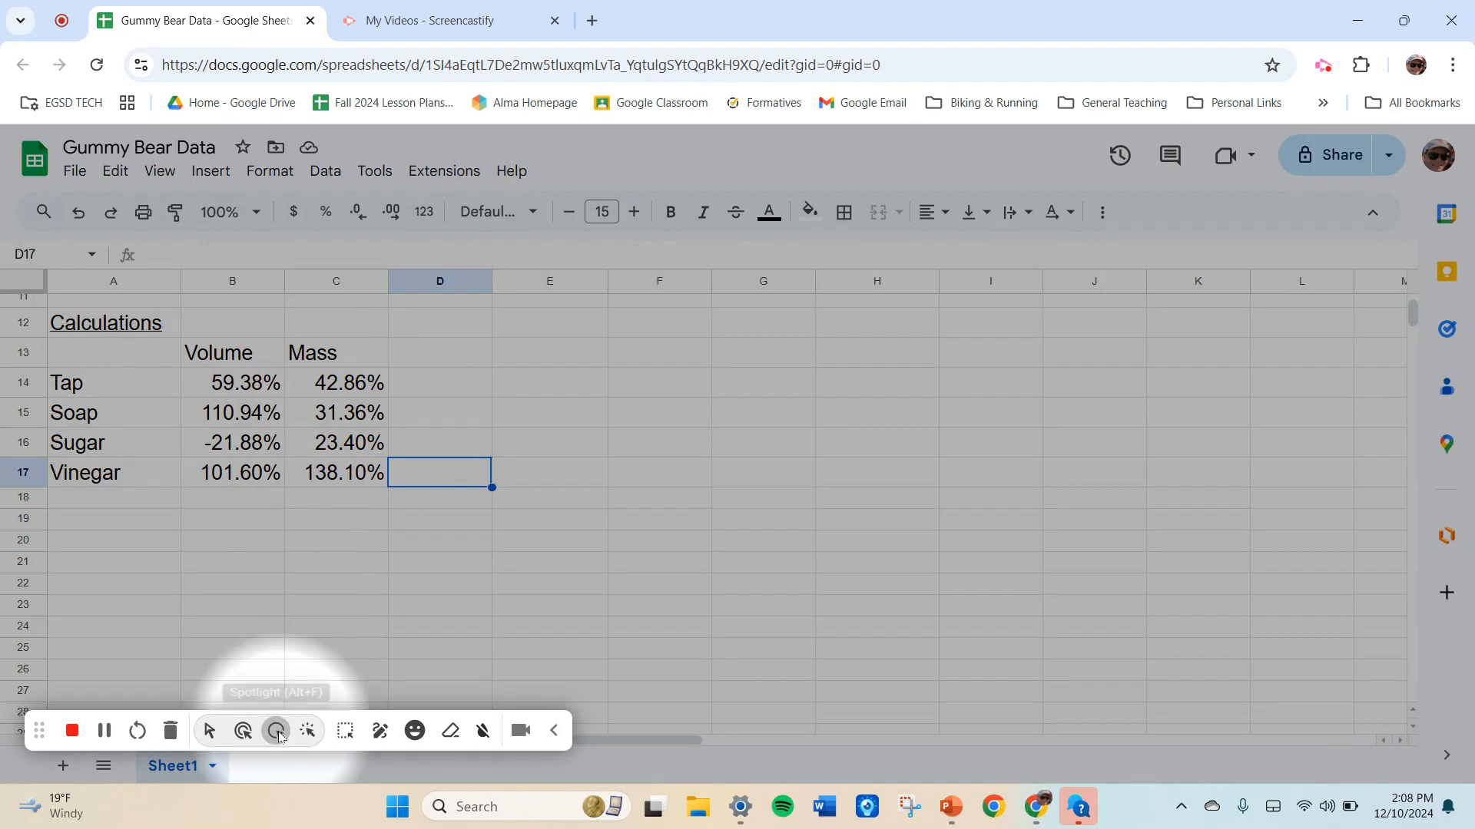
left_click(201, 736)
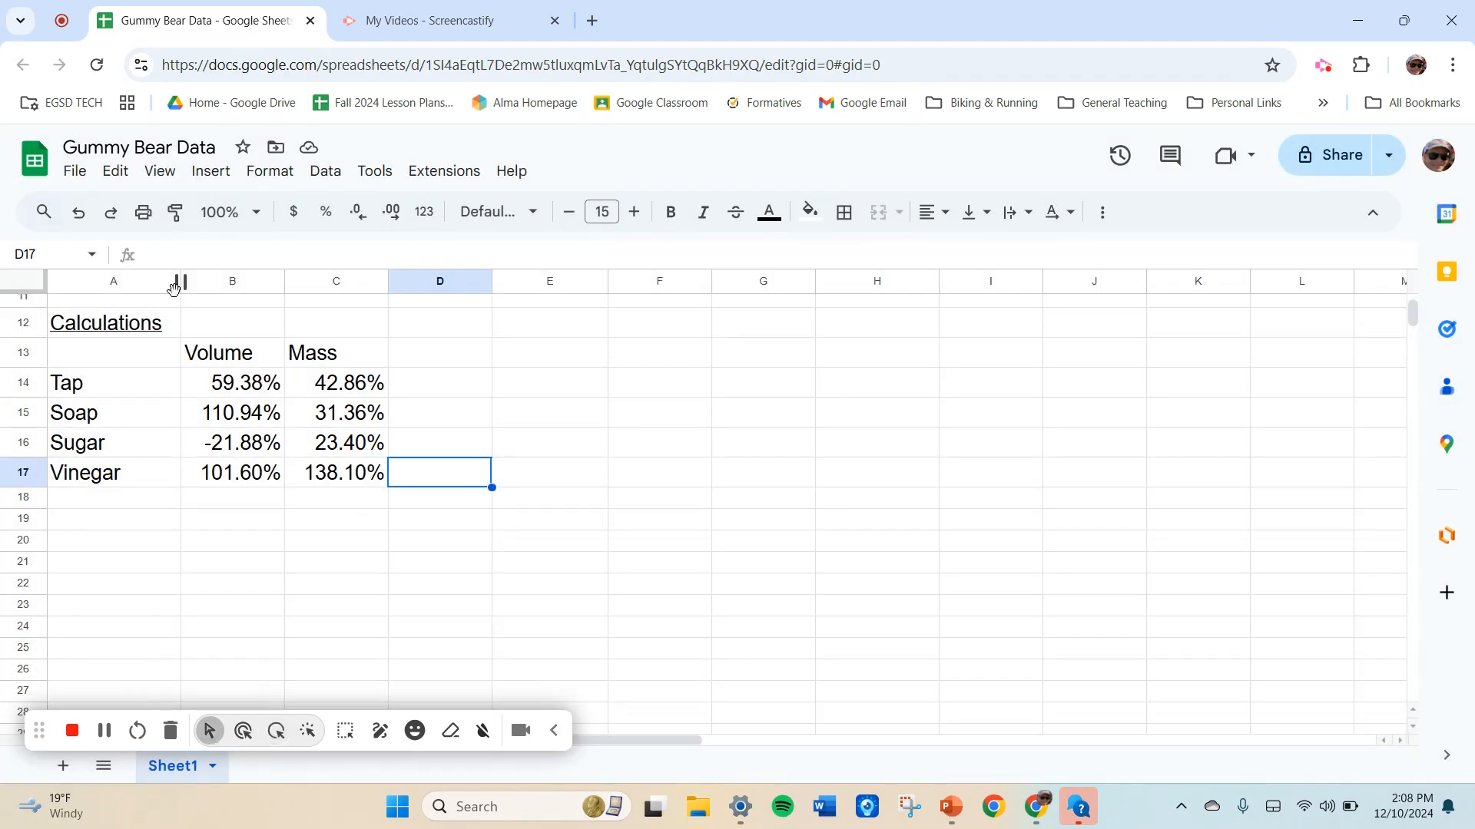
left_click_drag(69, 327, 389, 487)
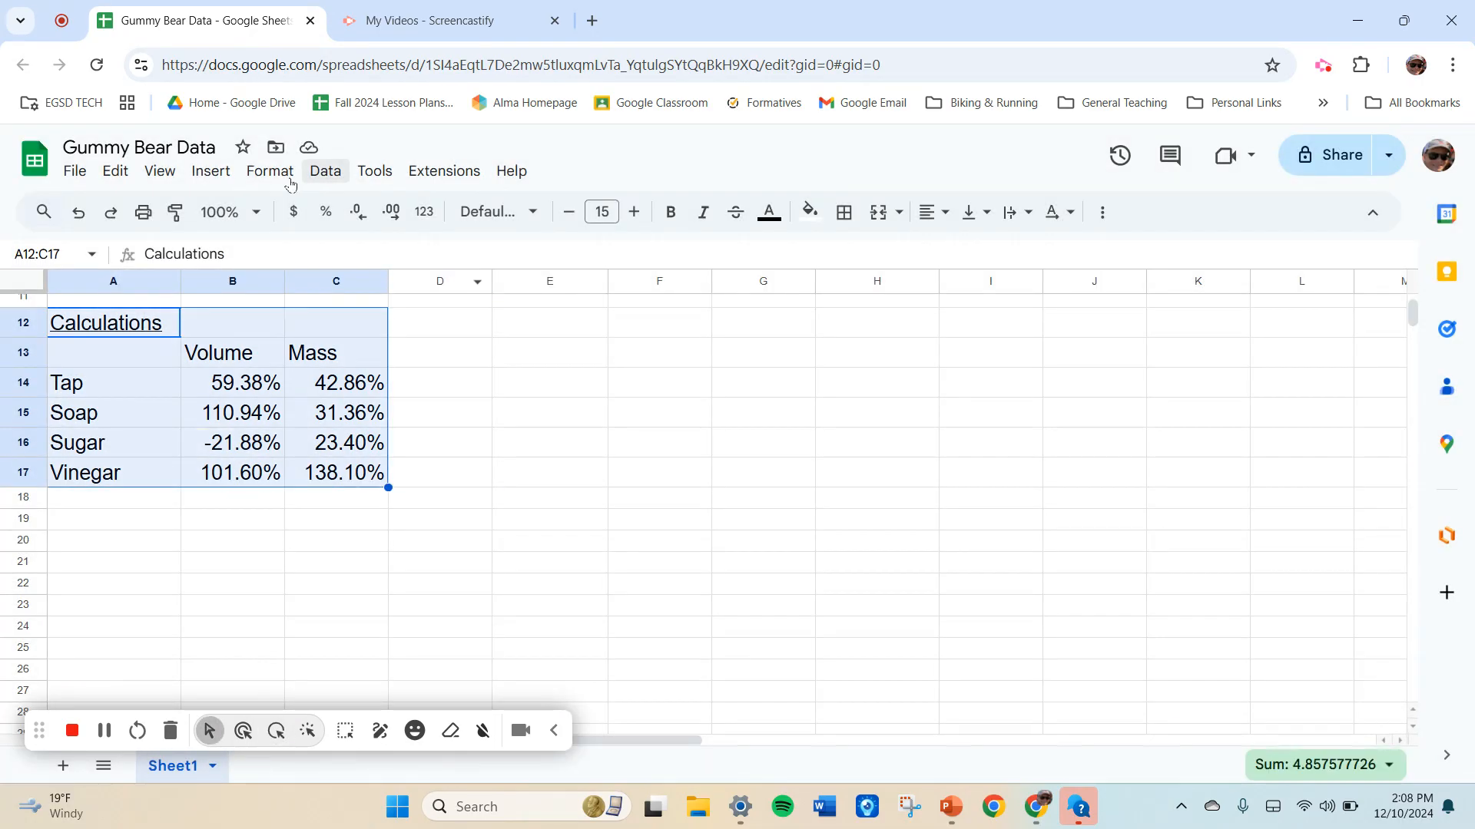
left_click(201, 174)
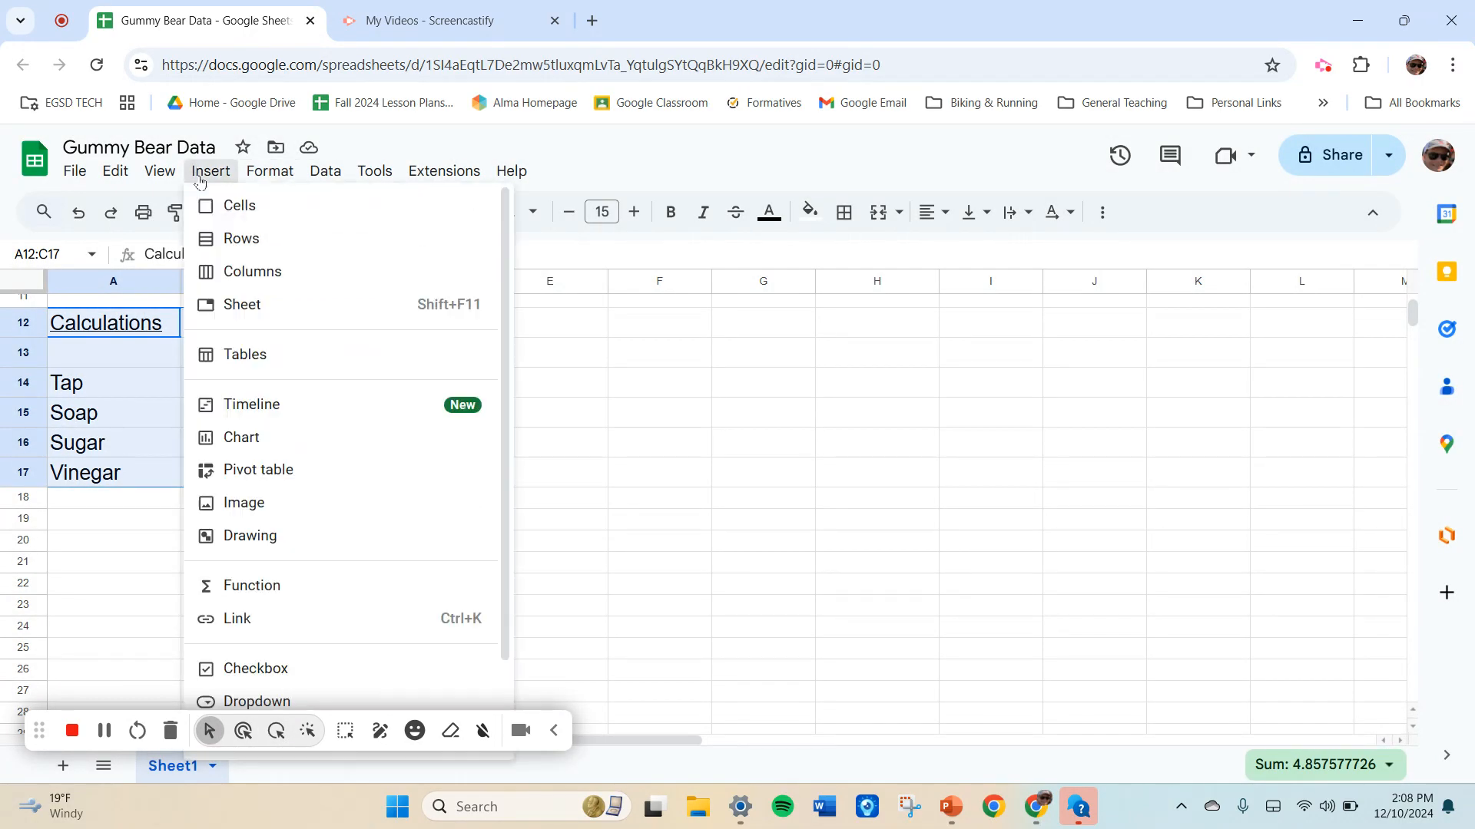
left_click(252, 439)
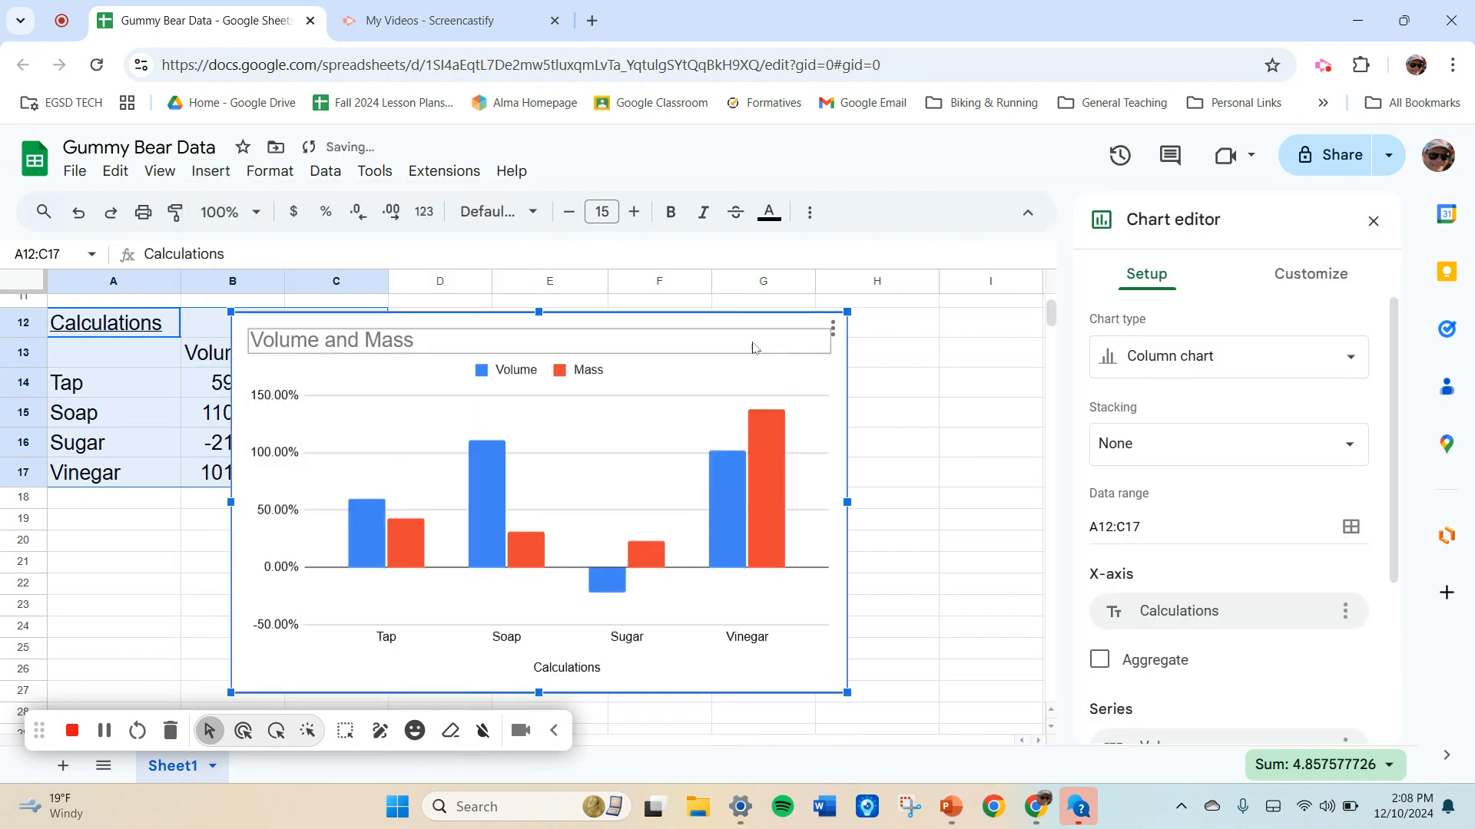
left_click(277, 740)
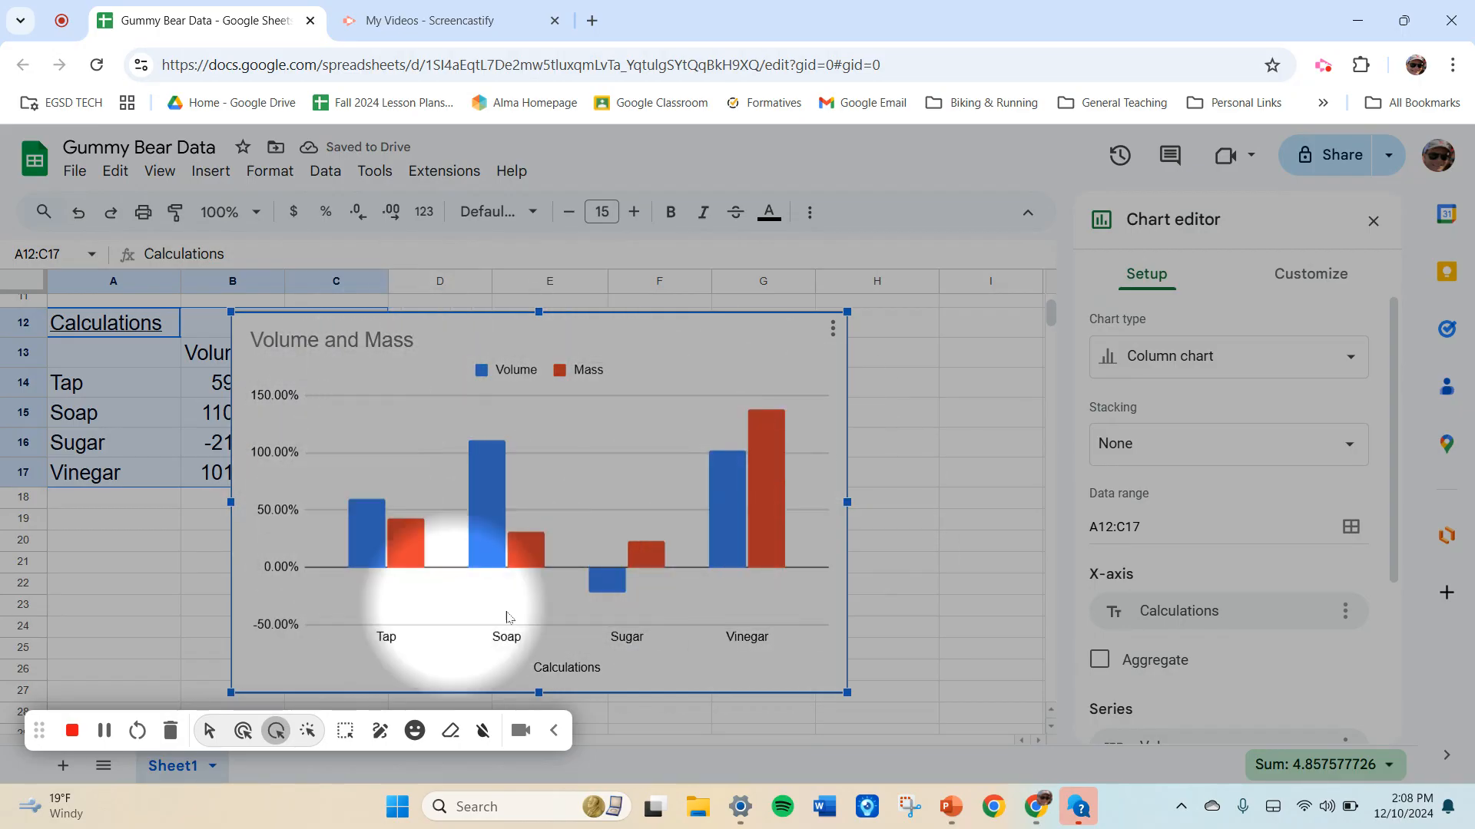
left_click(520, 731)
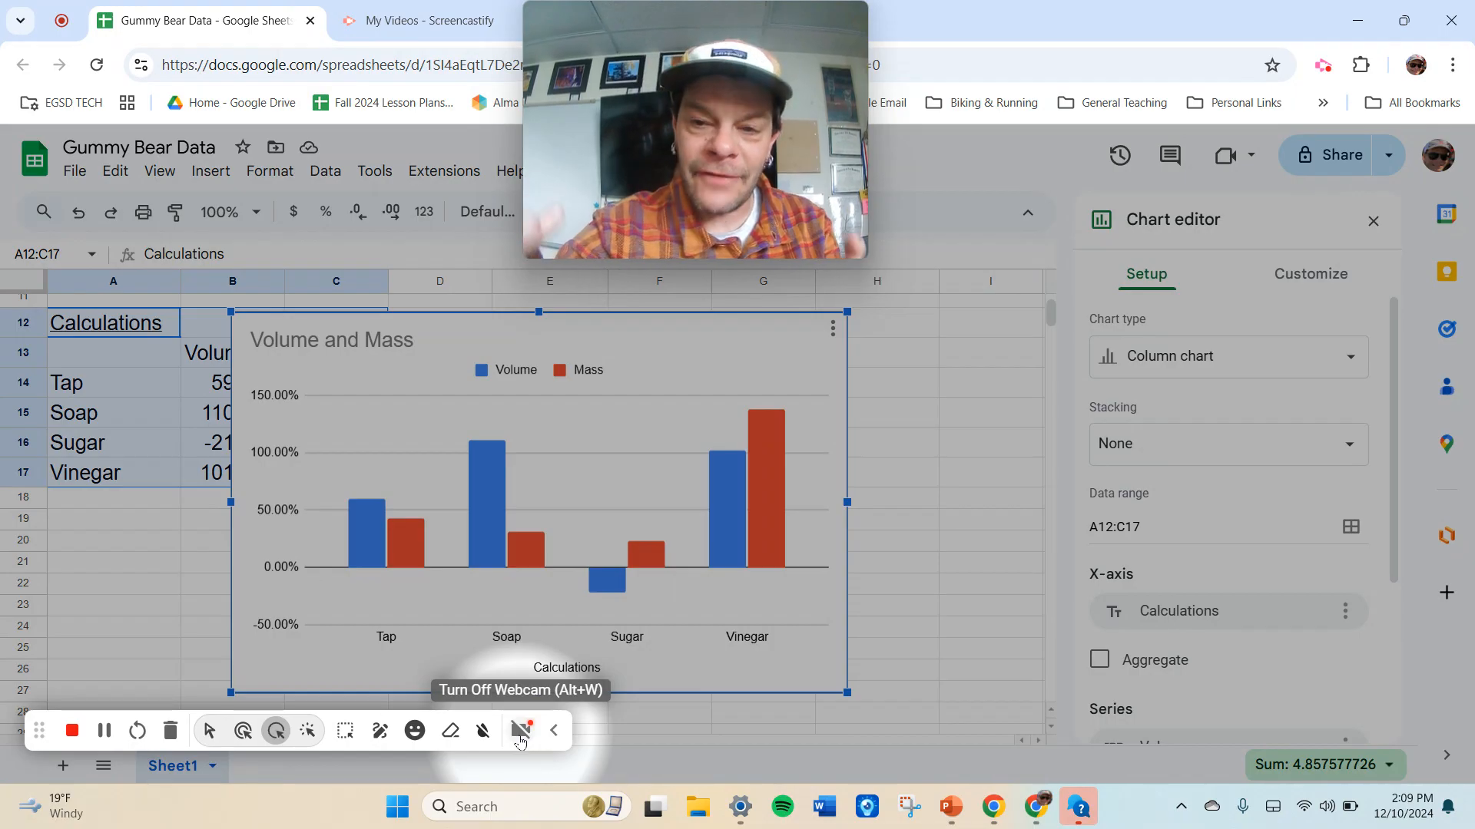
View the chart and axis title settings among the chart's customization options, and close the chart editor.
left_click(1309, 274)
left_click(1112, 391)
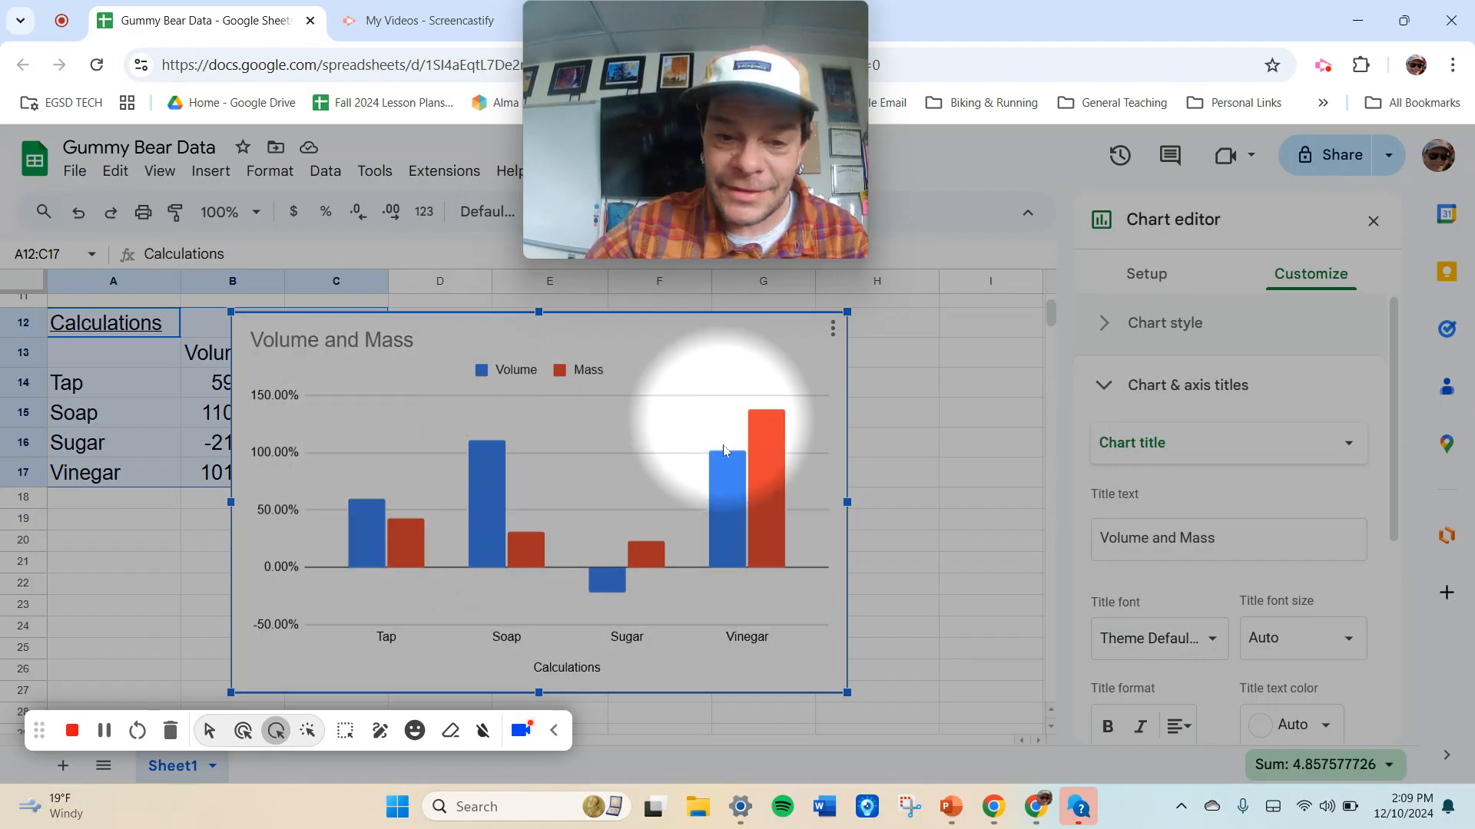
left_click(1373, 222)
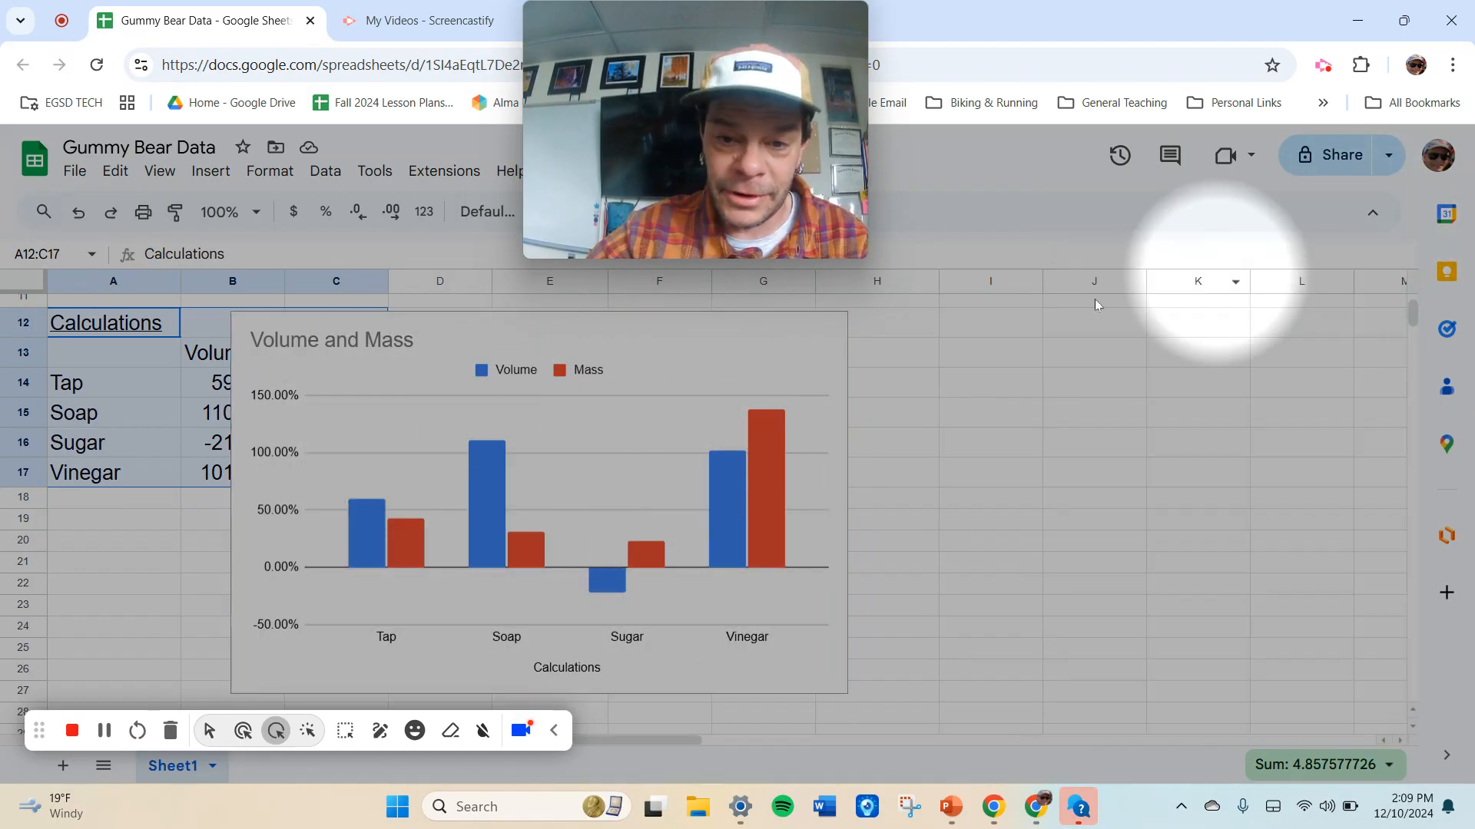
left_click(521, 741)
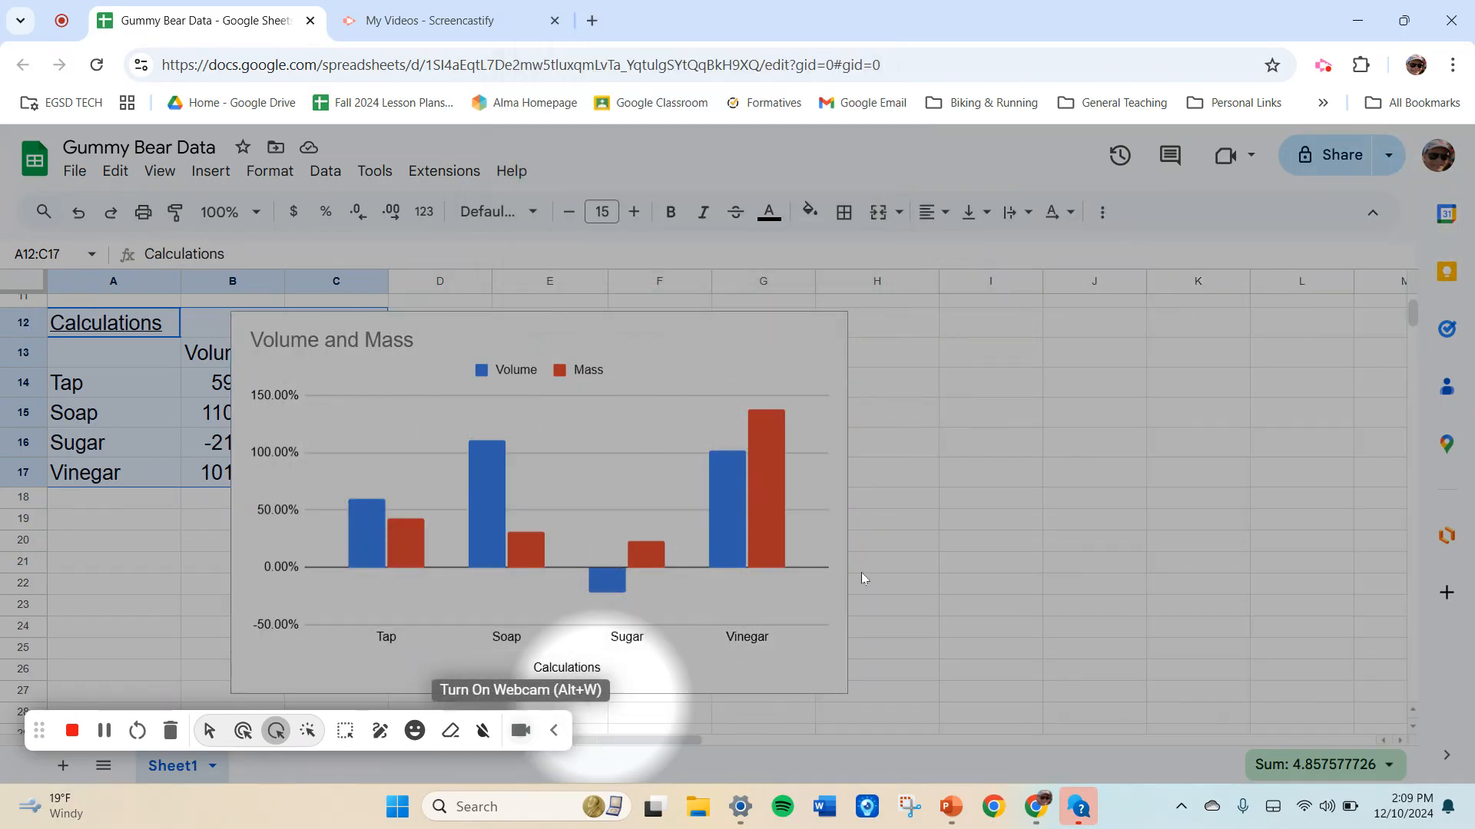
left_click(1022, 543)
left_click(202, 729)
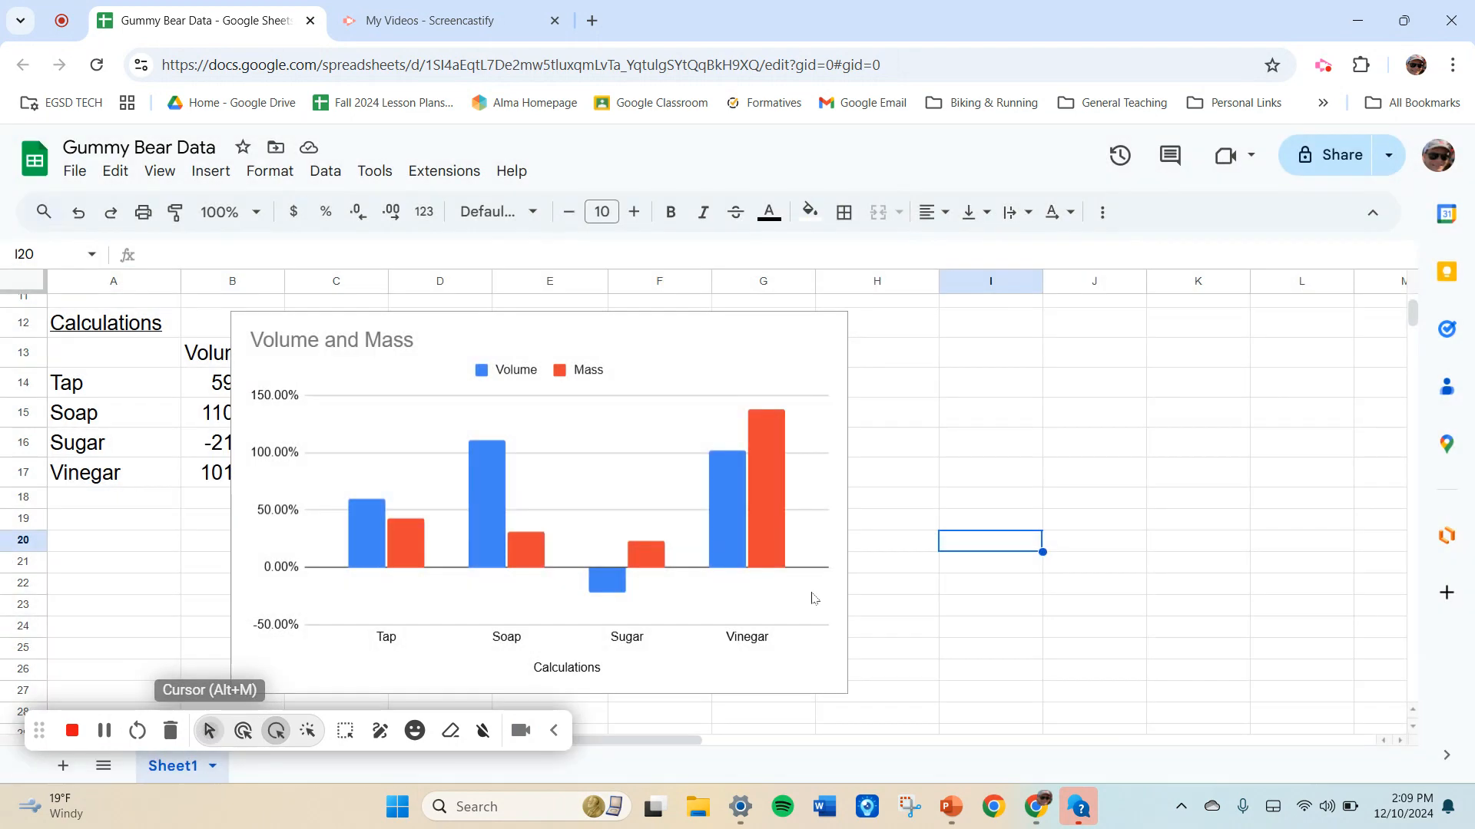
scroll(809, 599, "up", 4)
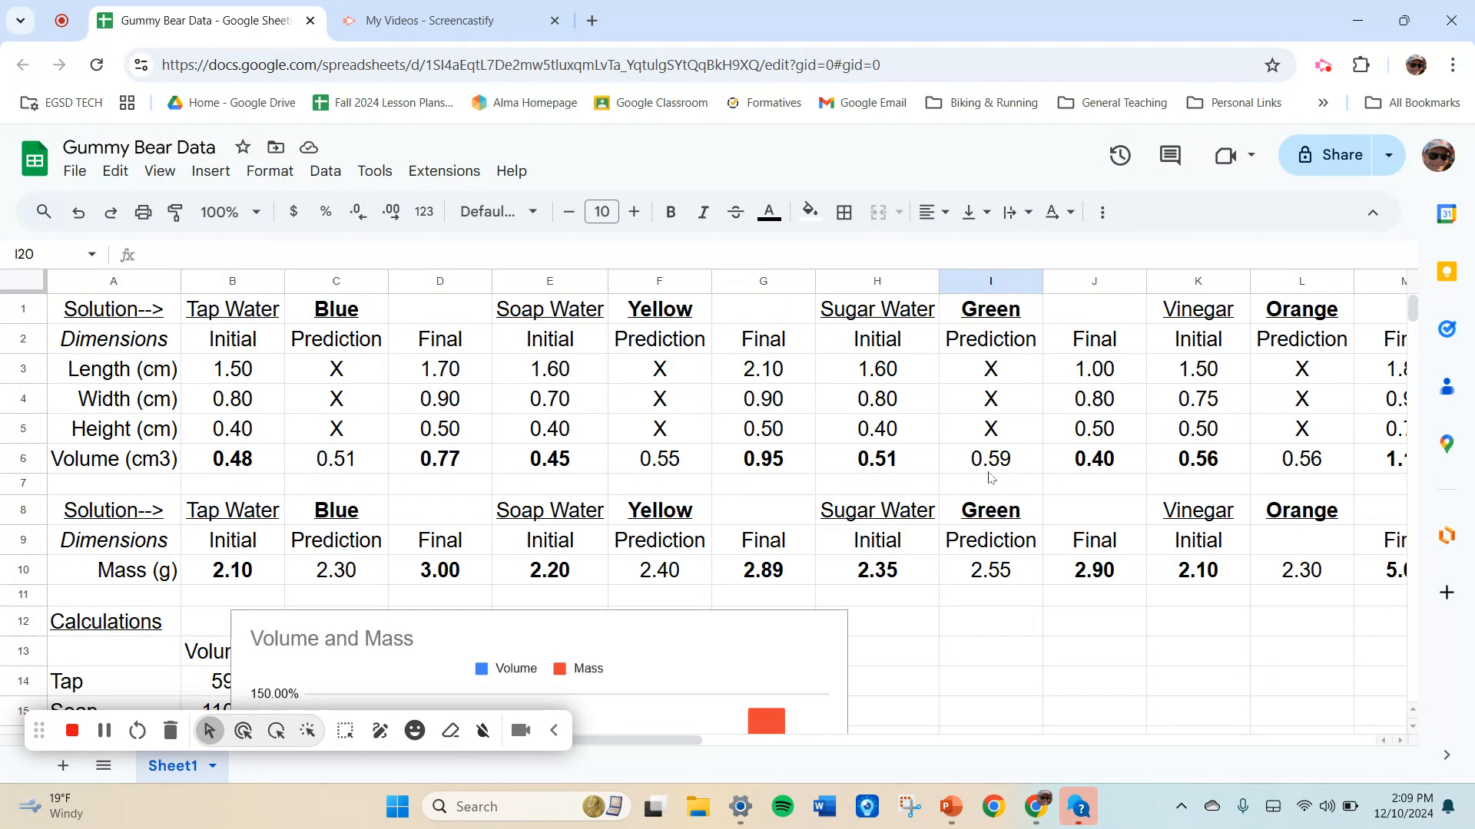
scroll(1026, 502, "down", 3)
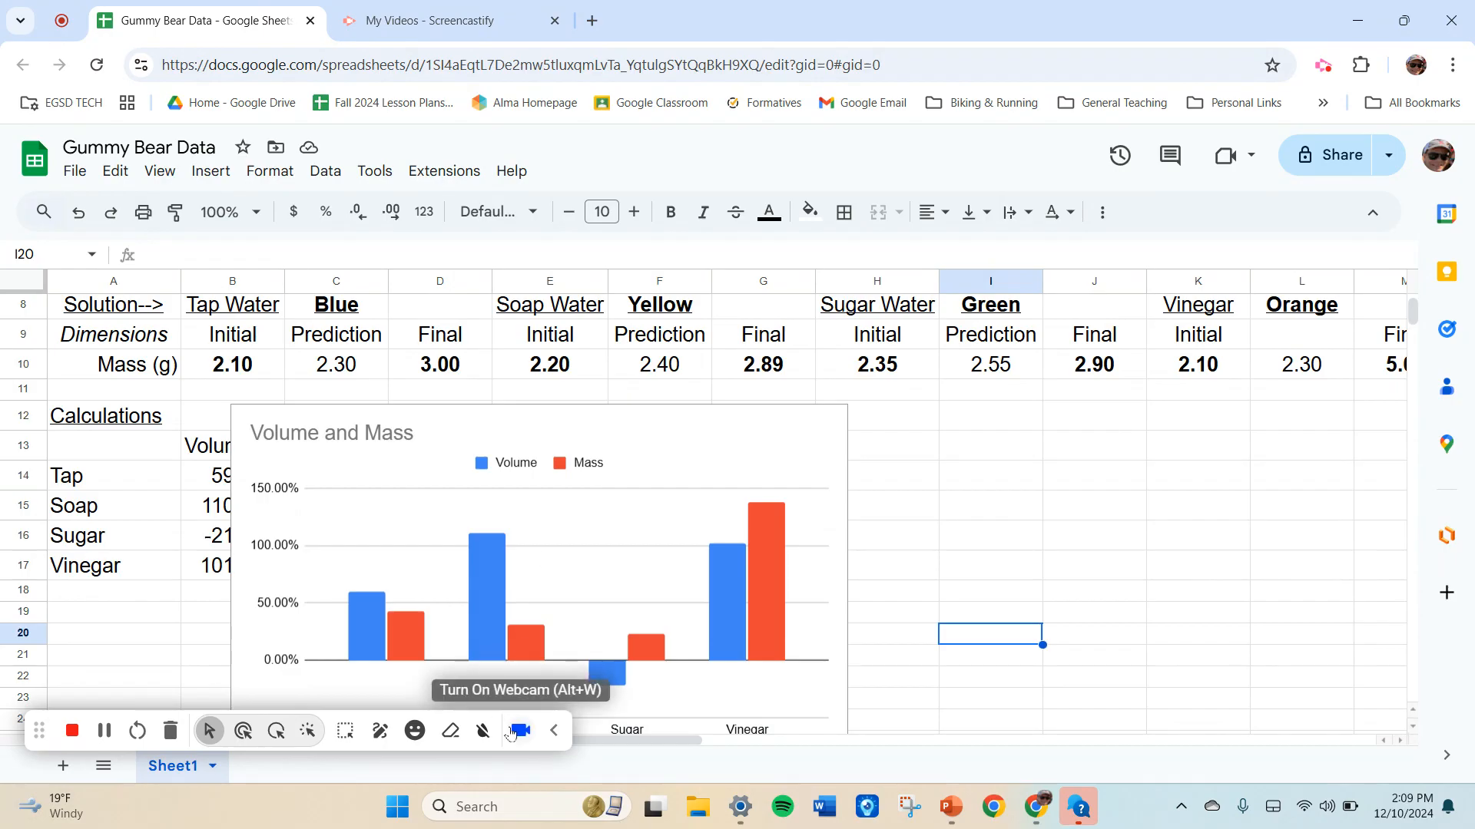
left_click(511, 732)
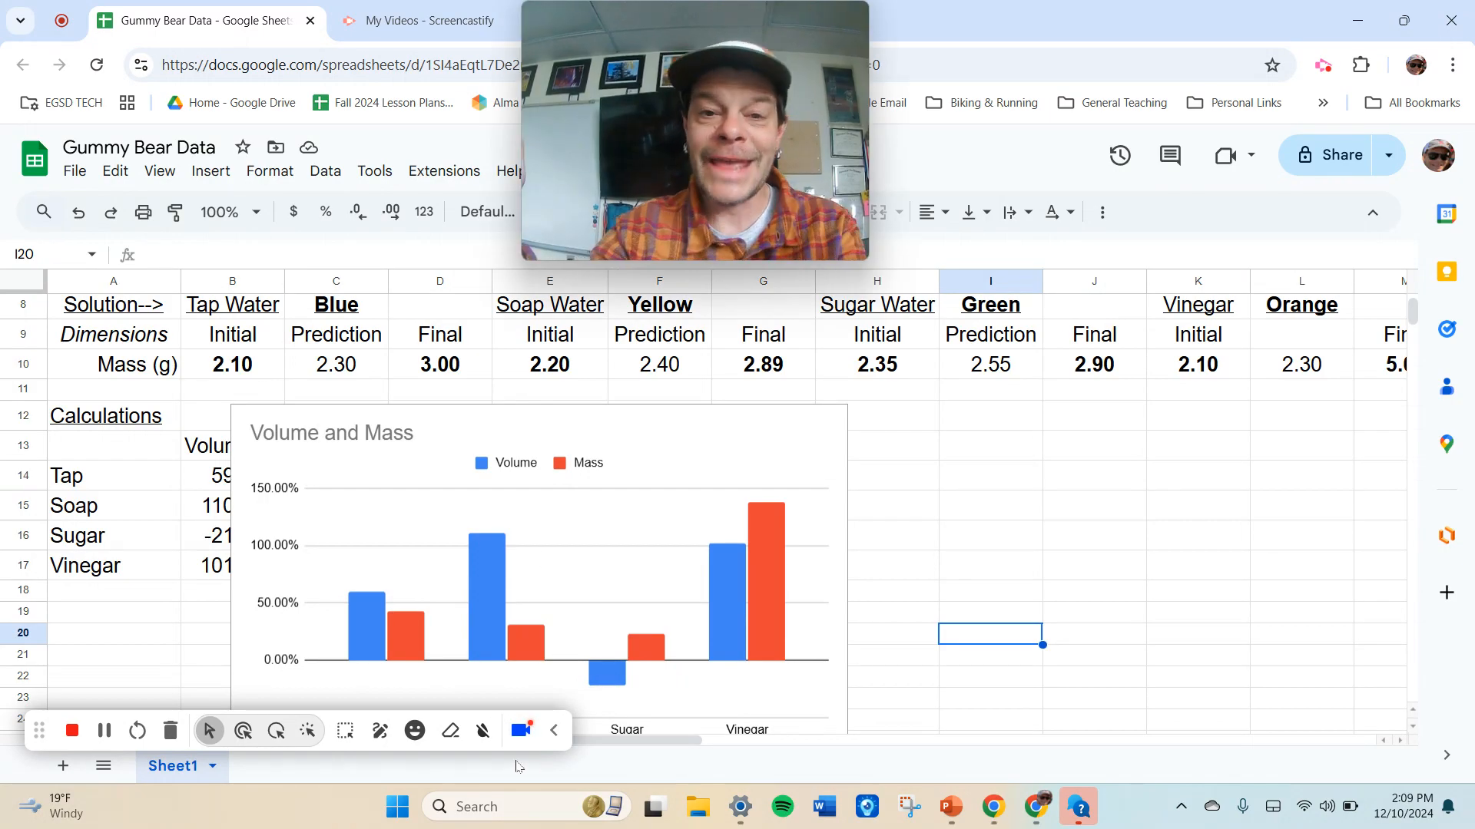